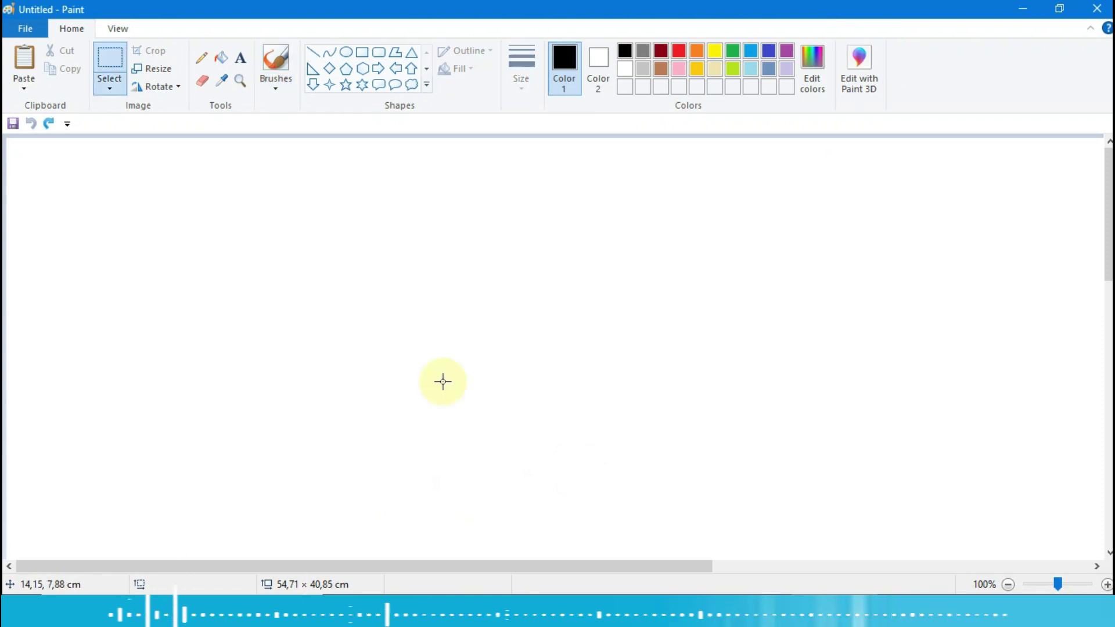
- Draw a wide, flat black ellipse about 6.56 × 1.88 cm in the canvas's lower-left area, using the second-thinnest outline
{"action": "left_click", "coordinate": [345, 54]}
{"action": "left_click", "coordinate": [522, 86]}
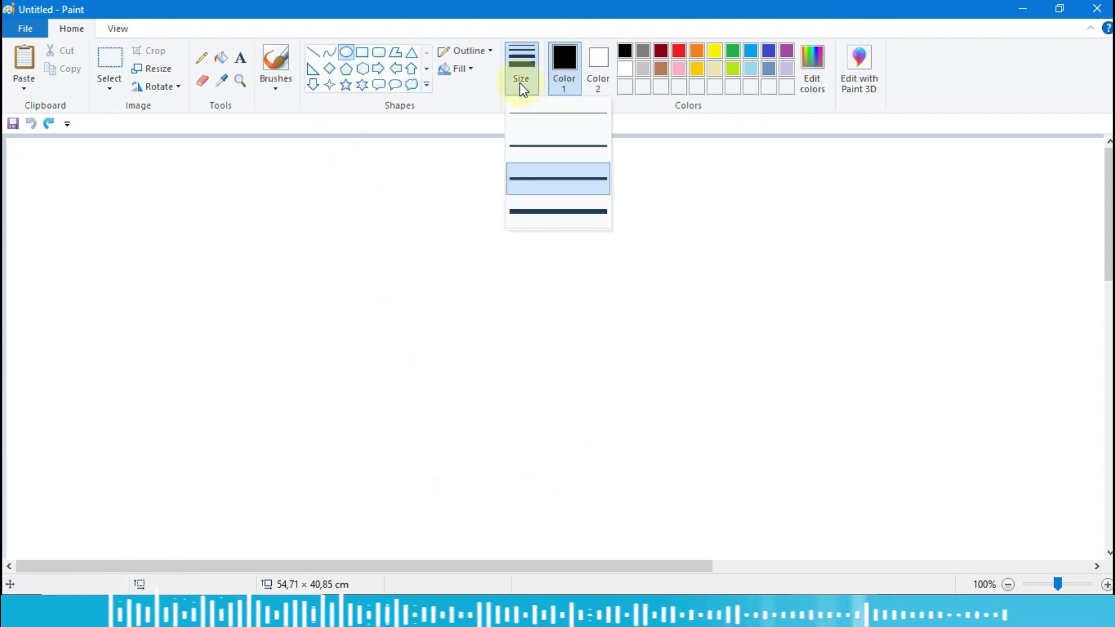
{"action": "left_click", "coordinate": [542, 147]}
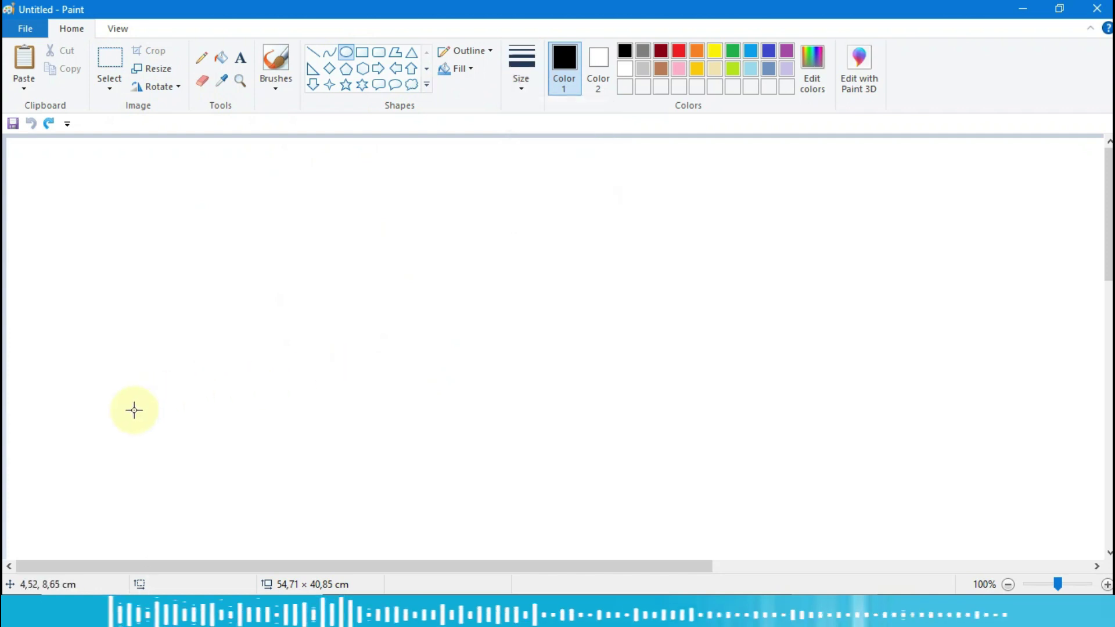
{"action": "left_click_drag", "start_coordinate": [125, 412], "coordinate": [324, 468]}
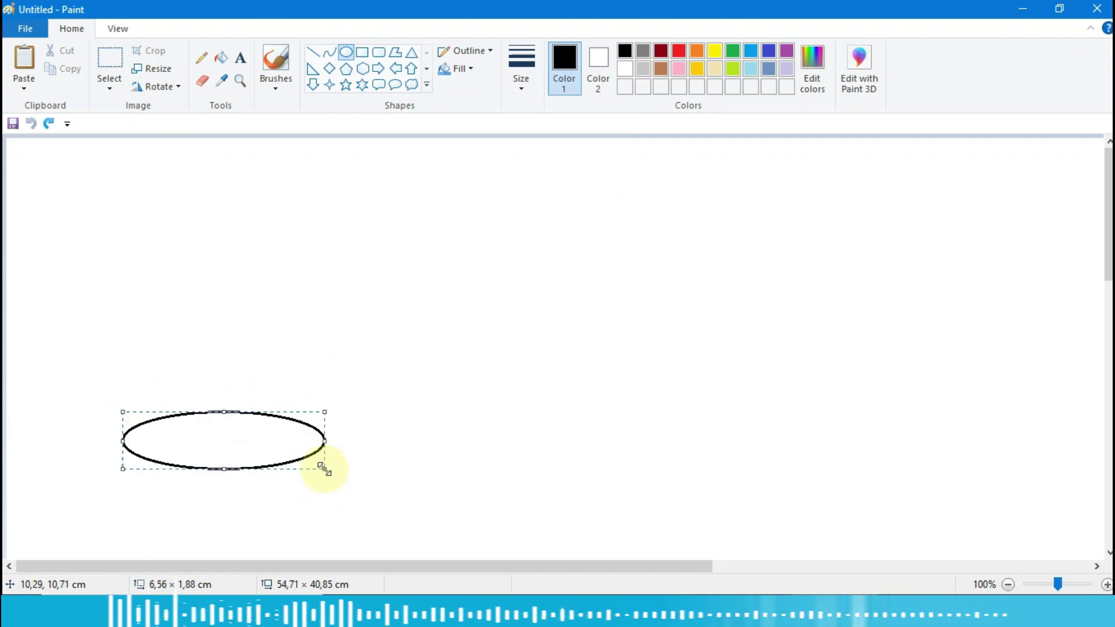
{"action": "left_click", "coordinate": [398, 440]}
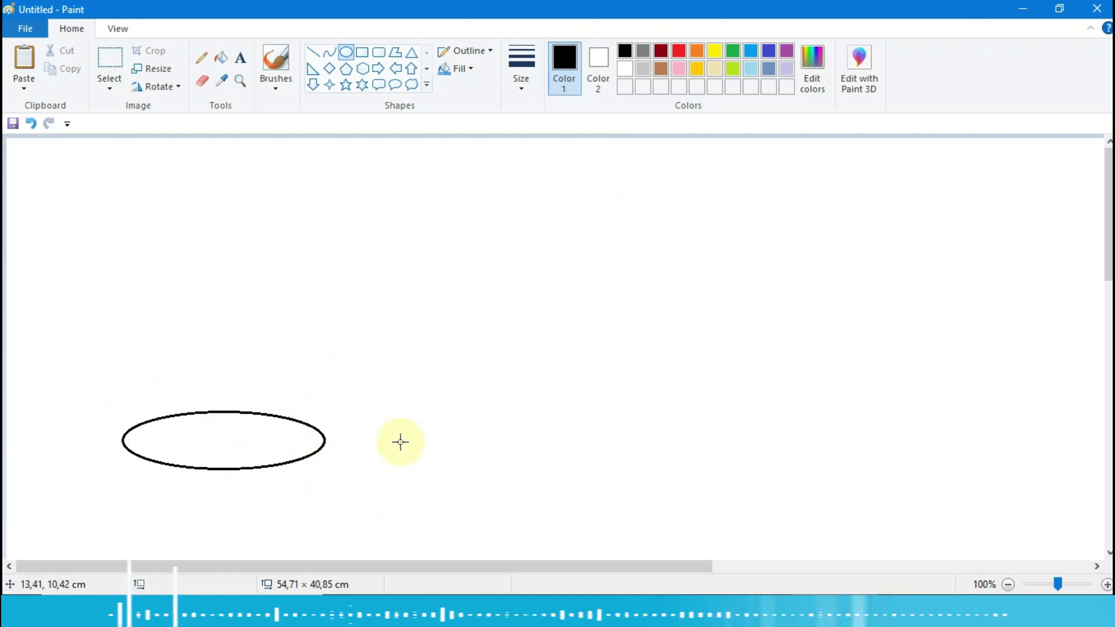
- Select the ellipse and move it slightly down and to the left
{"action": "left_click", "coordinate": [111, 64]}
{"action": "left_click_drag", "start_coordinate": [111, 395], "coordinate": [352, 495]}
{"action": "left_click_drag", "start_coordinate": [279, 448], "coordinate": [254, 482]}
- Copy and paste the selected ellipse, and align the duplicate exactly over the original
{"action": "left_click", "coordinate": [65, 68]}
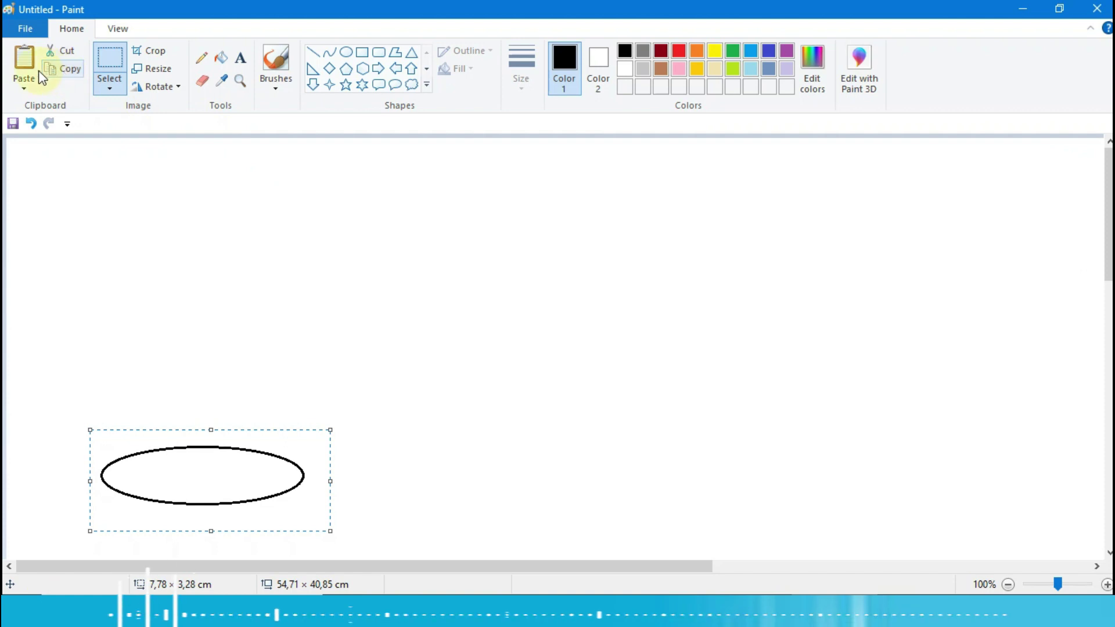
{"action": "left_click", "coordinate": [37, 70]}
{"action": "left_click_drag", "start_coordinate": [99, 189], "coordinate": [181, 481]}
{"action": "key", "text": "Right"}
{"action": "key", "text": "Right"}
{"action": "key", "text": "Right"}
{"action": "key", "text": "Right"}
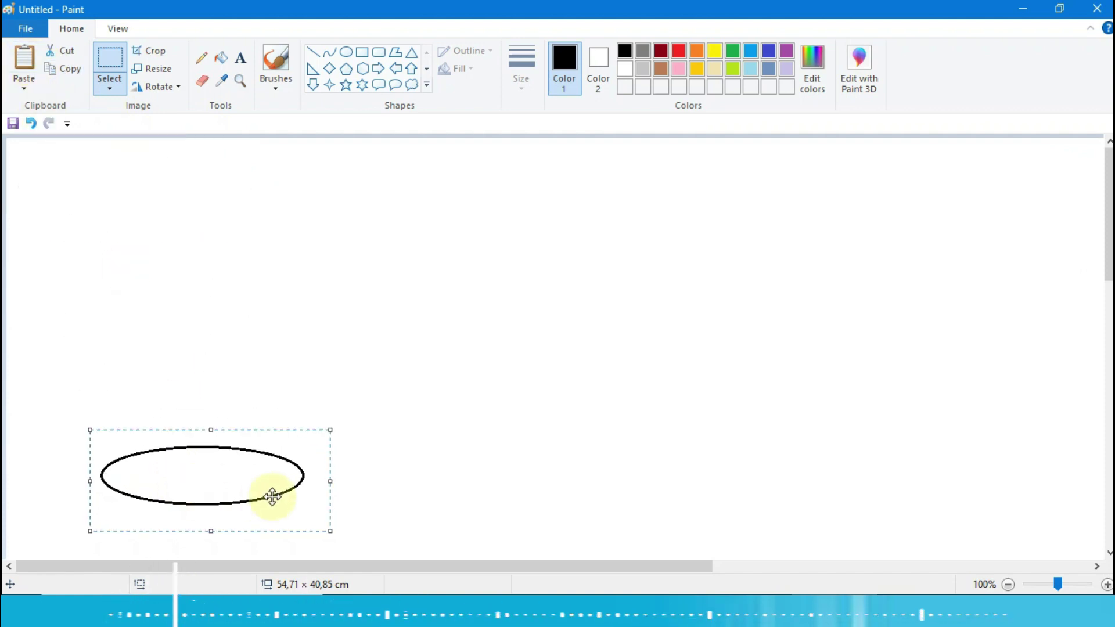
{"action": "key", "text": "Left"}
{"action": "key", "text": "Up"}
{"action": "key", "text": "Down"}
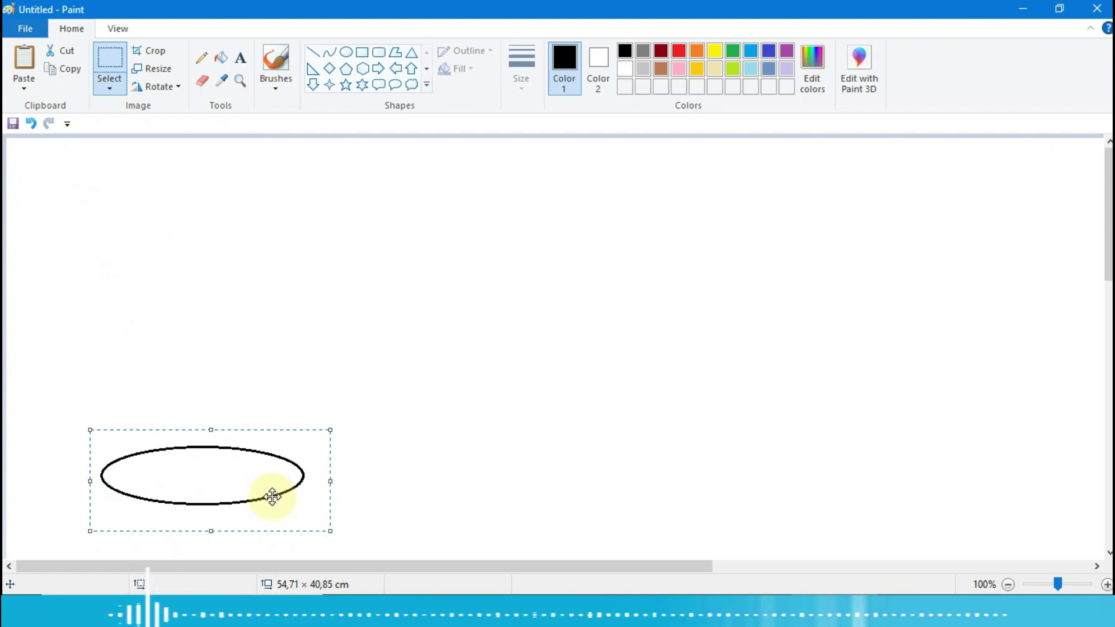
- Move the duplicate ellipse straight up until it sits well clear of the original as the cylinder's top, and deselect it
{"action": "key", "text": "Up"}
{"action": "key", "text": "Up"}
{"action": "key", "text": "Up"}
{"action": "key", "text": "Up"}
{"action": "key", "text": "Up"}
{"action": "key", "text": "Up"}
{"action": "key", "text": "Up"}
{"action": "key", "text": "Up"}
{"action": "key", "text": "Up"}
{"action": "key", "text": "Up"}
{"action": "key", "text": "Up"}
{"action": "key", "text": "Up"}
{"action": "key", "text": "Up"}
{"action": "key", "text": "Up"}
{"action": "key", "text": "Up"}
{"action": "key", "text": "Up"}
{"action": "key", "text": "Up"}
{"action": "key", "text": "Up"}
{"action": "key", "text": "Up"}
{"action": "key", "text": "Up"}
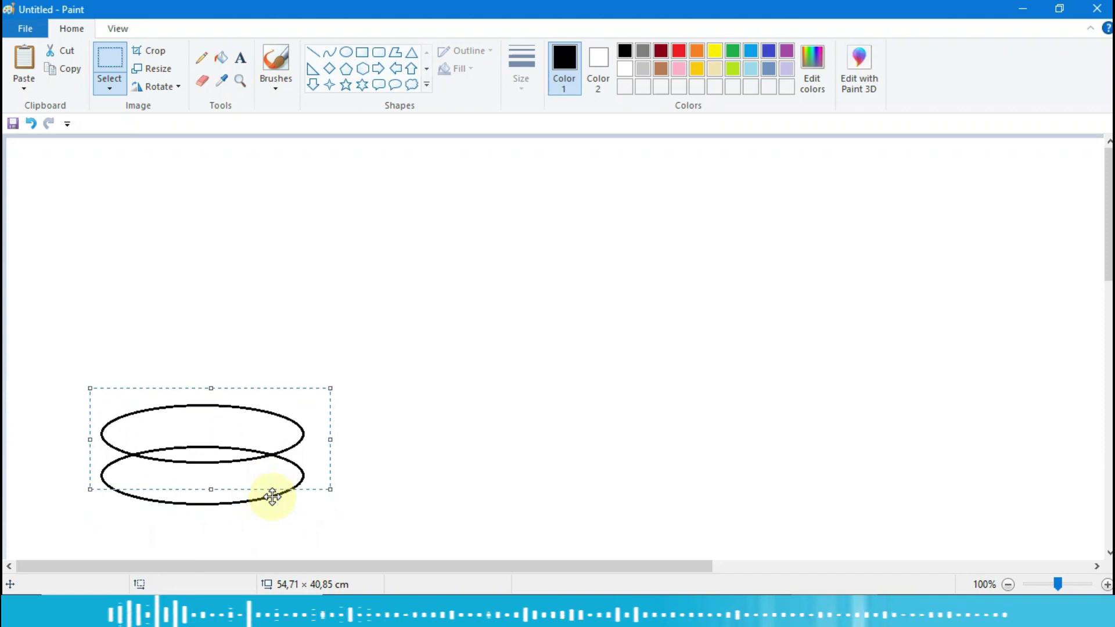
{"action": "key", "text": "Up"}
{"action": "key", "text": "Up"}
{"action": "key", "text": "Up"}
{"action": "key", "text": "Up"}
{"action": "key", "text": "Up"}
{"action": "key", "text": "Up"}
{"action": "key", "text": "Up"}
{"action": "key", "text": "Up"}
{"action": "key", "text": "Up"}
{"action": "key", "text": "Up"}
{"action": "key", "text": "Up"}
{"action": "key", "text": "Up"}
{"action": "key", "text": "Up"}
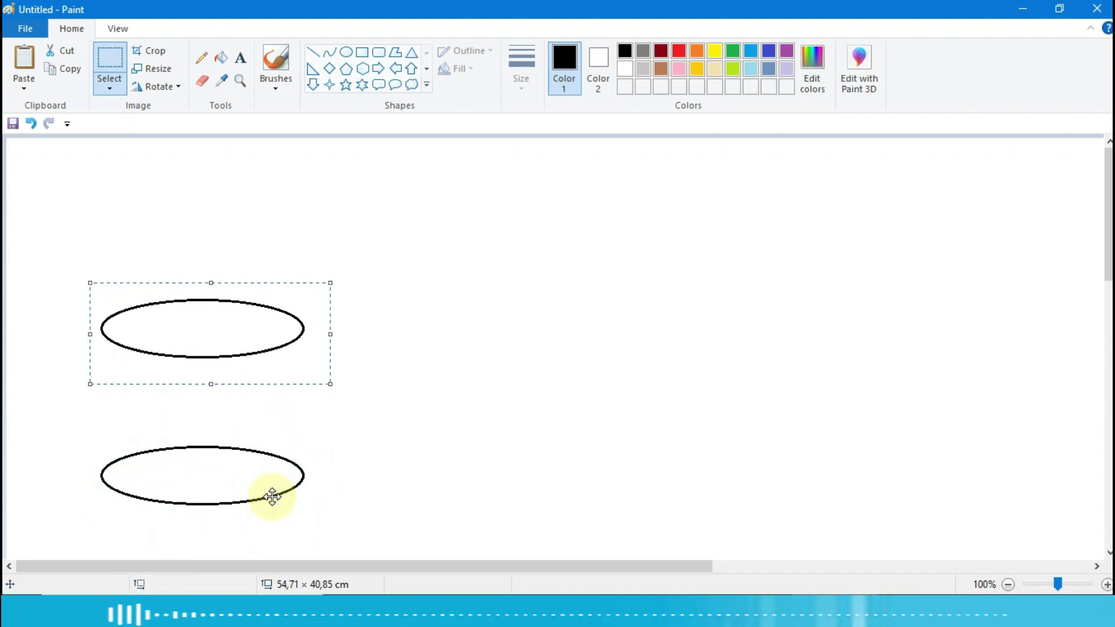
{"action": "key", "text": "Down"}
{"action": "key", "text": "Down"}
{"action": "key", "text": "Down"}
{"action": "key", "text": "Down"}
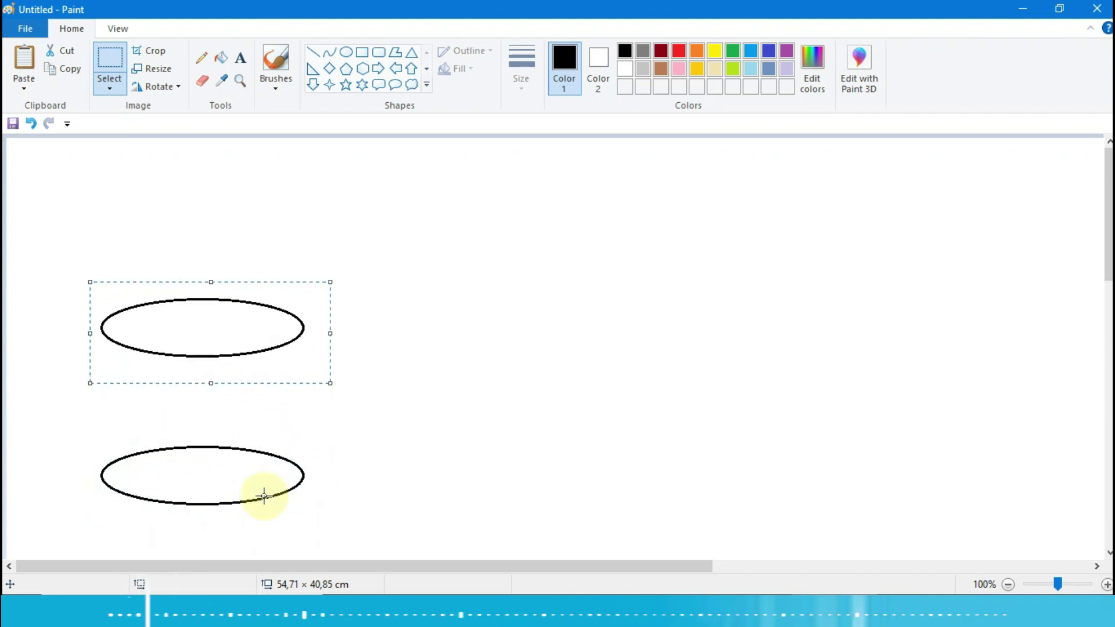
{"action": "left_click", "coordinate": [598, 443]}
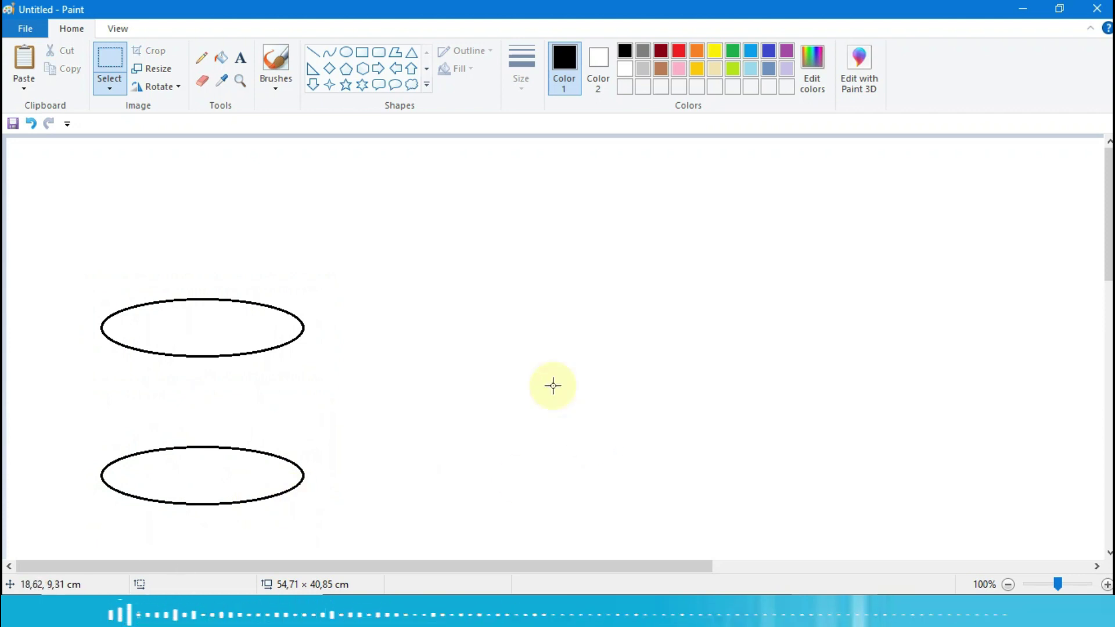
- Join the side ends of the two ellipses with vertical lines about 4.92 cm long to complete the cylinder
{"action": "left_click", "coordinate": [313, 51]}
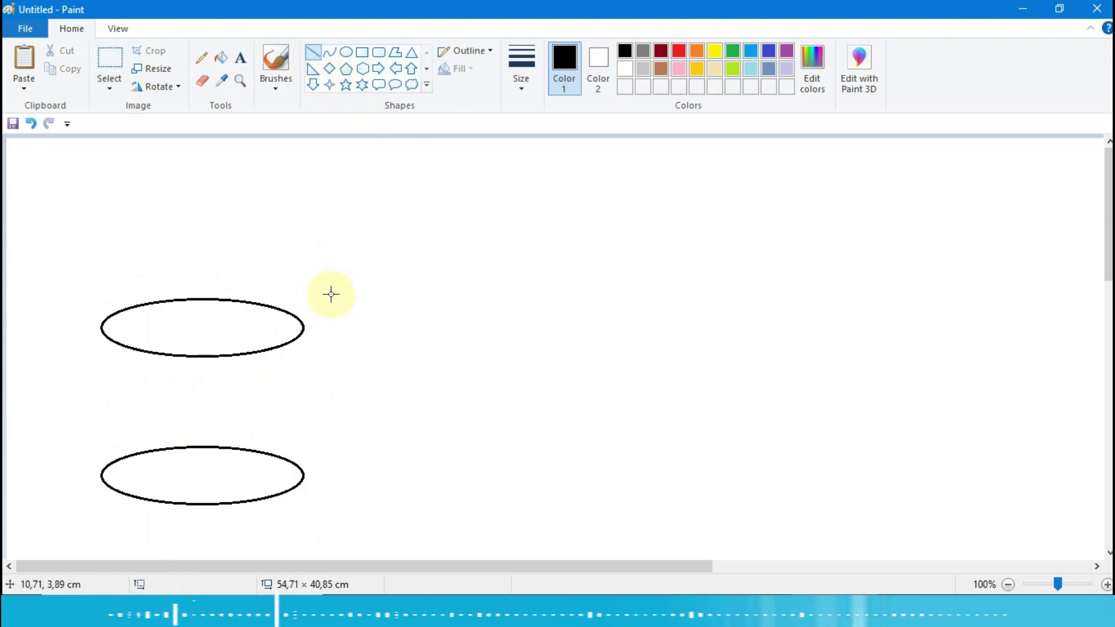
{"action": "left_click_drag", "start_coordinate": [302, 327], "coordinate": [313, 480]}
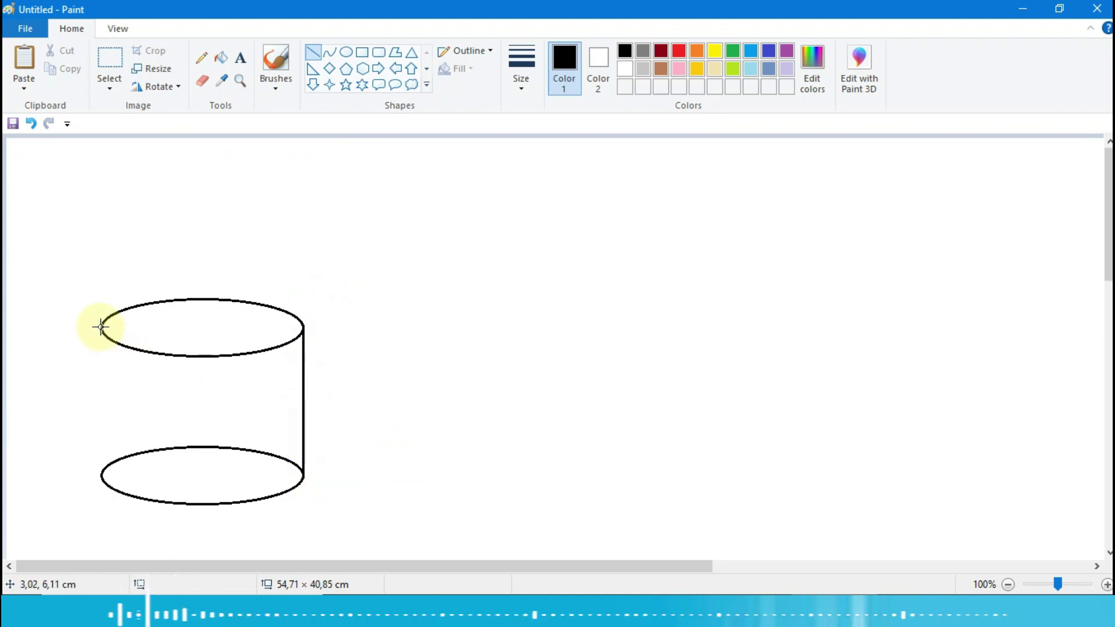
{"action": "left_click_drag", "start_coordinate": [102, 327], "coordinate": [122, 478]}
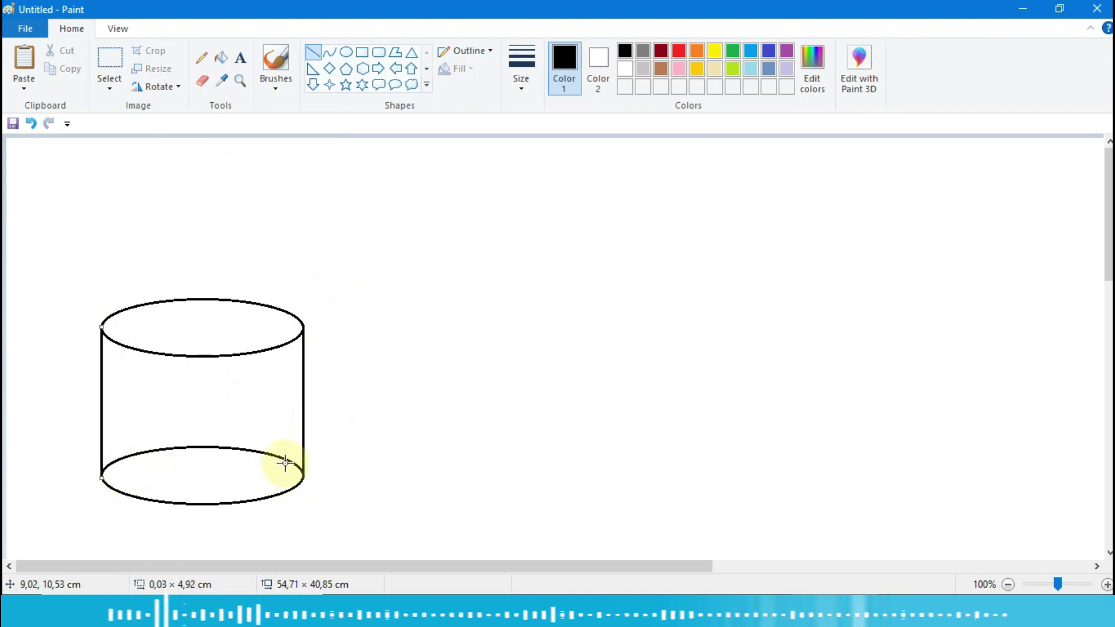
{"action": "left_click", "coordinate": [528, 443]}
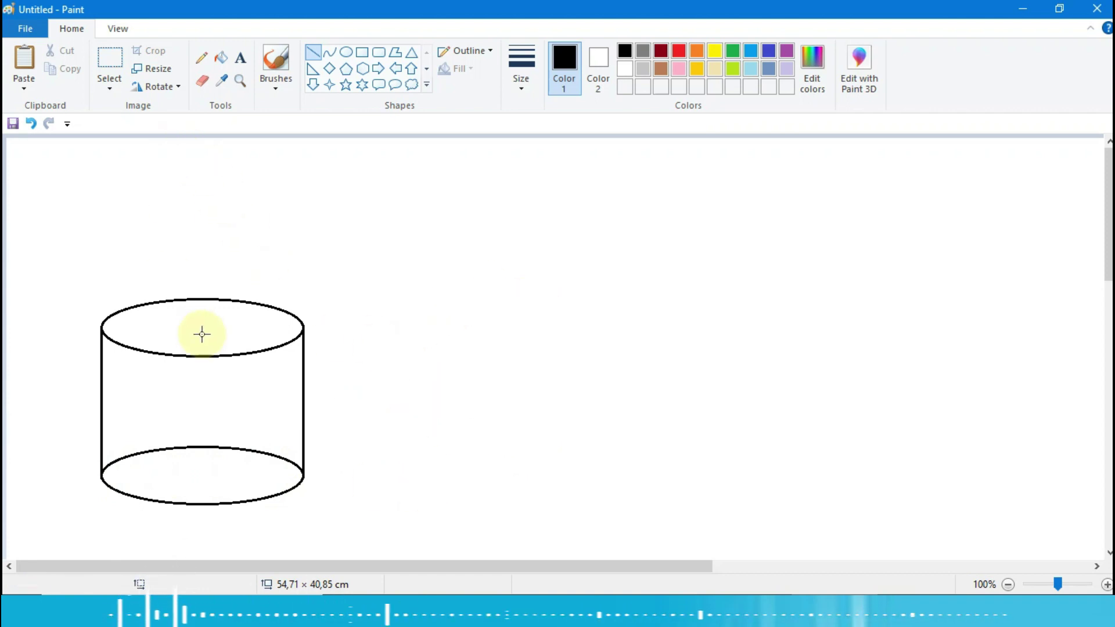
- Select the whole cylinder and move it slightly down and to the right
{"action": "left_click", "coordinate": [104, 59]}
{"action": "left_click_drag", "start_coordinate": [77, 270], "coordinate": [366, 528]}
{"action": "left_click_drag", "start_coordinate": [292, 435], "coordinate": [297, 473]}
{"action": "left_click", "coordinate": [478, 458]}
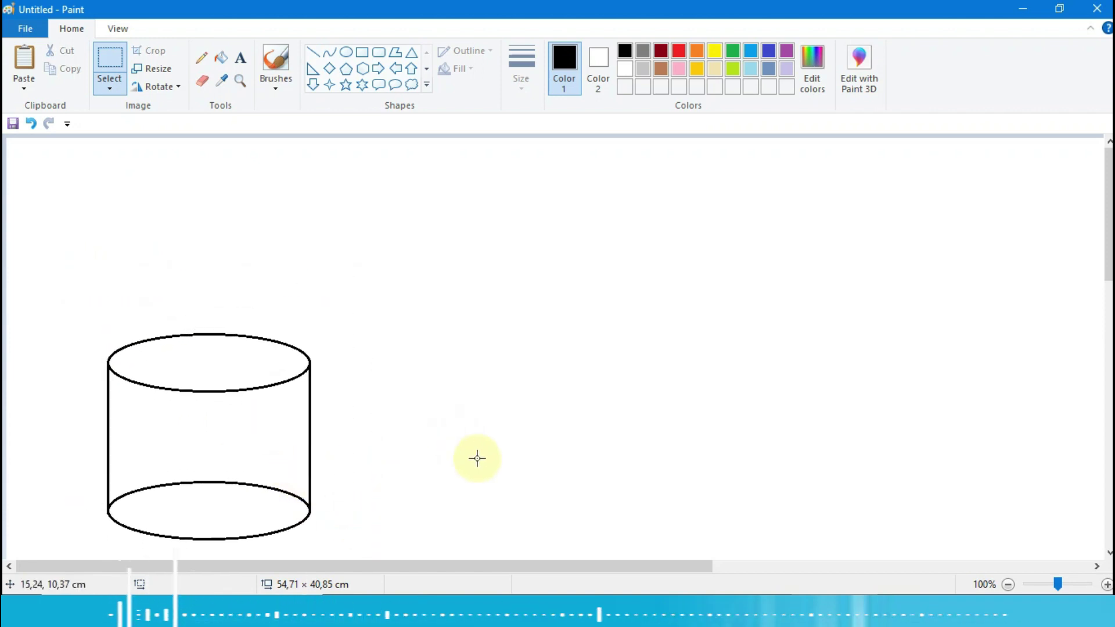
- Draw a thin vertical rectangle about 0.32 × 5.95 cm as a post rising from the right side of the cylinder's top
{"action": "left_click", "coordinate": [362, 52]}
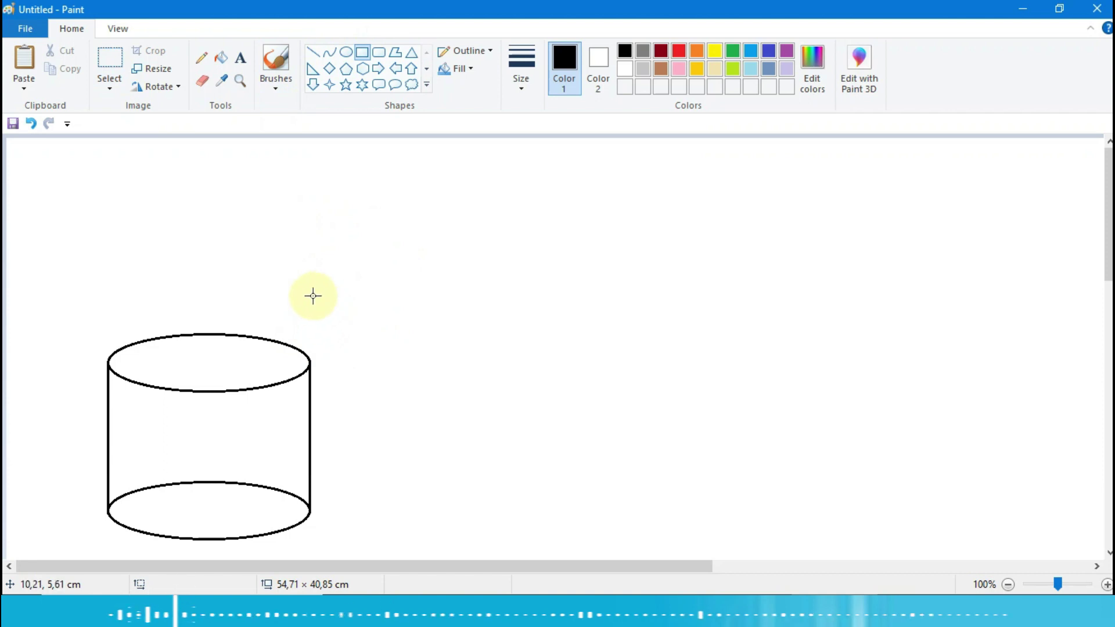
{"action": "mouse_move", "coordinate": [291, 179]}
{"action": "left_mouse_down"}
{"action": "mouse_move", "coordinate": [290, 345]}
{"action": "mouse_move", "coordinate": [300, 363]}
{"action": "left_mouse_up"}
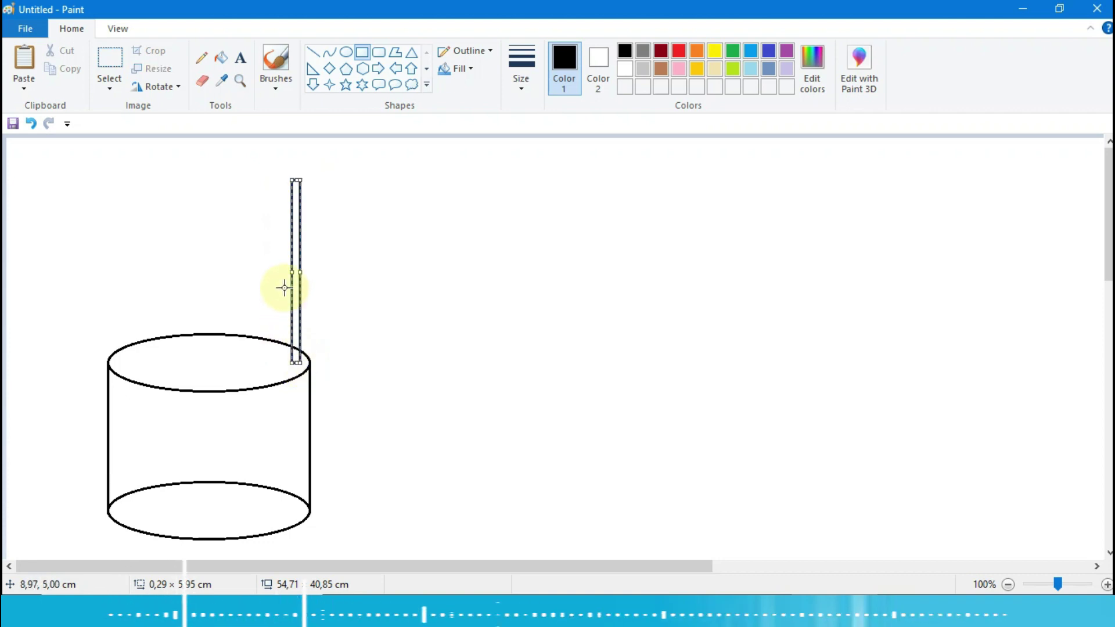
{"action": "left_click_drag", "start_coordinate": [289, 271], "coordinate": [301, 278]}
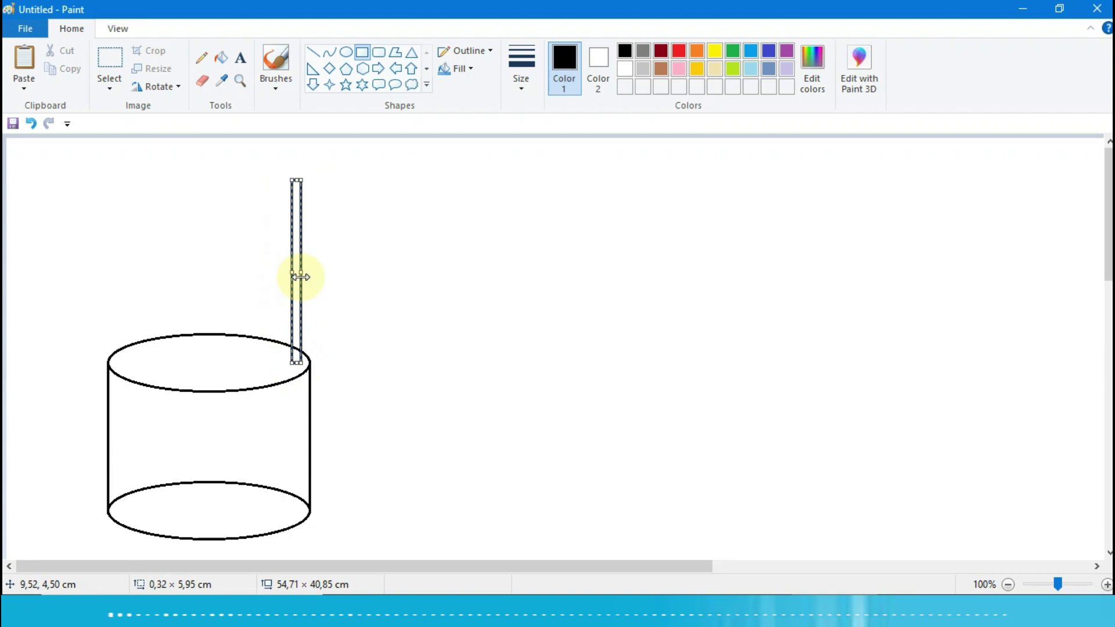
{"action": "left_click", "coordinate": [406, 258]}
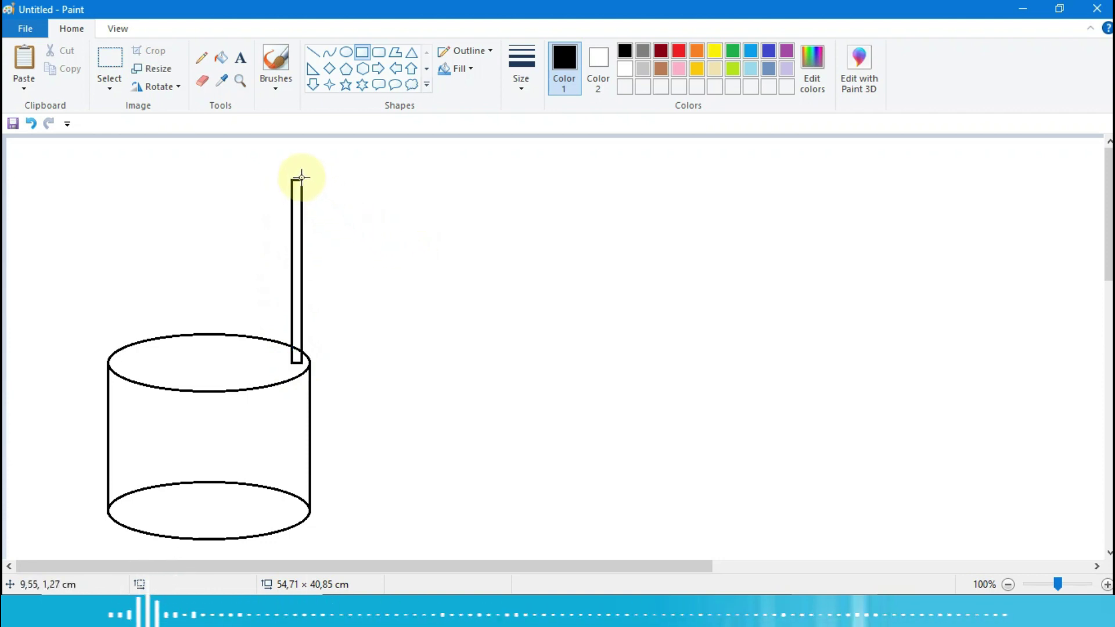
- Draw a horizontal bar about 6.90 × 0.21 cm extending left from the post's top, and nudge it up to rest on the post
{"action": "left_click_drag", "start_coordinate": [302, 178], "coordinate": [89, 183]}
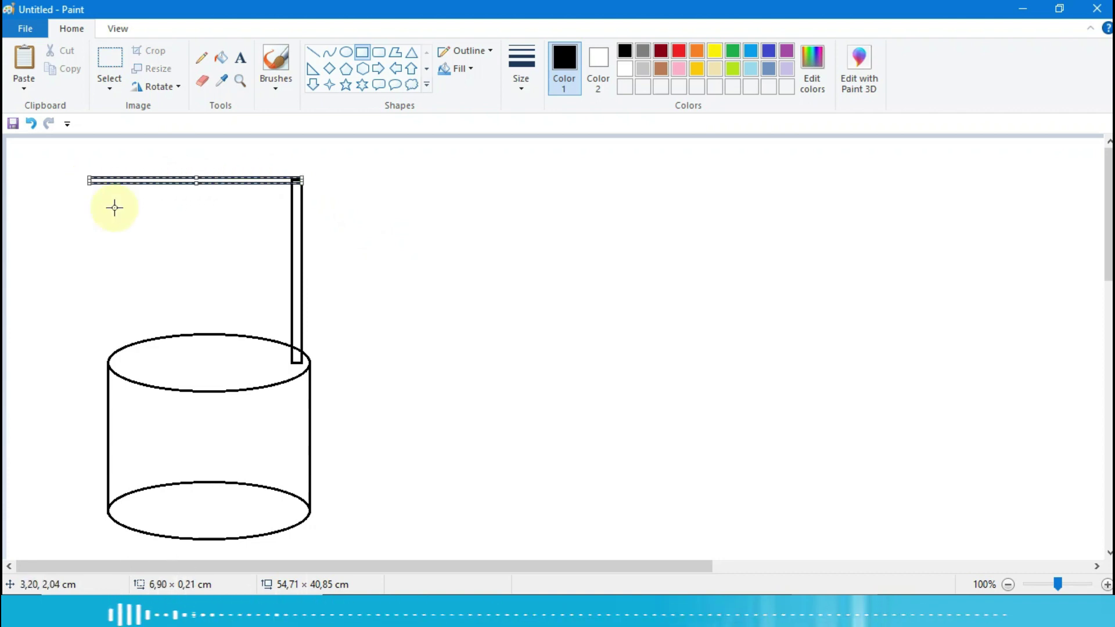
{"action": "key", "text": "Up"}
{"action": "key", "text": "Up"}
{"action": "key", "text": "Up"}
{"action": "key", "text": "Up"}
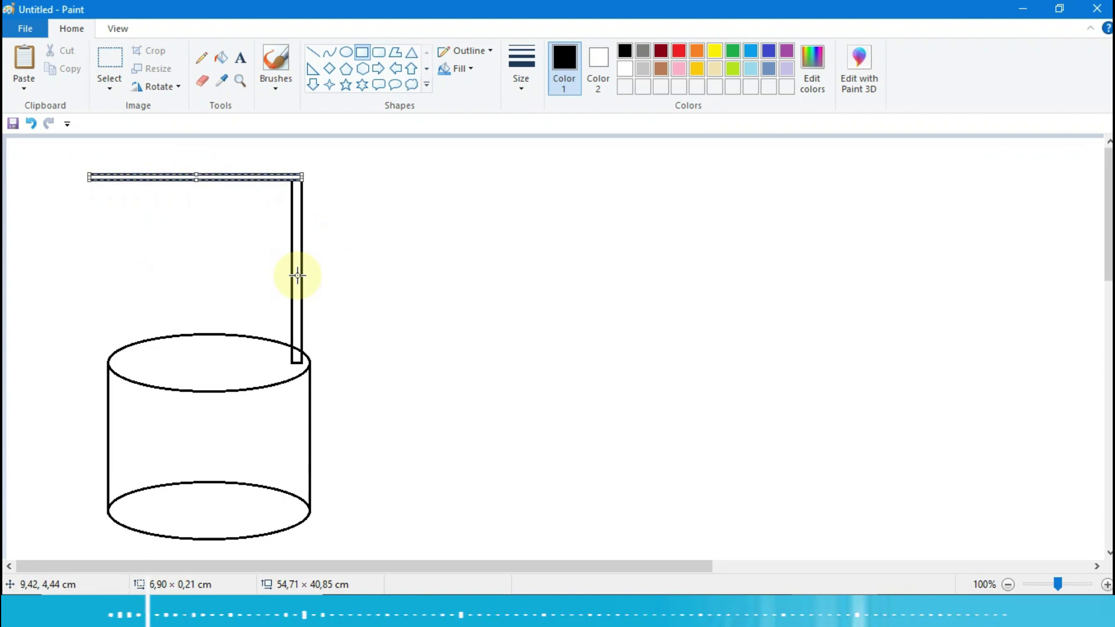
{"action": "key", "text": "Up"}
{"action": "key", "text": "Up"}
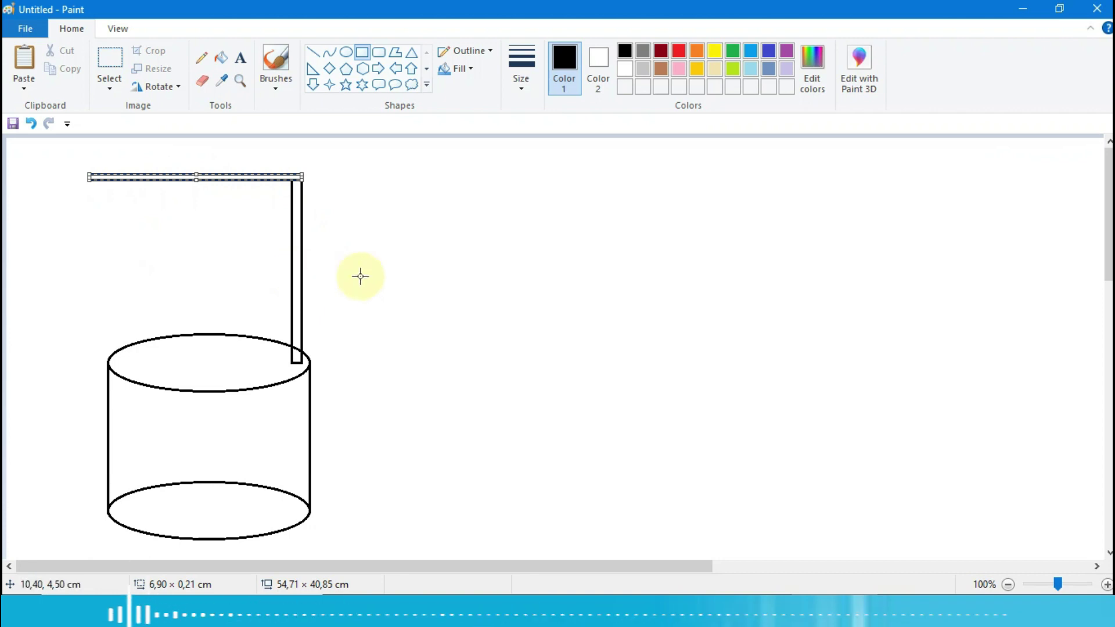
{"action": "left_click", "coordinate": [476, 347]}
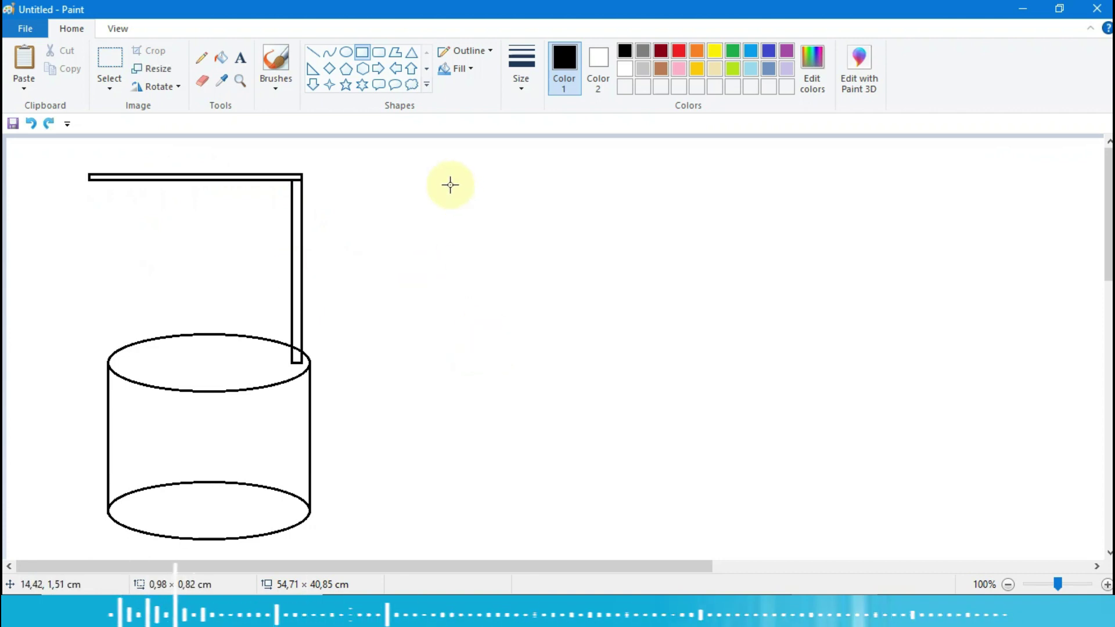
- Draw a small circle below the horizontal bar and cross its interior with two diagonal lines to form a pulley
{"action": "left_click", "coordinate": [347, 52]}
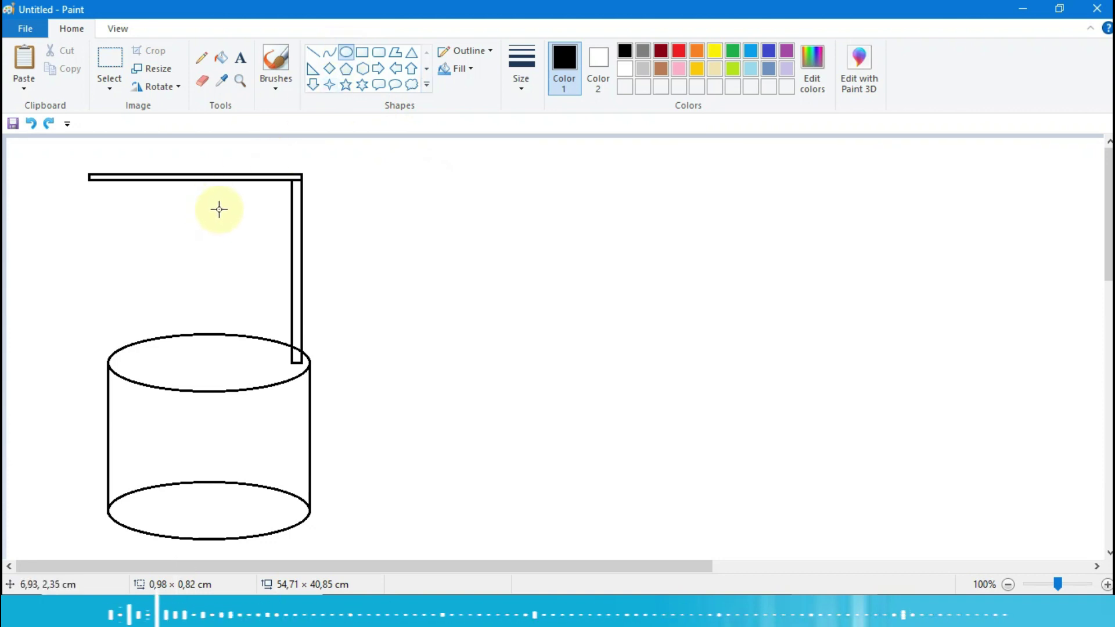
{"action": "mouse_move", "coordinate": [213, 218]}
{"action": "left_mouse_down"}
{"action": "mouse_move", "coordinate": [258, 260]}
{"action": "mouse_move", "coordinate": [226, 228]}
{"action": "left_mouse_up"}
{"action": "left_click", "coordinate": [313, 52]}
{"action": "left_click_drag", "start_coordinate": [209, 214], "coordinate": [236, 240]}
{"action": "left_click", "coordinate": [359, 242]}
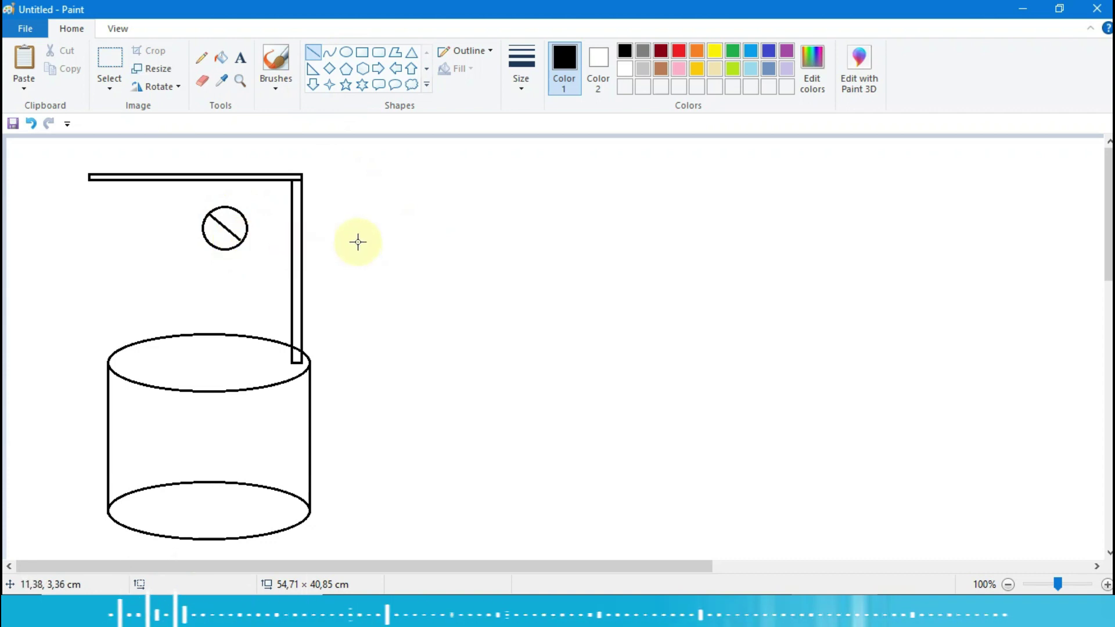
{"action": "left_click_drag", "start_coordinate": [210, 239], "coordinate": [235, 222]}
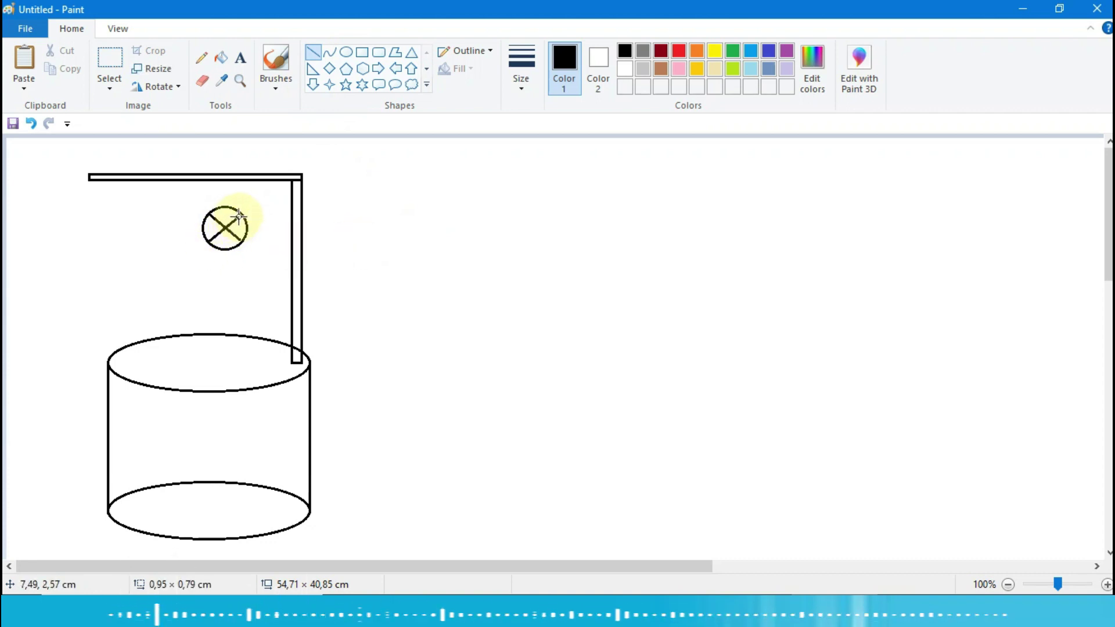
{"action": "left_click", "coordinate": [433, 273]}
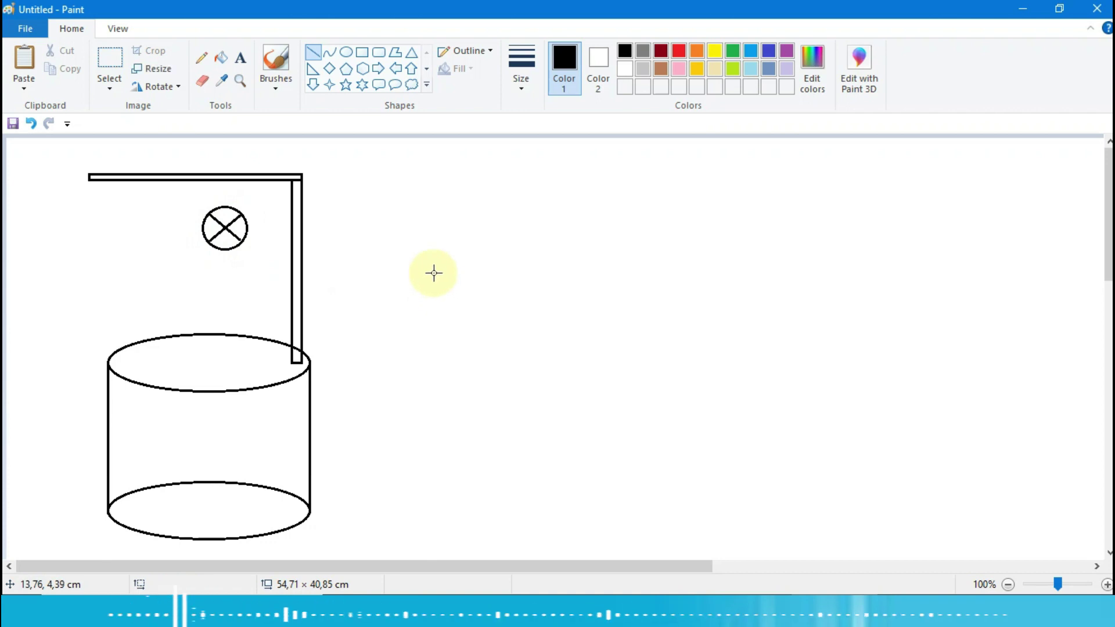
- Draw a narrow vertical rectangle about 0.34 × 1.69 cm connecting the horizontal bar to the pulley's centre
{"action": "left_click", "coordinate": [362, 53]}
{"action": "left_click_drag", "start_coordinate": [221, 180], "coordinate": [230, 232]}
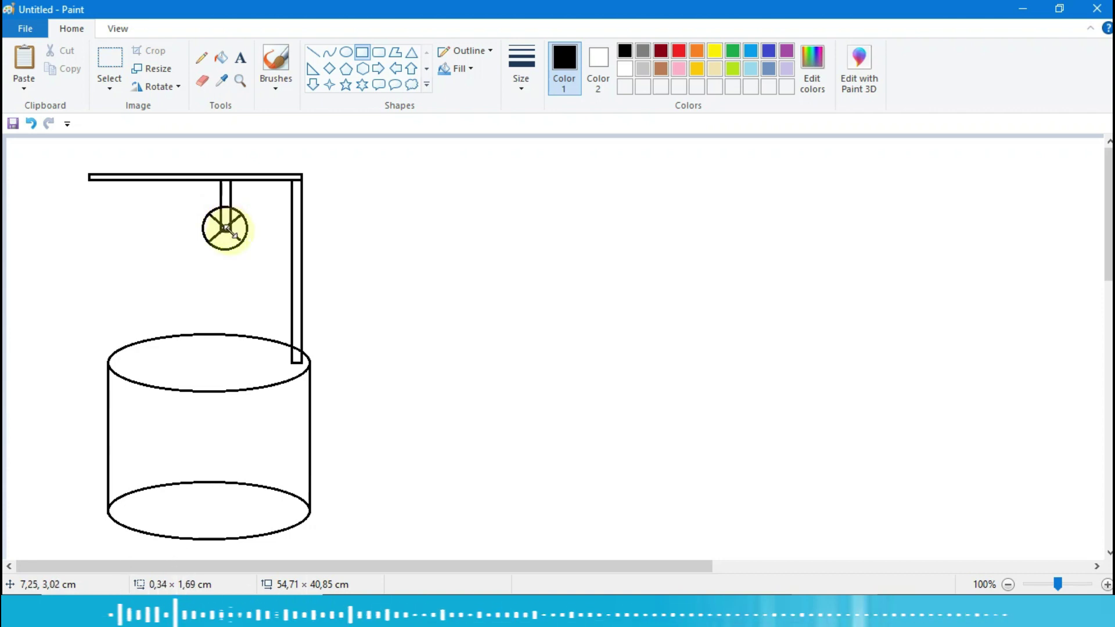
{"action": "left_click", "coordinate": [470, 276]}
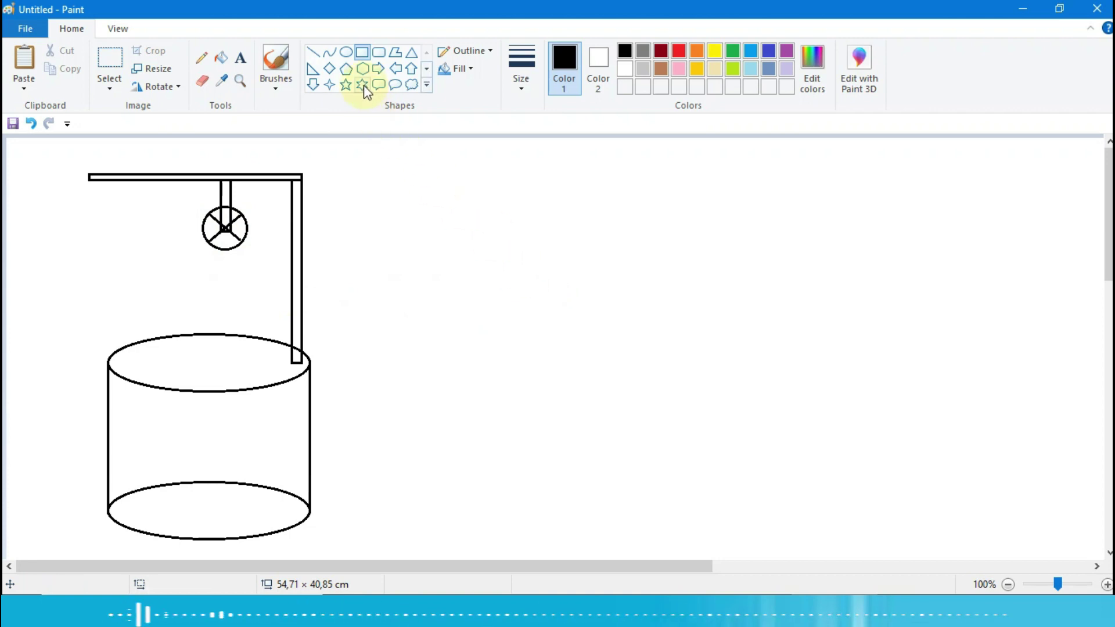
- Draw a small flat ellipse in the empty area to the right of the post
{"action": "left_click", "coordinate": [346, 54]}
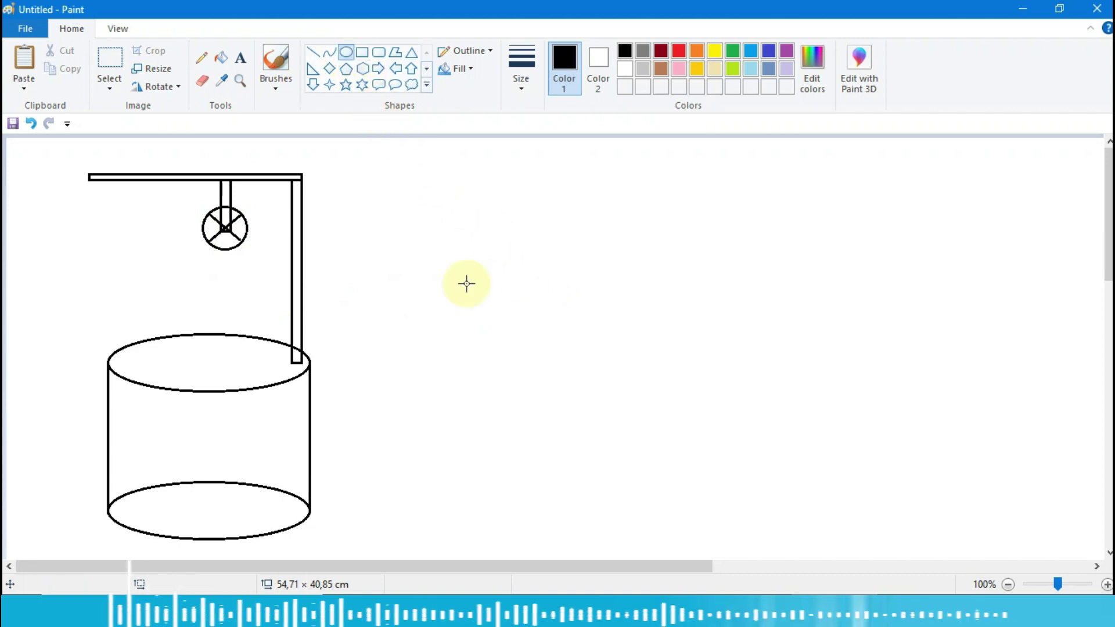
{"action": "left_click_drag", "start_coordinate": [398, 238], "coordinate": [448, 262]}
{"action": "left_click", "coordinate": [262, 219]}
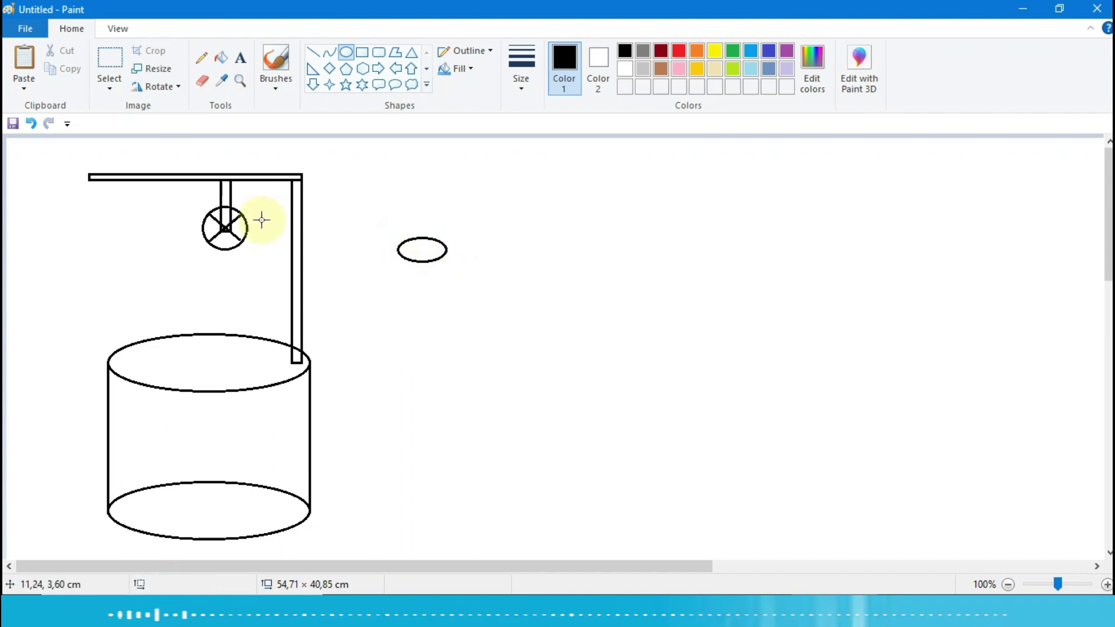
- Duplicate the small flat ellipse and place the copy directly above the original, leaving a gap between the two
{"action": "left_click", "coordinate": [110, 58]}
{"action": "left_click_drag", "start_coordinate": [388, 223], "coordinate": [471, 276]}
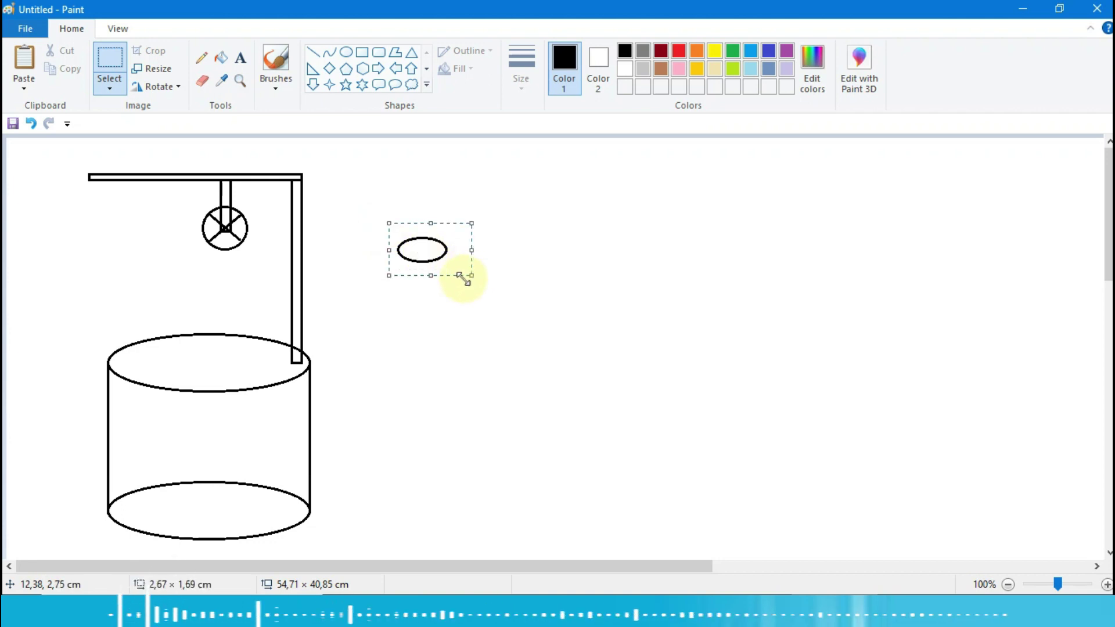
{"action": "left_click", "coordinate": [19, 61]}
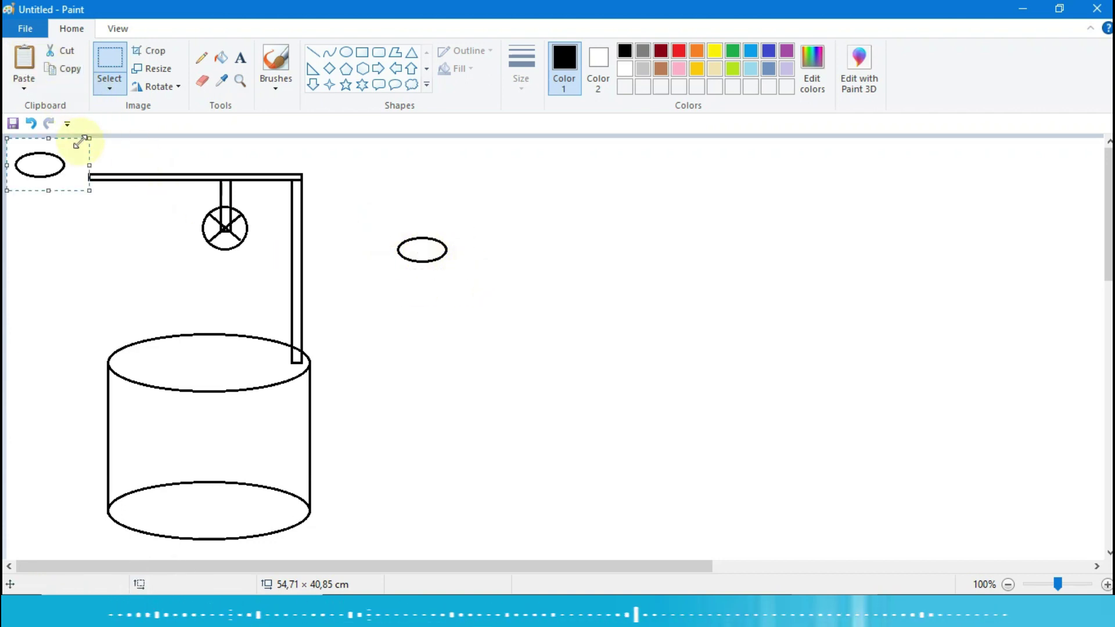
{"action": "left_click_drag", "start_coordinate": [44, 163], "coordinate": [429, 250]}
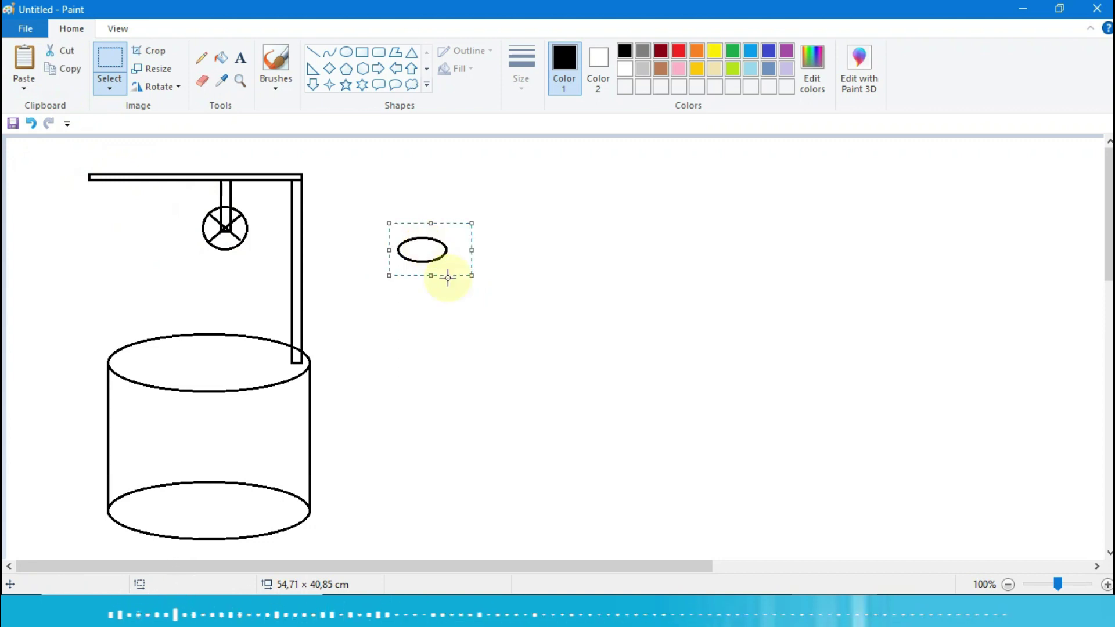
{"action": "key", "text": "Up"}
{"action": "key", "text": "Up"}
{"action": "key", "text": "Up"}
{"action": "key", "text": "Up"}
{"action": "key", "text": "Up"}
{"action": "key", "text": "Up"}
{"action": "key", "text": "Up"}
{"action": "key", "text": "Up"}
{"action": "key", "text": "Up"}
{"action": "key", "text": "Up"}
{"action": "key", "text": "Up"}
{"action": "key", "text": "Up"}
{"action": "key", "text": "Up"}
{"action": "key", "text": "Up"}
{"action": "key", "text": "Up"}
{"action": "key", "text": "Up"}
{"action": "key", "text": "Up"}
{"action": "key", "text": "Up"}
{"action": "key", "text": "Up"}
{"action": "key", "text": "Up"}
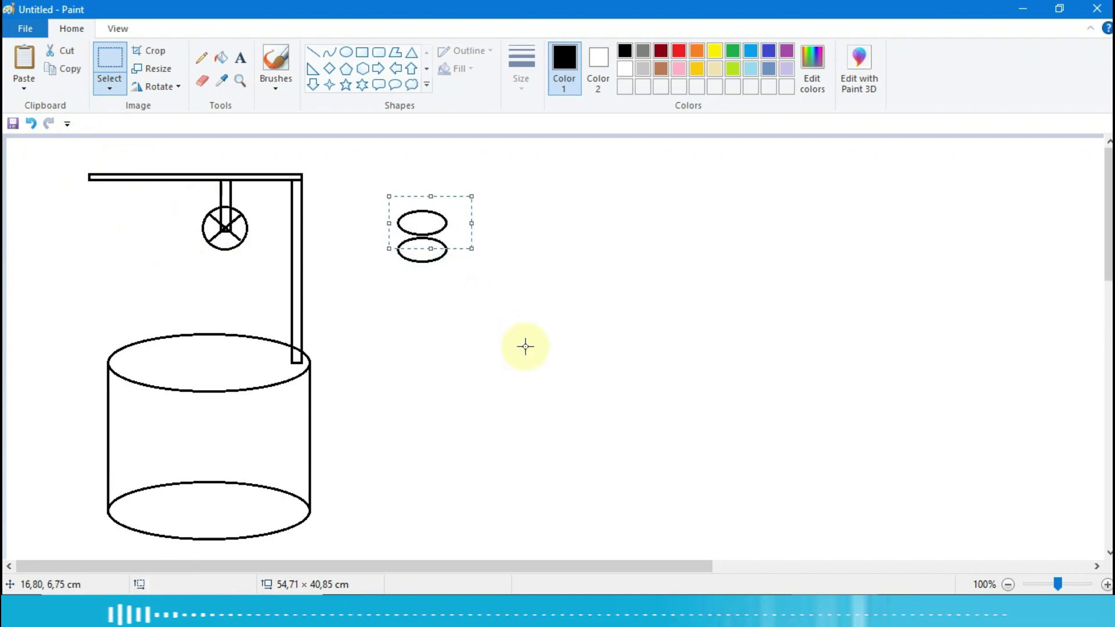
{"action": "key", "text": "Up"}
{"action": "key", "text": "Up"}
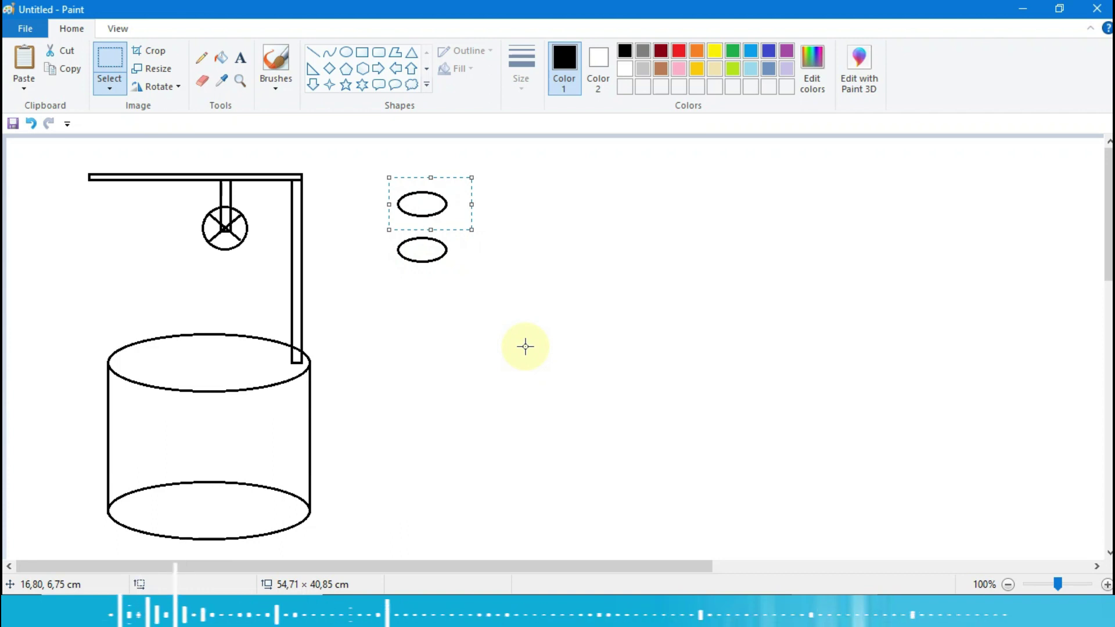
{"action": "left_click", "coordinate": [555, 336]}
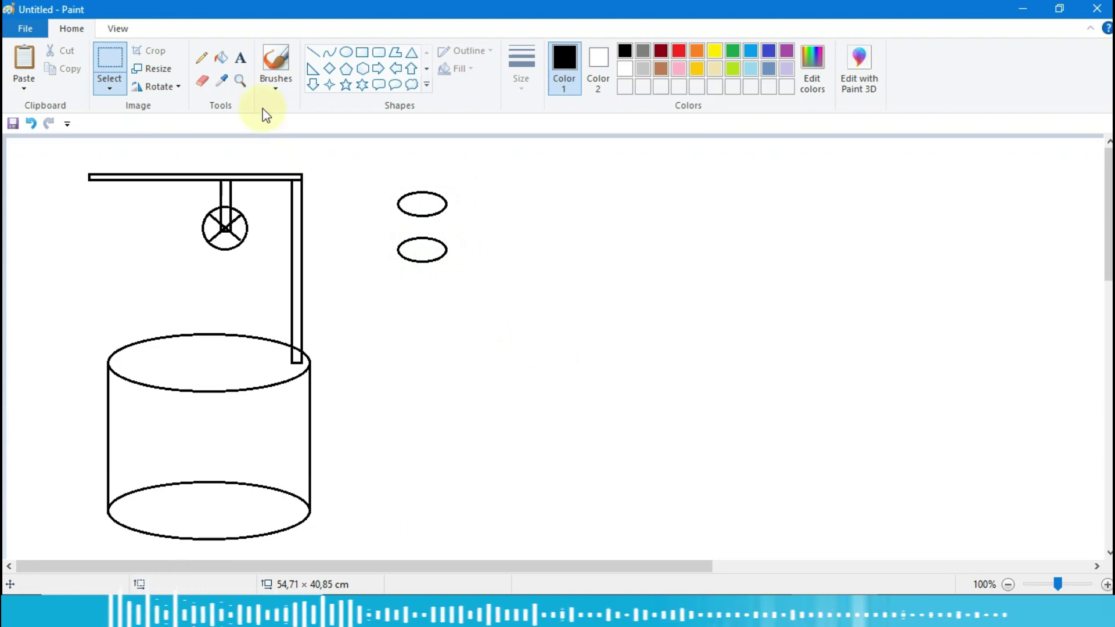
- Join the two small ellipses with vertical lines at both side edges to form a small bucket
{"action": "left_click", "coordinate": [312, 53]}
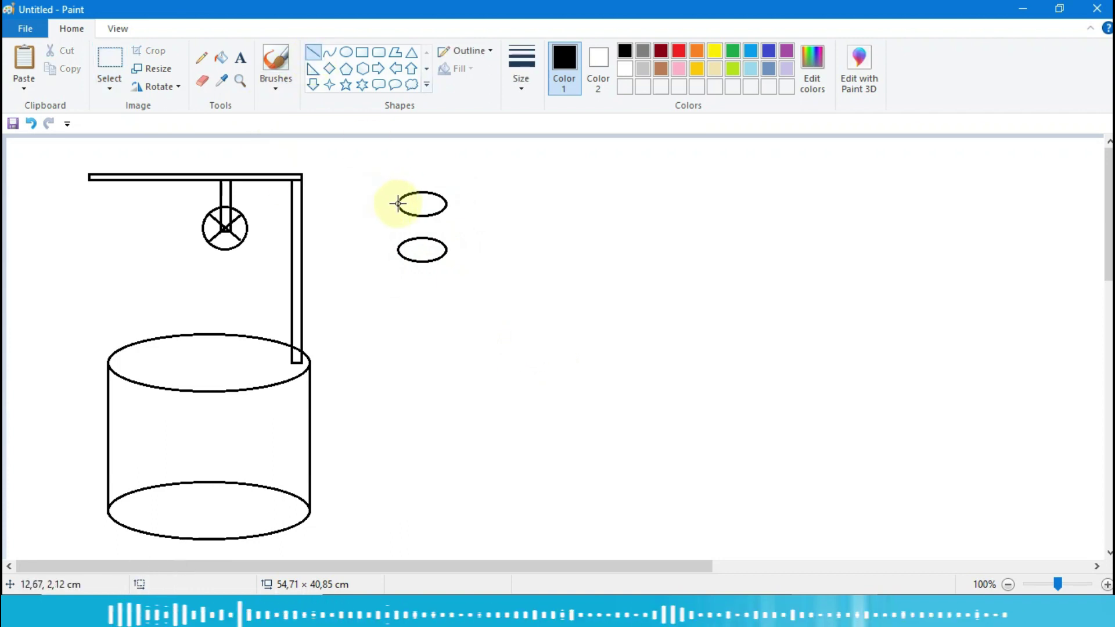
{"action": "left_click_drag", "start_coordinate": [398, 203], "coordinate": [405, 247]}
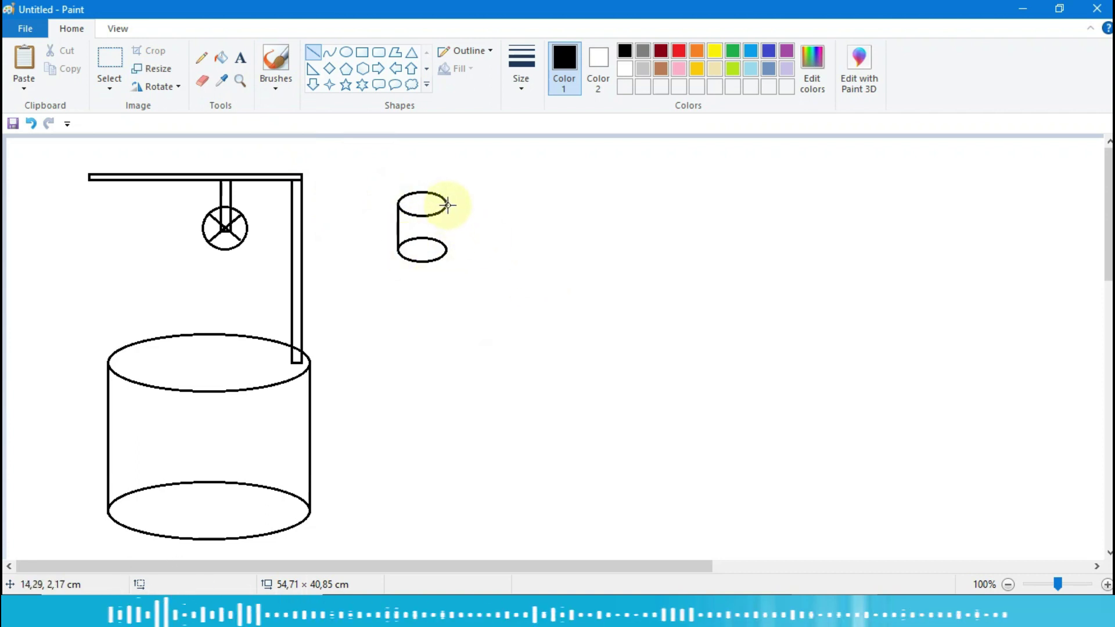
{"action": "left_click_drag", "start_coordinate": [446, 205], "coordinate": [450, 248]}
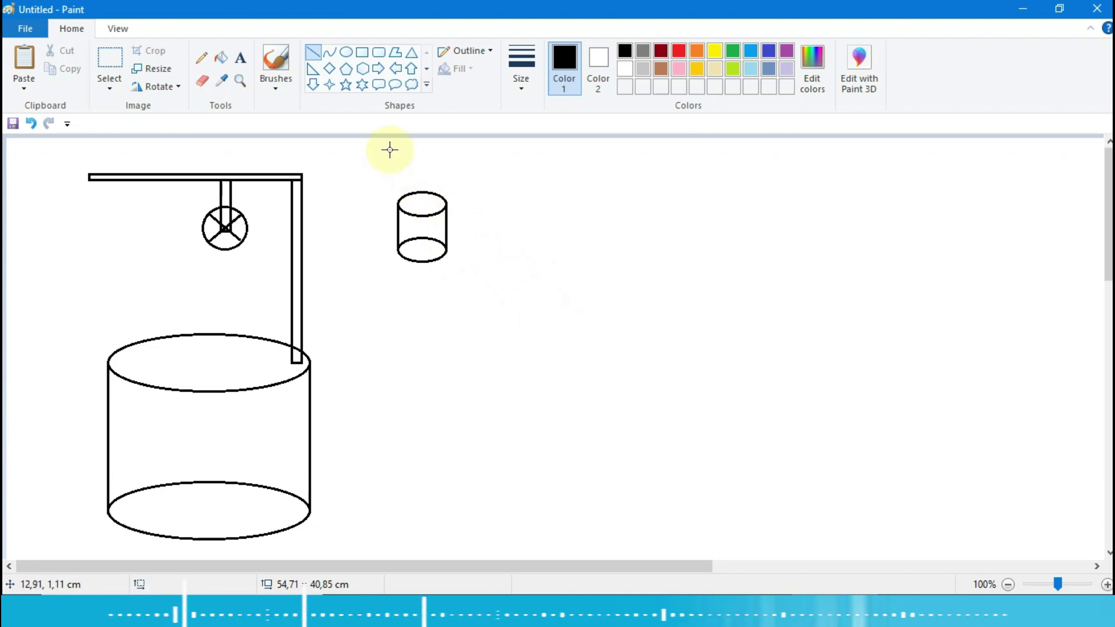
- Draw a curved handle about 1.59 cm wide over the bucket's rim, and move the whole bucket beneath the pulley
{"action": "left_click", "coordinate": [329, 56]}
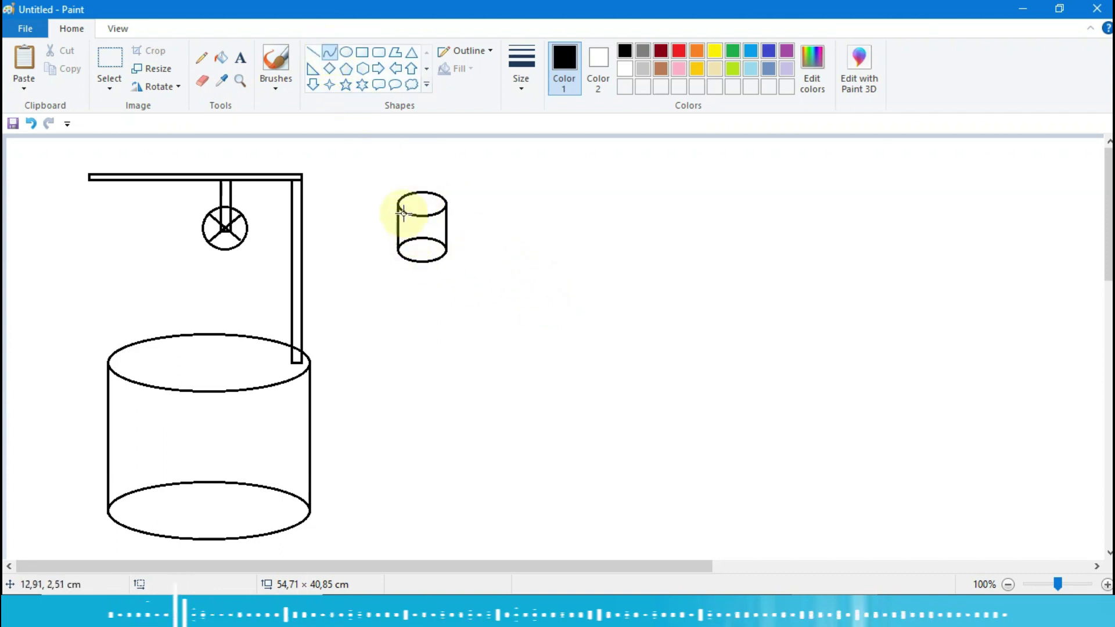
{"action": "mouse_move", "coordinate": [399, 203]}
{"action": "left_mouse_down"}
{"action": "mouse_move", "coordinate": [445, 204]}
{"action": "mouse_move", "coordinate": [406, 169]}
{"action": "mouse_move", "coordinate": [404, 156]}
{"action": "mouse_move", "coordinate": [413, 172]}
{"action": "mouse_move", "coordinate": [435, 159]}
{"action": "left_mouse_up"}
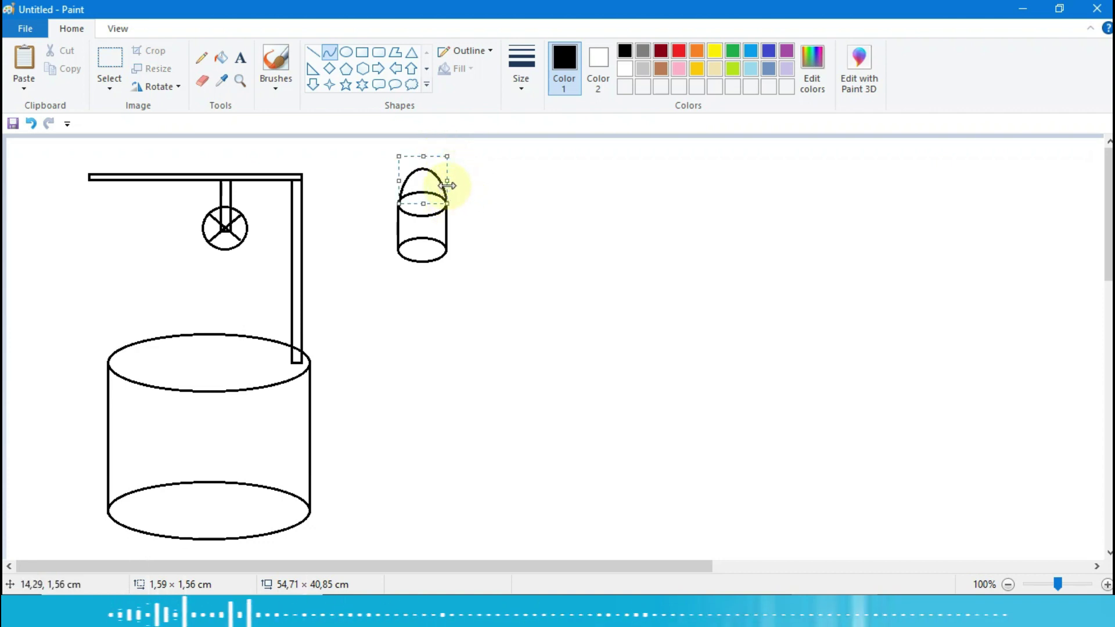
{"action": "left_click", "coordinate": [518, 244]}
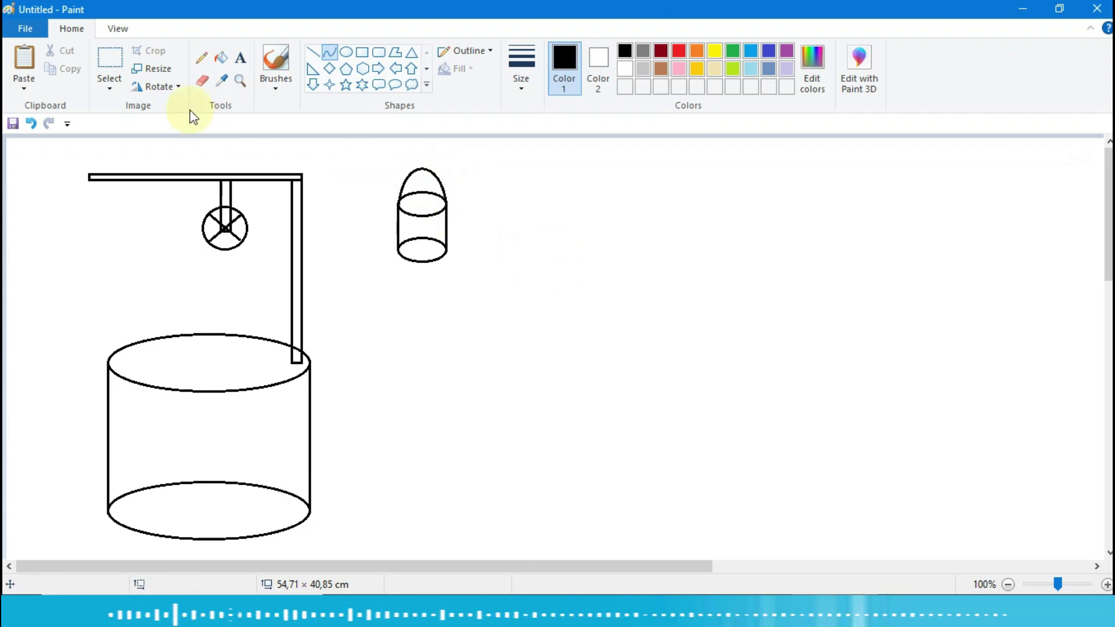
{"action": "left_click", "coordinate": [113, 58]}
{"action": "mouse_move", "coordinate": [384, 157]}
{"action": "left_mouse_down"}
{"action": "mouse_move", "coordinate": [485, 246]}
{"action": "mouse_move", "coordinate": [487, 275]}
{"action": "mouse_move", "coordinate": [242, 319]}
{"action": "mouse_move", "coordinate": [243, 332]}
{"action": "mouse_move", "coordinate": [257, 328]}
{"action": "left_mouse_up"}
- Draw the rope as a vertical line about 1.61 cm long from pulley to bucket handle, plus a slanted line down past the cylinder's left edge
{"action": "left_click", "coordinate": [312, 52]}
{"action": "mouse_move", "coordinate": [224, 227]}
{"action": "left_mouse_down"}
{"action": "mouse_move", "coordinate": [247, 214]}
{"action": "mouse_move", "coordinate": [248, 264]}
{"action": "left_mouse_up"}
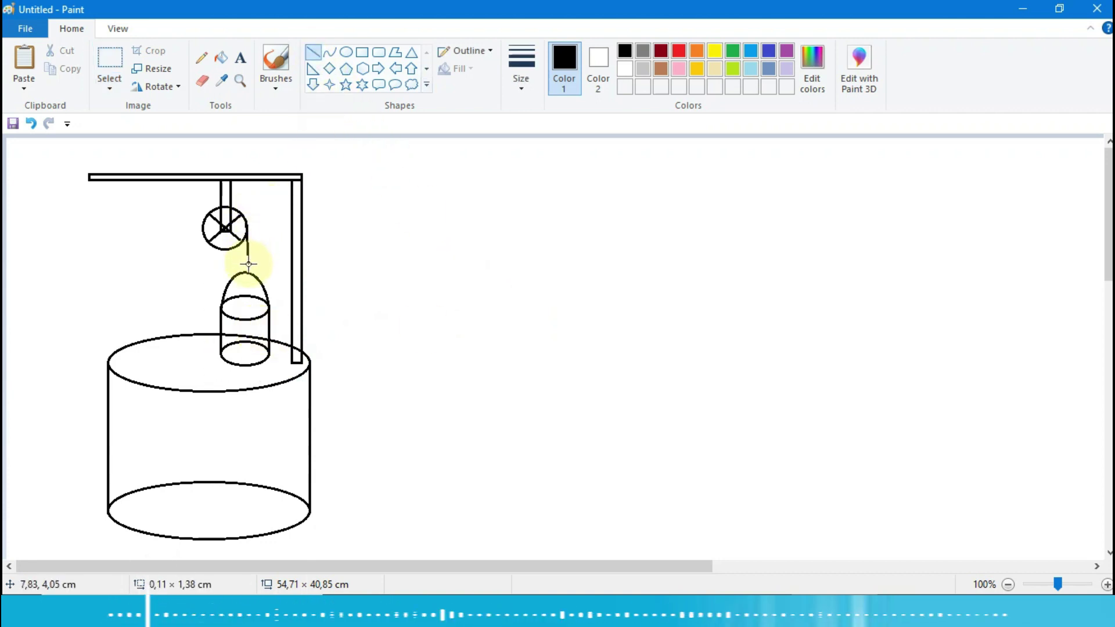
{"action": "left_click_drag", "start_coordinate": [247, 273], "coordinate": [247, 271]}
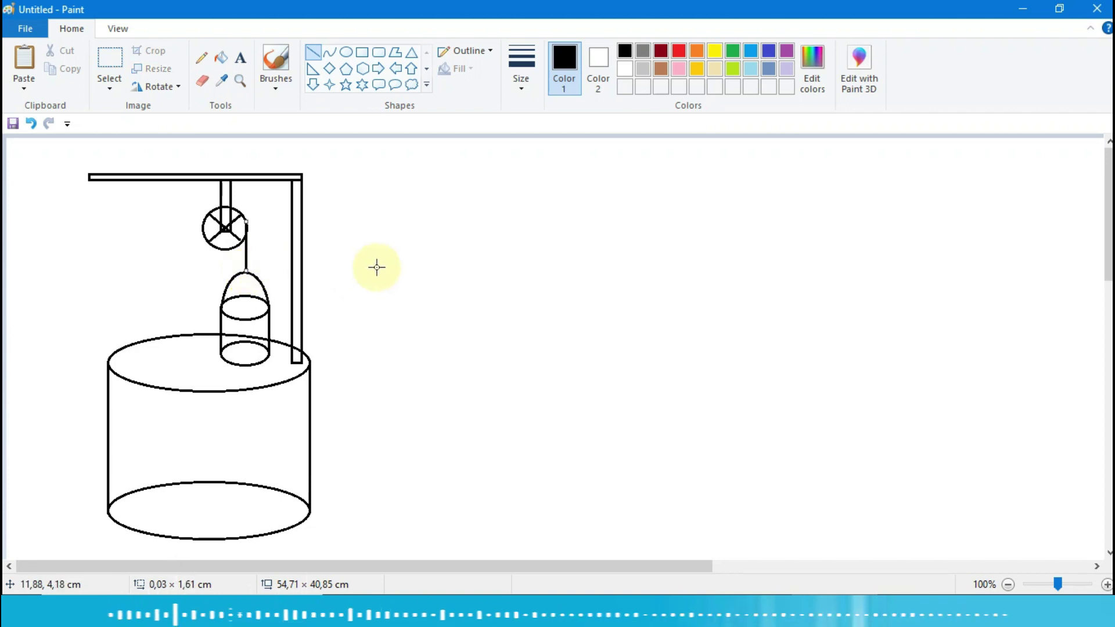
{"action": "left_click", "coordinate": [518, 269]}
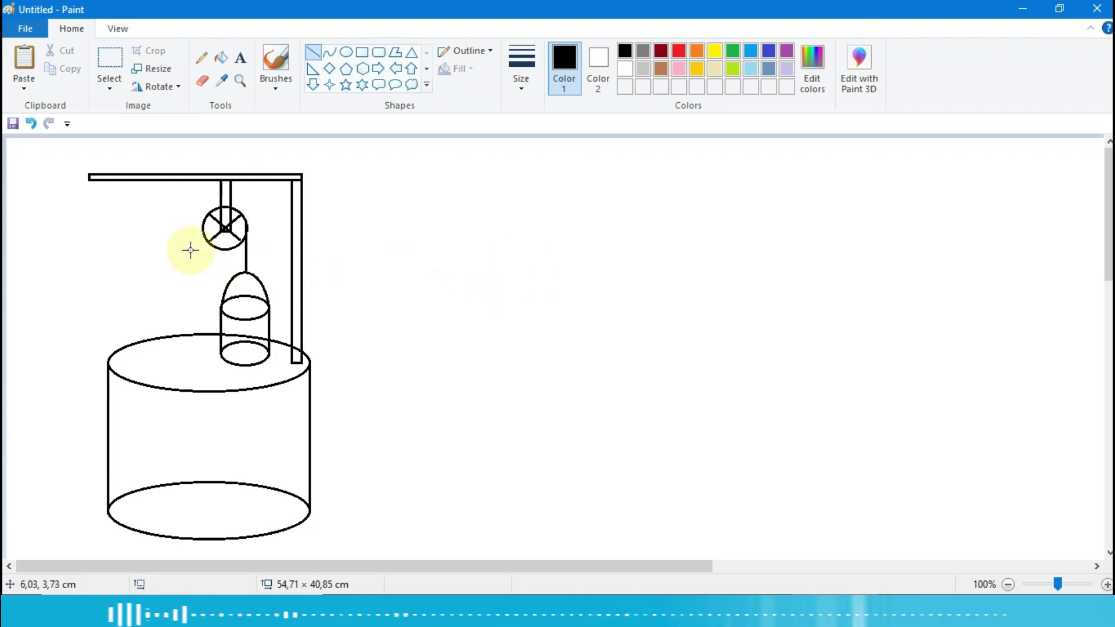
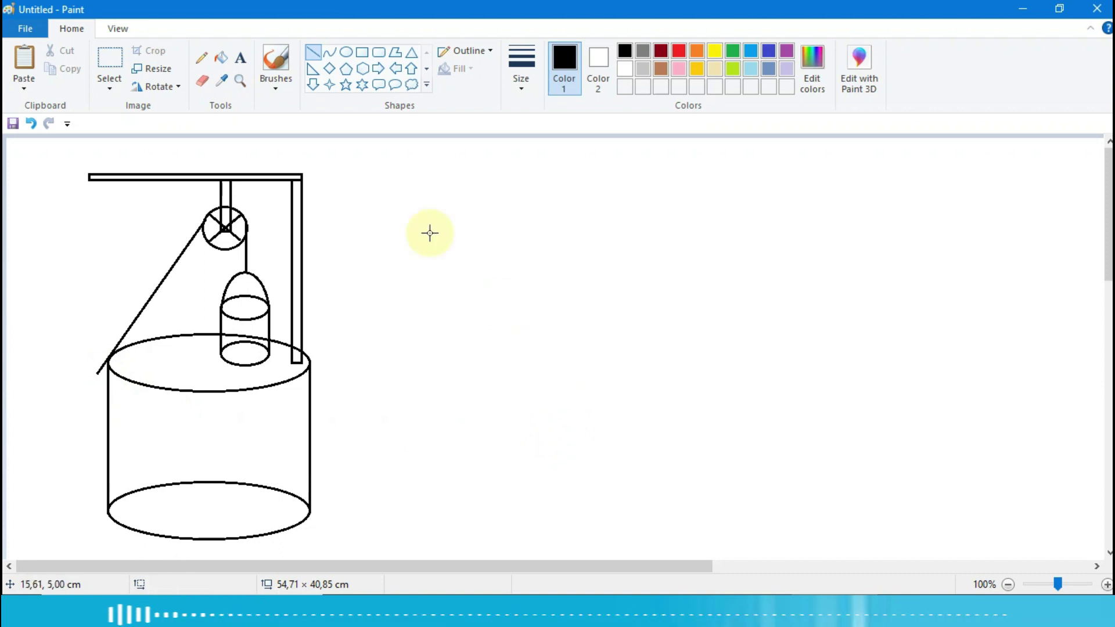
- Erase the cylinder's rim line where it crosses the bucket, and the post's lower end inside the cylinder's top ellipse
{"action": "left_click", "coordinate": [243, 81]}
{"action": "left_click", "coordinate": [262, 294]}
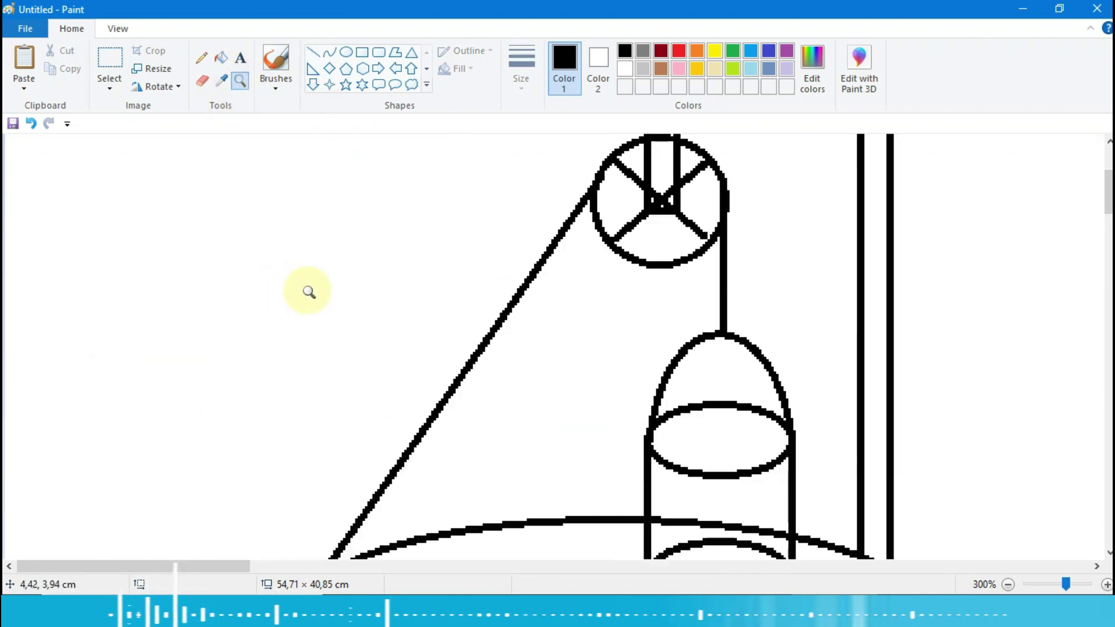
{"action": "scroll", "coordinate": [592, 326], "scroll_direction": "down", "scroll_amount": 3}
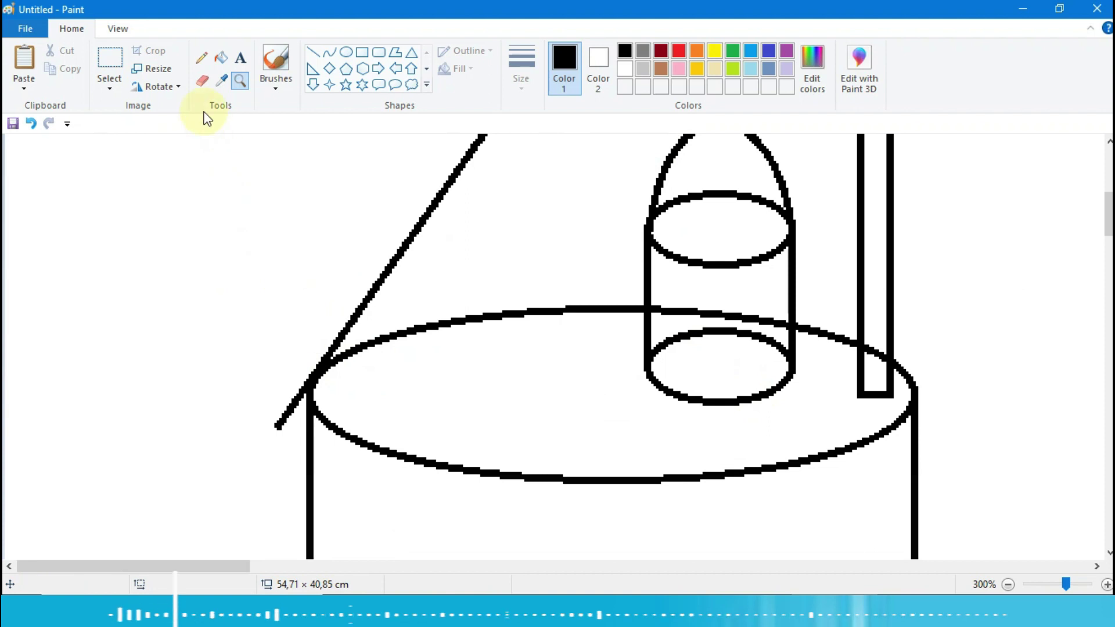
{"action": "left_click", "coordinate": [202, 81]}
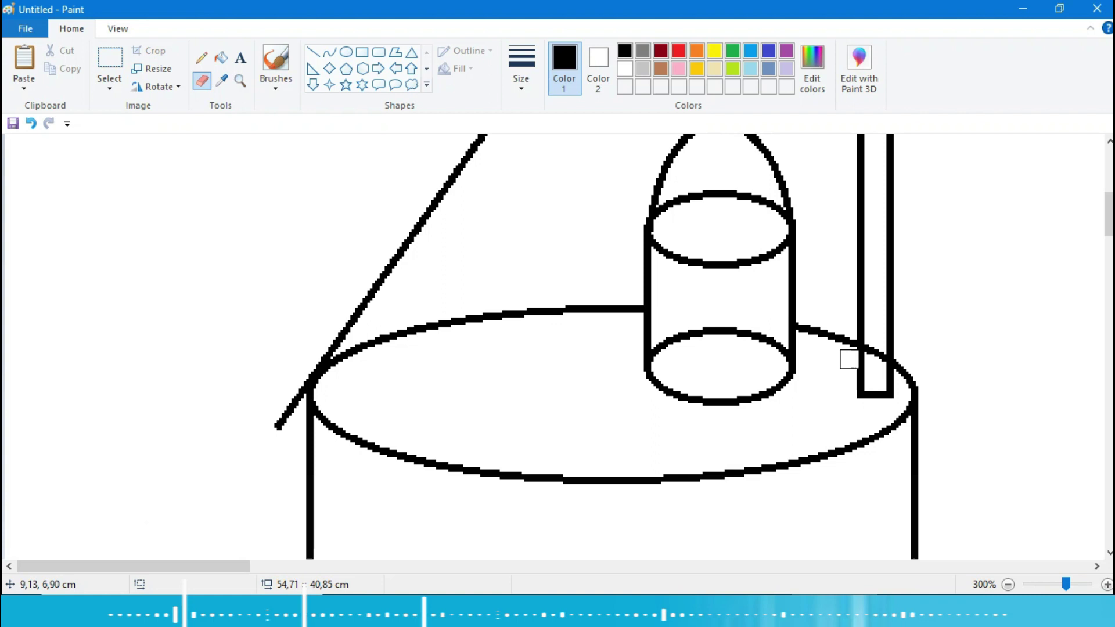
{"action": "left_click_drag", "start_coordinate": [851, 359], "coordinate": [859, 383]}
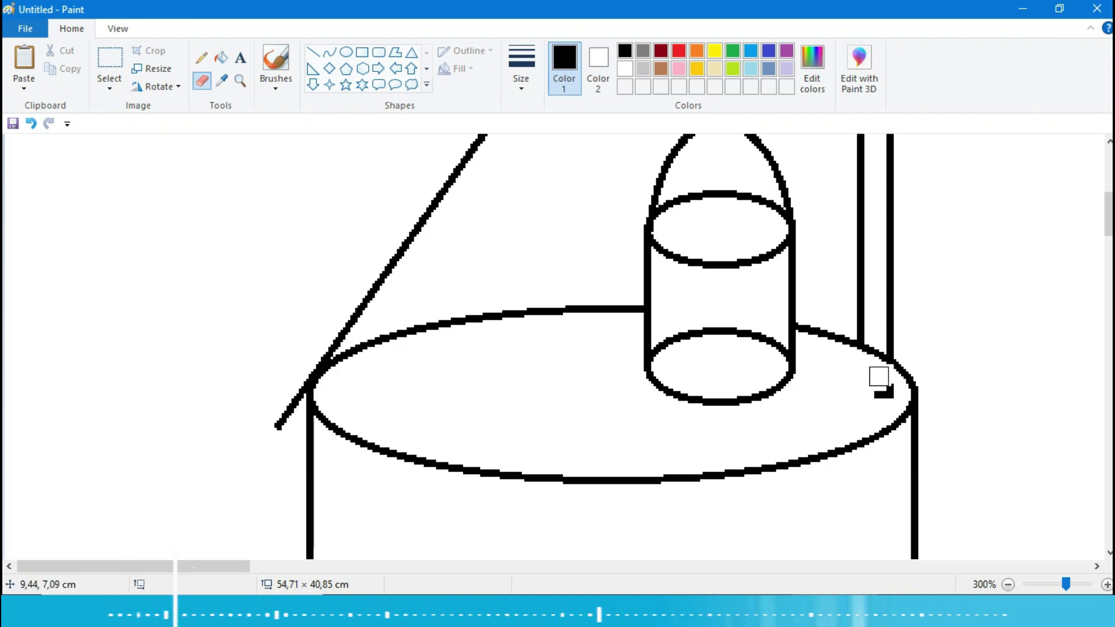
{"action": "mouse_move", "coordinate": [880, 382]}
{"action": "left_mouse_down"}
{"action": "mouse_move", "coordinate": [887, 394]}
{"action": "mouse_move", "coordinate": [861, 394]}
{"action": "left_mouse_up"}
- Extend the pulley's short lower-right diagonal spoke with a line so it reaches the wheel's rim
{"action": "scroll", "coordinate": [844, 393], "scroll_direction": "up", "scroll_amount": 5}
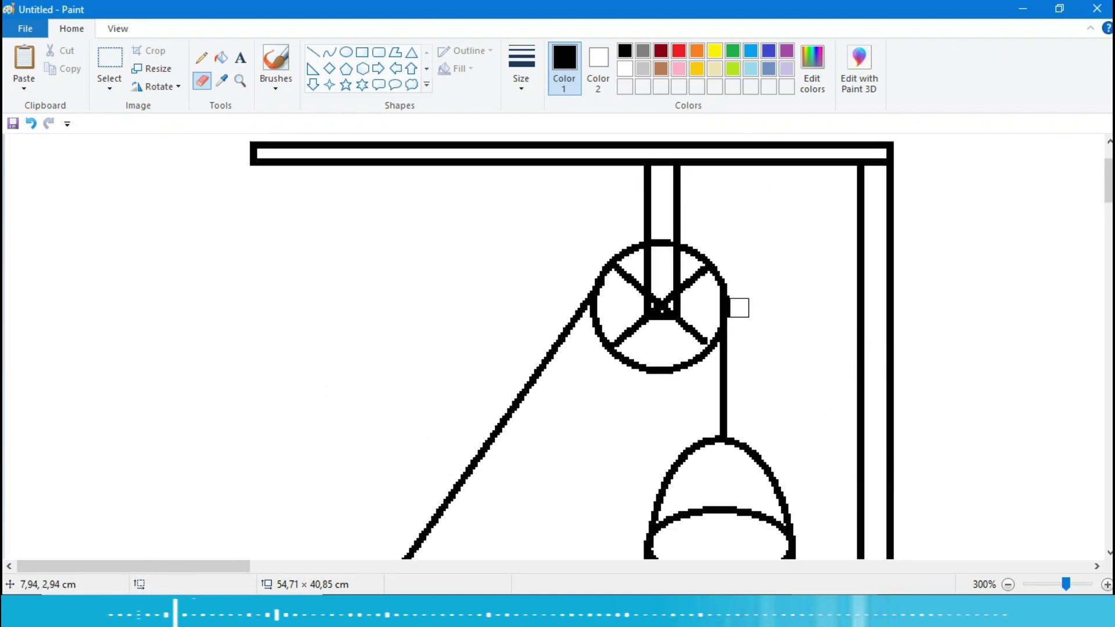
{"action": "left_click", "coordinate": [318, 60]}
{"action": "left_click_drag", "start_coordinate": [699, 338], "coordinate": [714, 344]}
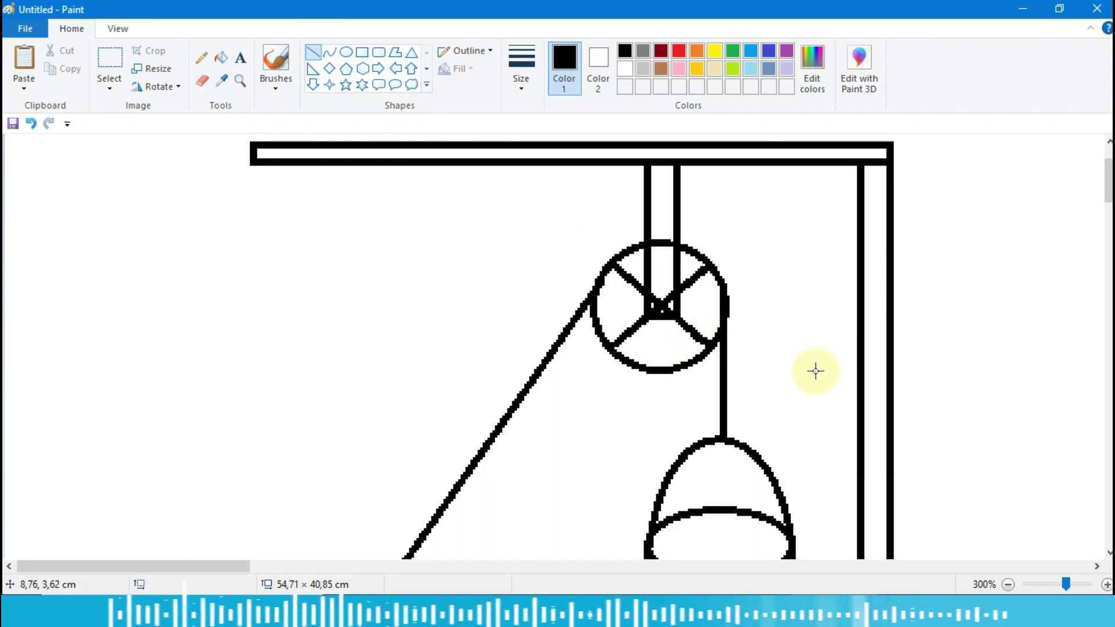
- Fill the cylinder's bottom ellipse with turquoise blue
{"action": "scroll", "coordinate": [808, 370], "scroll_direction": "down", "scroll_amount": 5}
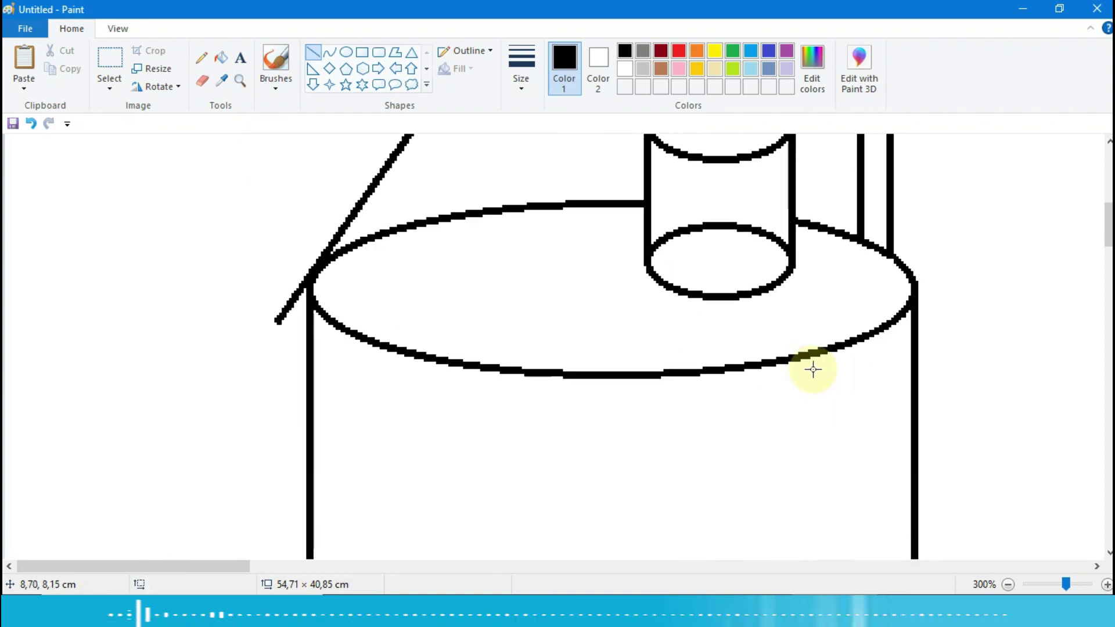
{"action": "left_click", "coordinate": [1008, 584]}
{"action": "left_click", "coordinate": [1009, 585]}
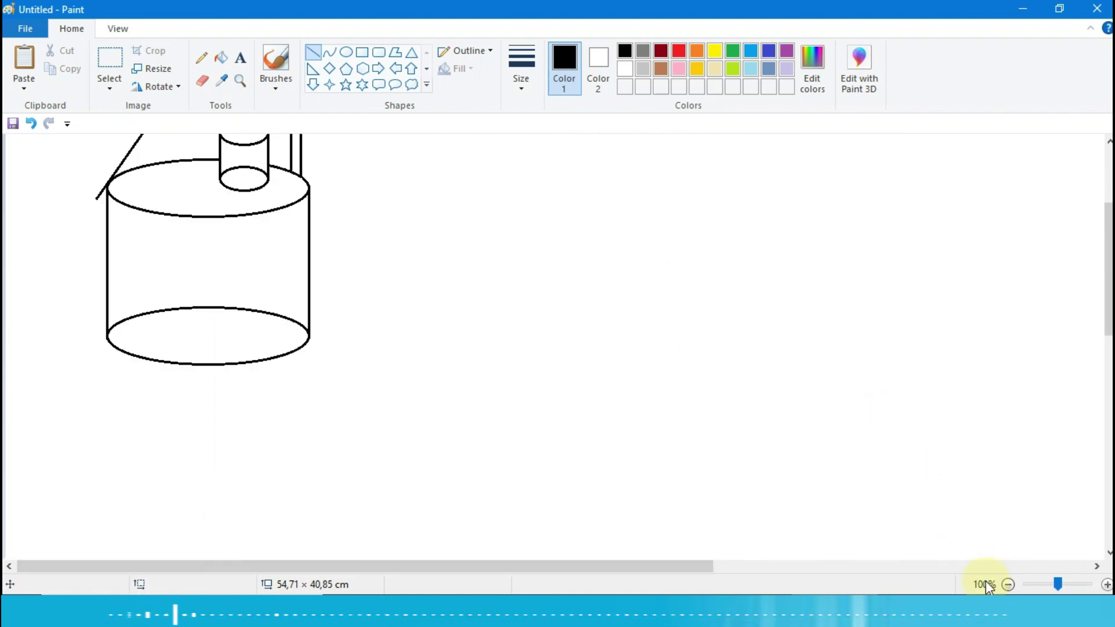
{"action": "scroll", "coordinate": [610, 465], "scroll_direction": "up", "scroll_amount": 3}
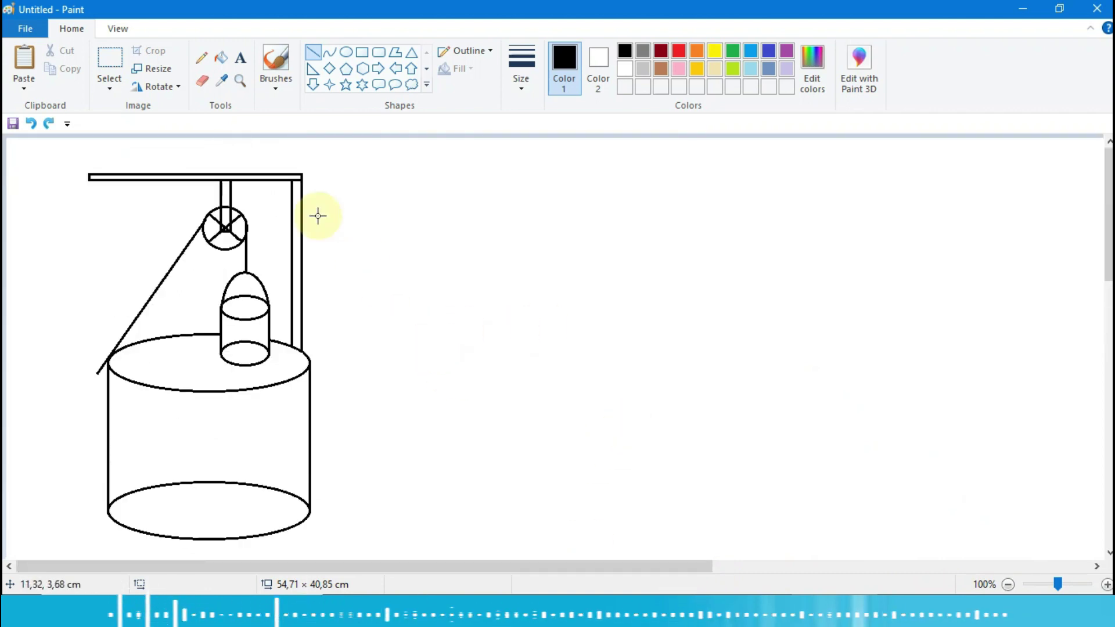
{"action": "left_click", "coordinate": [221, 58]}
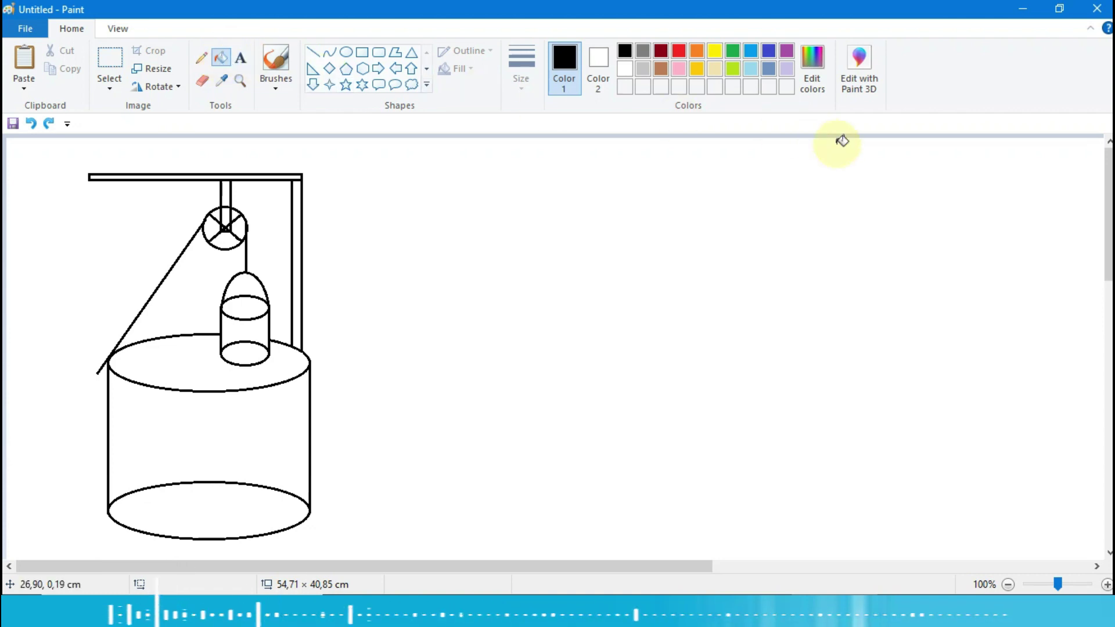
{"action": "left_click", "coordinate": [750, 52]}
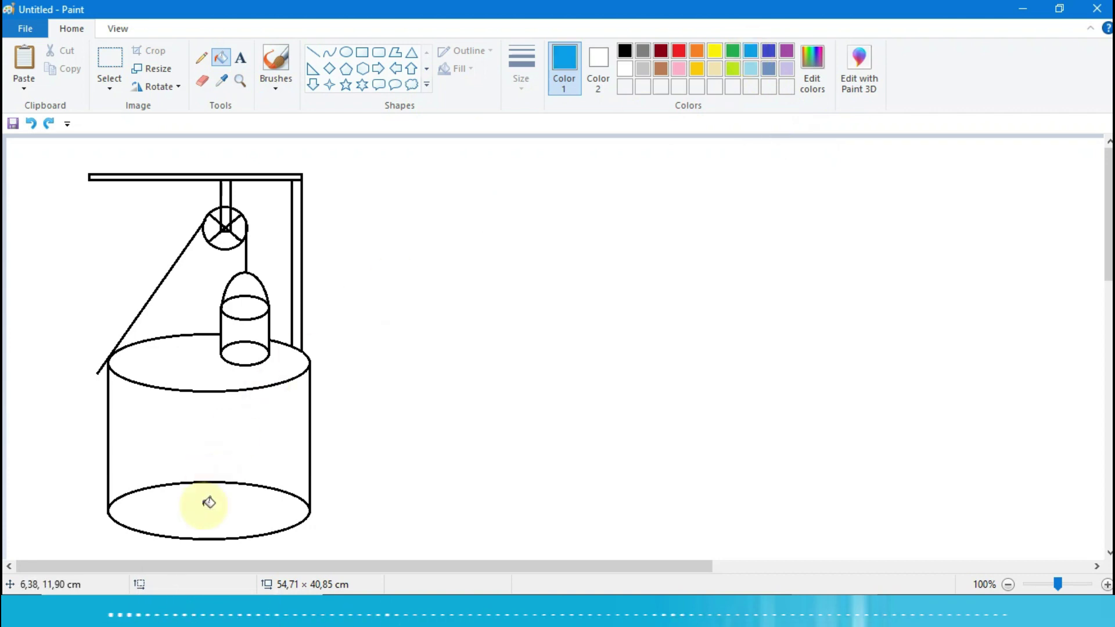
{"action": "left_click", "coordinate": [289, 504]}
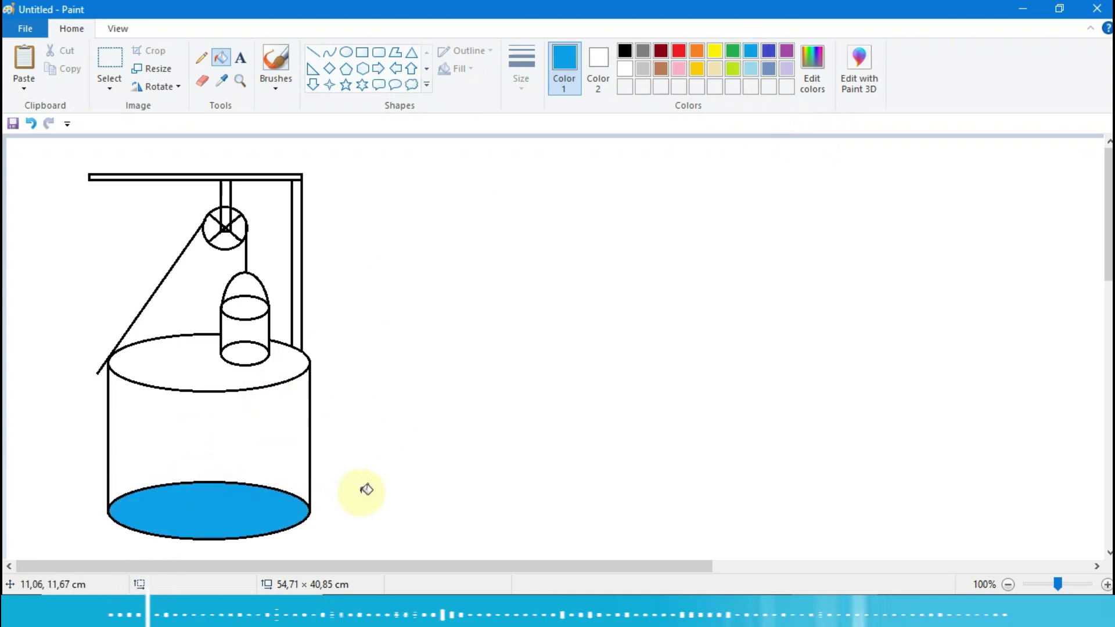
- Fill the cylinder's body with orange and its top ellipse with light turquoise
{"action": "left_click", "coordinate": [696, 52]}
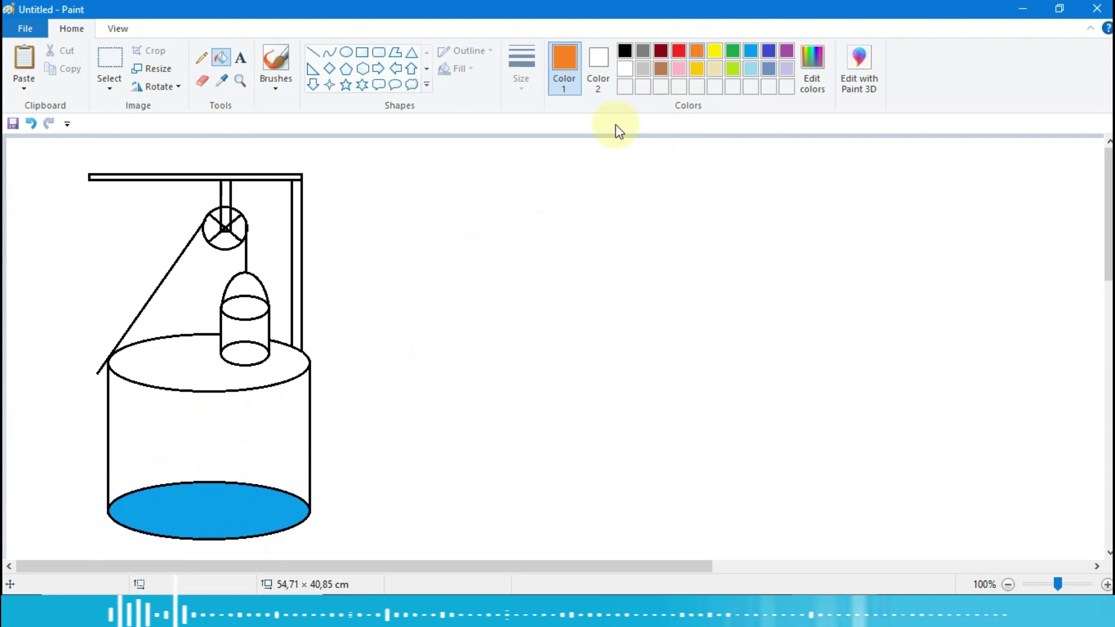
{"action": "left_click", "coordinate": [215, 436]}
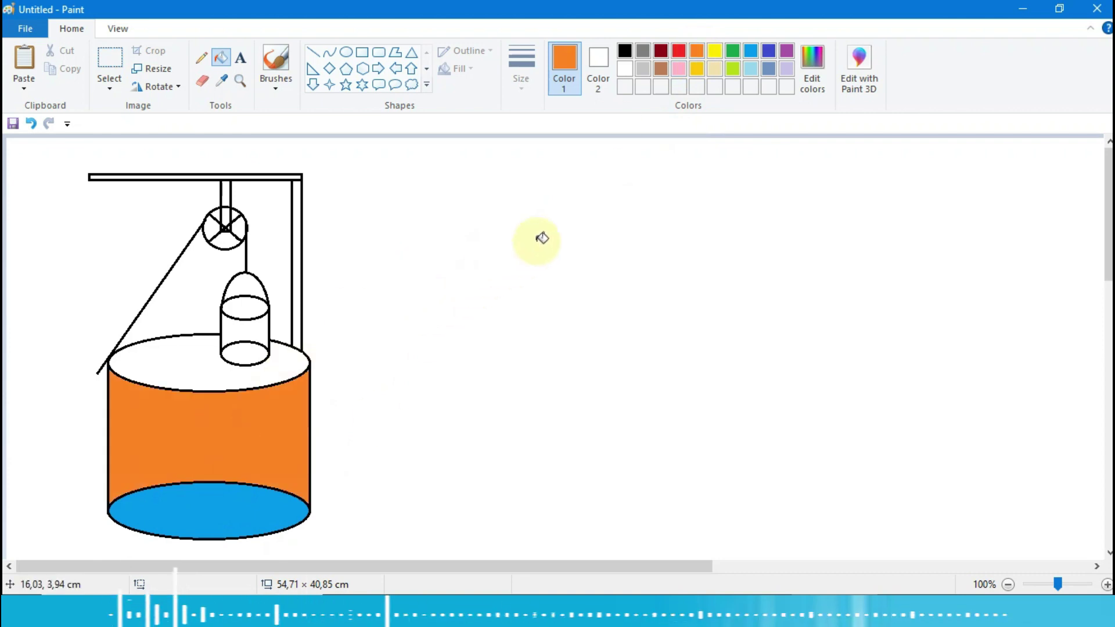
{"action": "left_click", "coordinate": [749, 69]}
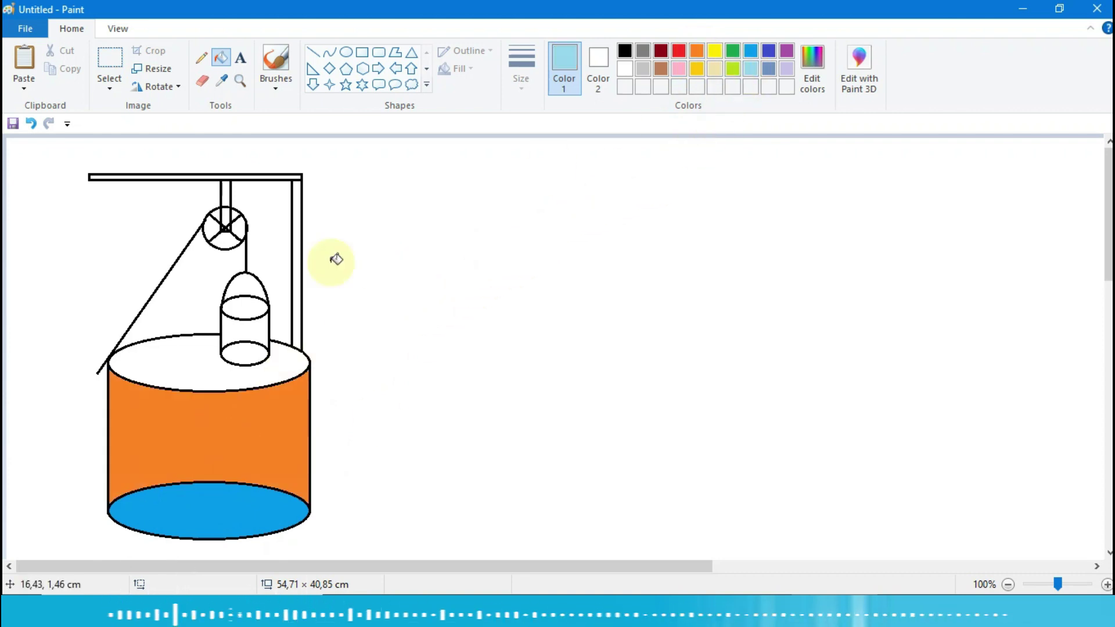
{"action": "left_click", "coordinate": [180, 355]}
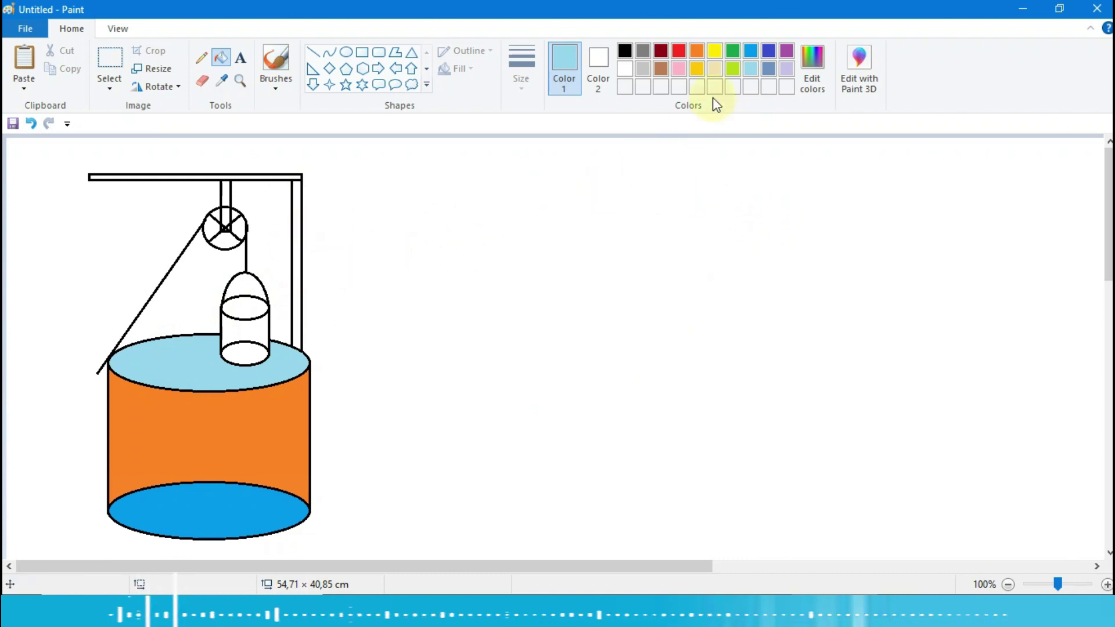
- Fill the vertical post and the horizontal bar with dark red
{"action": "left_click", "coordinate": [663, 52]}
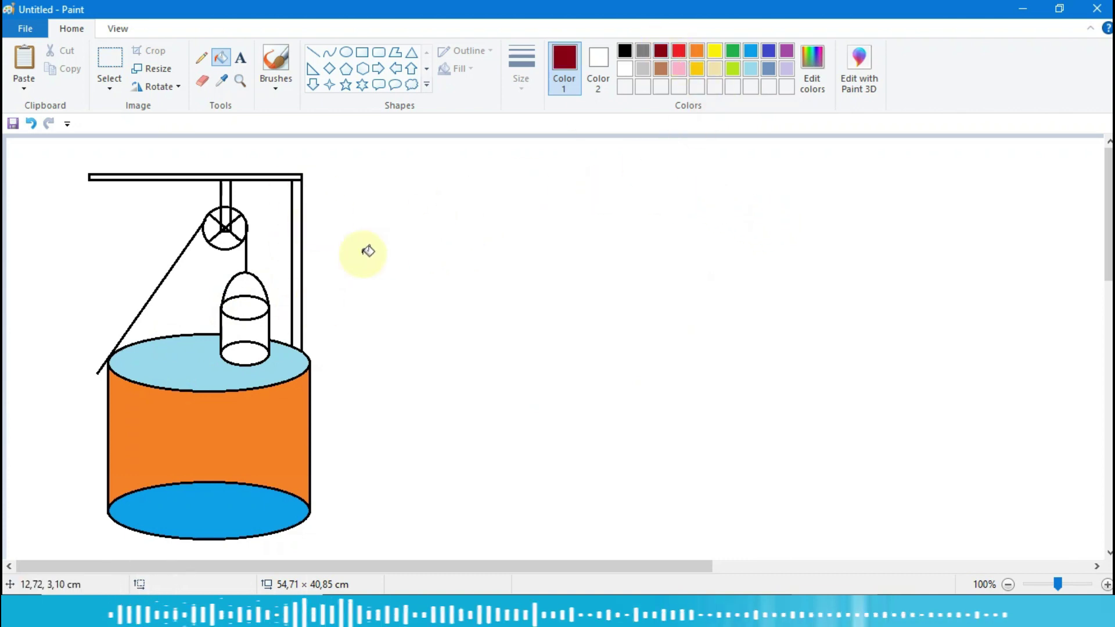
{"action": "left_click", "coordinate": [297, 247]}
{"action": "left_click", "coordinate": [271, 174]}
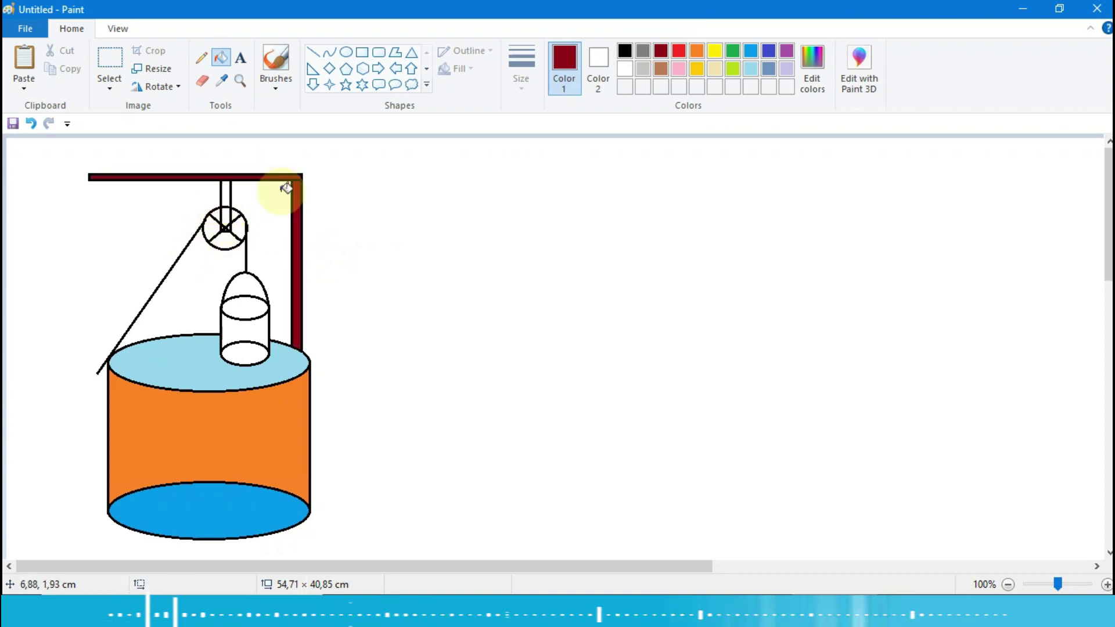
- Fill the pulley's hanger below the horizontal bar with black, including the part inside the wheel
{"action": "left_click", "coordinate": [624, 51]}
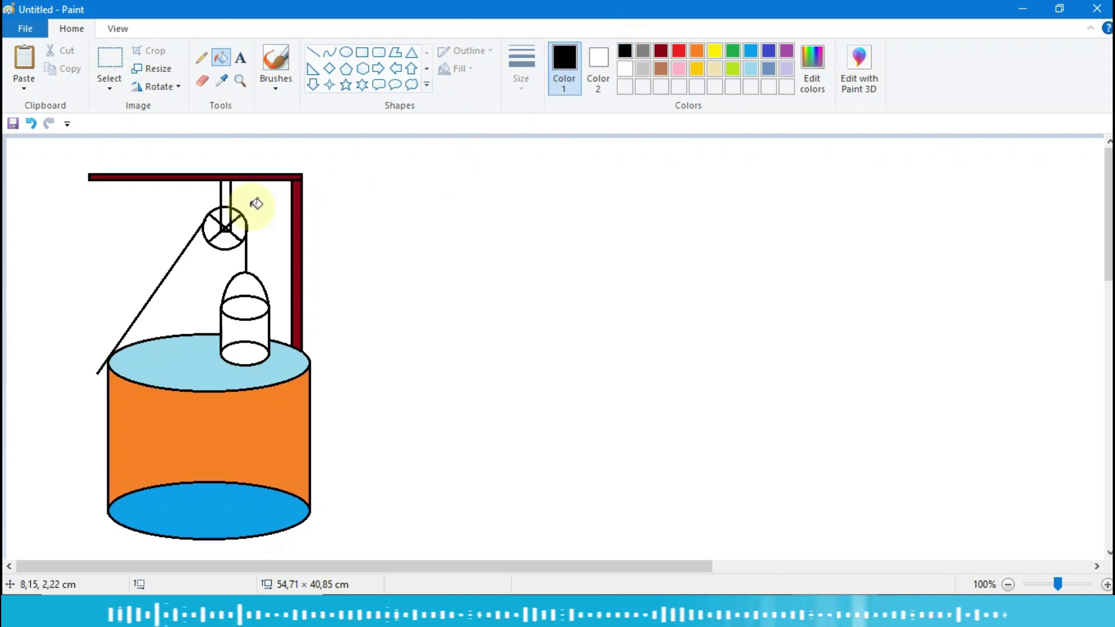
{"action": "left_click", "coordinate": [225, 193]}
{"action": "left_click", "coordinate": [225, 218]}
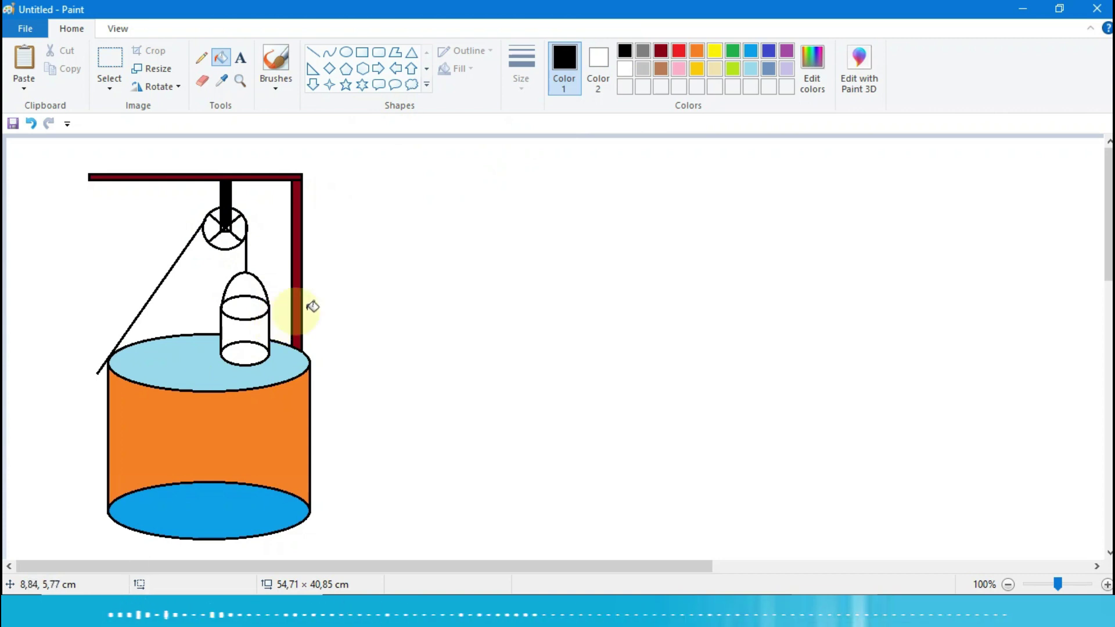
- Fill the bucket's body and bottom ellipse with green and its top ellipse with light turquoise
{"action": "left_click", "coordinate": [734, 51]}
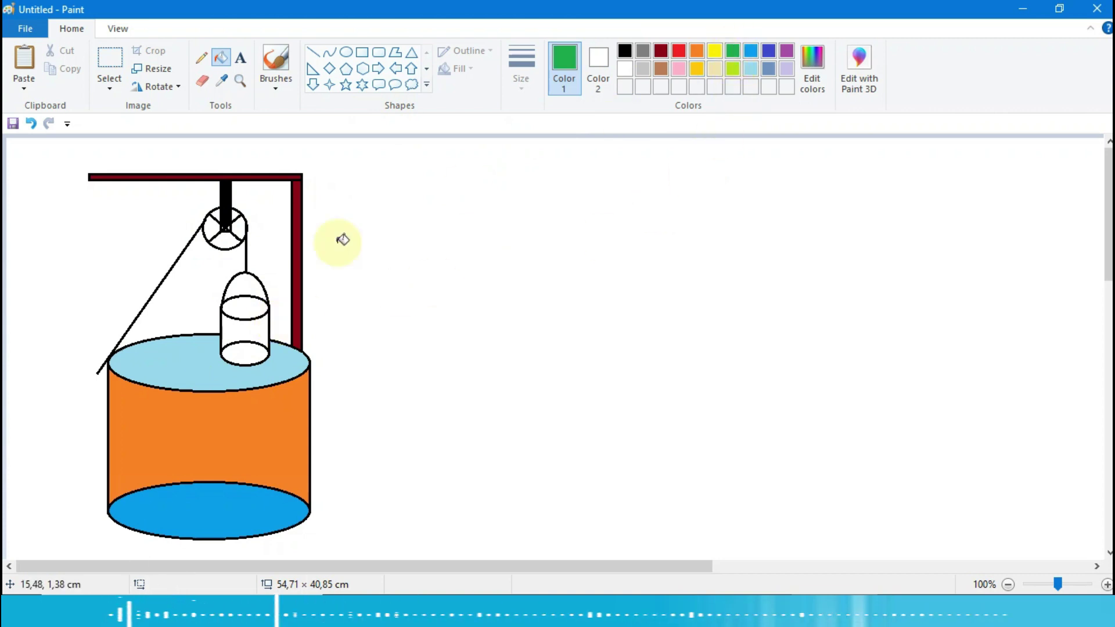
{"action": "left_click", "coordinate": [245, 325]}
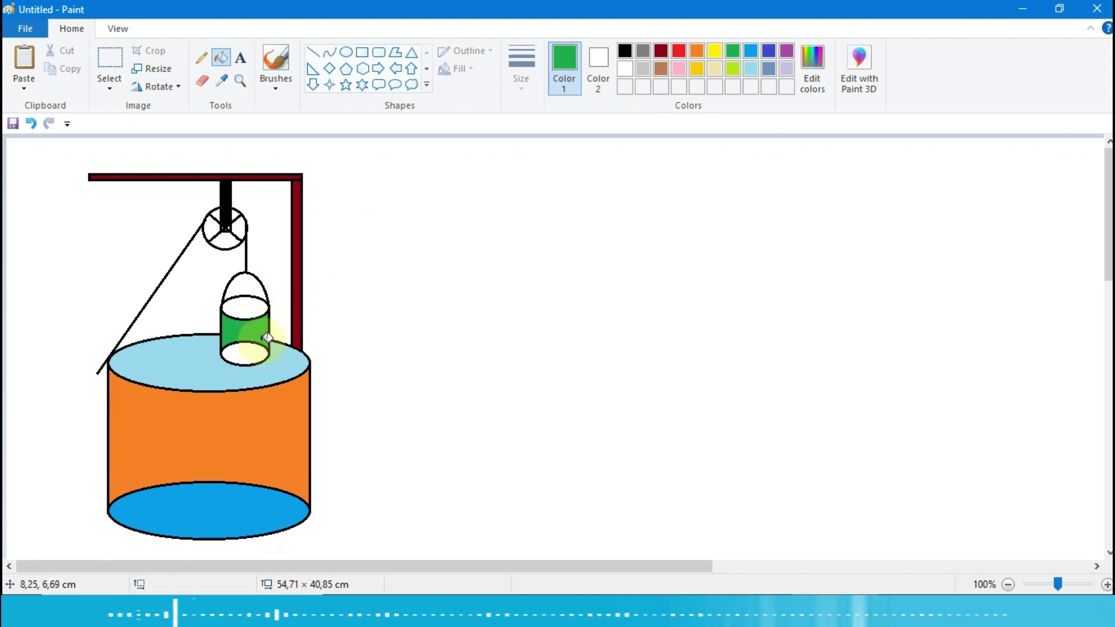
{"action": "left_click", "coordinate": [254, 349]}
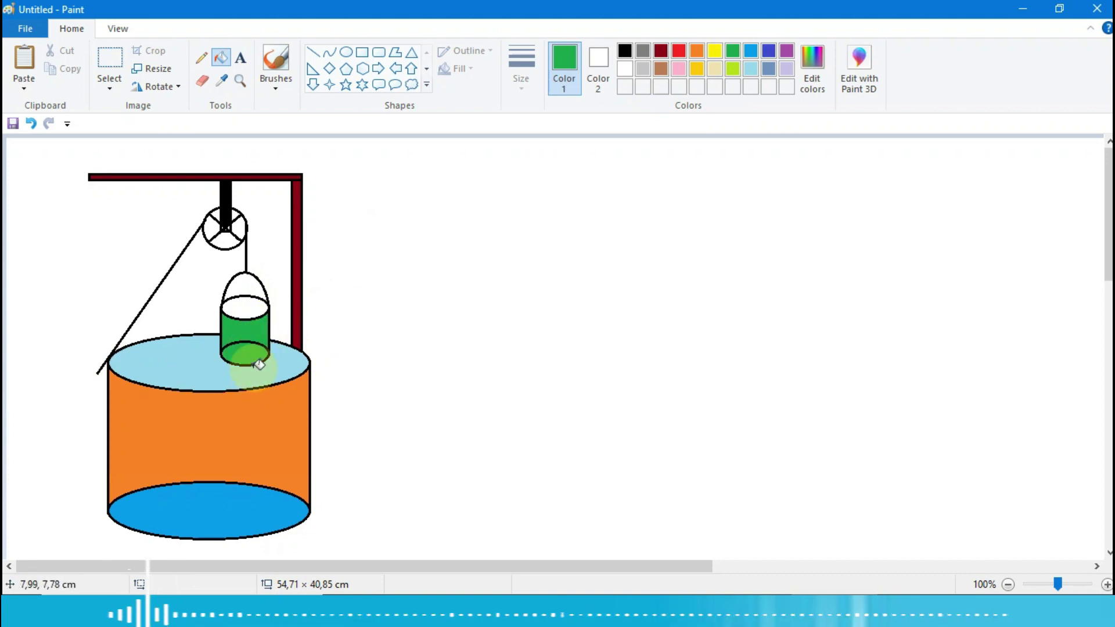
{"action": "left_click", "coordinate": [755, 69]}
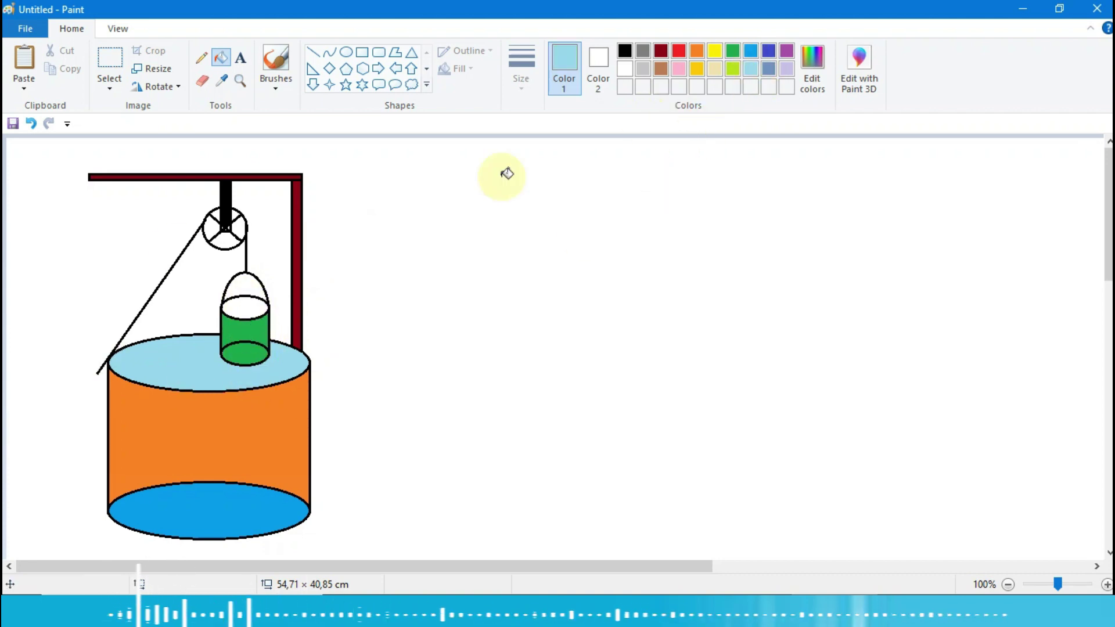
{"action": "left_click", "coordinate": [245, 307]}
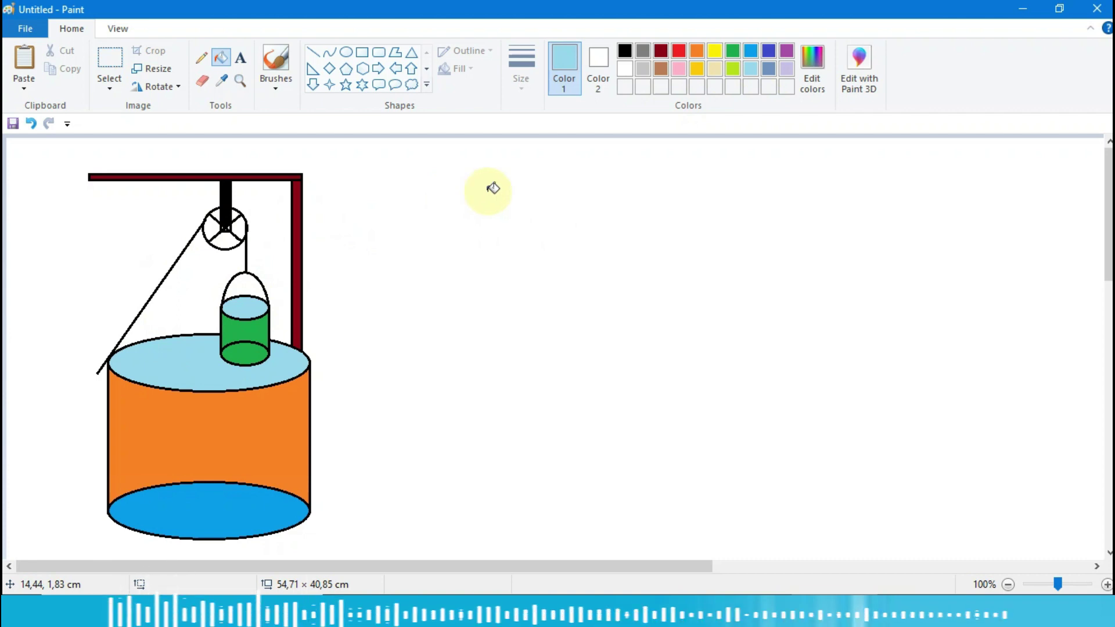
- Draw a wide, flat black ellipse about 11.4 × 1.8 cm in the blank area beside the well
{"action": "left_click", "coordinate": [625, 52]}
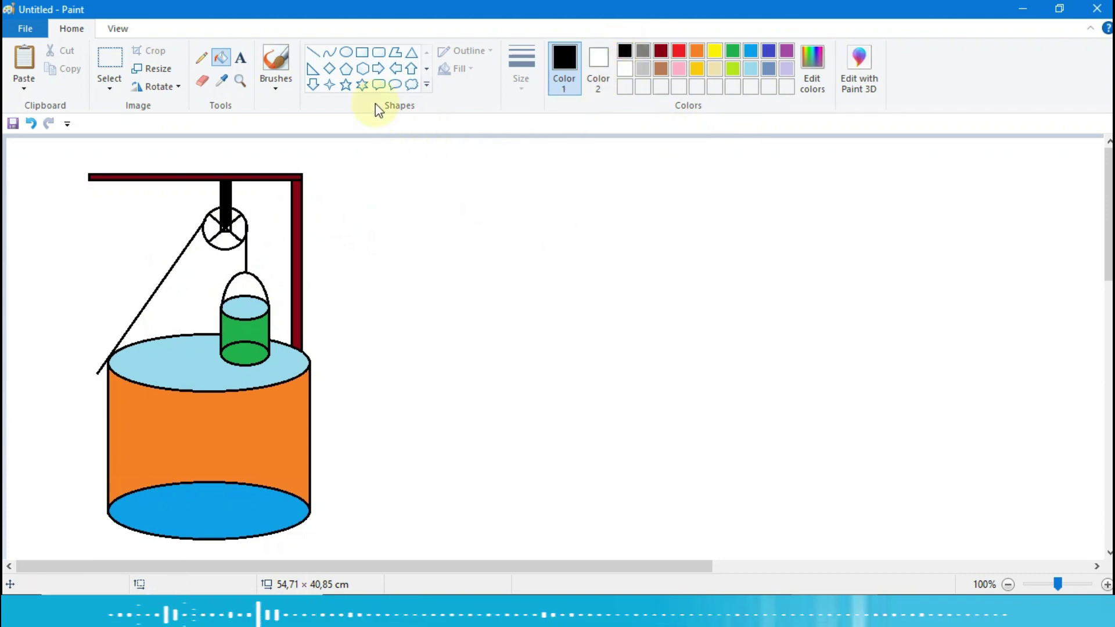
{"action": "left_click", "coordinate": [346, 52]}
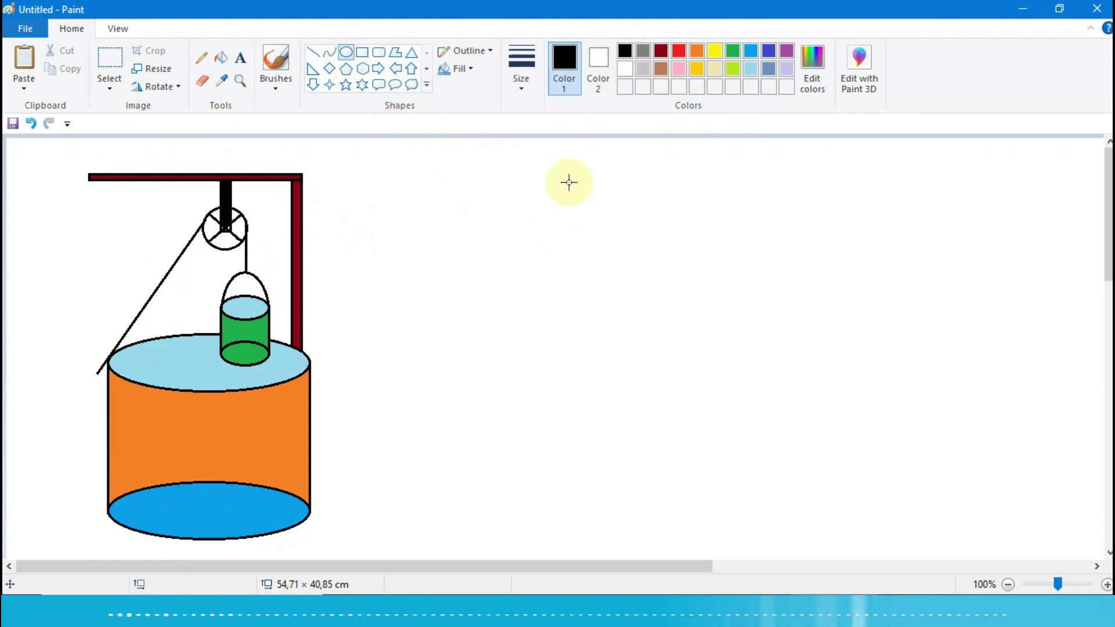
{"action": "mouse_move", "coordinate": [567, 323]}
{"action": "left_mouse_down"}
{"action": "mouse_move", "coordinate": [908, 398]}
{"action": "mouse_move", "coordinate": [919, 379]}
{"action": "left_mouse_up"}
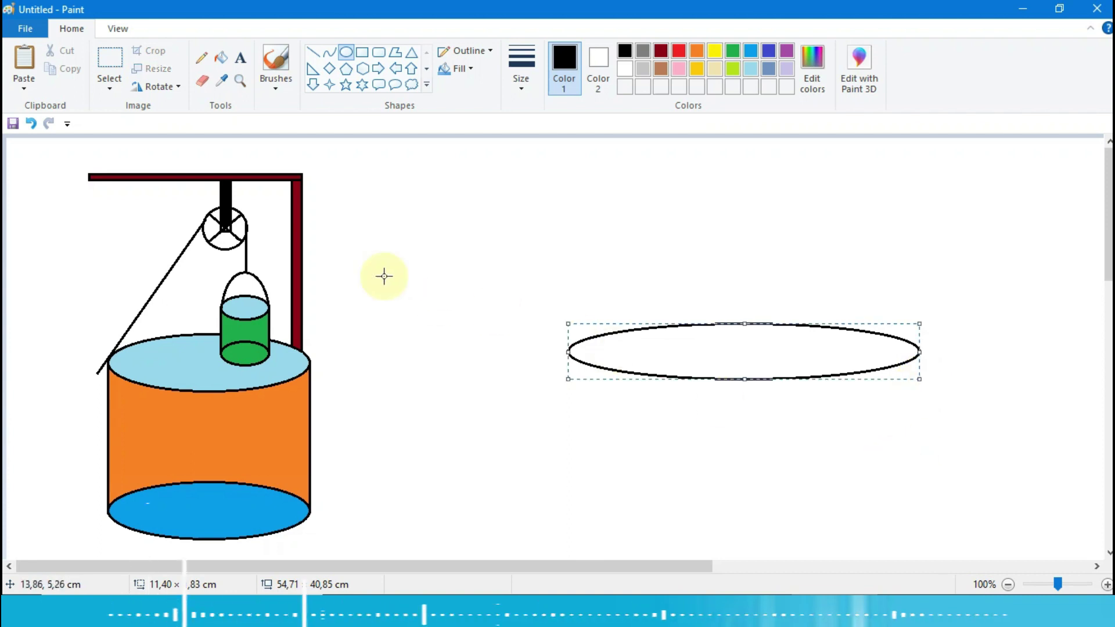
- Cut away the ellipse's upper half and move the remaining lower arc further down the canvas
{"action": "left_click", "coordinate": [116, 57]}
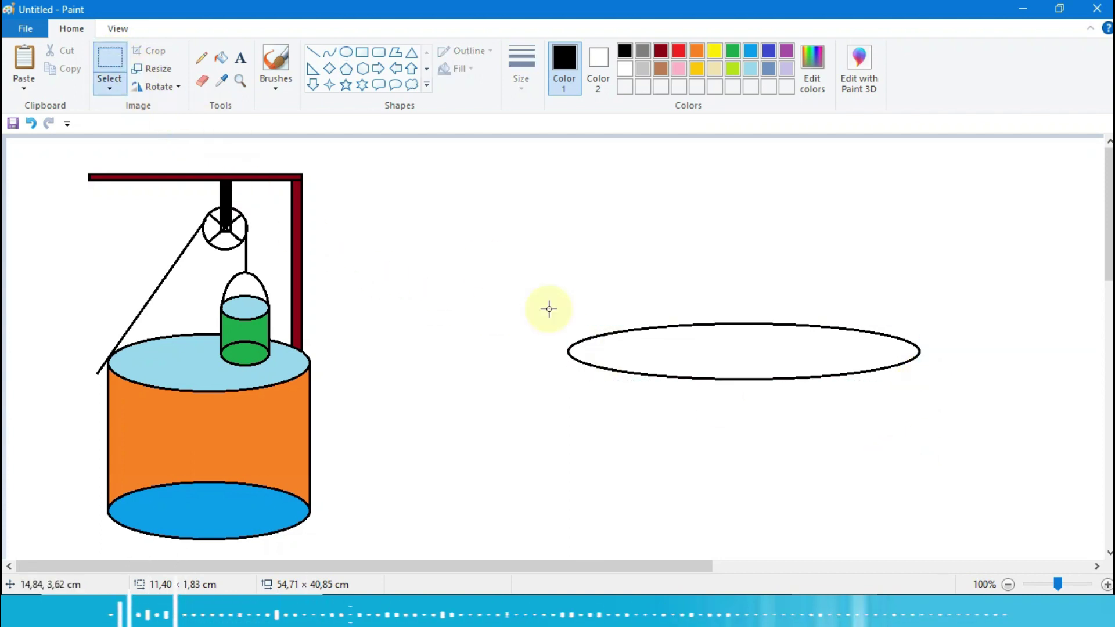
{"action": "left_click_drag", "start_coordinate": [532, 306], "coordinate": [945, 349]}
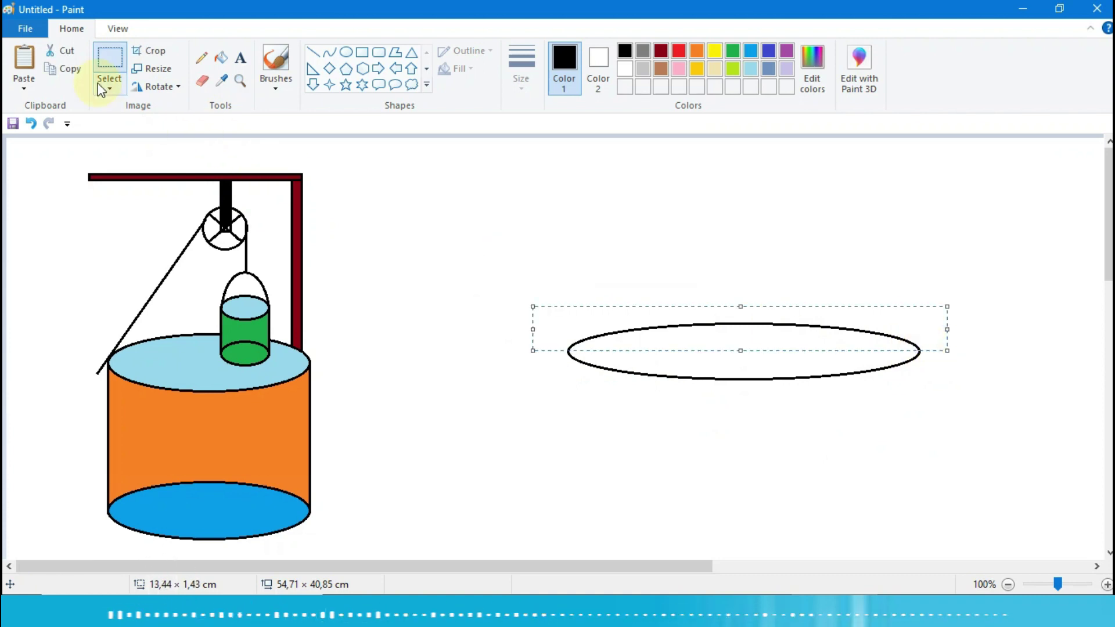
{"action": "left_click", "coordinate": [63, 51]}
{"action": "left_click_drag", "start_coordinate": [535, 311], "coordinate": [947, 423]}
{"action": "left_click_drag", "start_coordinate": [795, 393], "coordinate": [852, 549]}
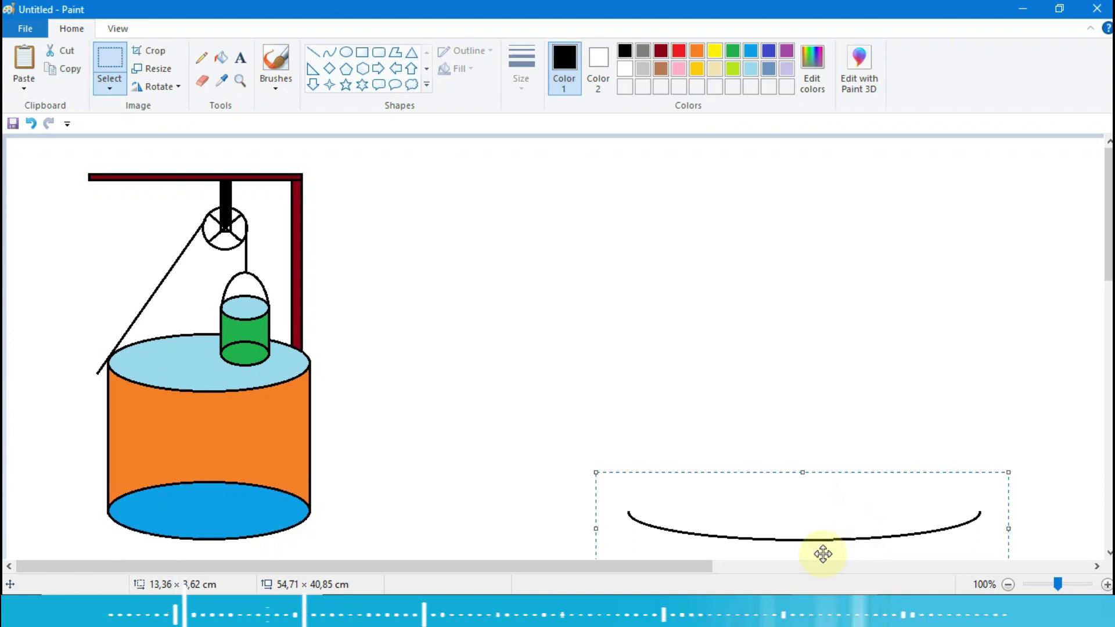
- Copy the arc and stack two pasted copies above it, evenly spaced and aligned at the ends
{"action": "left_click", "coordinate": [70, 70]}
{"action": "left_click", "coordinate": [24, 64]}
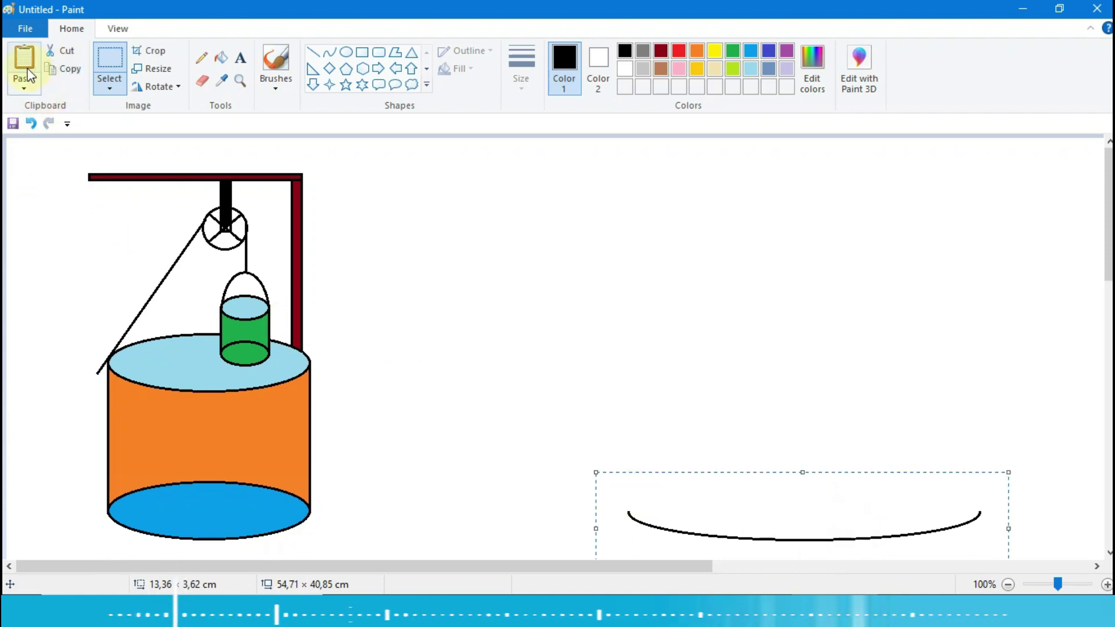
{"action": "left_click_drag", "start_coordinate": [45, 169], "coordinate": [688, 493]}
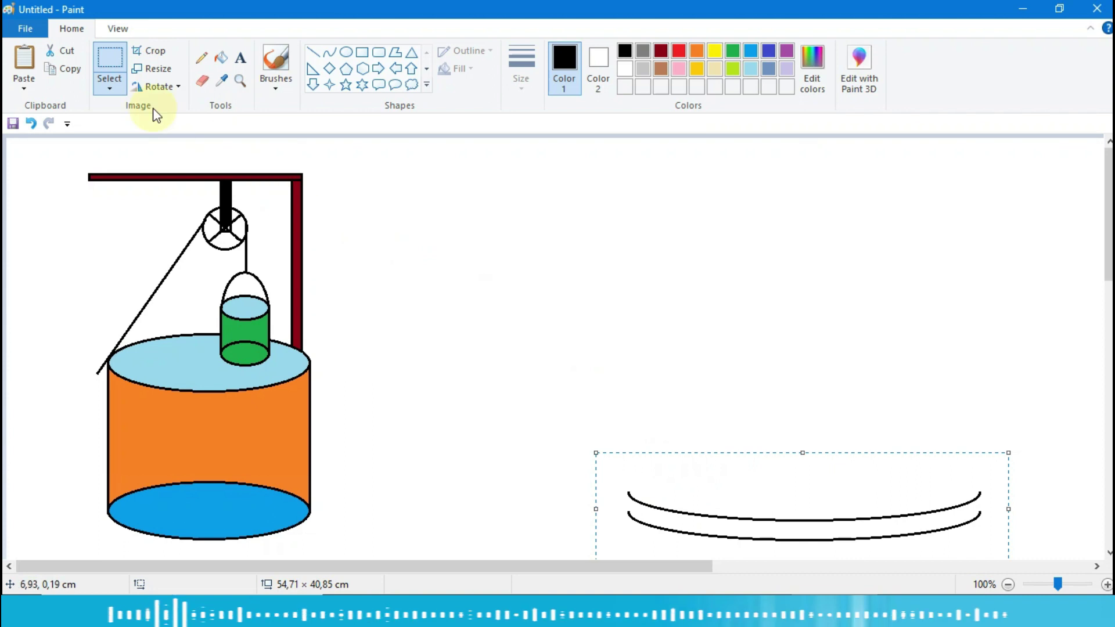
{"action": "left_click", "coordinate": [28, 58]}
{"action": "left_click_drag", "start_coordinate": [75, 187], "coordinate": [668, 483]}
{"action": "left_click", "coordinate": [303, 294]}
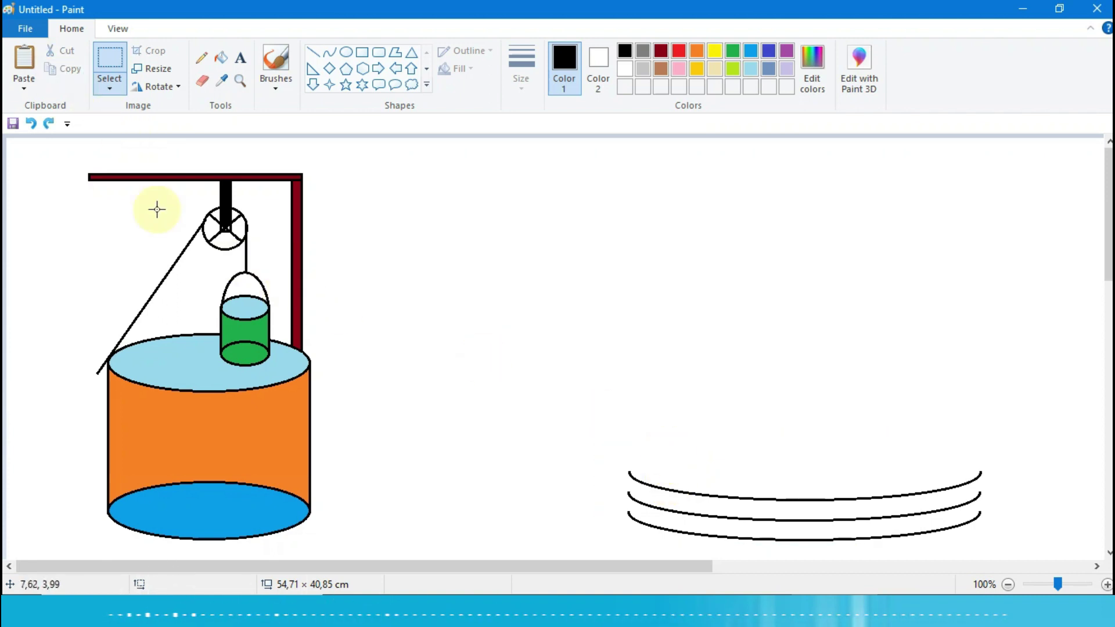
- Paste three more copies of the arc and continue the evenly spaced stack upward
{"action": "left_click", "coordinate": [24, 61]}
{"action": "left_click_drag", "start_coordinate": [139, 169], "coordinate": [722, 449]}
{"action": "left_click", "coordinate": [22, 58]}
{"action": "left_click_drag", "start_coordinate": [45, 144], "coordinate": [675, 434]}
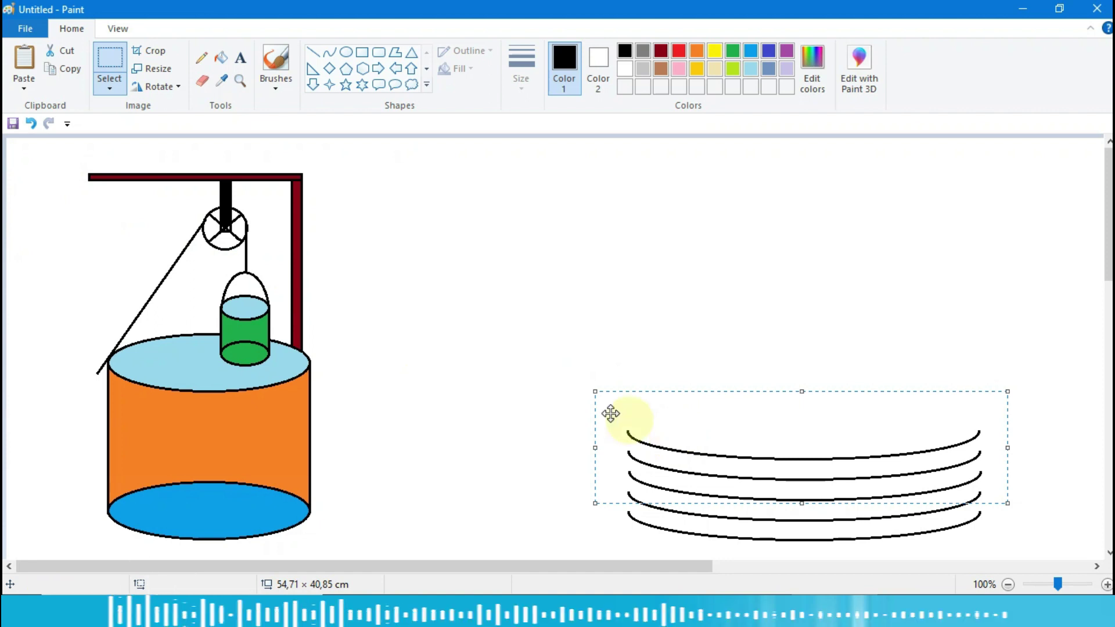
{"action": "left_click", "coordinate": [26, 60]}
{"action": "left_click_drag", "start_coordinate": [69, 169], "coordinate": [665, 413]}
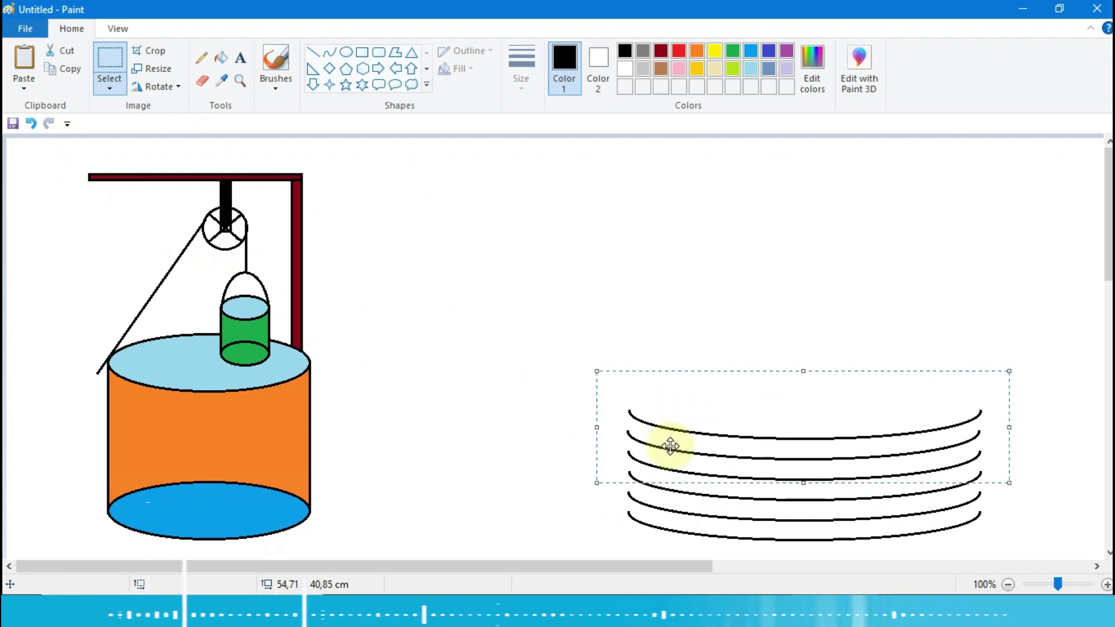
{"action": "left_click", "coordinate": [665, 309]}
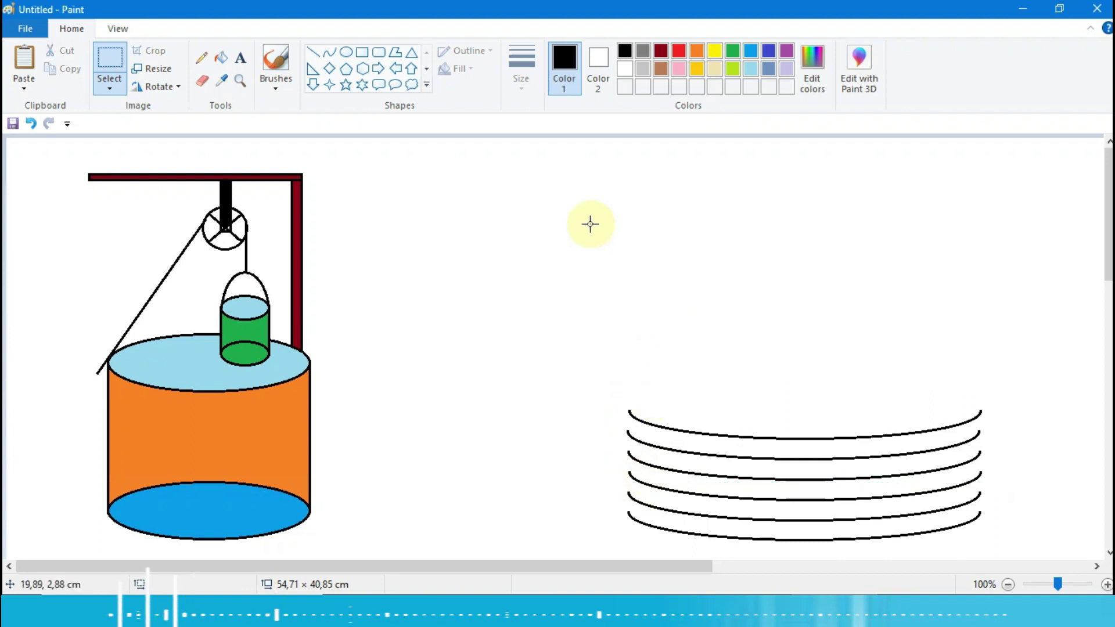
- Close both sides of the arc stack with vertical lines about 3.3 cm long joining the arcs' ends
{"action": "left_click", "coordinate": [313, 51]}
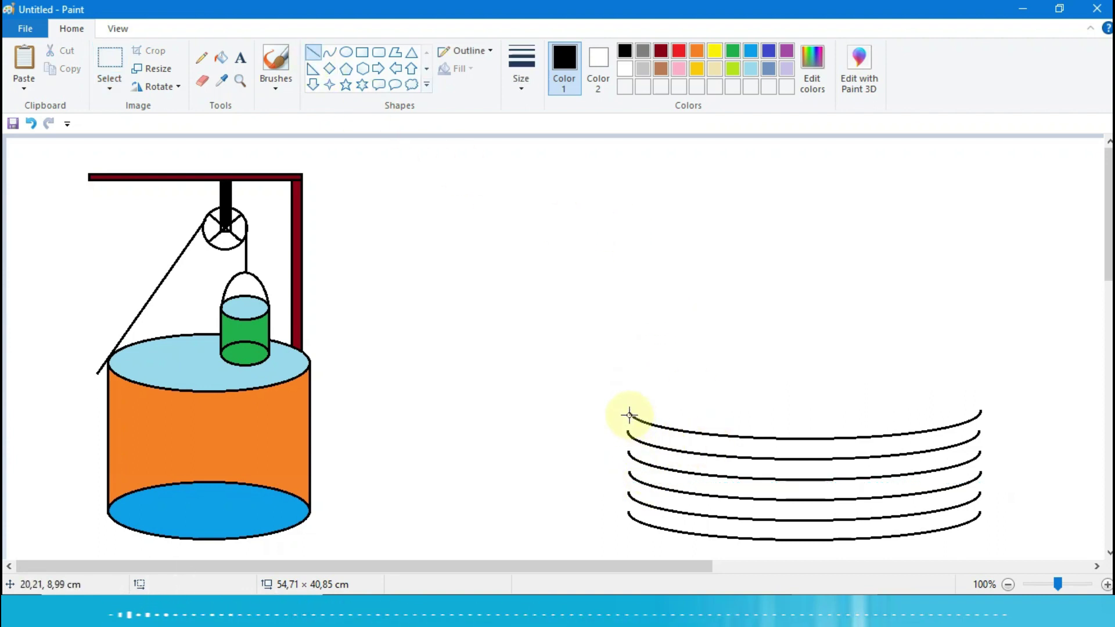
{"action": "left_click_drag", "start_coordinate": [628, 411], "coordinate": [648, 513]}
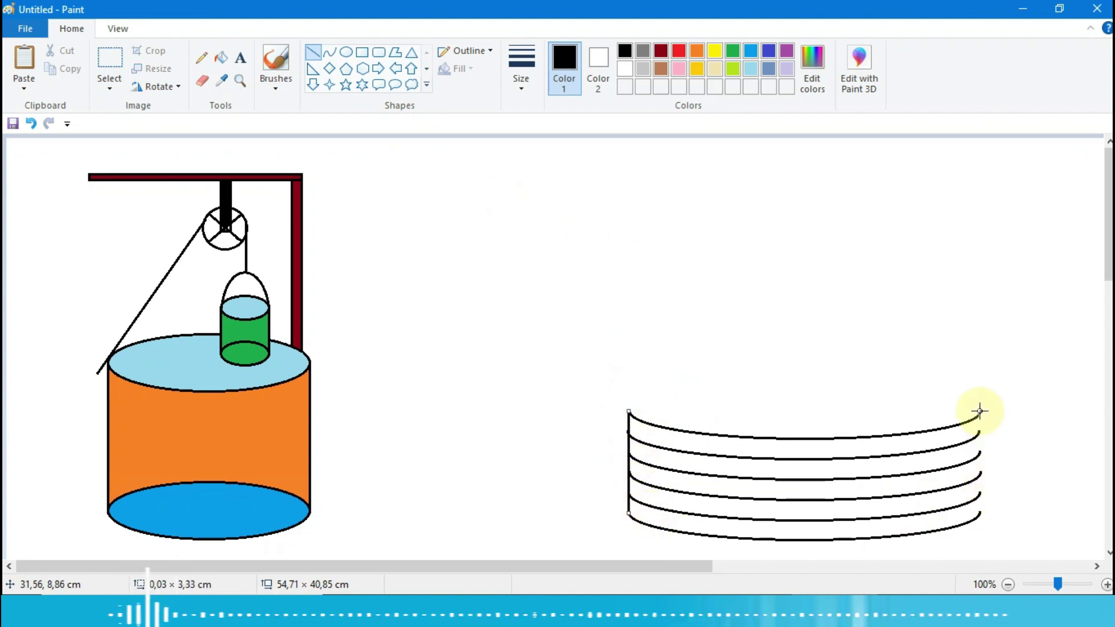
{"action": "left_click_drag", "start_coordinate": [981, 414], "coordinate": [988, 513]}
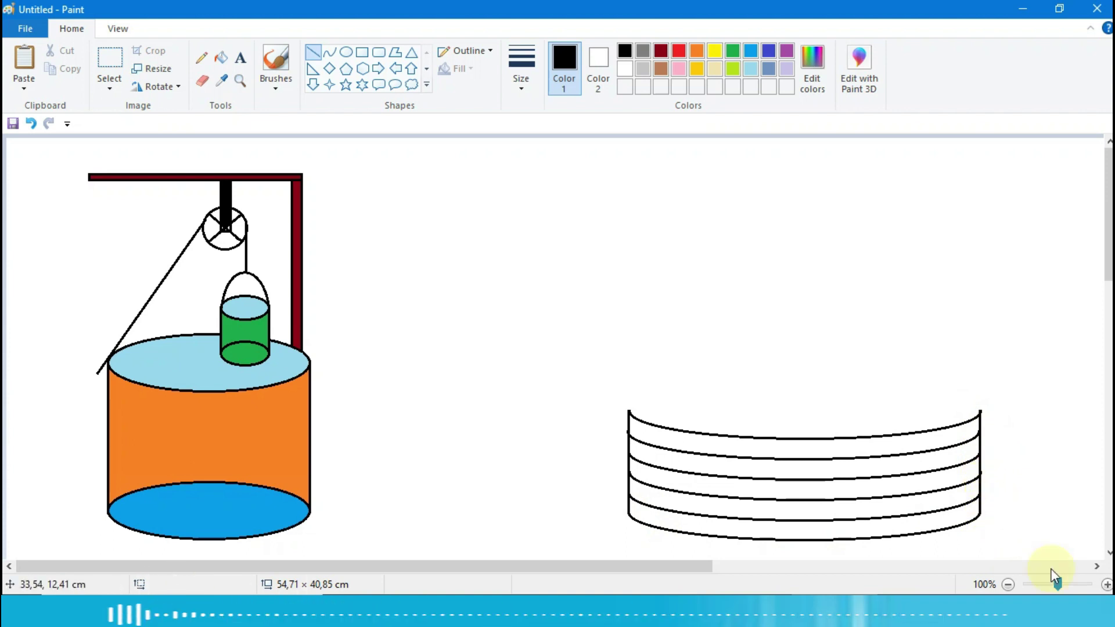
{"action": "left_click", "coordinate": [542, 304]}
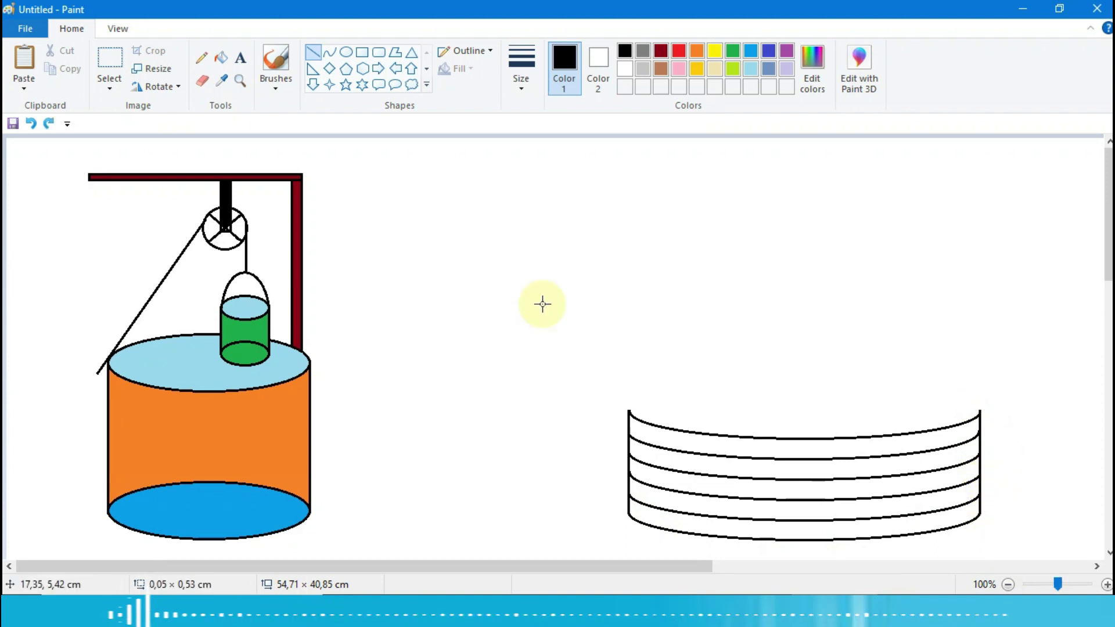
- Divide the lowest row of the curved wall into five bricks with four short vertical lines
{"action": "left_click", "coordinate": [240, 80]}
{"action": "left_click", "coordinate": [745, 378]}
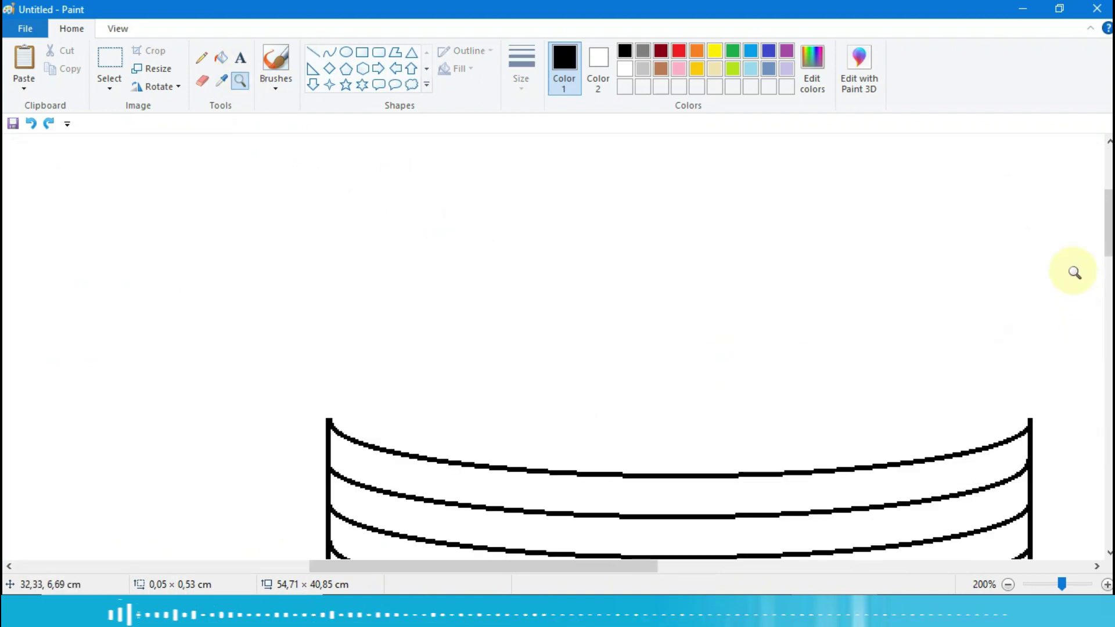
{"action": "left_click_drag", "start_coordinate": [1108, 227], "coordinate": [1108, 264]}
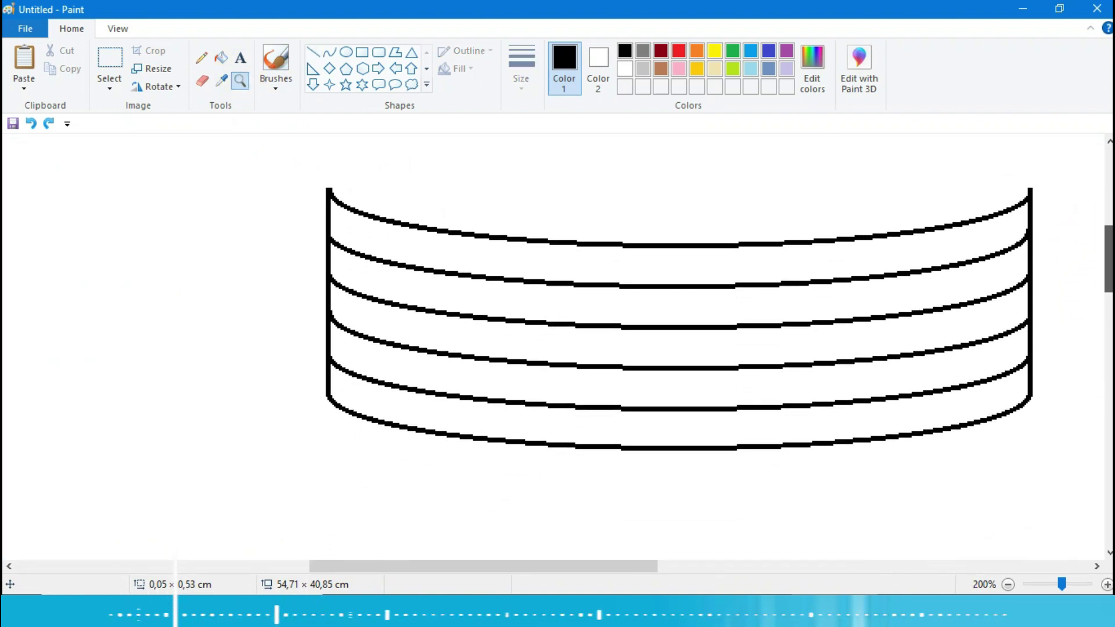
{"action": "left_click", "coordinate": [313, 52]}
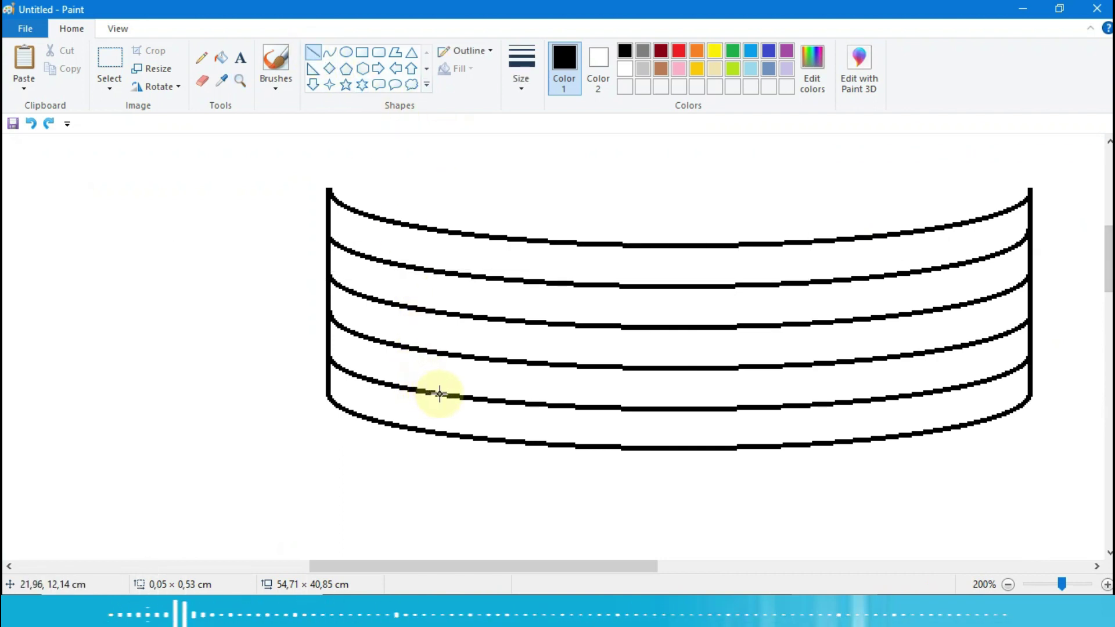
{"action": "left_click_drag", "start_coordinate": [445, 396], "coordinate": [436, 426]}
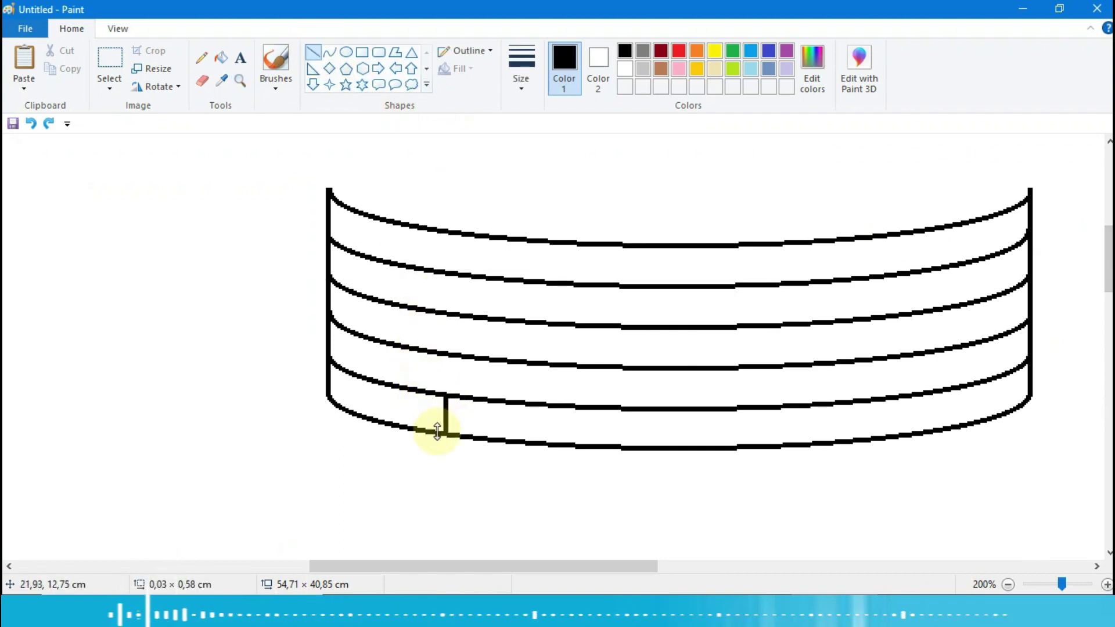
{"action": "left_click_drag", "start_coordinate": [592, 408], "coordinate": [592, 445]}
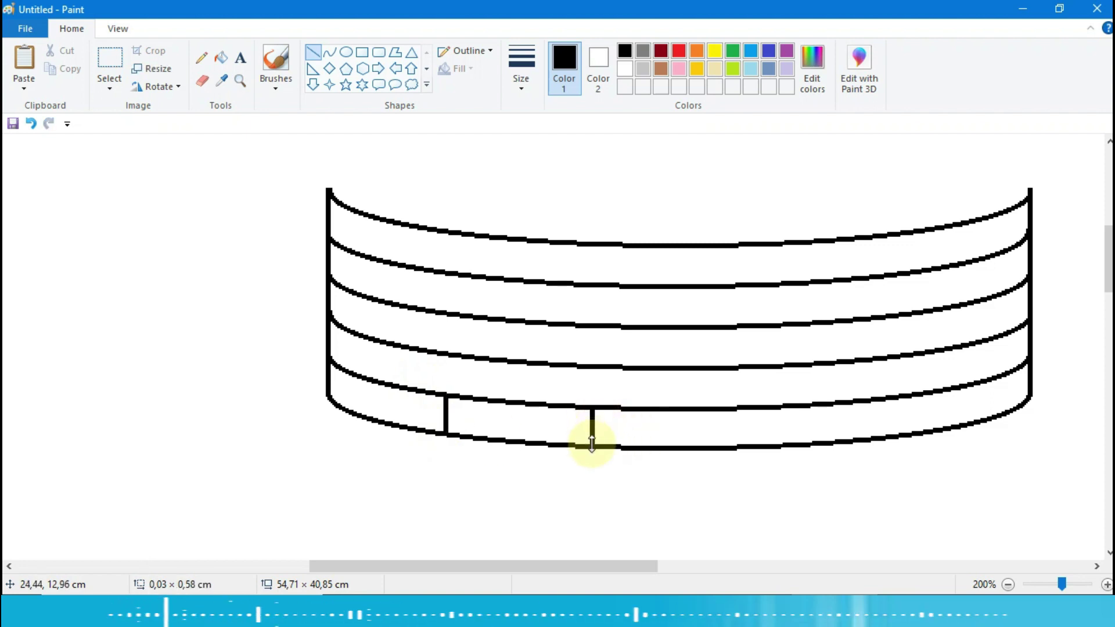
{"action": "left_click_drag", "start_coordinate": [746, 408], "coordinate": [750, 437]}
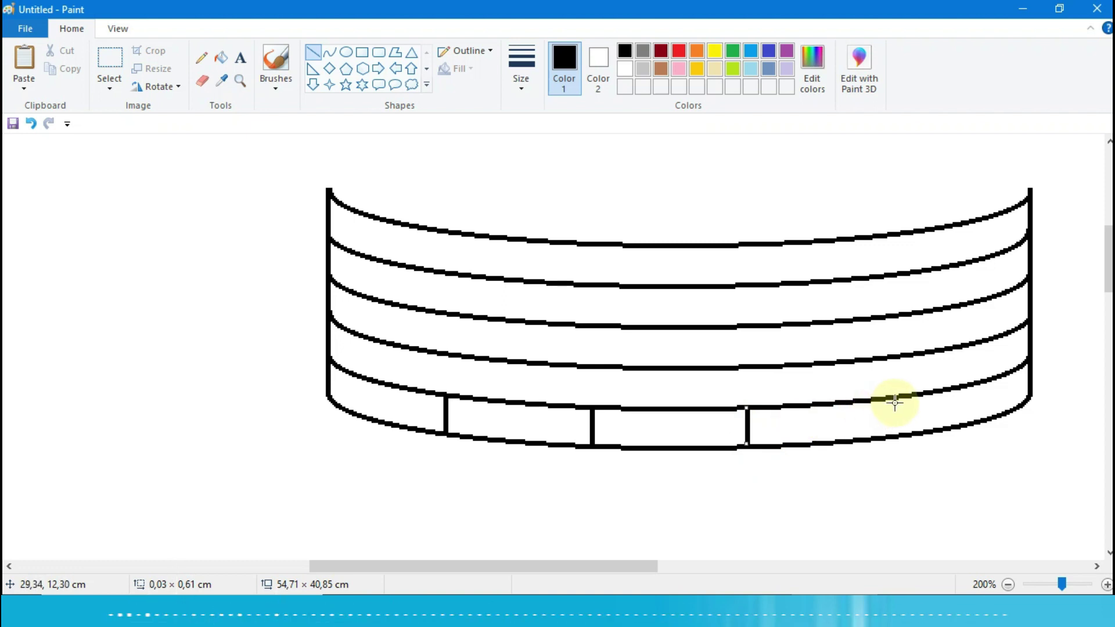
{"action": "left_click_drag", "start_coordinate": [905, 397], "coordinate": [922, 436]}
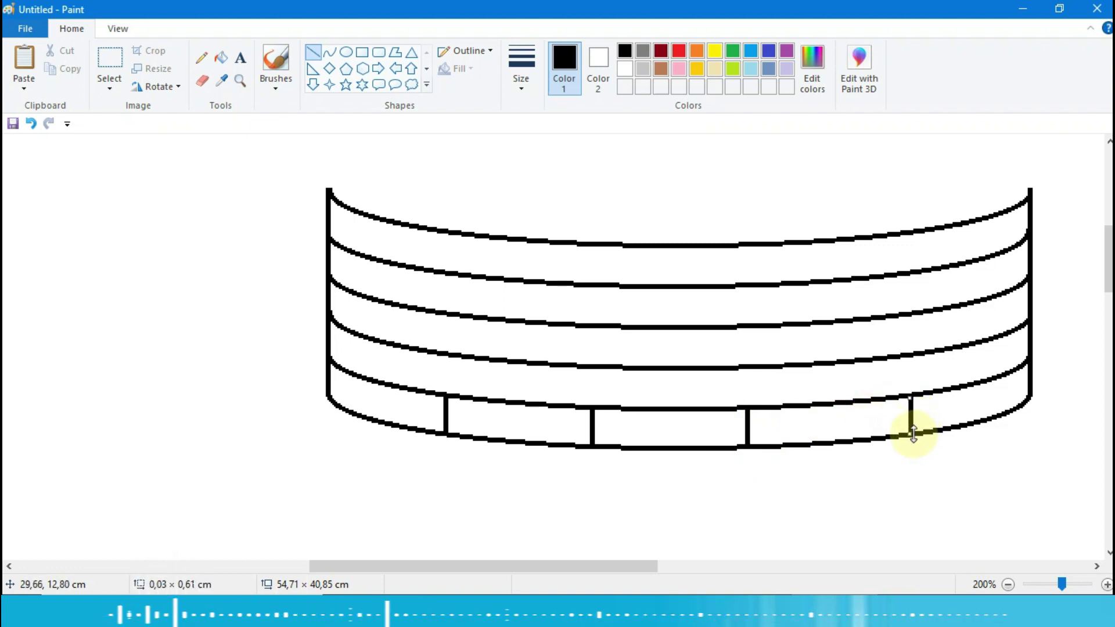
{"action": "left_click", "coordinate": [894, 516]}
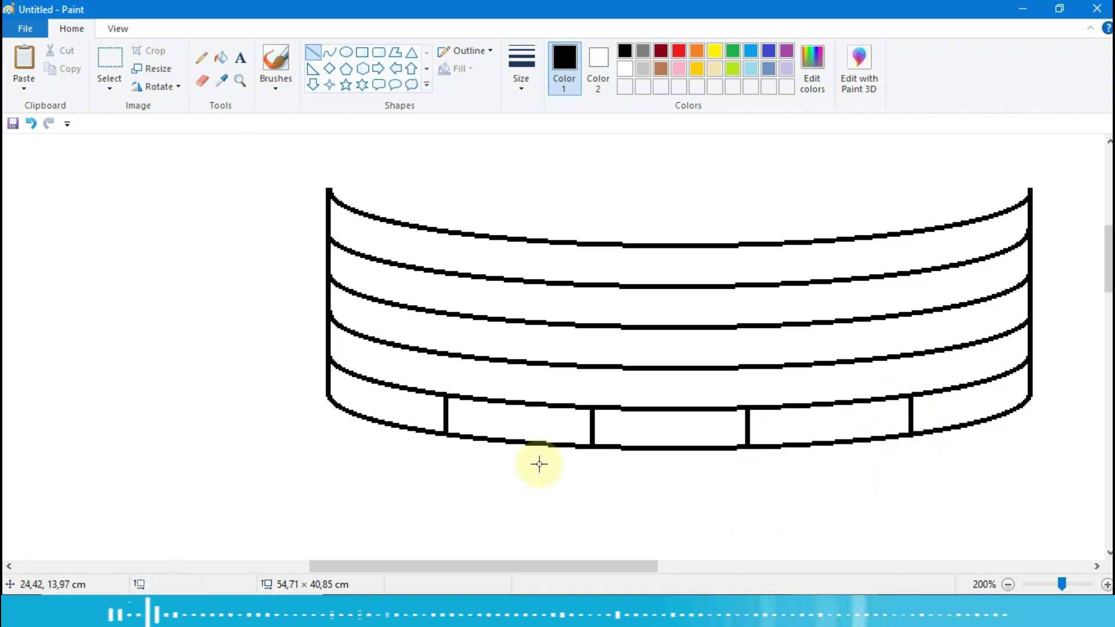
- Draw five short vertical lines in the second row from the bottom, staggered against the brick joints below
{"action": "left_click_drag", "start_coordinate": [379, 342], "coordinate": [377, 374]}
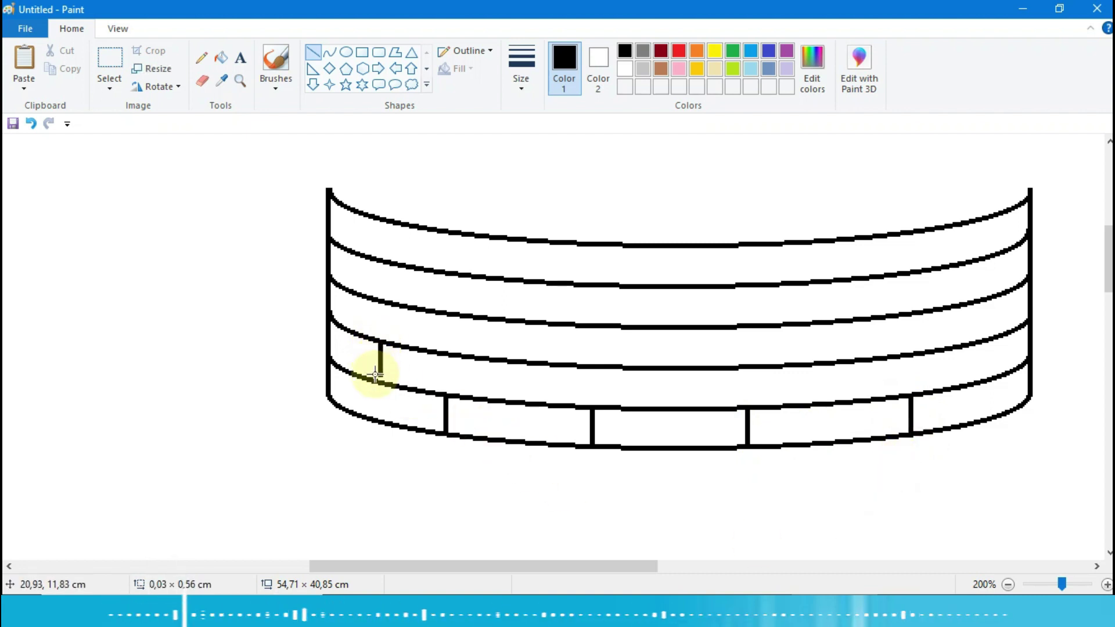
{"action": "left_click_drag", "start_coordinate": [505, 362], "coordinate": [506, 398]}
{"action": "left_click_drag", "start_coordinate": [653, 370], "coordinate": [654, 404]}
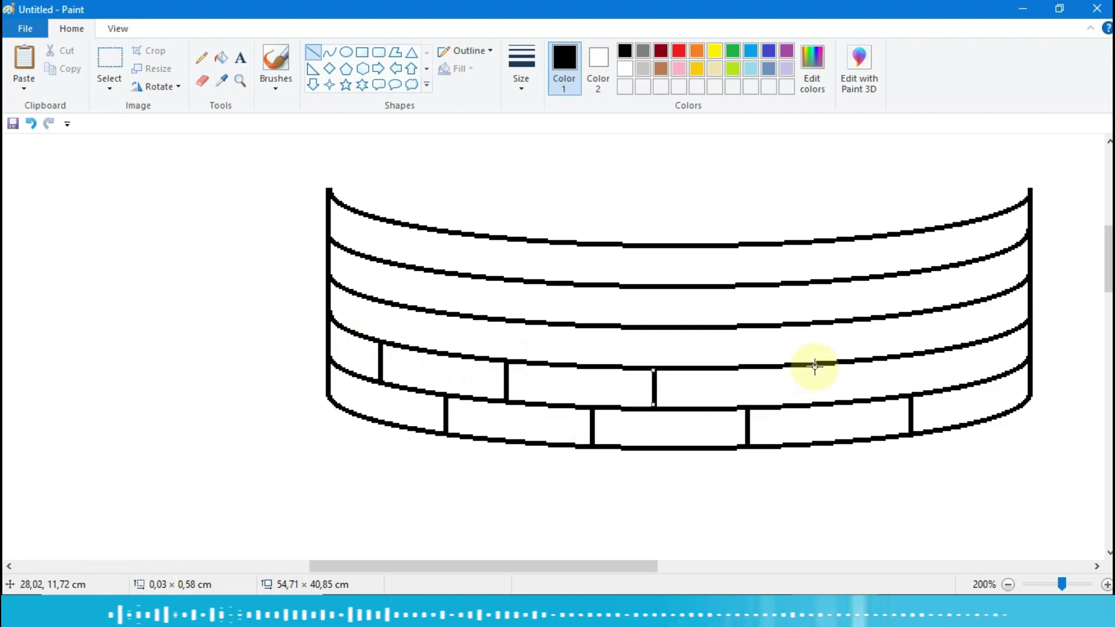
{"action": "left_click_drag", "start_coordinate": [817, 365], "coordinate": [824, 389]}
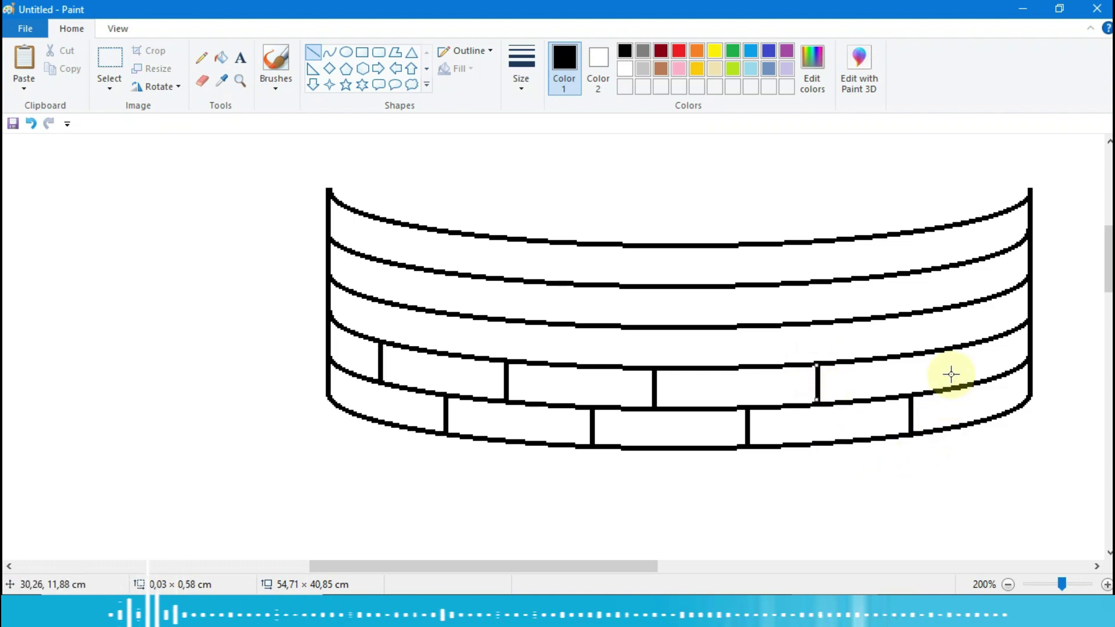
{"action": "left_click_drag", "start_coordinate": [959, 348], "coordinate": [960, 385]}
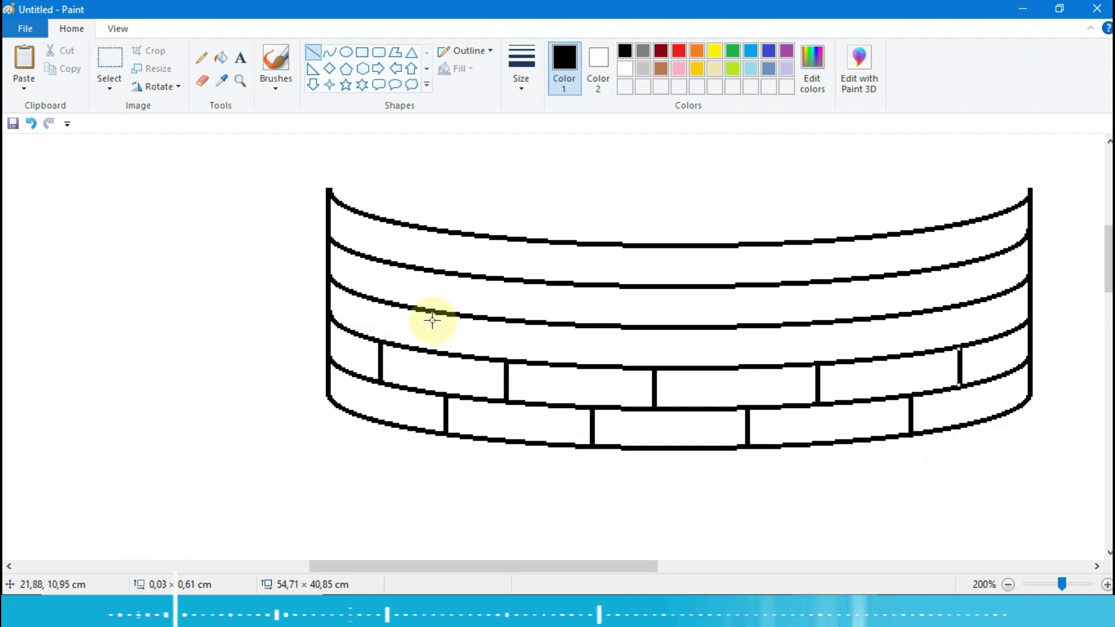
- Draw five short vertical lines across the curved wall's third row from the bottom, staggered against the joints below
{"action": "left_click_drag", "start_coordinate": [427, 310], "coordinate": [427, 346]}
{"action": "left_click_drag", "start_coordinate": [562, 325], "coordinate": [562, 362]}
{"action": "left_click_drag", "start_coordinate": [698, 329], "coordinate": [698, 366]}
{"action": "left_click_drag", "start_coordinate": [863, 321], "coordinate": [864, 357]}
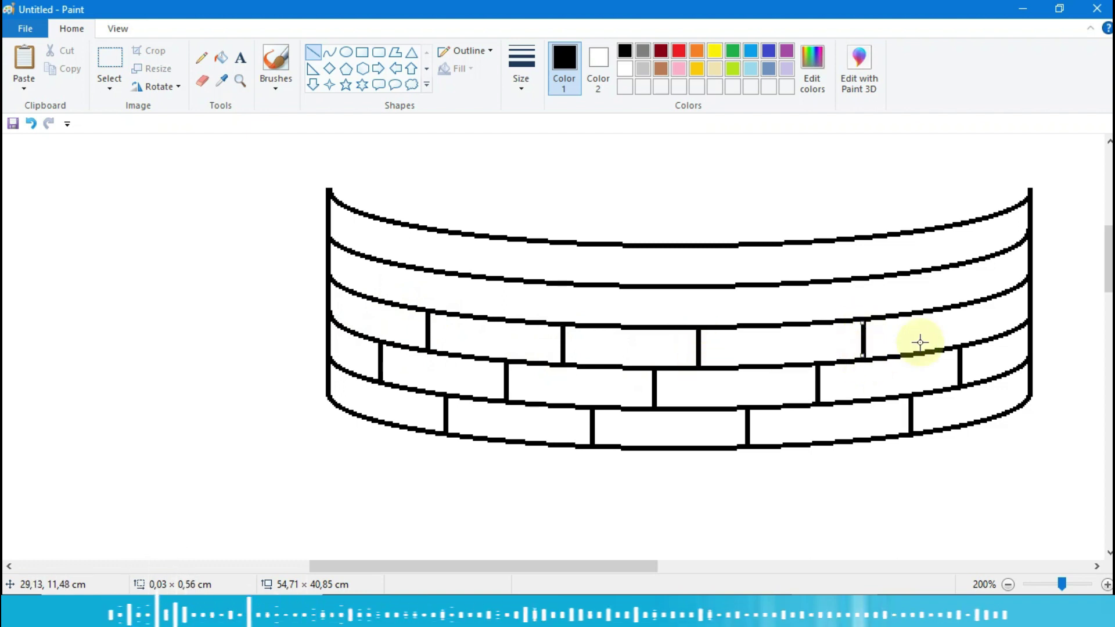
{"action": "left_click_drag", "start_coordinate": [982, 303], "coordinate": [982, 341]}
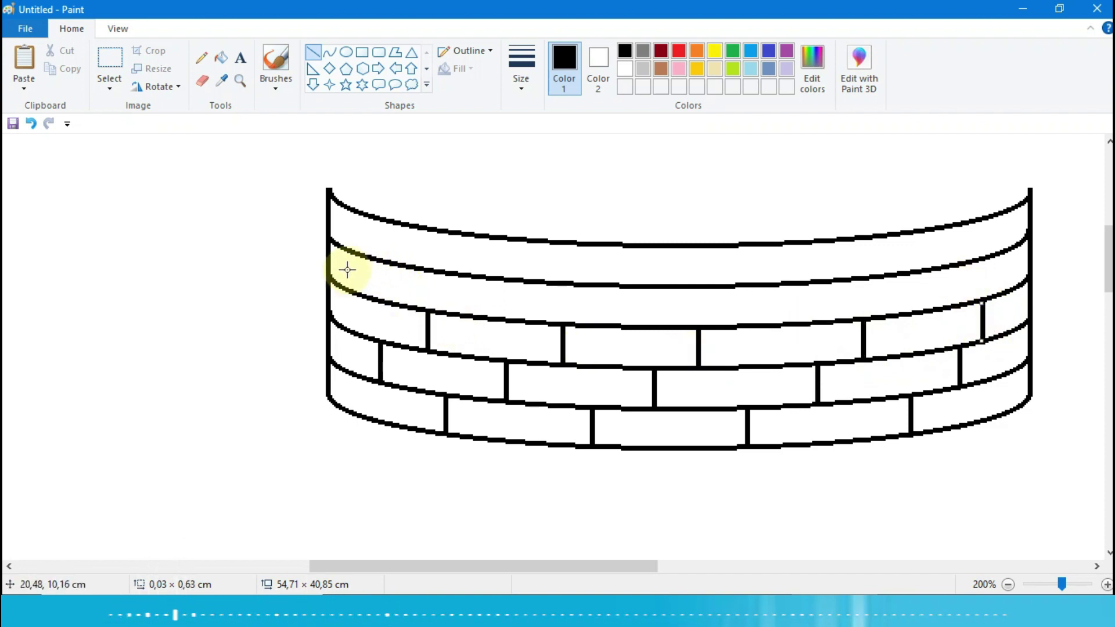
- Draw five short vertical lines about 0.63 cm long across the fourth row from the bottom, offset from the joints below
{"action": "left_click_drag", "start_coordinate": [367, 256], "coordinate": [367, 282]}
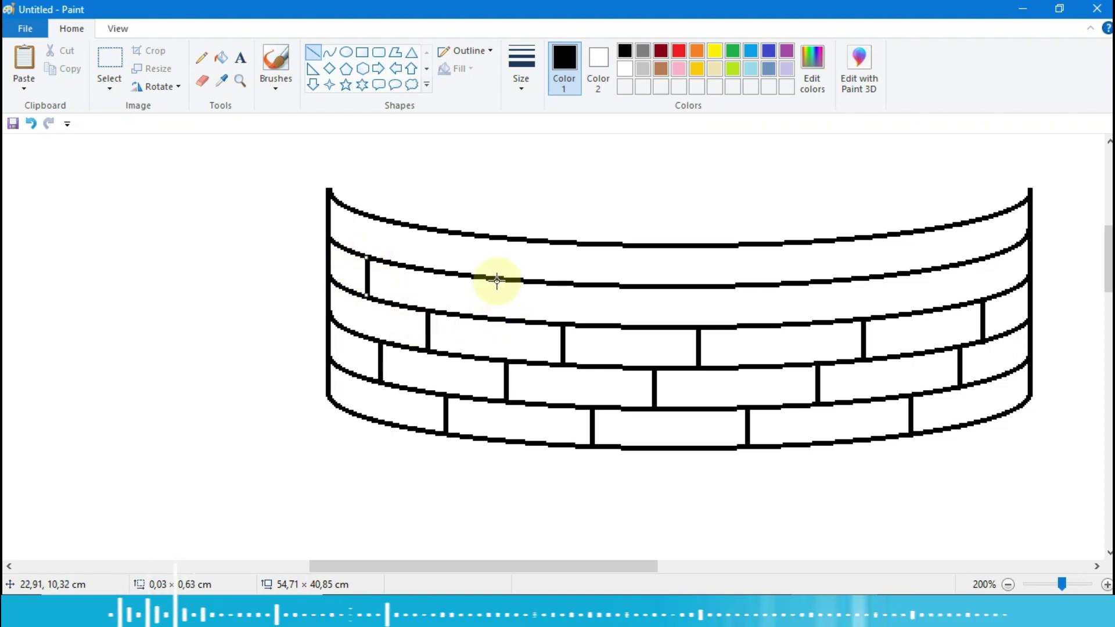
{"action": "left_click_drag", "start_coordinate": [495, 279], "coordinate": [497, 316]}
{"action": "left_click_drag", "start_coordinate": [627, 285], "coordinate": [626, 325]}
{"action": "left_click_drag", "start_coordinate": [763, 285], "coordinate": [761, 316]}
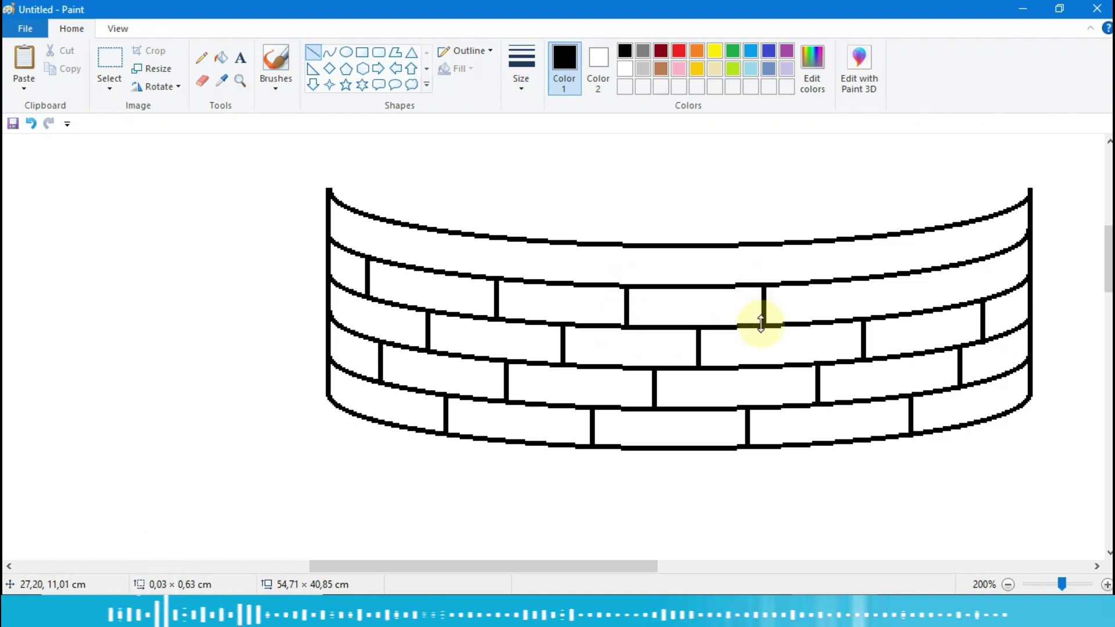
{"action": "left_click_drag", "start_coordinate": [912, 273], "coordinate": [914, 303]}
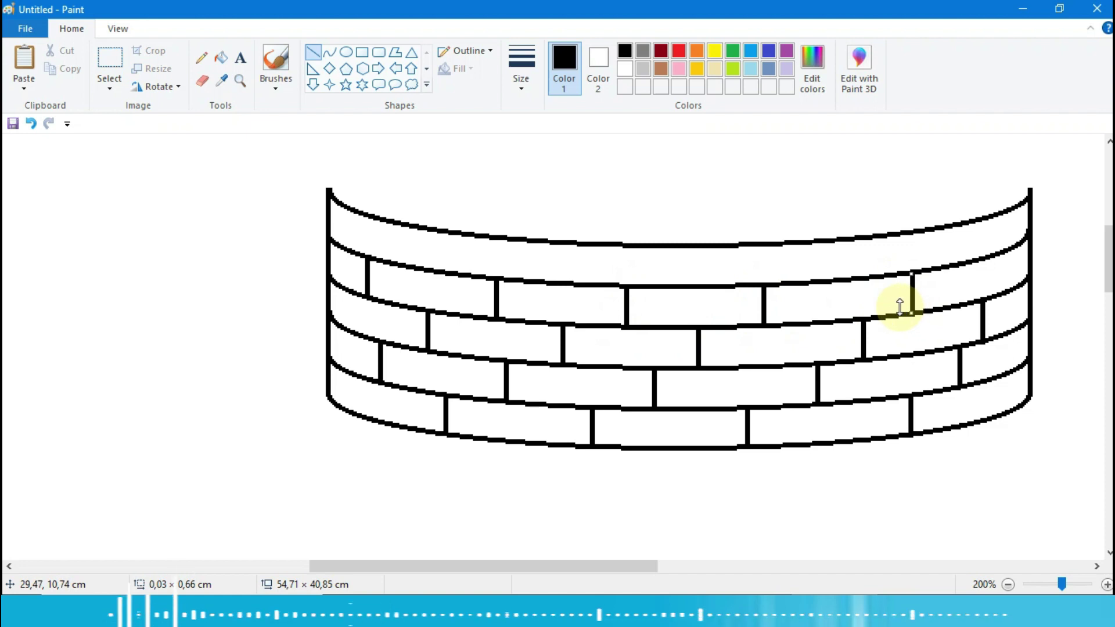
- Divide the wall's top row into six bricks with five staggered short vertical lines
{"action": "left_click_drag", "start_coordinate": [423, 226], "coordinate": [420, 251]}
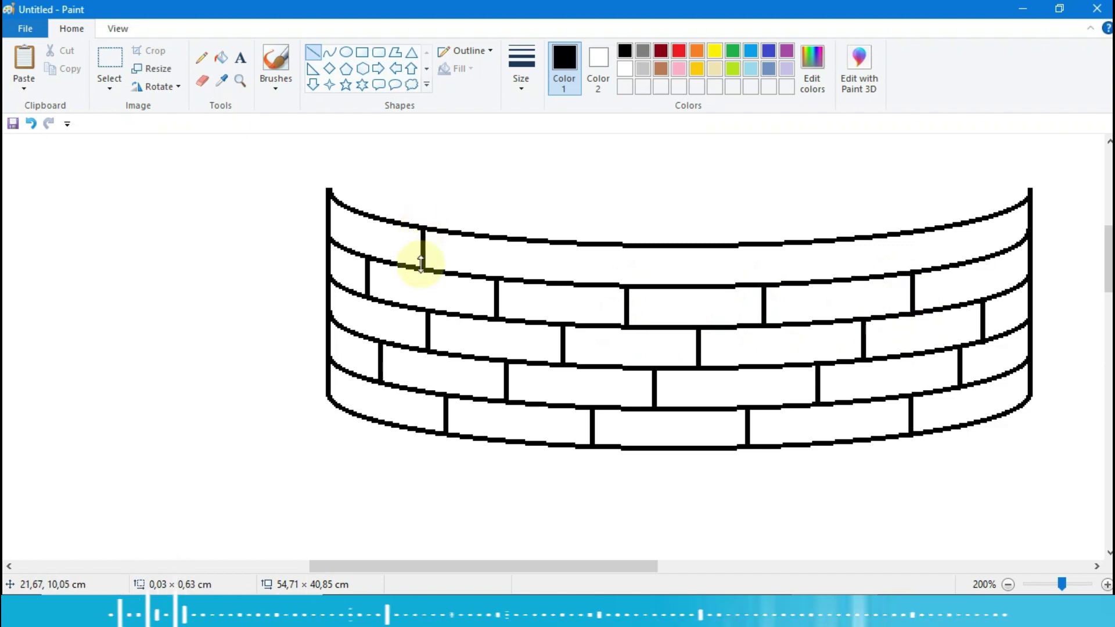
{"action": "left_click_drag", "start_coordinate": [561, 243], "coordinate": [563, 279]}
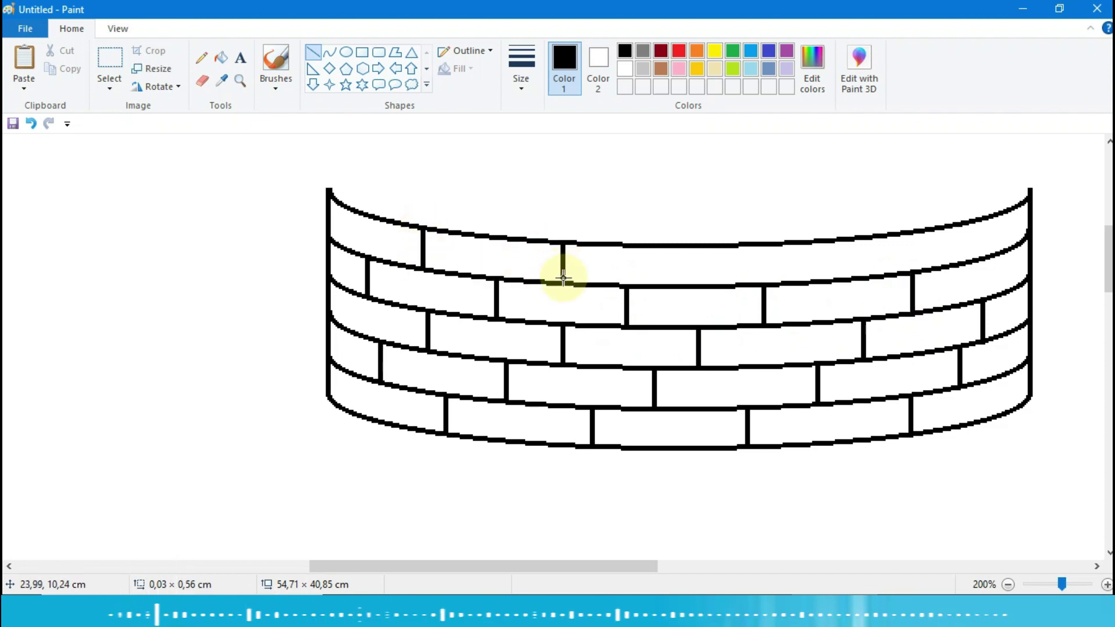
{"action": "left_click_drag", "start_coordinate": [694, 248], "coordinate": [695, 284]}
{"action": "left_click_drag", "start_coordinate": [829, 242], "coordinate": [830, 288]}
- Paste a copy of the arc, flip it vertically, and place it above the wall's top arc to close the well's rim
{"action": "scroll", "coordinate": [831, 267], "scroll_direction": "right", "scroll_amount": 5}
{"action": "scroll", "coordinate": [830, 267], "scroll_direction": "up", "scroll_amount": 1}
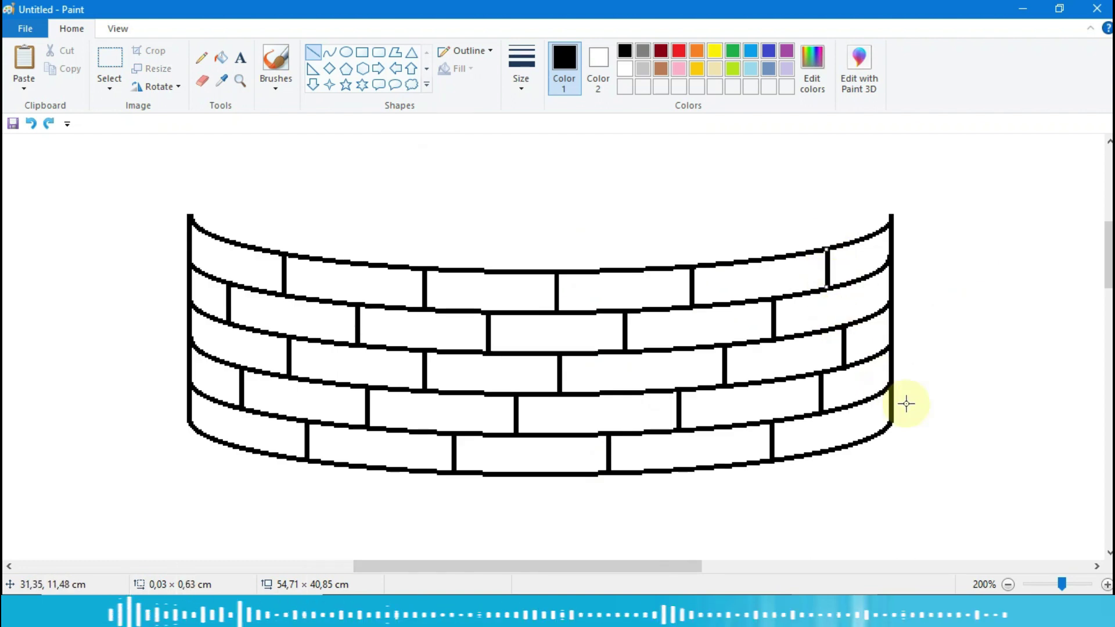
{"action": "left_click", "coordinate": [1009, 585]}
{"action": "left_click_drag", "start_coordinate": [964, 567], "coordinate": [722, 567]}
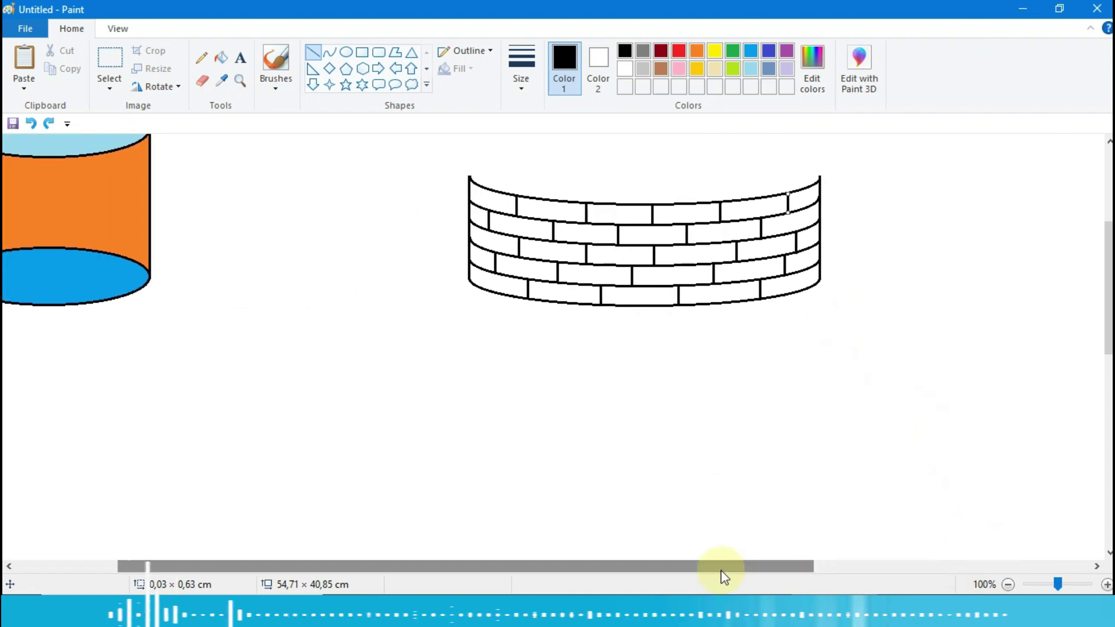
{"action": "left_click_drag", "start_coordinate": [1107, 324], "coordinate": [1111, 240]}
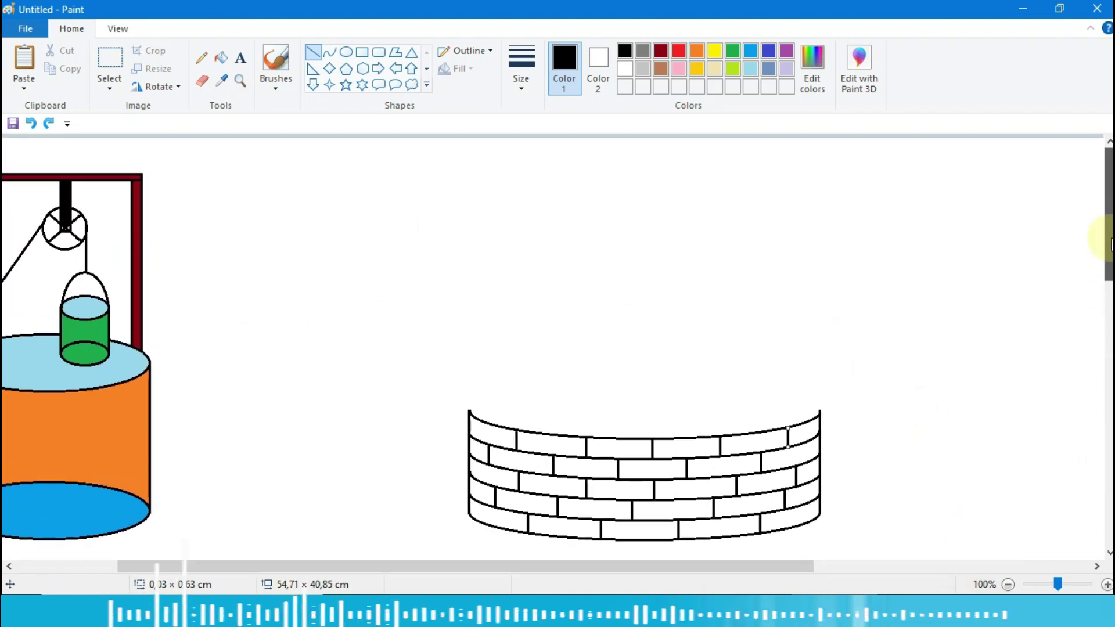
{"action": "key", "text": "alt+h"}
{"action": "key", "text": "s"}
{"action": "key", "text": "e"}
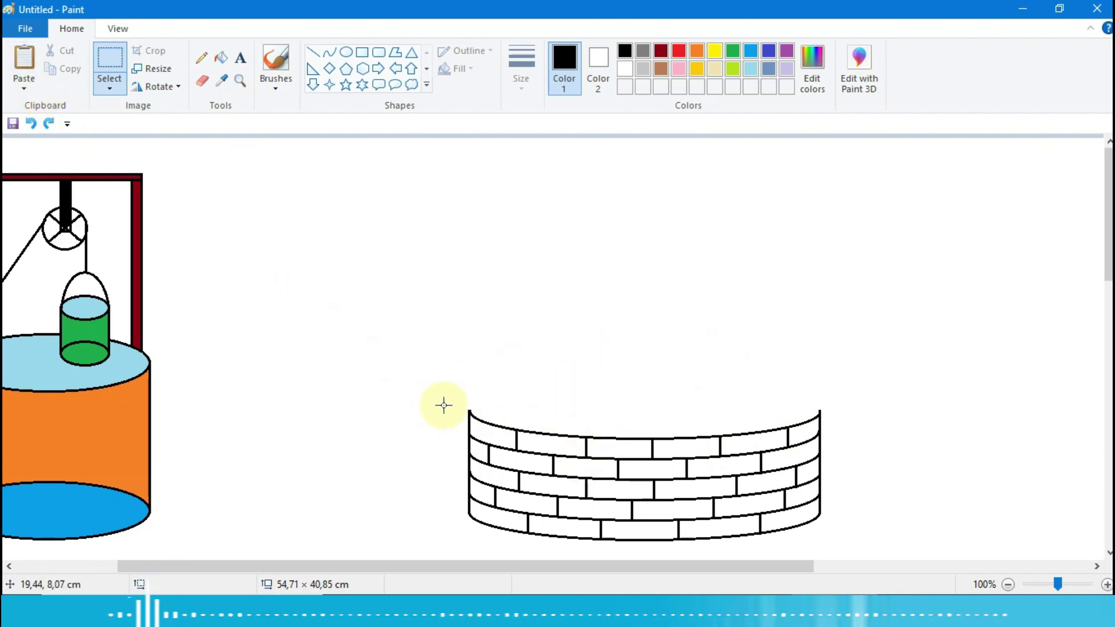
{"action": "left_click", "coordinate": [28, 62]}
{"action": "left_click_drag", "start_coordinate": [174, 187], "coordinate": [338, 260]}
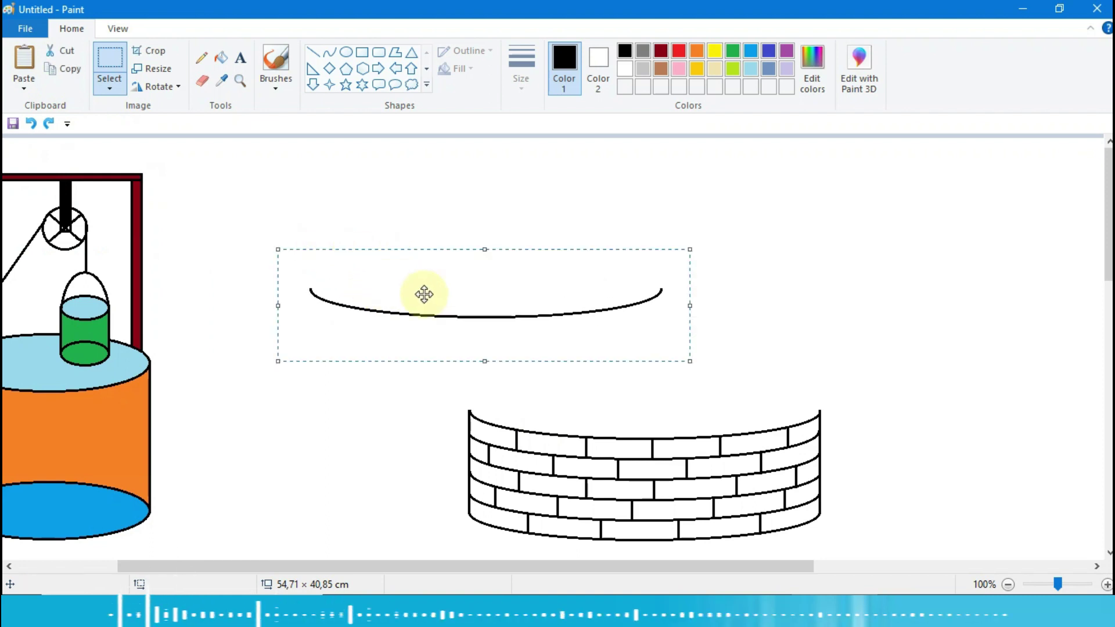
{"action": "left_click", "coordinate": [175, 90]}
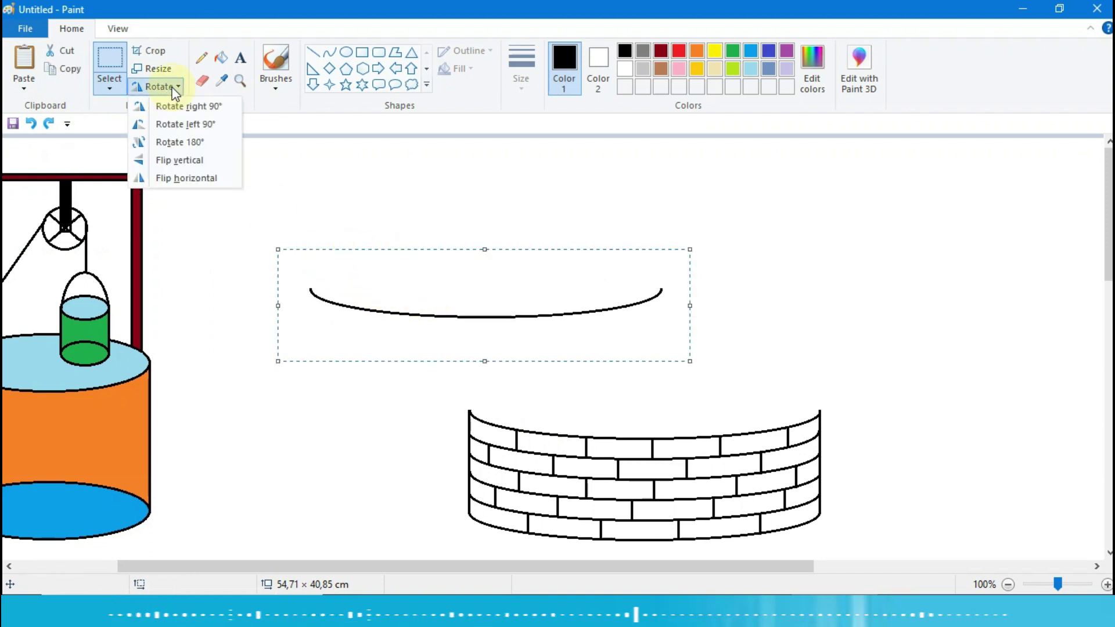
{"action": "left_click", "coordinate": [182, 160]}
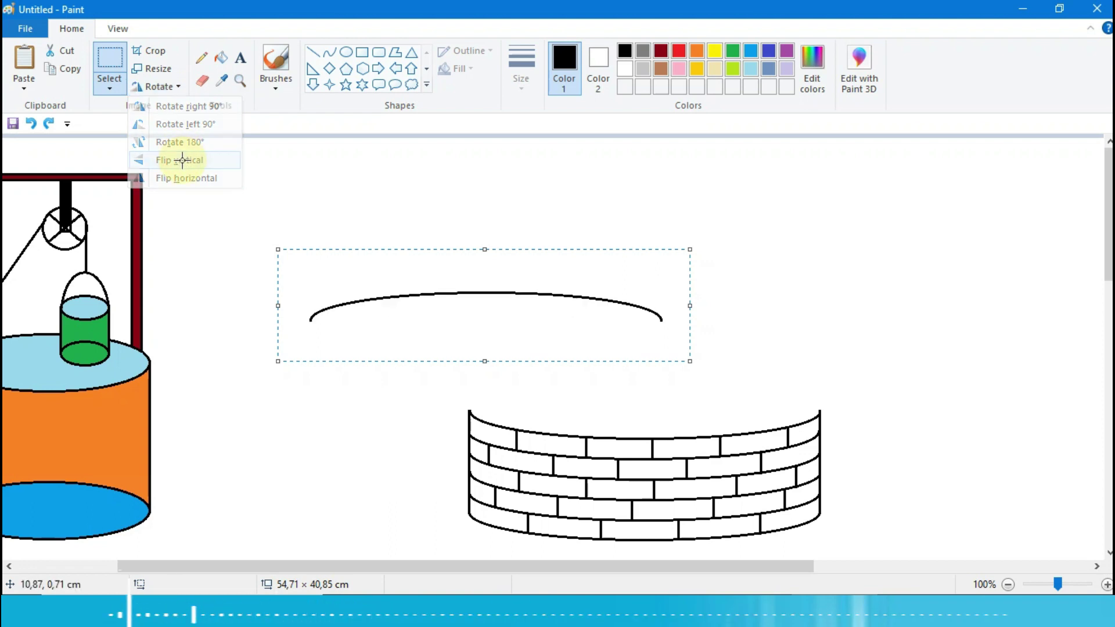
{"action": "left_click_drag", "start_coordinate": [468, 297], "coordinate": [626, 386]}
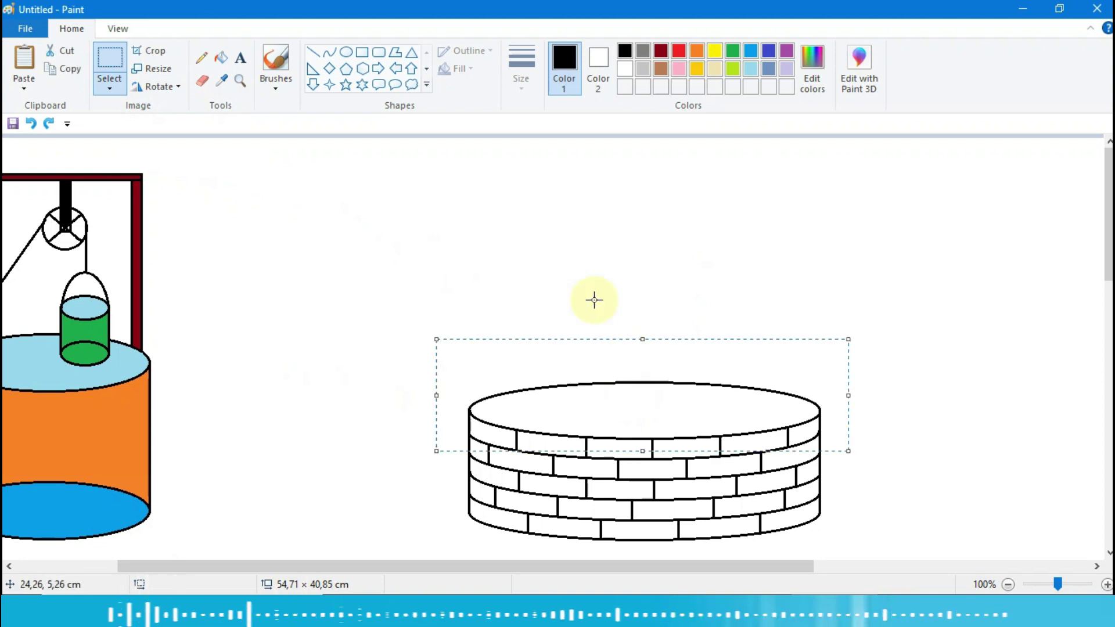
- Paste another arc copy, flip it vertically, and position it one brick row below the rear rim arc
{"action": "left_click", "coordinate": [26, 65]}
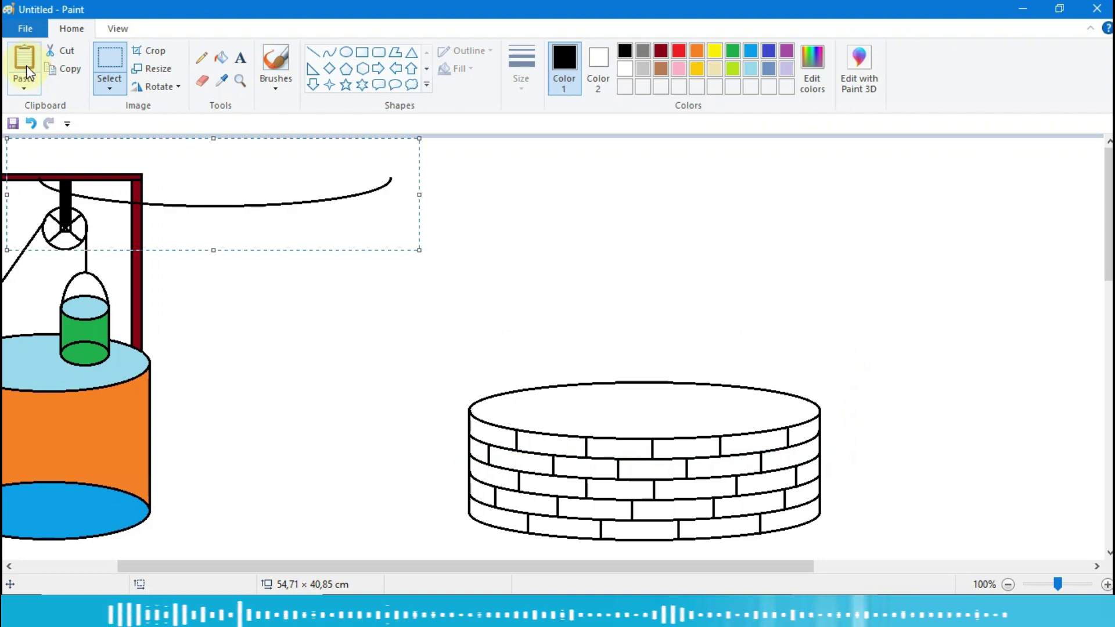
{"action": "left_click_drag", "start_coordinate": [189, 194], "coordinate": [374, 286]}
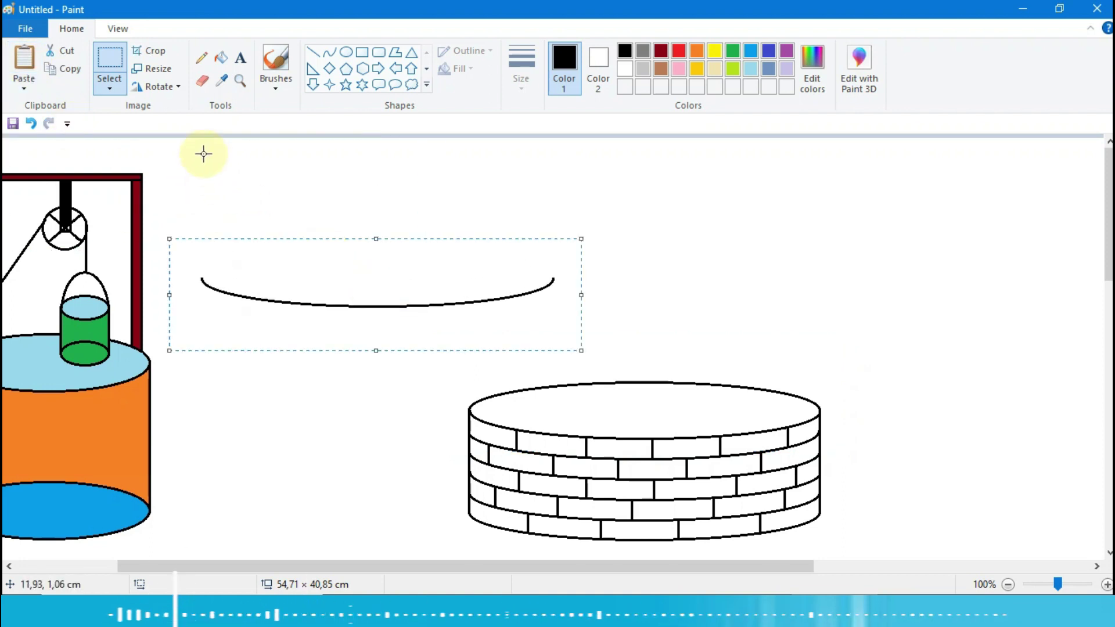
{"action": "left_click", "coordinate": [179, 86]}
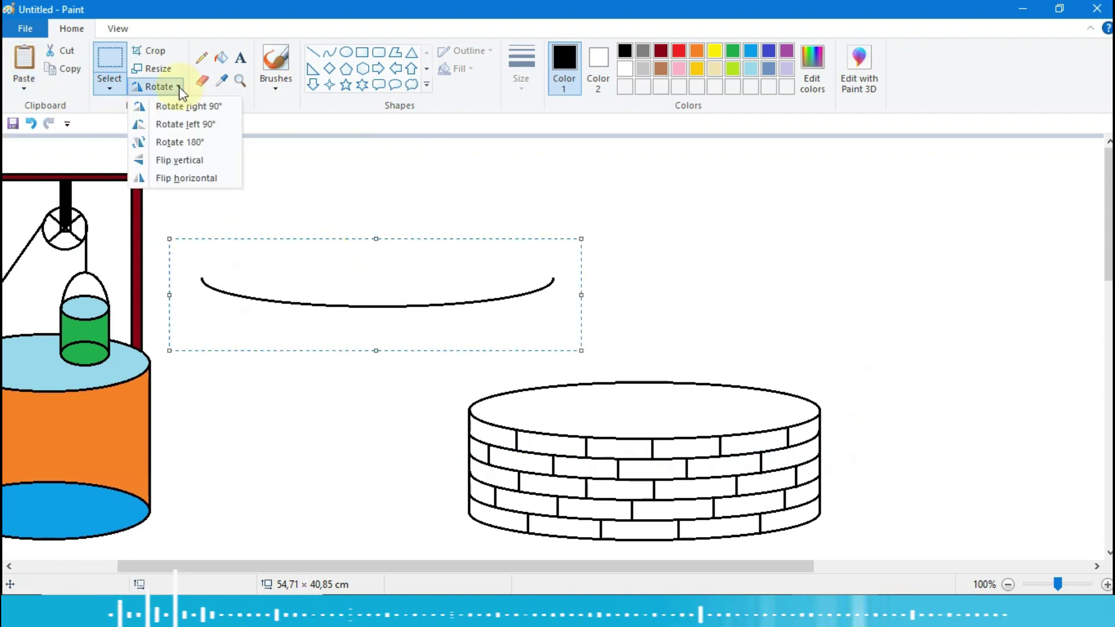
{"action": "left_click", "coordinate": [197, 161]}
{"action": "left_click_drag", "start_coordinate": [302, 247], "coordinate": [567, 369]}
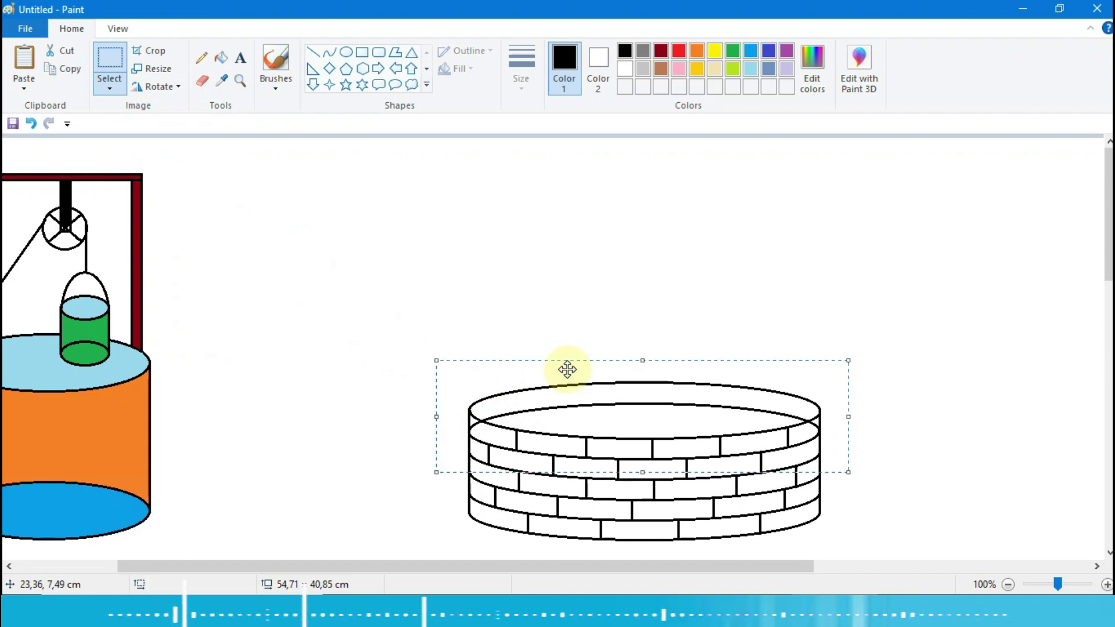
{"action": "left_click", "coordinate": [794, 248]}
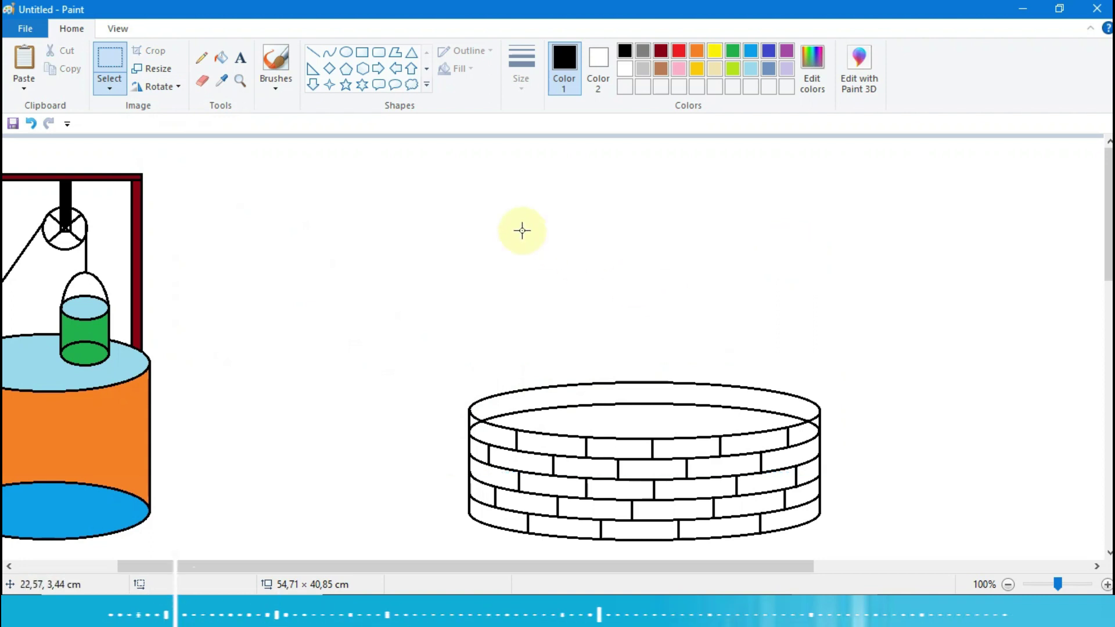
- Draw the first vertical brick joint, about 0.61 cm long, near the left end of the inner back row and nudge it slightly right
{"action": "left_click", "coordinate": [240, 82]}
{"action": "left_click", "coordinate": [687, 308]}
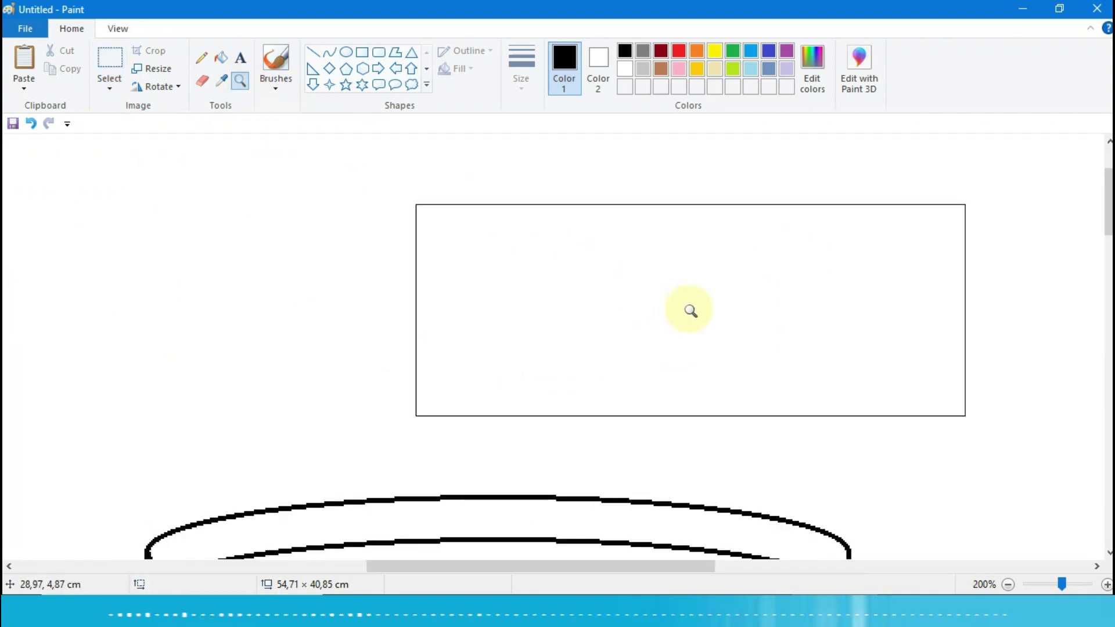
{"action": "left_click", "coordinate": [687, 309]}
{"action": "scroll", "coordinate": [717, 322], "scroll_direction": "down", "scroll_amount": 3}
{"action": "left_click_drag", "start_coordinate": [722, 566], "coordinate": [630, 581]}
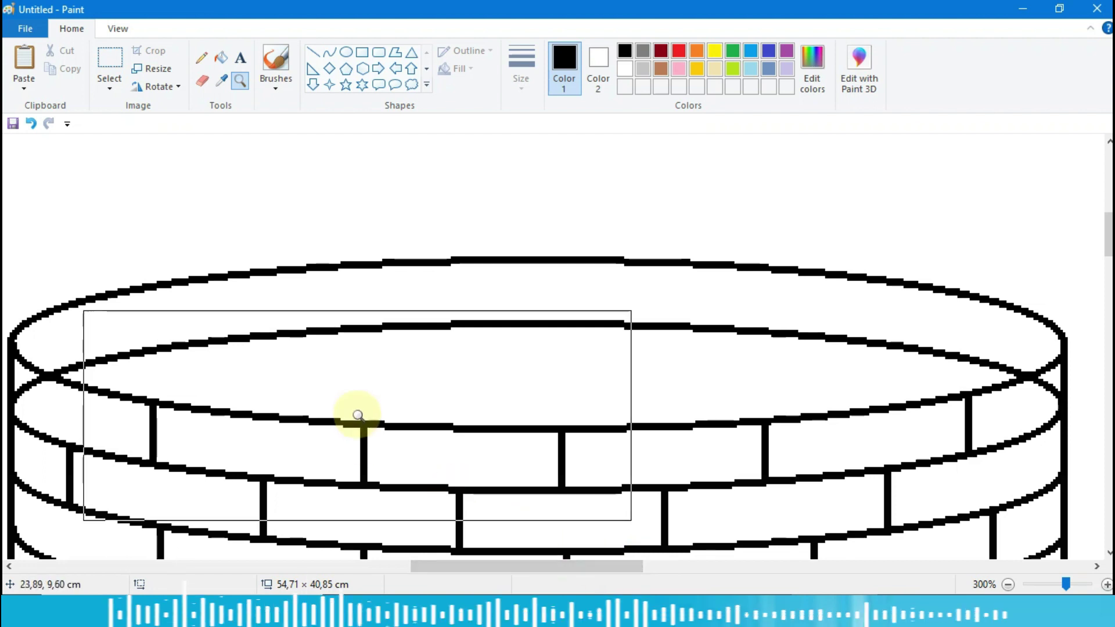
{"action": "left_click", "coordinate": [315, 54]}
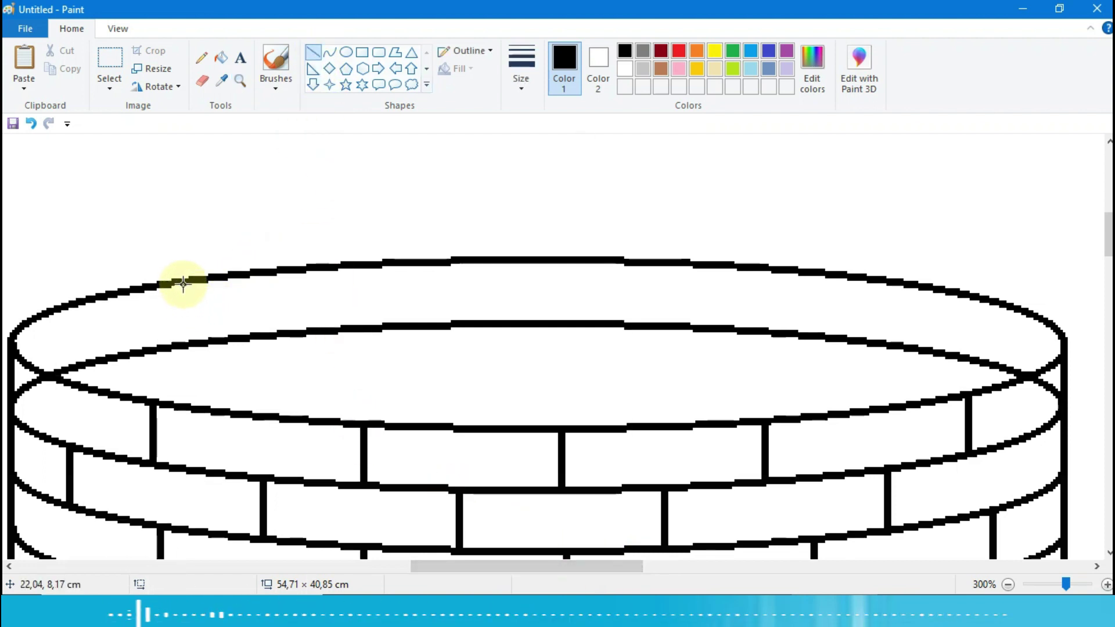
{"action": "left_click_drag", "start_coordinate": [183, 289], "coordinate": [191, 329]}
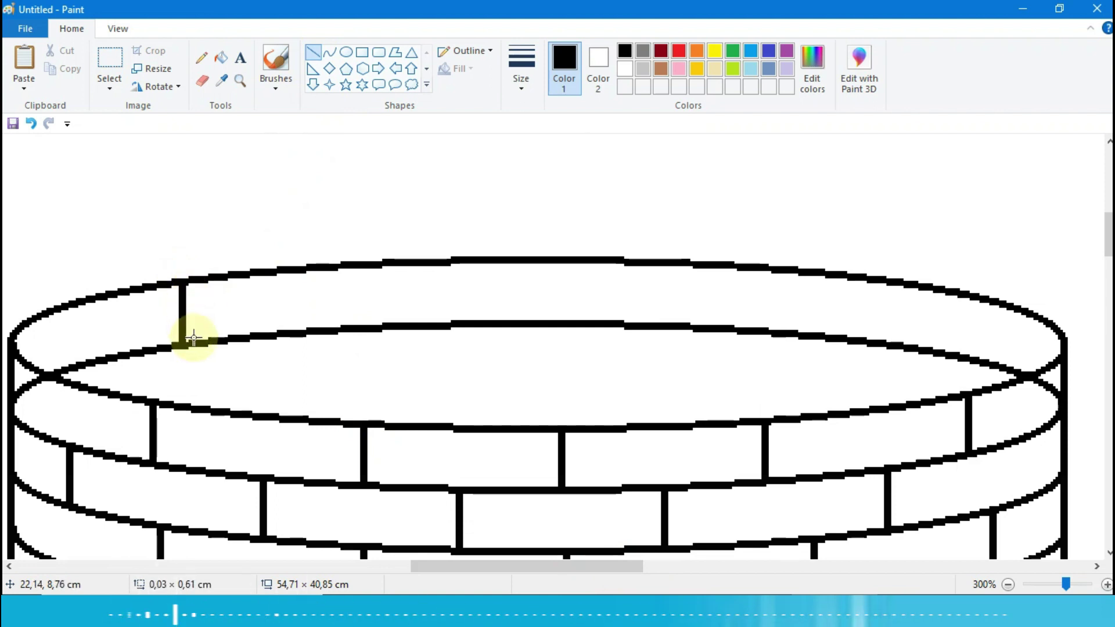
{"action": "key", "text": "Right"}
{"action": "key", "text": "Right"}
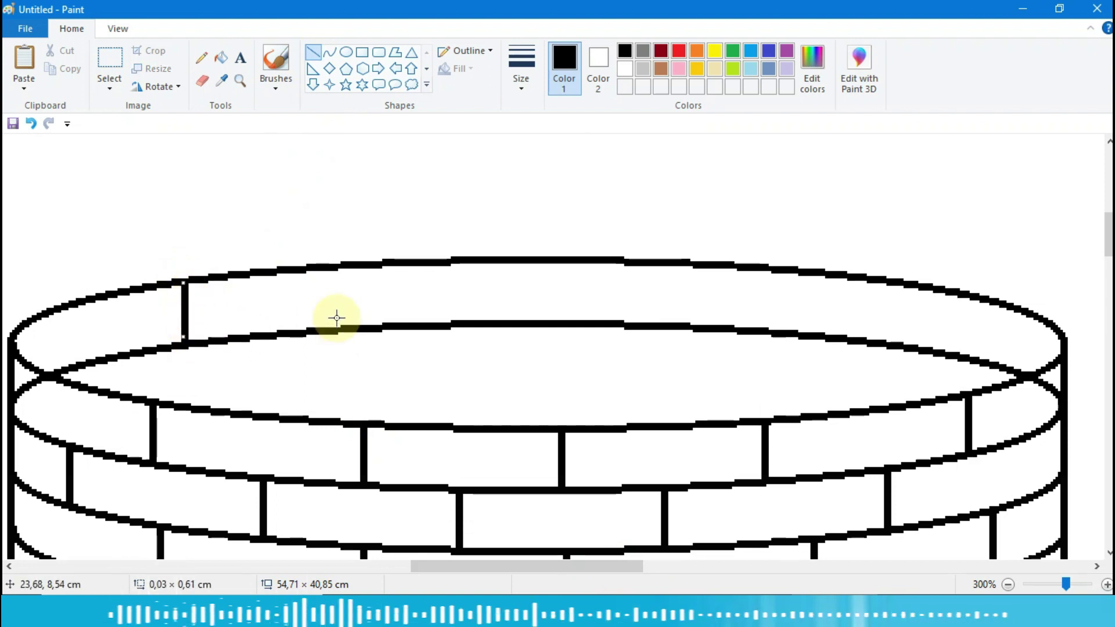
- Draw four more short vertical joints across the upper inner back row, continuing toward the well's right end
{"action": "left_click_drag", "start_coordinate": [398, 265], "coordinate": [398, 318]}
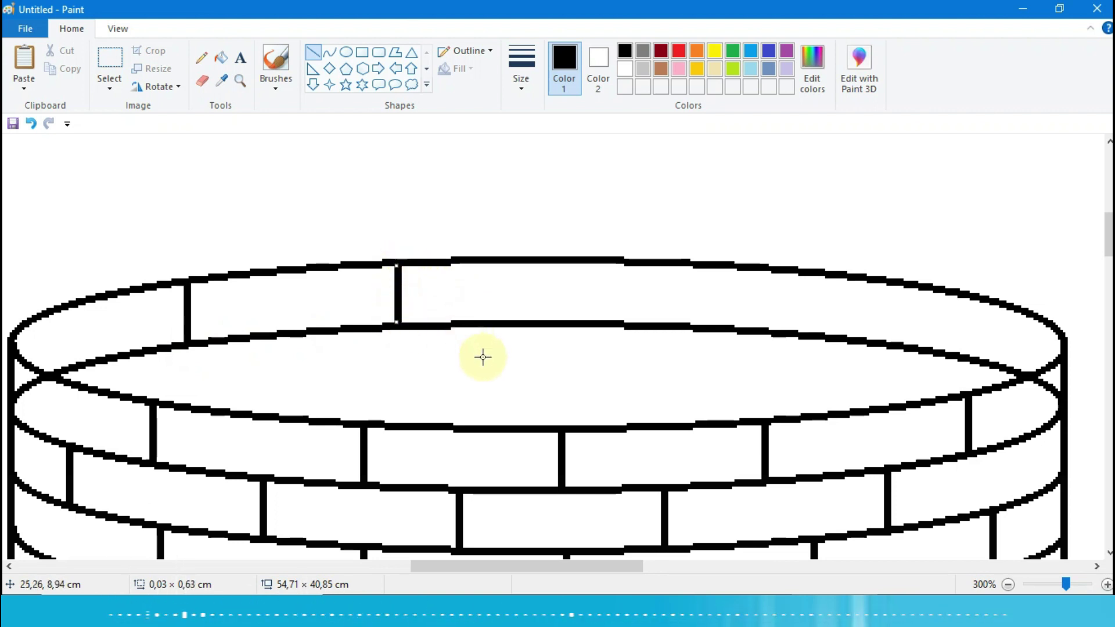
{"action": "left_click", "coordinate": [487, 337]}
{"action": "left_click_drag", "start_coordinate": [588, 263], "coordinate": [594, 318]}
{"action": "left_click", "coordinate": [783, 278]}
{"action": "left_click_drag", "start_coordinate": [783, 271], "coordinate": [783, 328]}
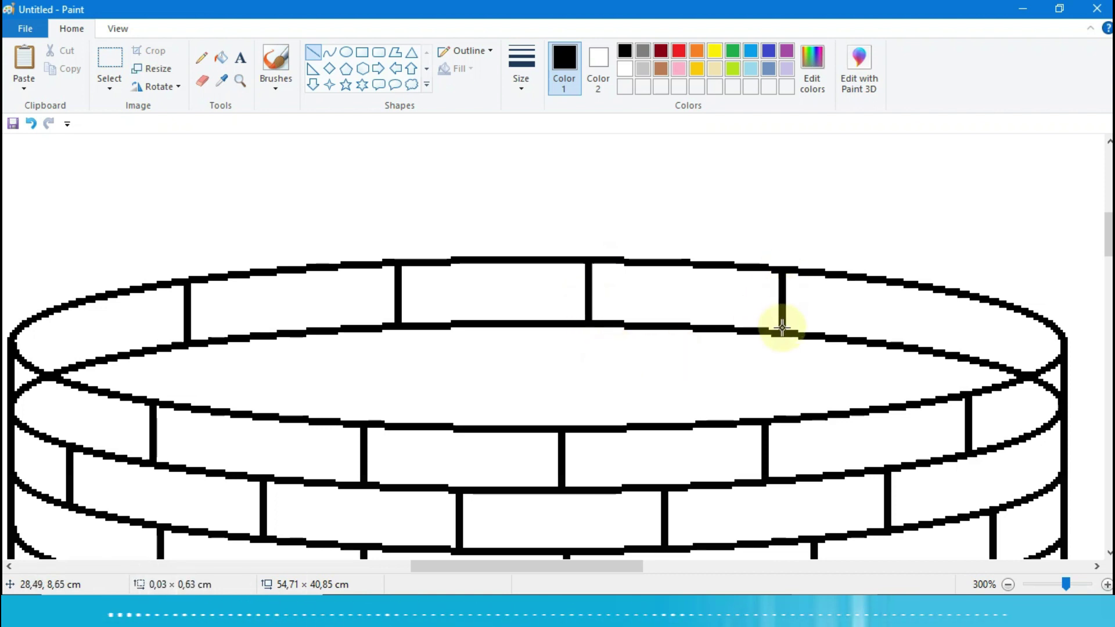
{"action": "left_click", "coordinate": [936, 292]}
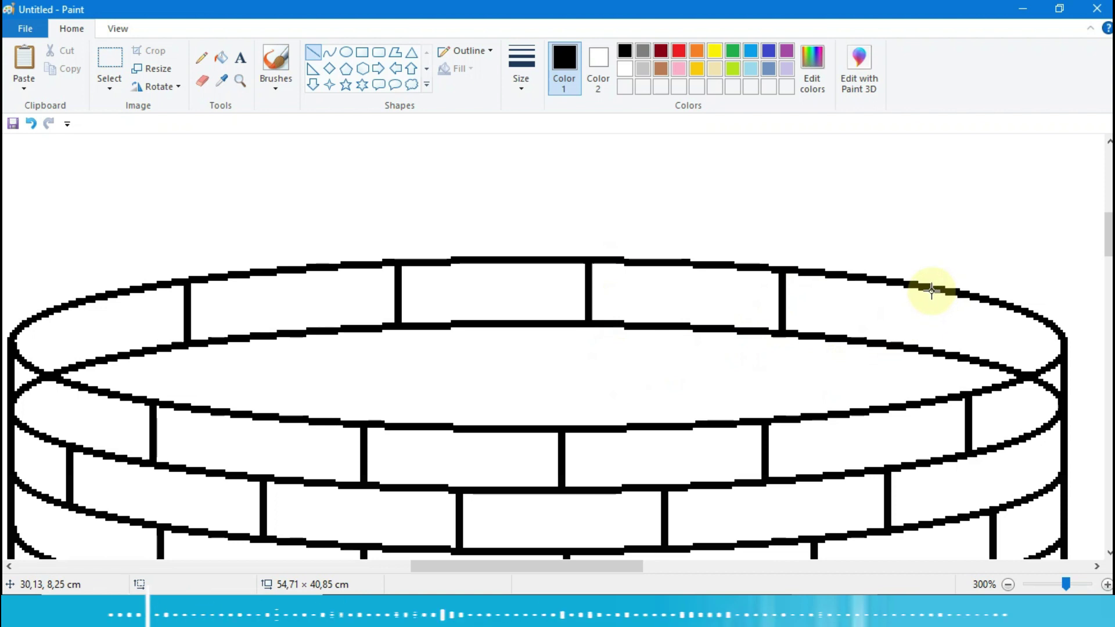
{"action": "left_click_drag", "start_coordinate": [926, 288], "coordinate": [921, 348]}
{"action": "left_click", "coordinate": [834, 393]}
- Draw two vertical joints, about 0.77 cm and 1.06 cm long, in the inner wall's lower row, staggered against those above
{"action": "left_click_drag", "start_coordinate": [280, 337], "coordinate": [280, 406]}
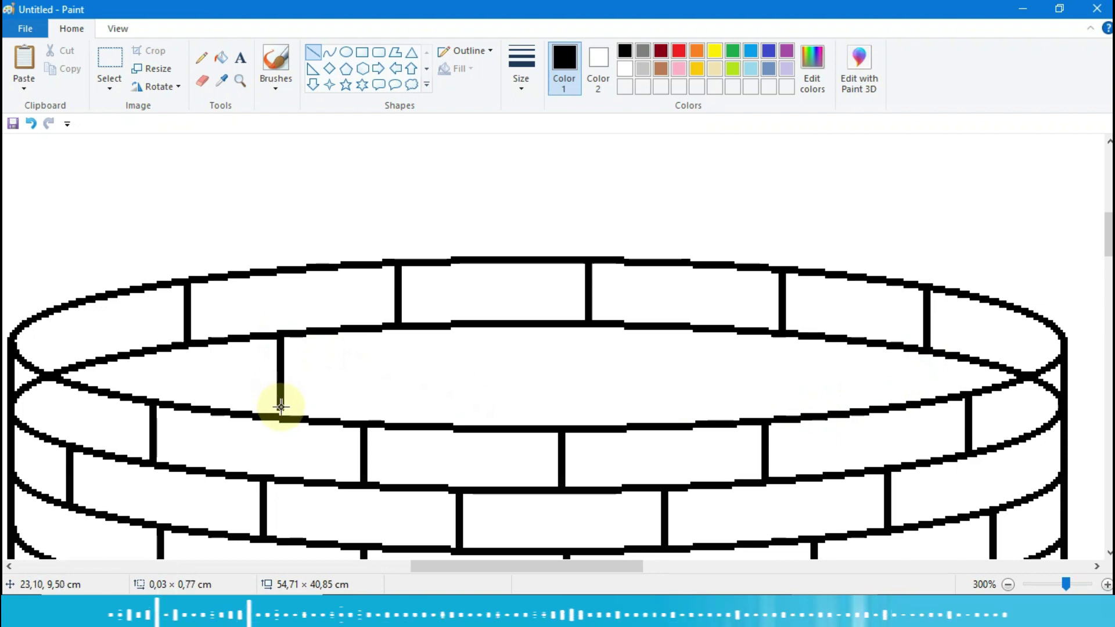
{"action": "left_click", "coordinate": [391, 381]}
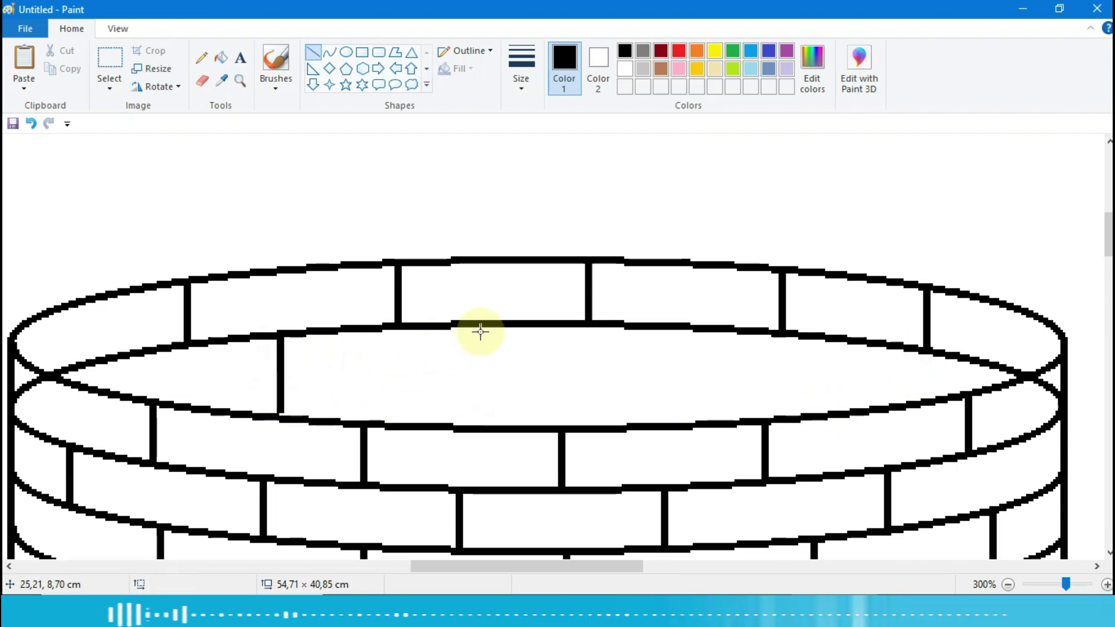
{"action": "left_click_drag", "start_coordinate": [488, 327], "coordinate": [488, 413]}
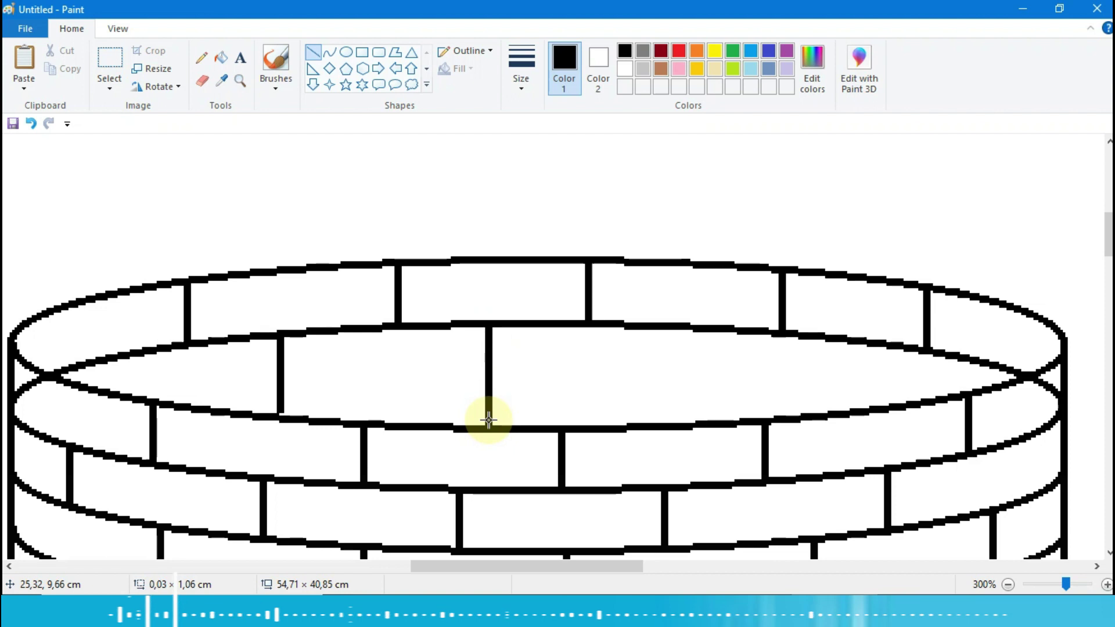
{"action": "left_click", "coordinate": [632, 409]}
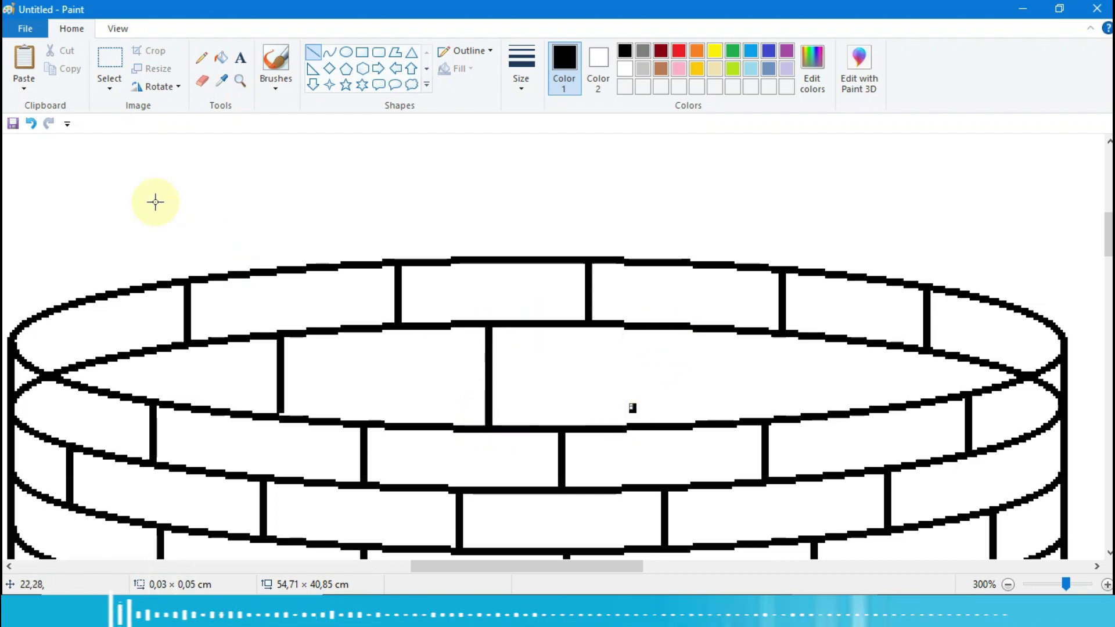
{"action": "left_click", "coordinate": [203, 83]}
{"action": "left_click", "coordinate": [627, 405]}
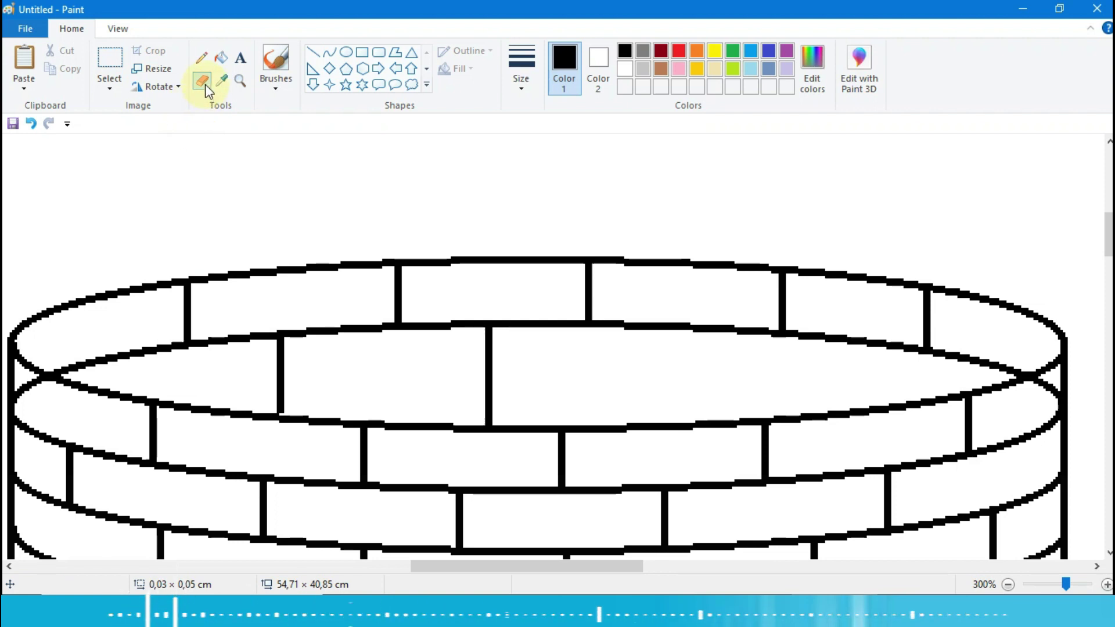
- Draw two more vertical lines, about 0.95 cm and 0.66 cm long, as joints toward the right end of the inner wall's lower row
{"action": "left_click", "coordinate": [314, 53]}
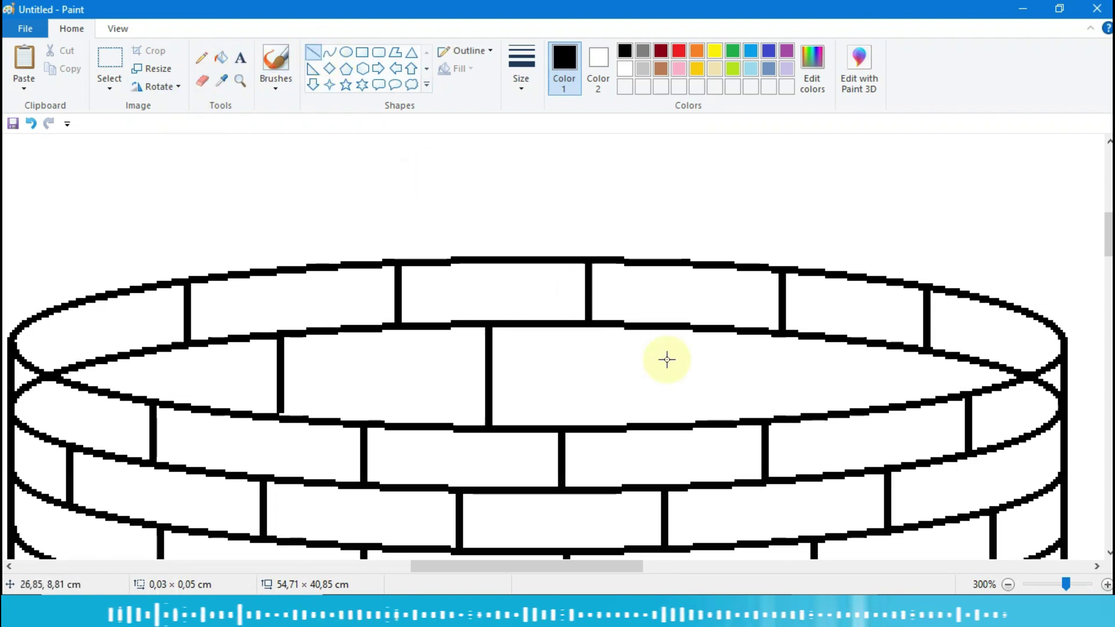
{"action": "left_click_drag", "start_coordinate": [718, 330], "coordinate": [723, 412]}
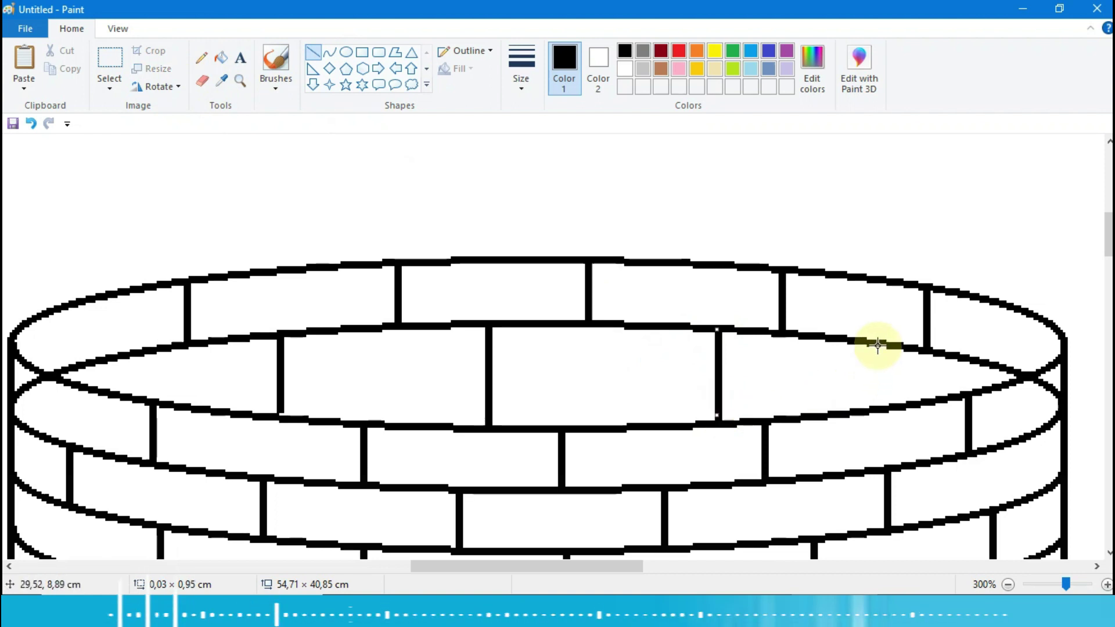
{"action": "left_click_drag", "start_coordinate": [876, 346], "coordinate": [876, 400]}
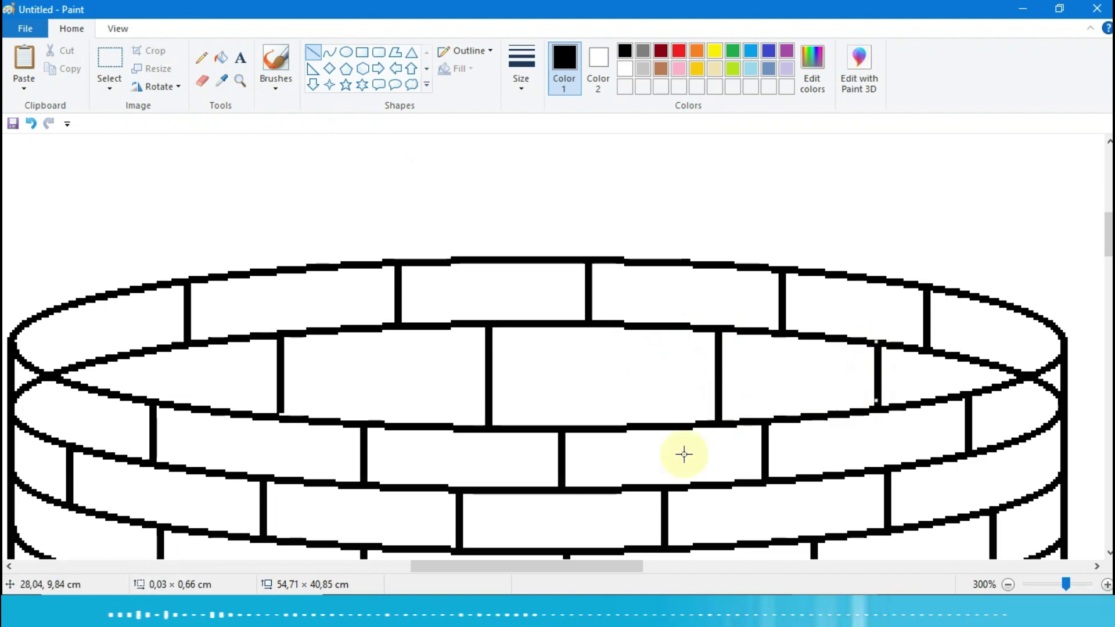
- Paste another arc copy, flip it vertically, and align it over the brick well's rear rim to thicken that edge
{"action": "left_click", "coordinate": [1008, 583]}
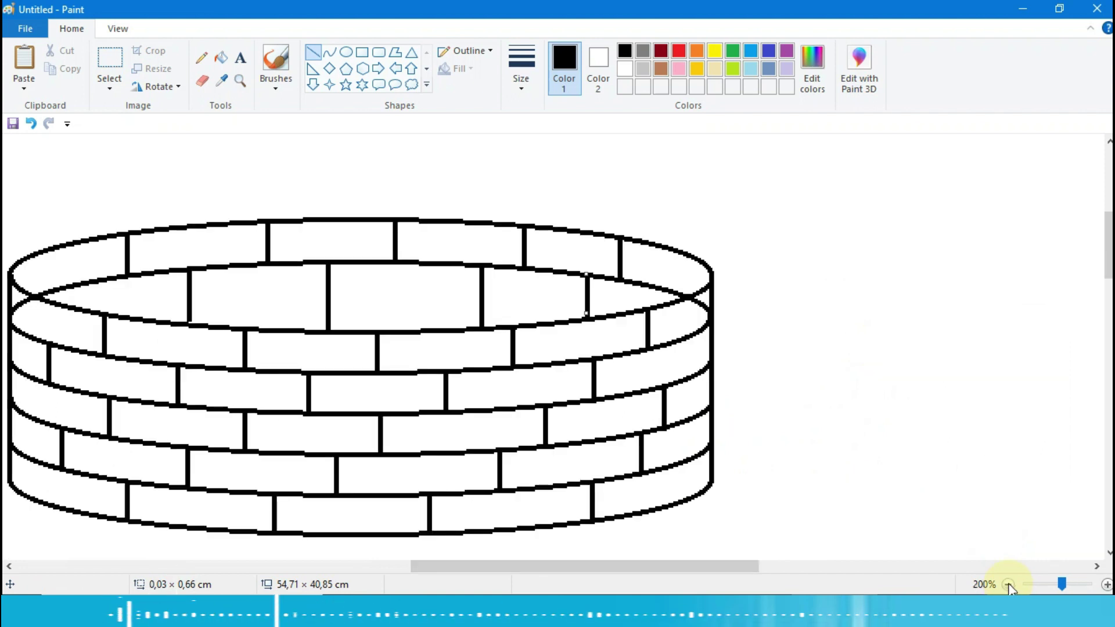
{"action": "left_click", "coordinate": [1008, 583]}
{"action": "mouse_move", "coordinate": [855, 563]}
{"action": "left_mouse_down"}
{"action": "mouse_move", "coordinate": [483, 566]}
{"action": "mouse_move", "coordinate": [460, 581]}
{"action": "left_mouse_up"}
{"action": "left_click_drag", "start_coordinate": [1109, 279], "coordinate": [1110, 214]}
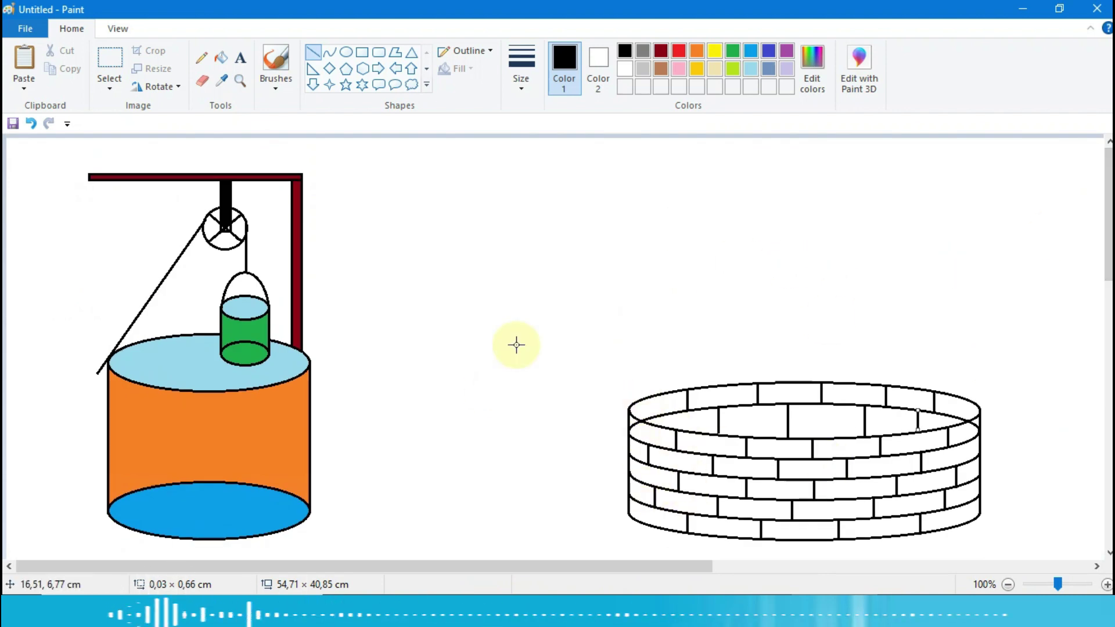
{"action": "left_click", "coordinate": [32, 68]}
{"action": "left_click_drag", "start_coordinate": [75, 179], "coordinate": [459, 267]}
{"action": "left_click", "coordinate": [171, 88]}
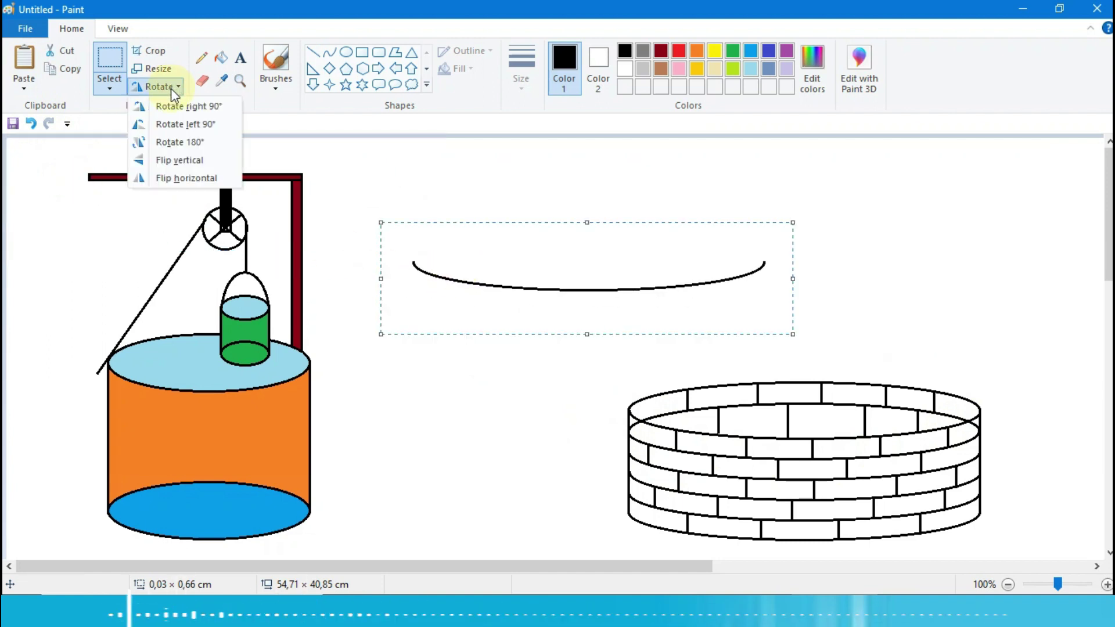
{"action": "left_click", "coordinate": [199, 159]}
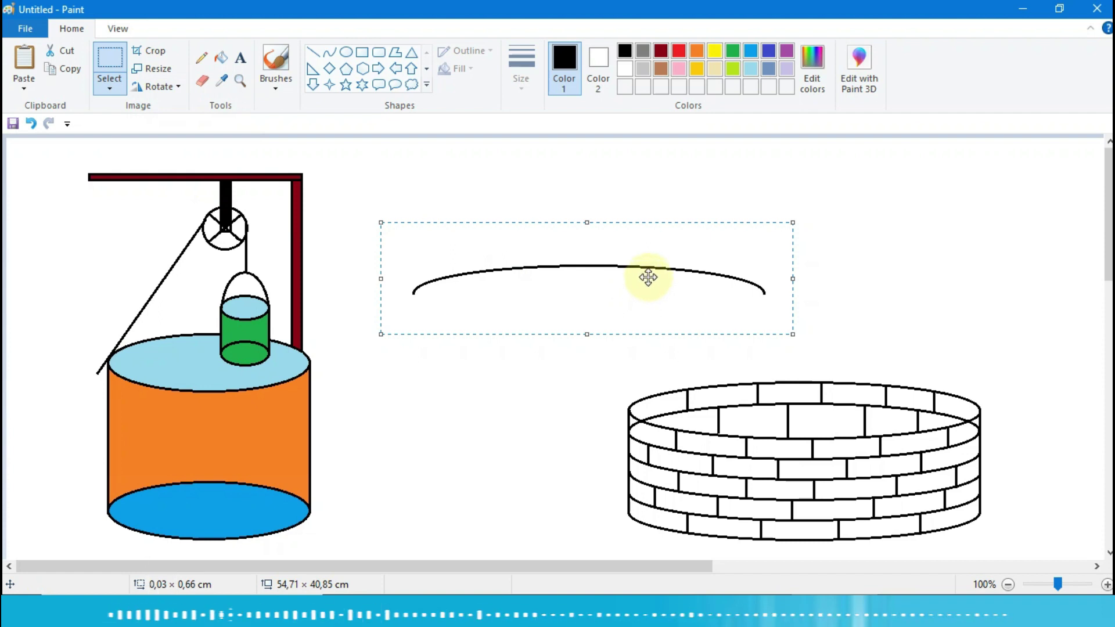
{"action": "left_click_drag", "start_coordinate": [587, 266], "coordinate": [803, 387]}
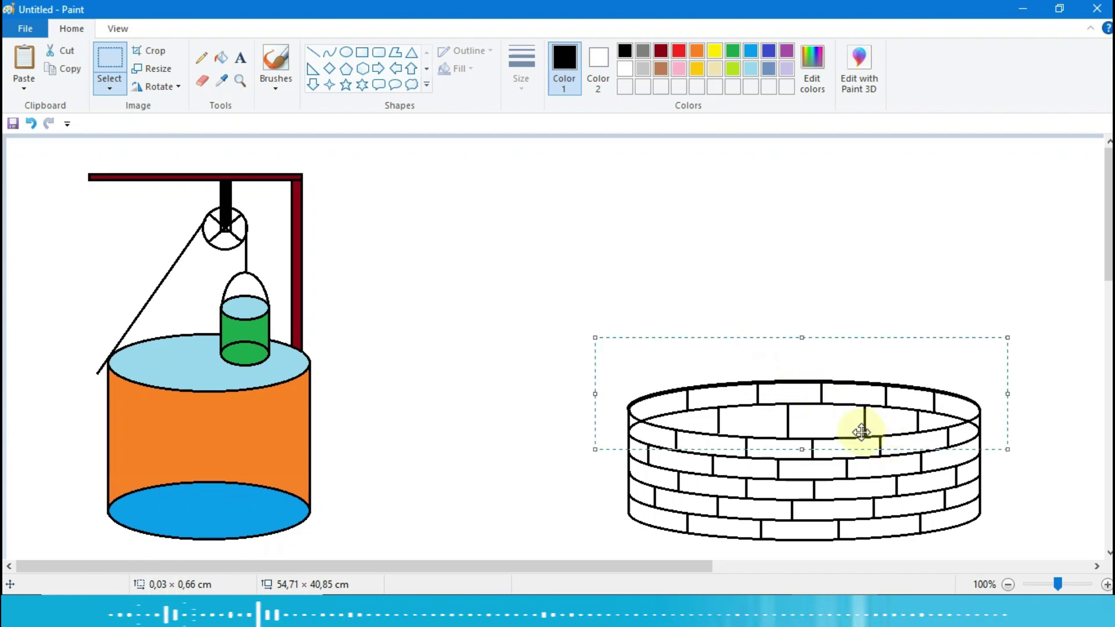
{"action": "left_click_drag", "start_coordinate": [861, 431], "coordinate": [861, 432]}
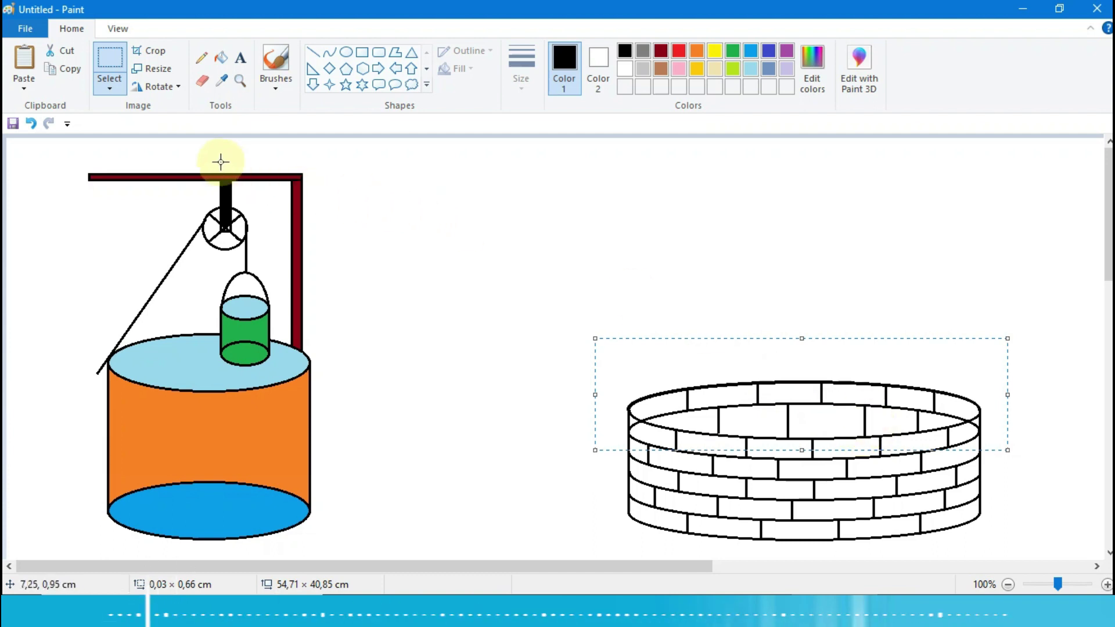
- Paste the arc once more and align it over the brick well's front rim to thicken that edge
{"action": "left_click", "coordinate": [26, 63]}
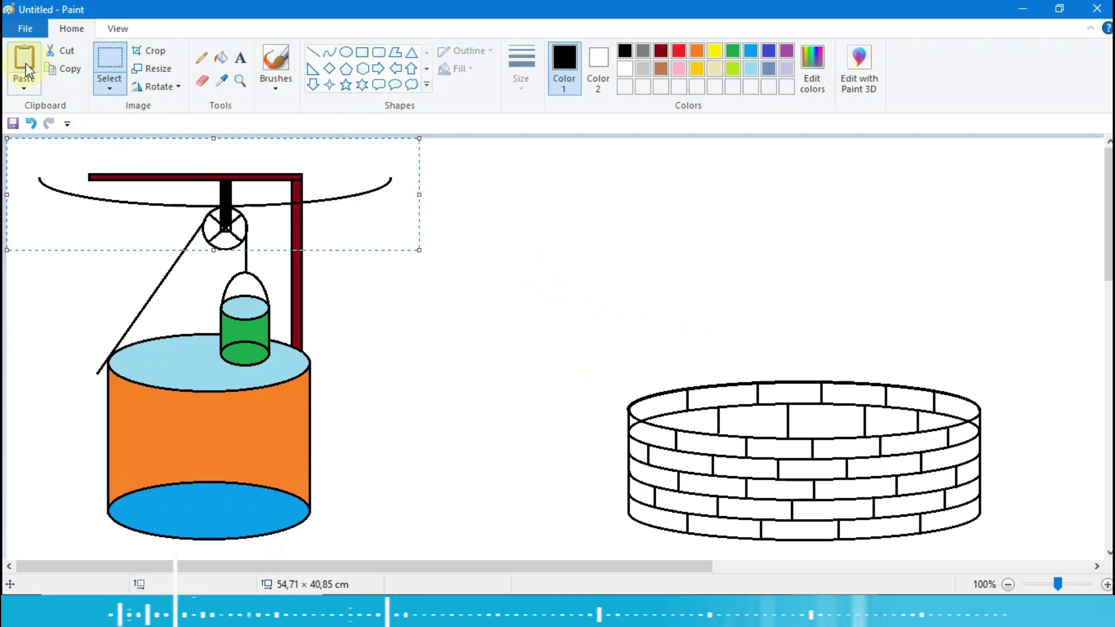
{"action": "left_click_drag", "start_coordinate": [109, 174], "coordinate": [698, 404]}
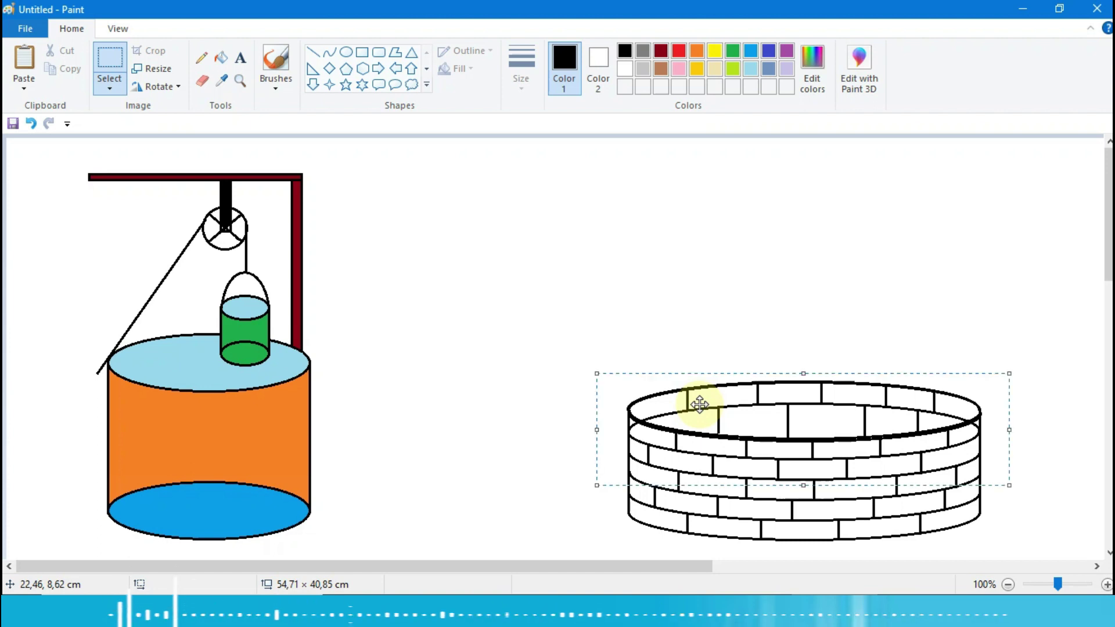
{"action": "left_click_drag", "start_coordinate": [678, 397], "coordinate": [677, 396]}
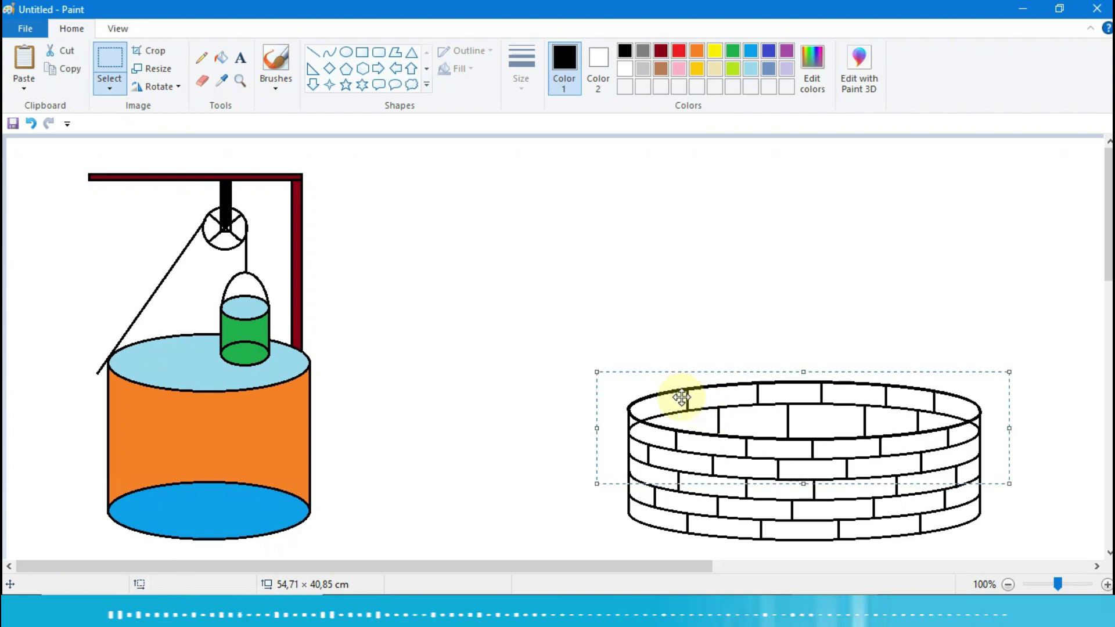
{"action": "left_click", "coordinate": [790, 314]}
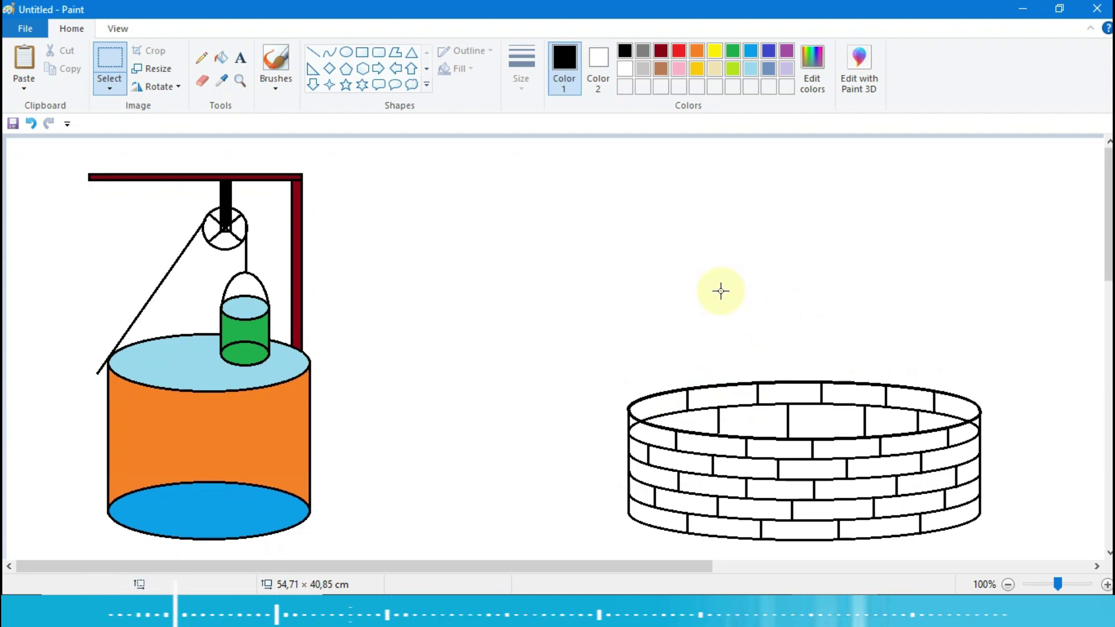
- Draw an upright rectangular post about 0.58 × 6.40 cm and place it in the blank area between the two wells
{"action": "left_click", "coordinate": [362, 53]}
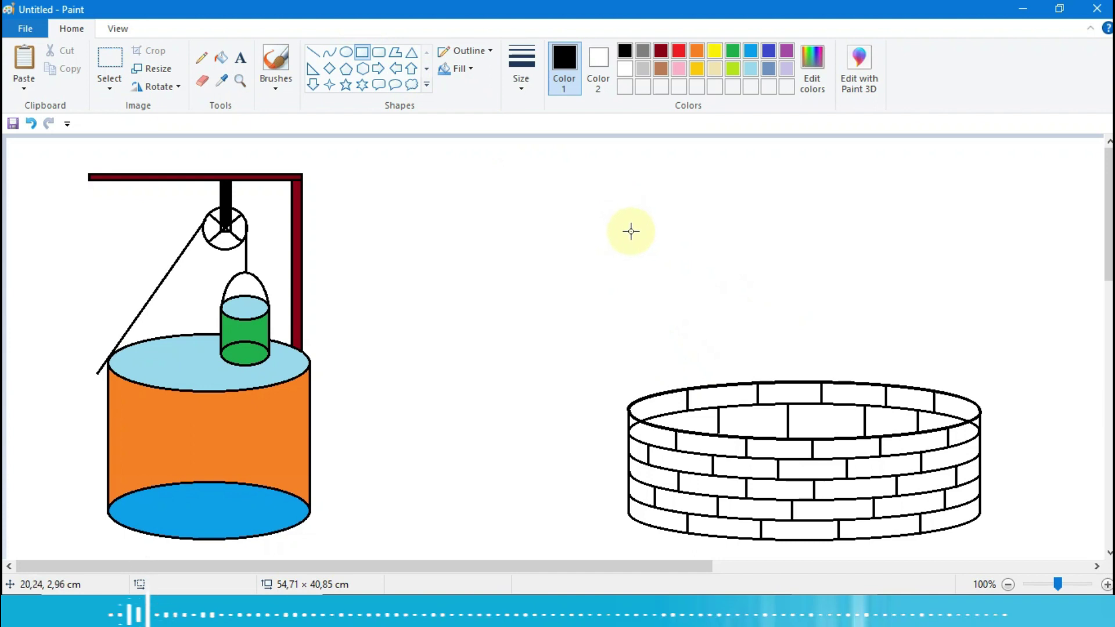
{"action": "mouse_move", "coordinate": [630, 230]}
{"action": "left_mouse_down"}
{"action": "mouse_move", "coordinate": [647, 406]}
{"action": "mouse_move", "coordinate": [662, 427]}
{"action": "left_mouse_up"}
{"action": "left_click_drag", "start_coordinate": [632, 326], "coordinate": [645, 339]}
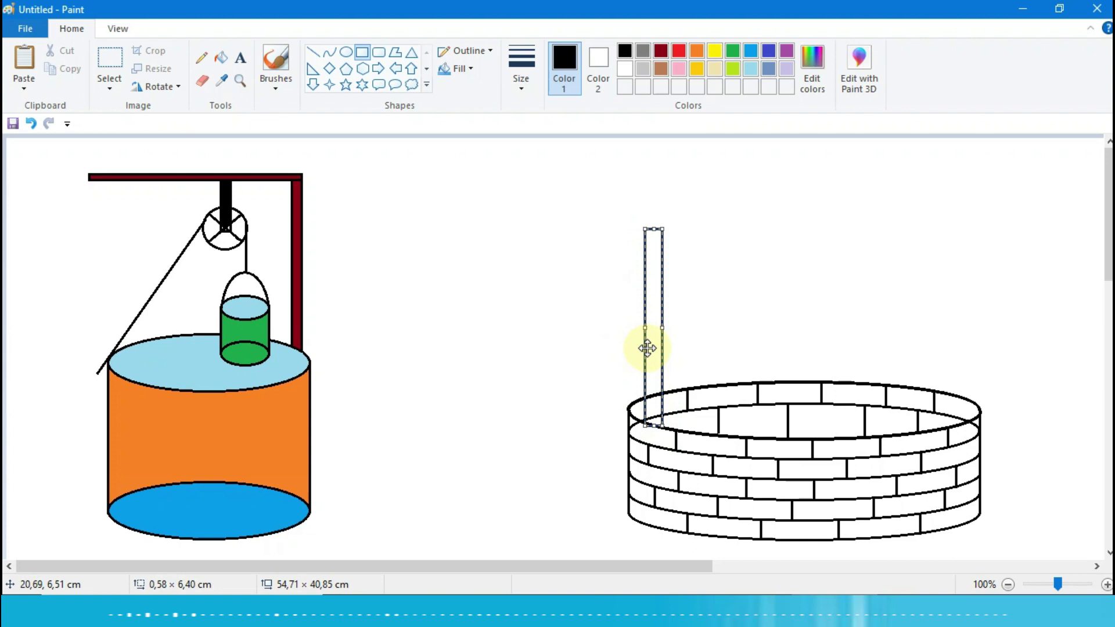
{"action": "left_click_drag", "start_coordinate": [653, 298], "coordinate": [647, 298]}
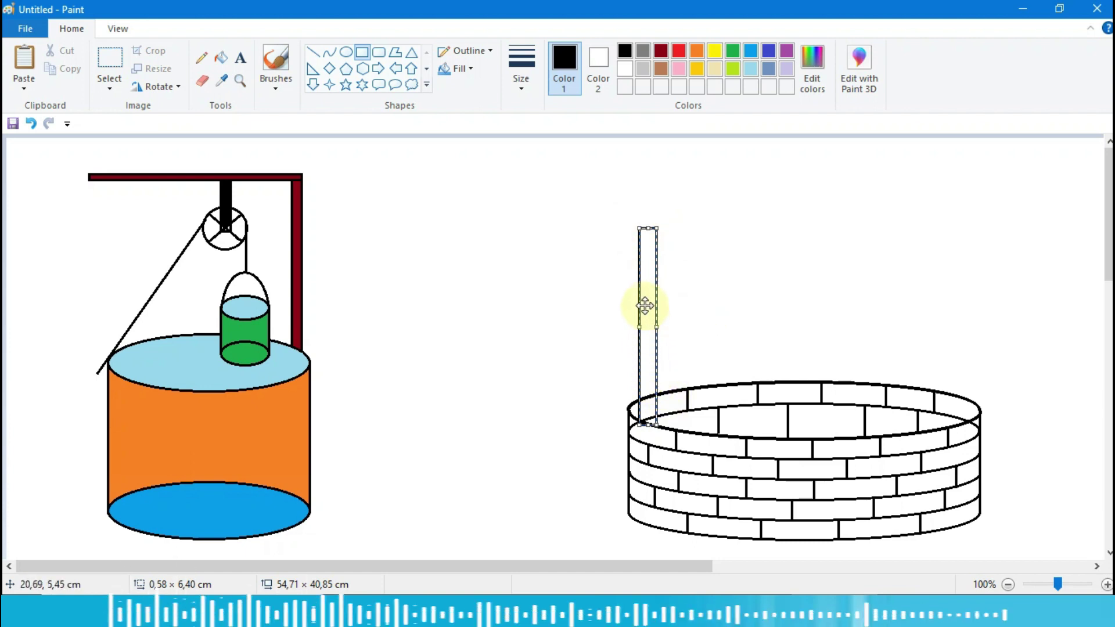
{"action": "left_click_drag", "start_coordinate": [640, 305], "coordinate": [464, 280]}
{"action": "left_click", "coordinate": [500, 308]}
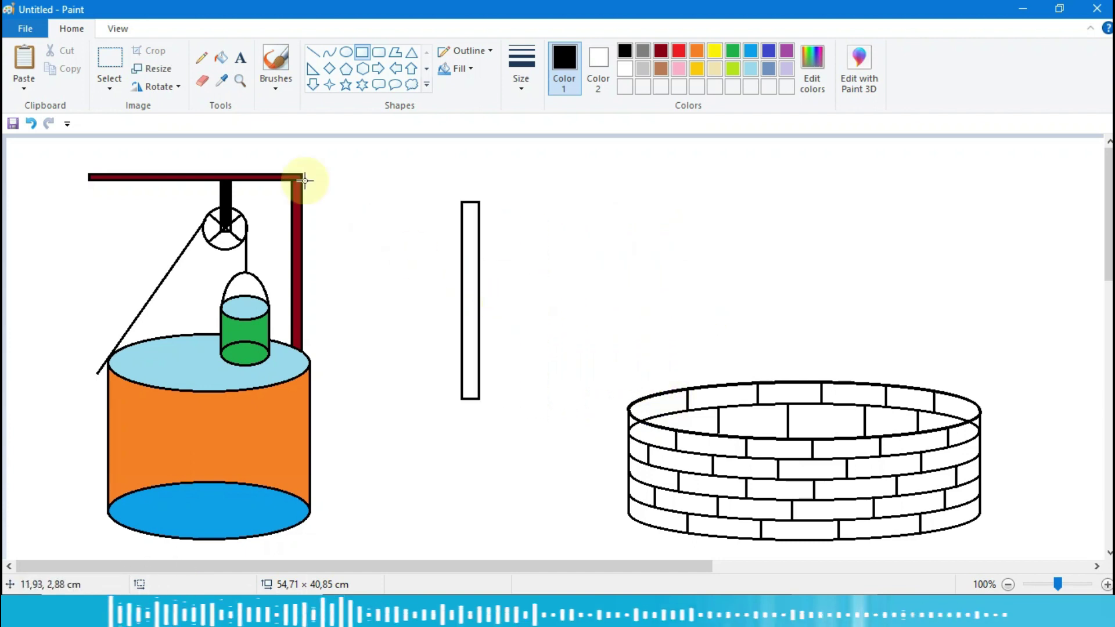
- Select and copy the post, then move the original onto the left end of the brick well's rim
{"action": "left_click", "coordinate": [114, 70]}
{"action": "left_click_drag", "start_coordinate": [440, 191], "coordinate": [509, 424]}
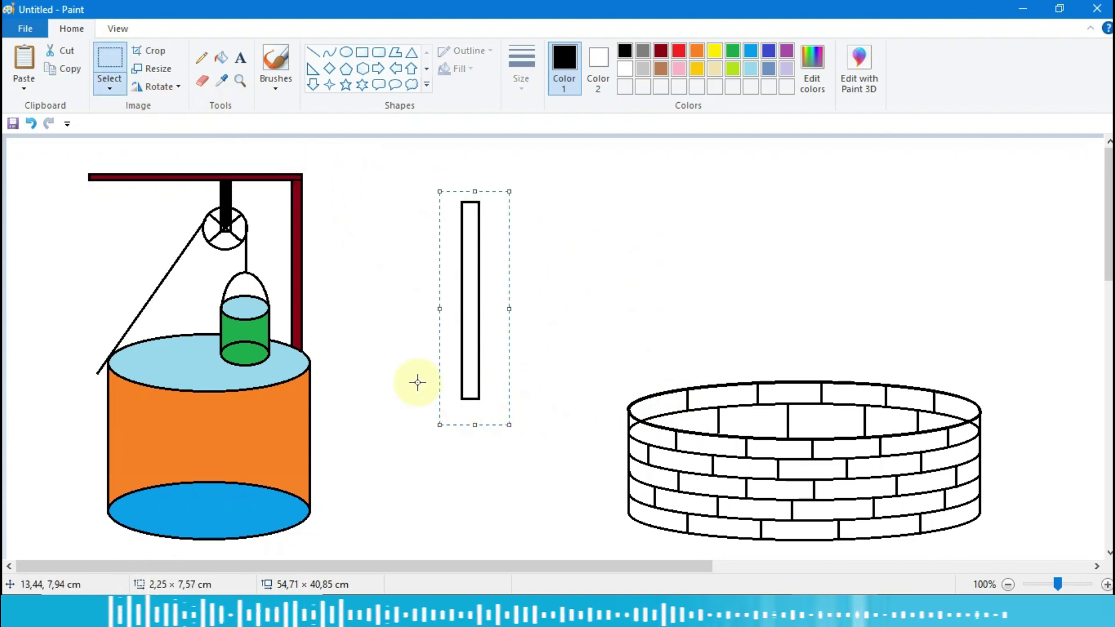
{"action": "left_click", "coordinate": [67, 71]}
{"action": "left_click_drag", "start_coordinate": [469, 288], "coordinate": [649, 317]}
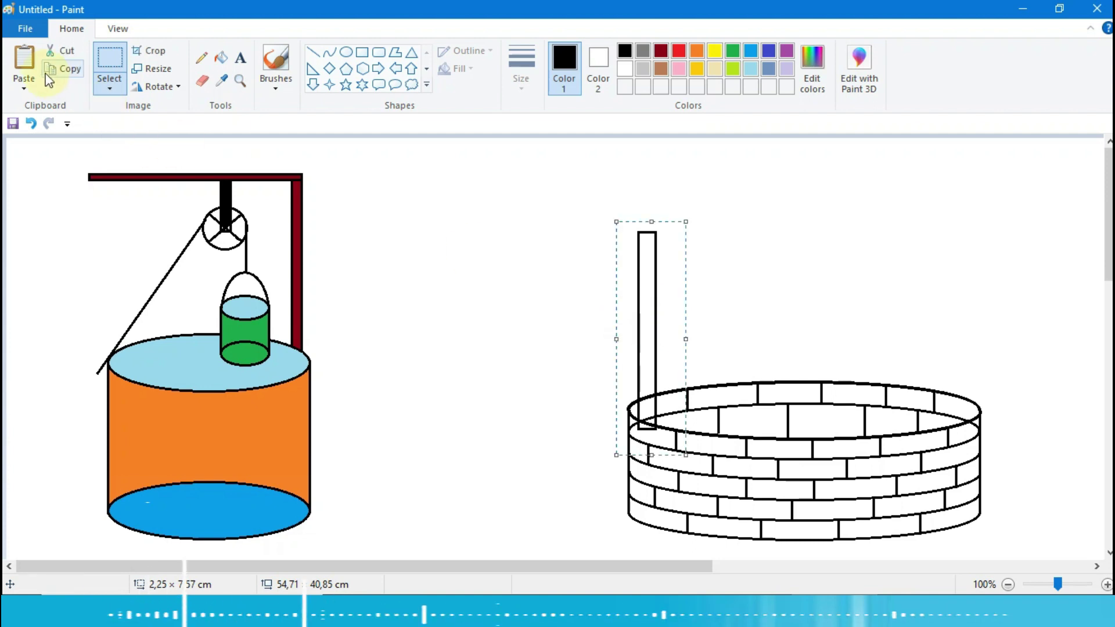
- Paste a copy of the post, align it level with the left post, and shift it horizontally to the right end of the well's rim
{"action": "left_click", "coordinate": [23, 57]}
{"action": "left_click_drag", "start_coordinate": [29, 165], "coordinate": [642, 296]}
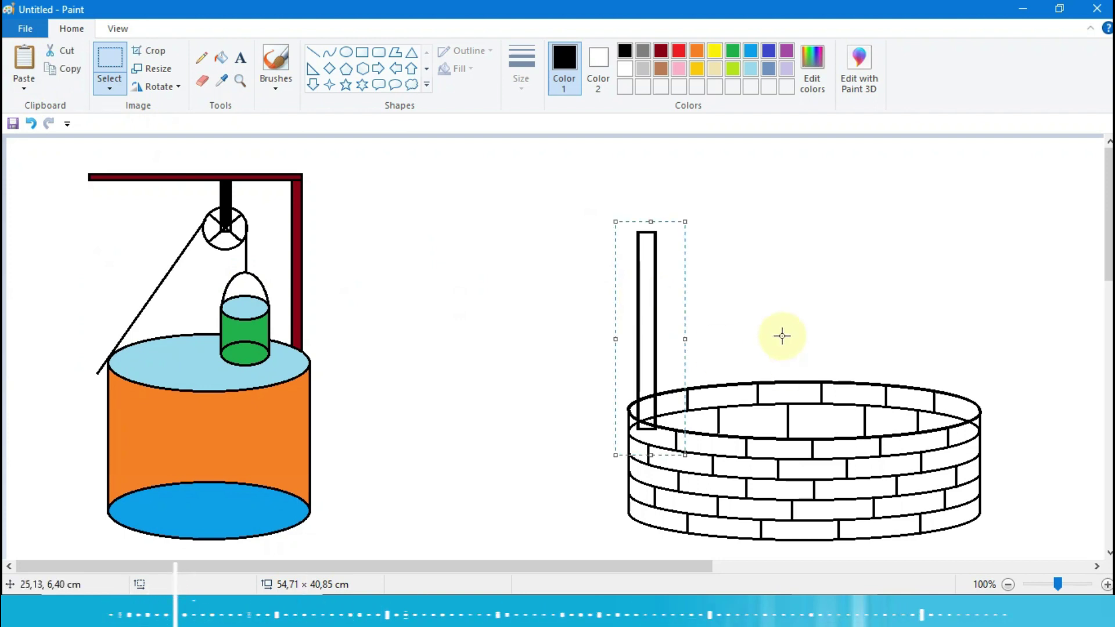
{"action": "key", "text": "Down"}
{"action": "key", "text": "Down"}
{"action": "key", "text": "Down"}
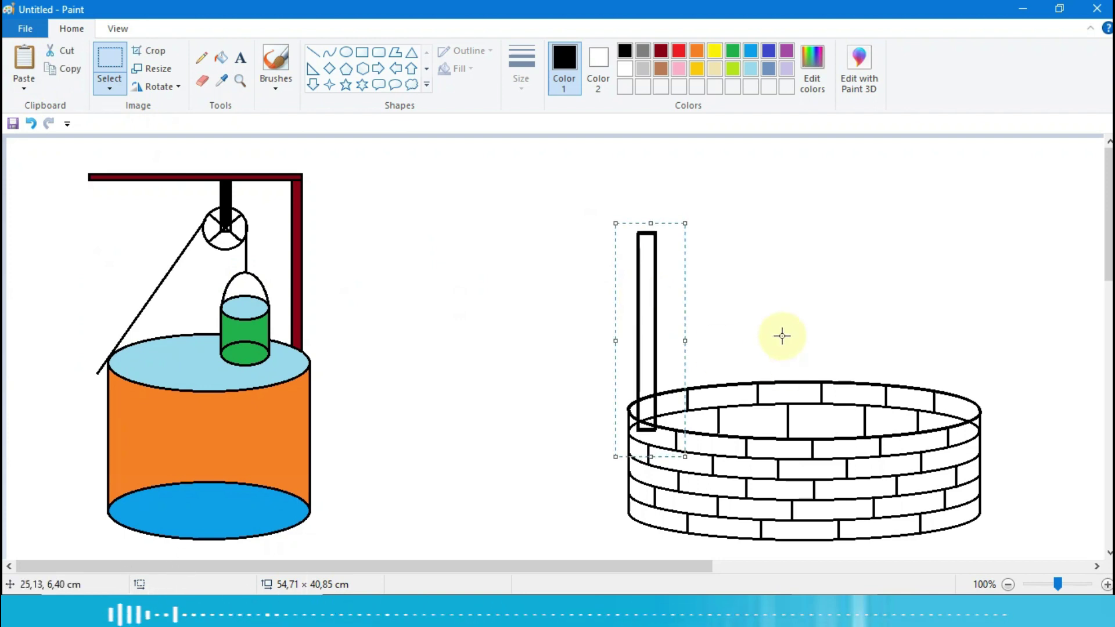
{"action": "key", "text": "Right"}
{"action": "key", "text": "Right"}
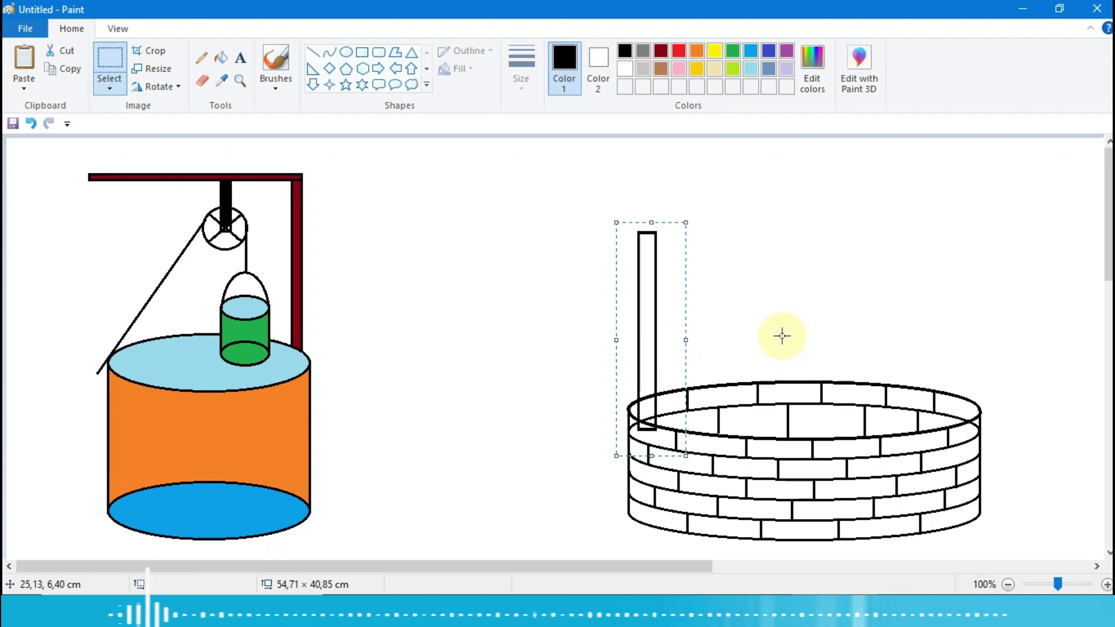
{"action": "key", "text": "Right"}
{"action": "key", "text": "Right"}
{"action": "key", "text": "Right"}
{"action": "key", "text": "Right"}
{"action": "key", "text": "Right"}
{"action": "key", "text": "Right"}
{"action": "key", "text": "Right"}
{"action": "key", "text": "Right"}
{"action": "key", "text": "Right"}
{"action": "key", "text": "Right"}
{"action": "key", "text": "Right"}
{"action": "key", "text": "Right"}
{"action": "key", "text": "Right"}
{"action": "key", "text": "Right"}
{"action": "key", "text": "Right"}
{"action": "key", "text": "Right"}
{"action": "key", "text": "Right"}
{"action": "key", "text": "Right"}
{"action": "key", "text": "Right"}
{"action": "key", "text": "Right"}
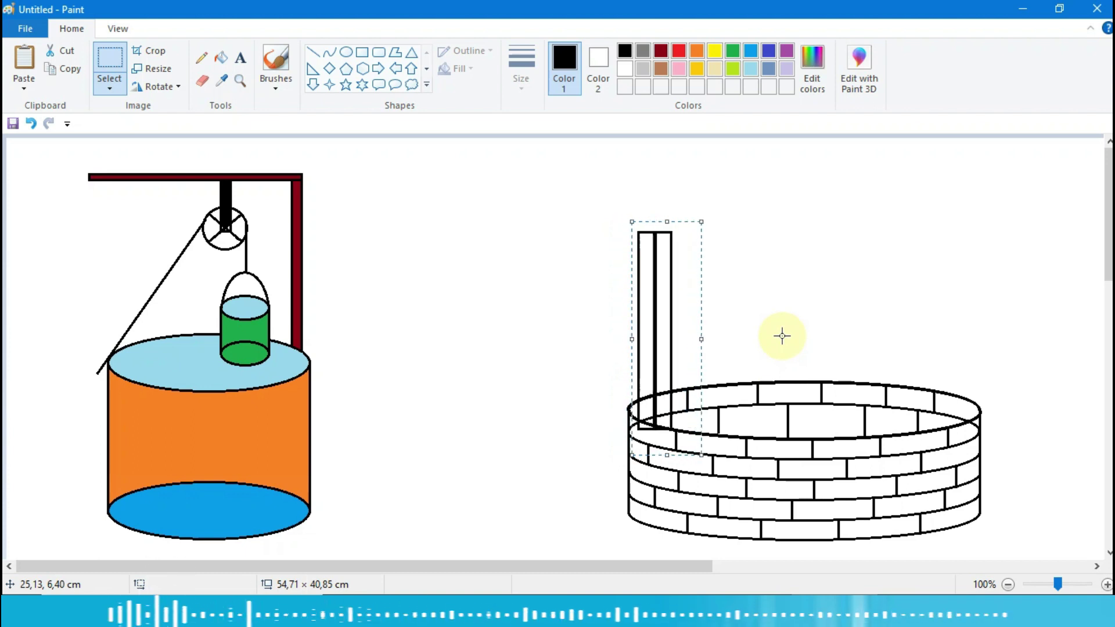
{"action": "key", "text": "Right"}
{"action": "key", "text": "Right"}
{"action": "key", "text": "Right"}
{"action": "key", "text": "Right"}
{"action": "key", "text": "Right"}
{"action": "key", "text": "Right"}
{"action": "key", "text": "Right"}
{"action": "key", "text": "Right"}
{"action": "key", "text": "Right"}
{"action": "key", "text": "Right"}
{"action": "key", "text": "Right"}
{"action": "key", "text": "Right"}
{"action": "key", "text": "Right"}
{"action": "key", "text": "Right"}
{"action": "key", "text": "Right"}
{"action": "key", "text": "Right"}
{"action": "key", "text": "Right"}
{"action": "key", "text": "Right"}
{"action": "key", "text": "Right"}
{"action": "key", "text": "Right"}
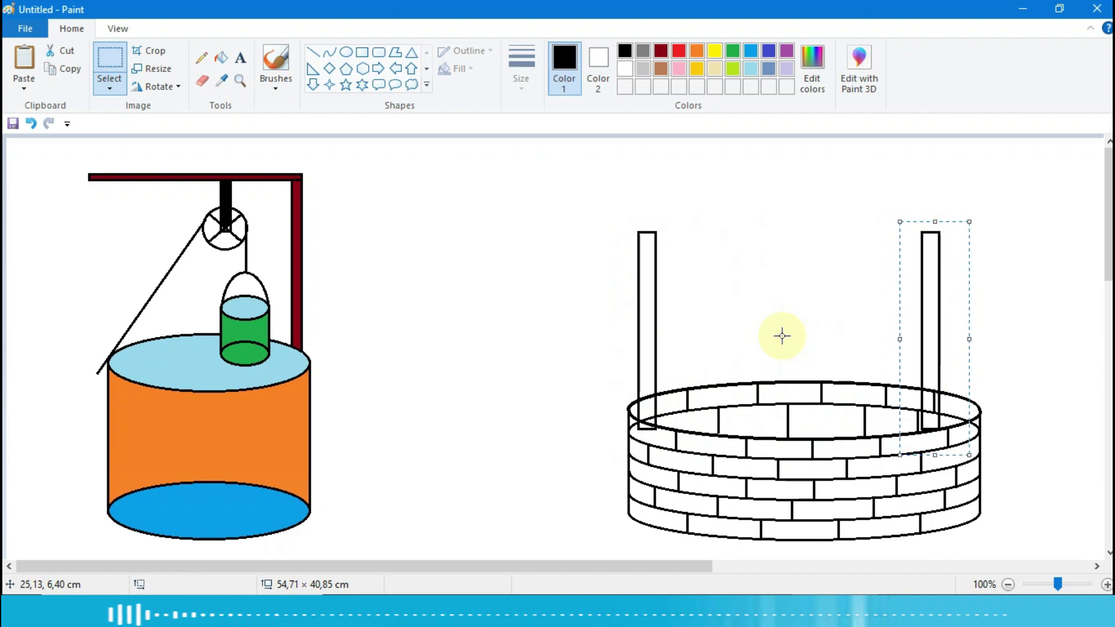
{"action": "key", "text": "Right"}
{"action": "key", "text": "Right"}
{"action": "key", "text": "Right"}
{"action": "key", "text": "Right"}
{"action": "key", "text": "Right"}
{"action": "key", "text": "Right"}
{"action": "key", "text": "Right"}
{"action": "key", "text": "Right"}
{"action": "key", "text": "Right"}
{"action": "key", "text": "Right"}
{"action": "key", "text": "Right"}
{"action": "key", "text": "Right"}
{"action": "key", "text": "Right"}
{"action": "key", "text": "Right"}
{"action": "key", "text": "Right"}
{"action": "key", "text": "Right"}
{"action": "key", "text": "Right"}
{"action": "key", "text": "Right"}
{"action": "key", "text": "Right"}
{"action": "key", "text": "Right"}
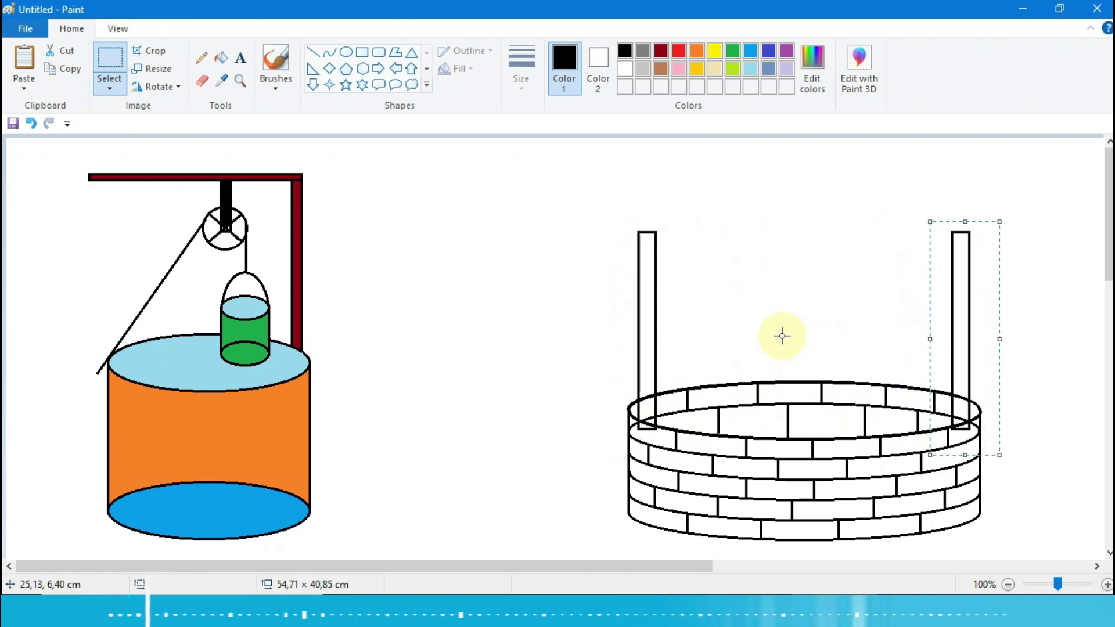
{"action": "key", "text": "Right"}
{"action": "key", "text": "Right"}
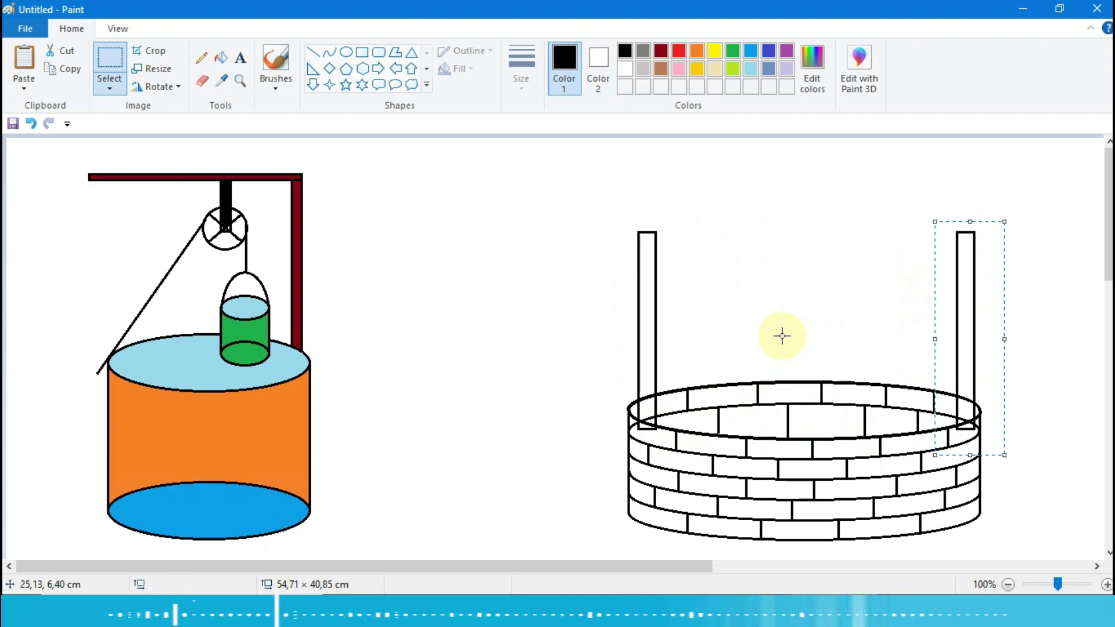
{"action": "key", "text": "Left"}
{"action": "key", "text": "Left"}
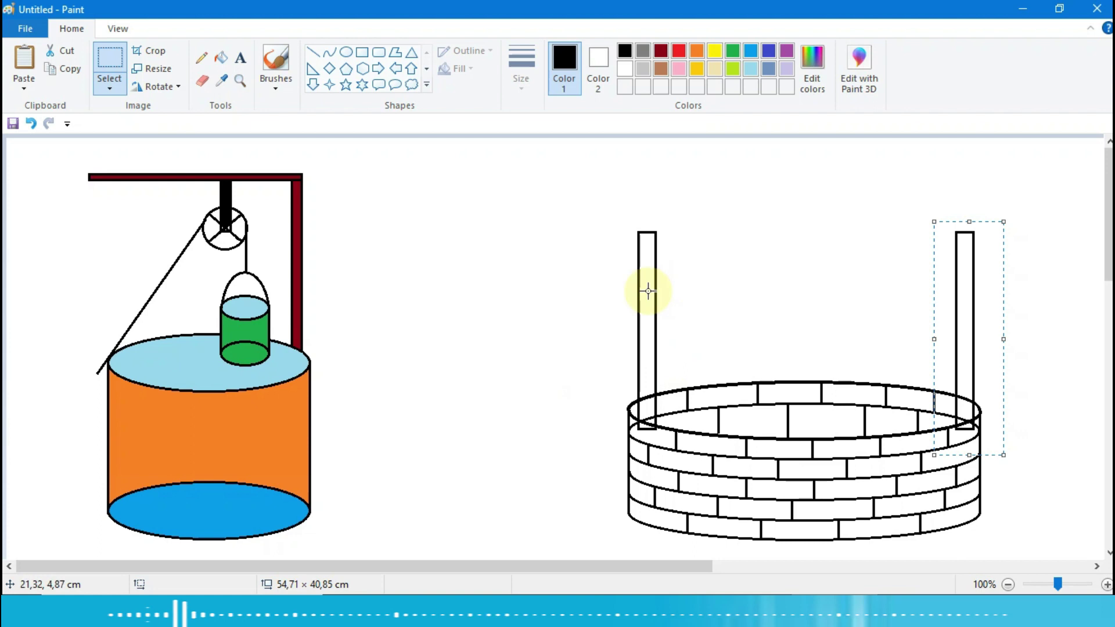
{"action": "left_click", "coordinate": [545, 302]}
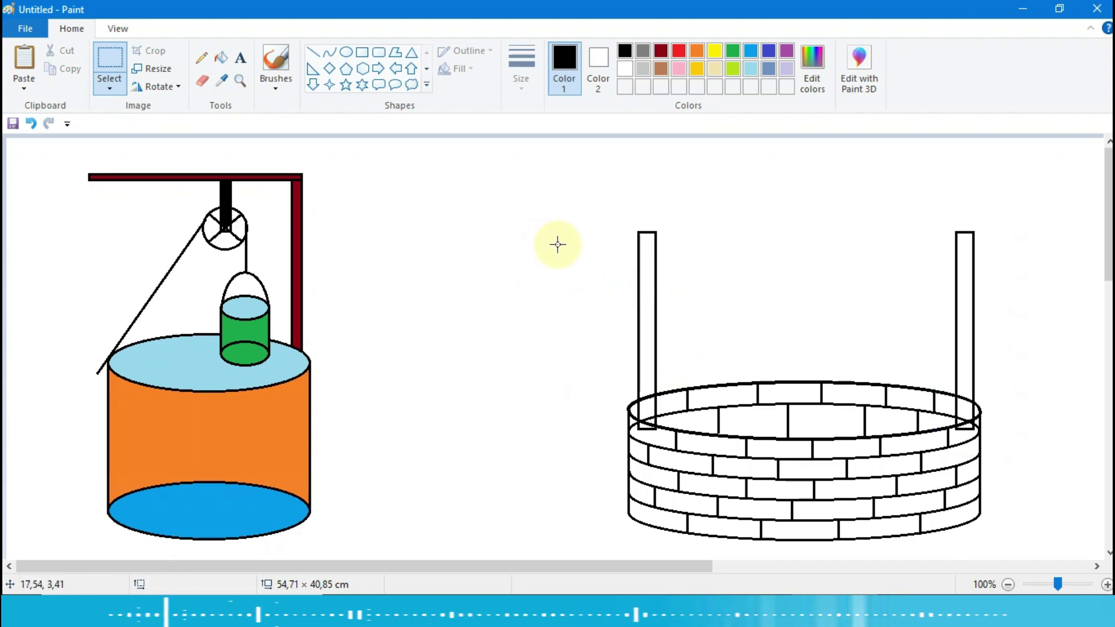
- Draw a horizontal rounded-rectangle crossbar about 11.83 × 0.53 cm across the upper part of both posts
{"action": "left_click", "coordinate": [379, 52]}
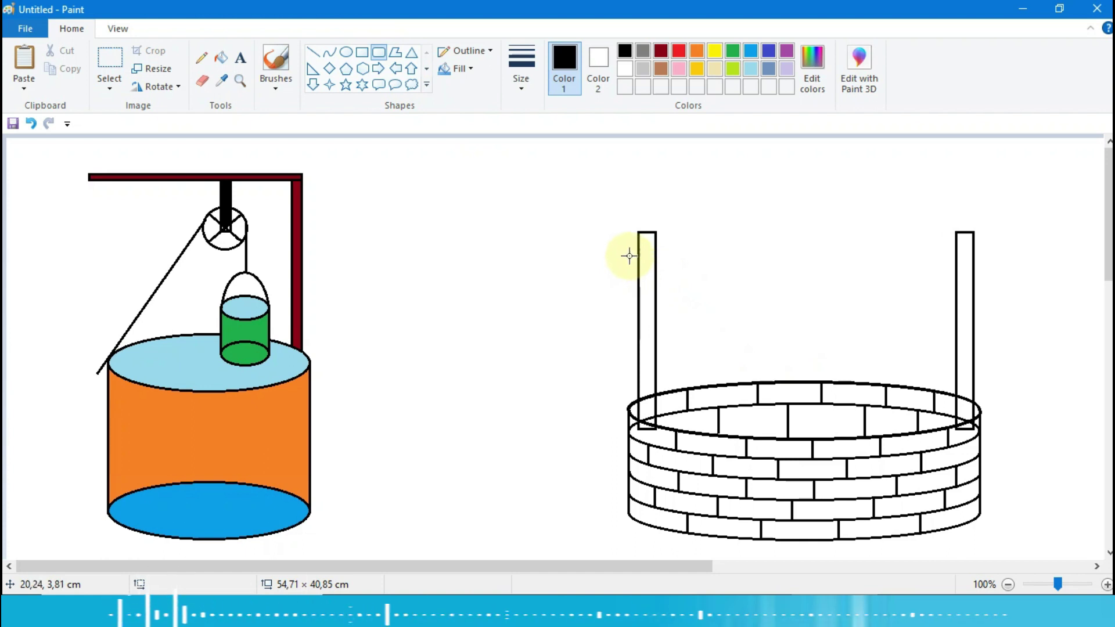
{"action": "left_click_drag", "start_coordinate": [630, 257], "coordinate": [993, 271]}
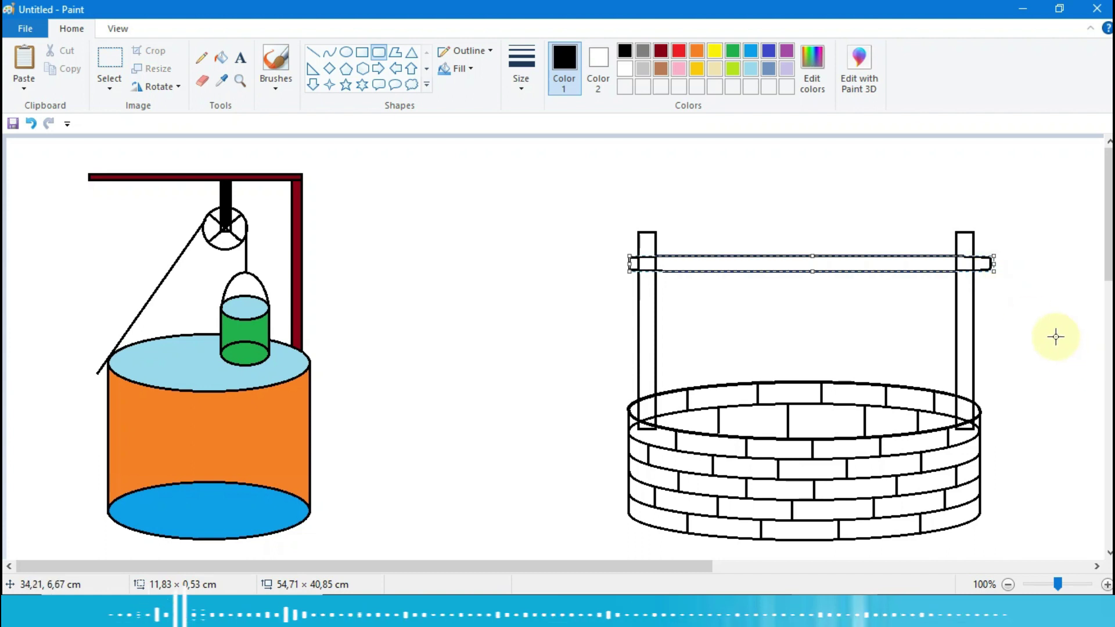
{"action": "left_click", "coordinate": [1035, 341]}
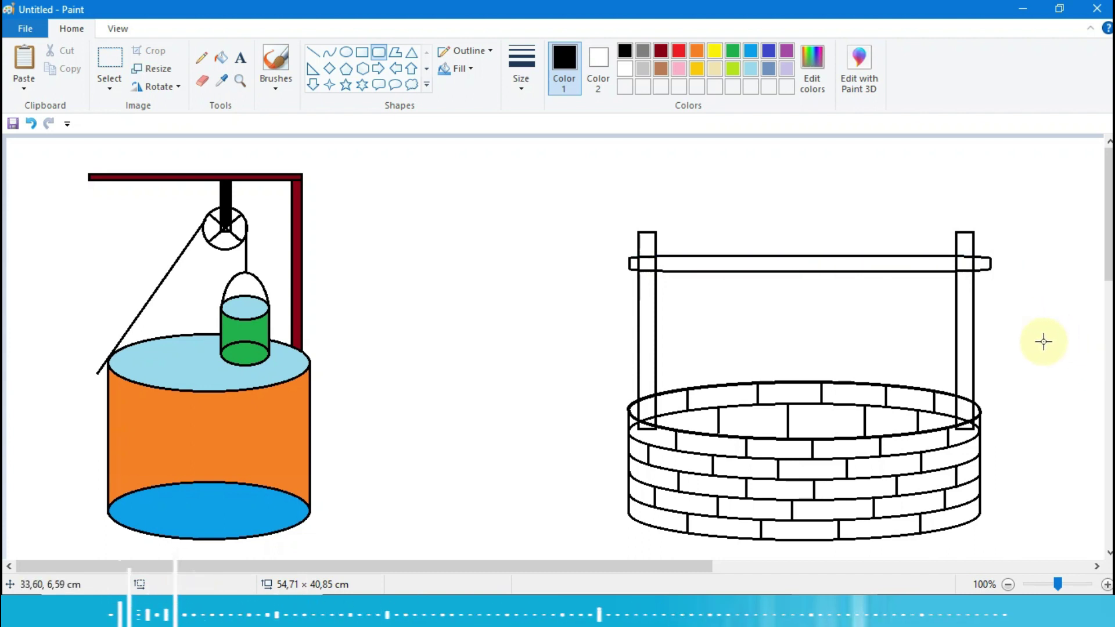
- Draw a rounded-rectangle axle stub about 0.74 × 0.26 cm at the crossbar's right end and join a vertical crank arm about 0.34 × 1.22 cm to it
{"action": "left_click_drag", "start_coordinate": [667, 566], "coordinate": [884, 567]}
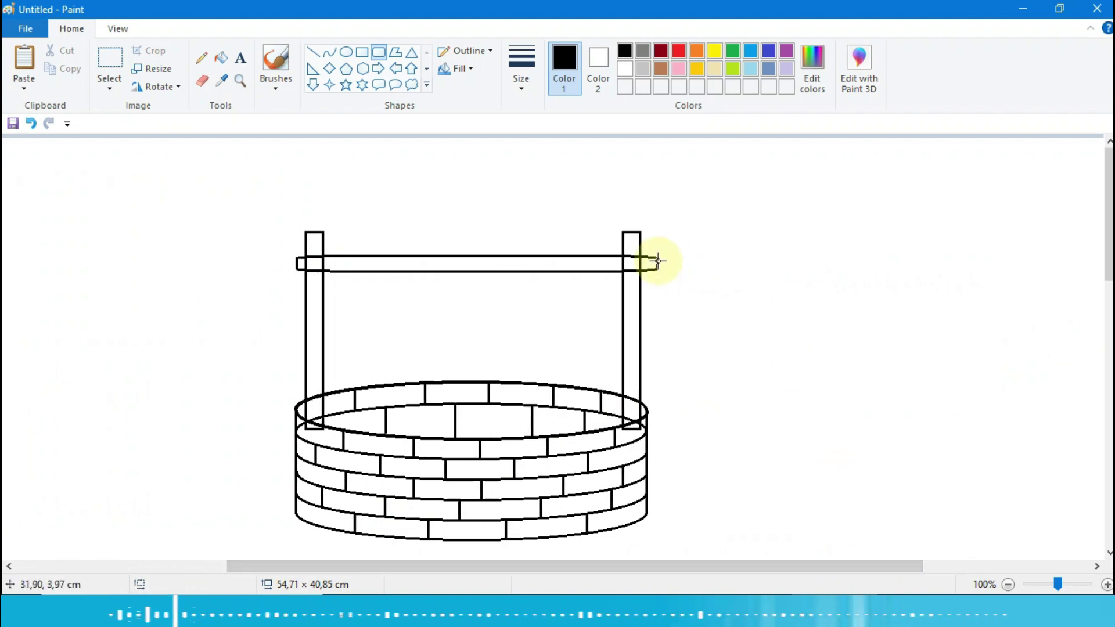
{"action": "left_click_drag", "start_coordinate": [656, 261], "coordinate": [680, 267]}
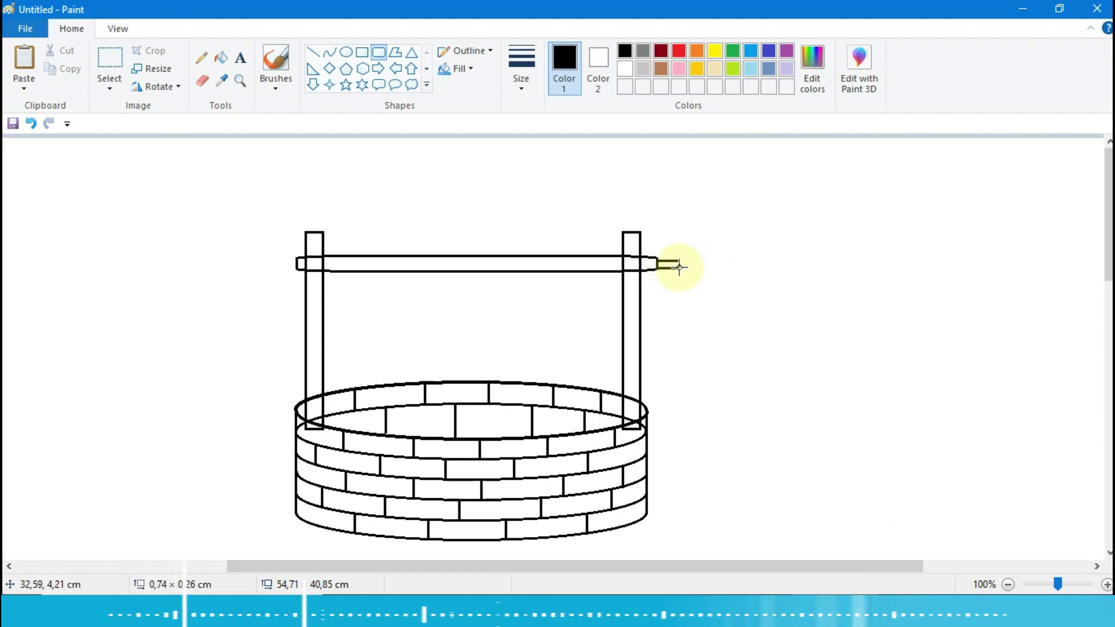
{"action": "left_click", "coordinate": [687, 268]}
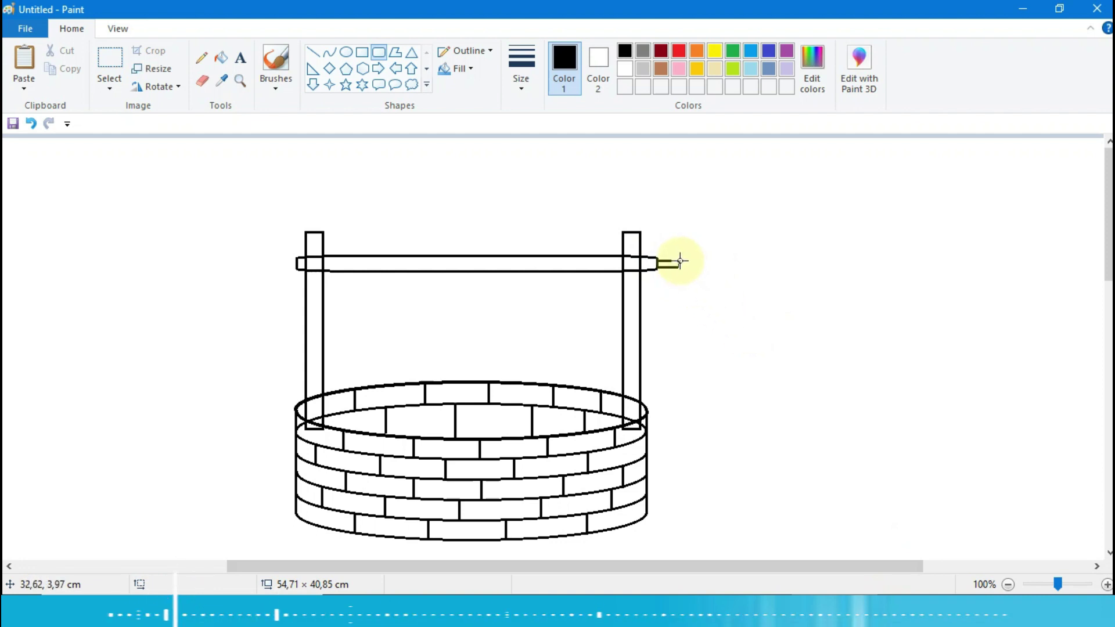
{"action": "left_click_drag", "start_coordinate": [678, 261], "coordinate": [688, 298]}
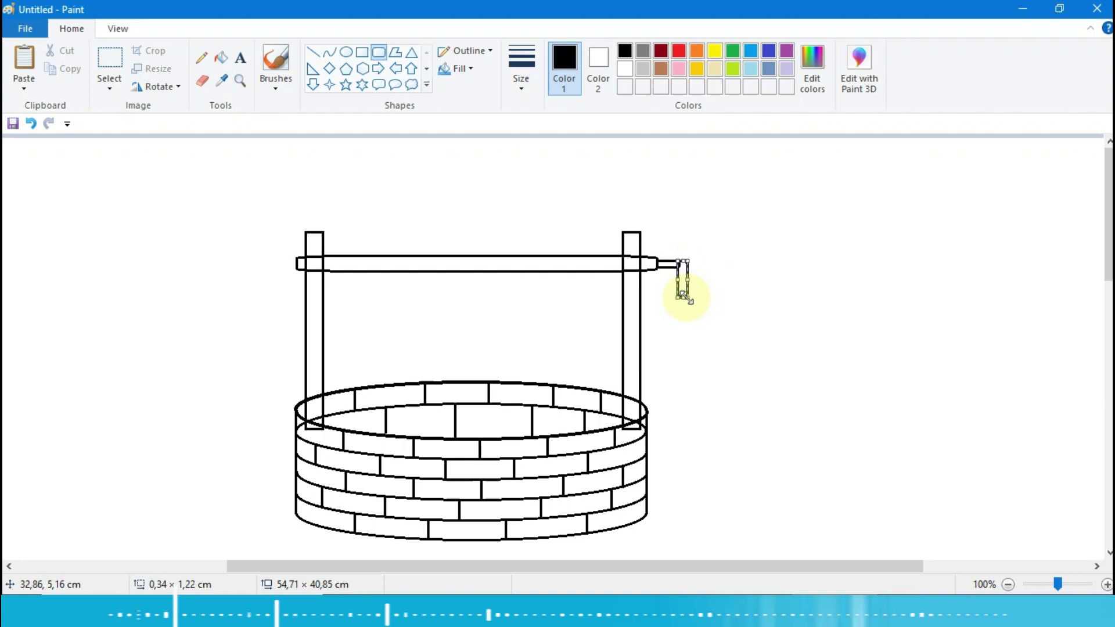
{"action": "key", "text": "Right"}
{"action": "key", "text": "Right"}
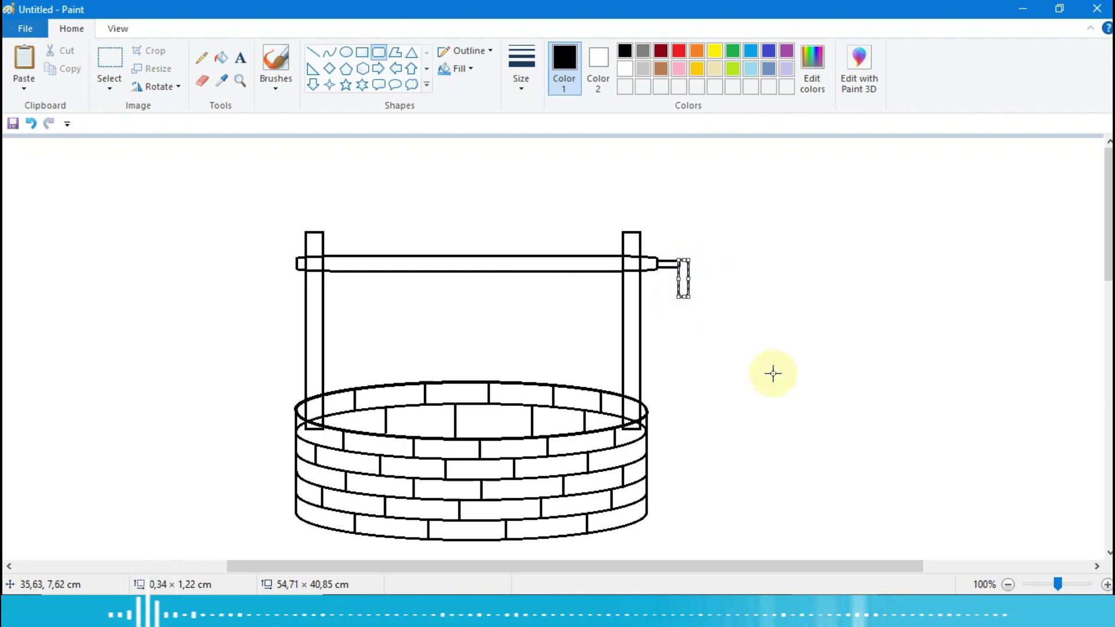
{"action": "left_click", "coordinate": [783, 349]}
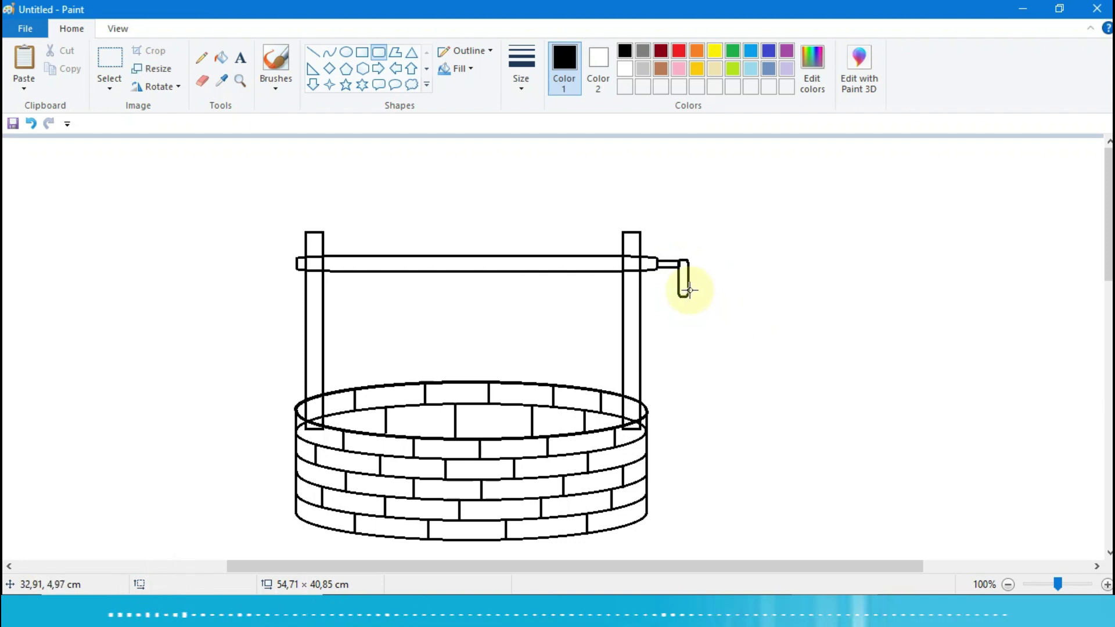
- Draw a horizontal rounded-rectangle handle about 1.59 × 0.24 cm extending right from the lower end of the crank arm
{"action": "left_click_drag", "start_coordinate": [689, 291], "coordinate": [737, 295]}
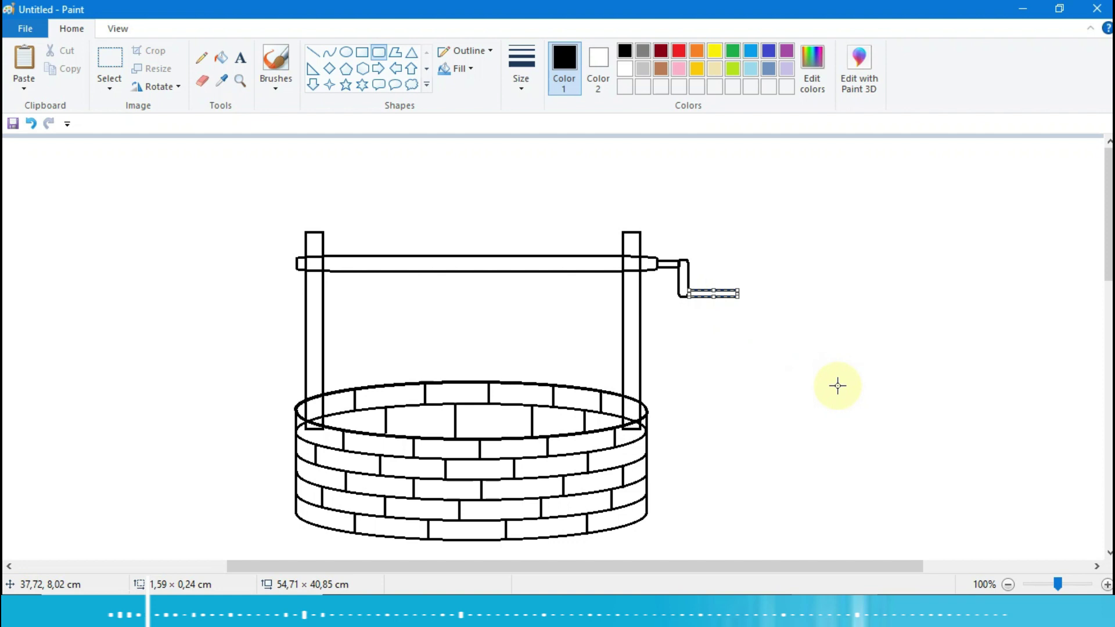
{"action": "key", "text": "Up"}
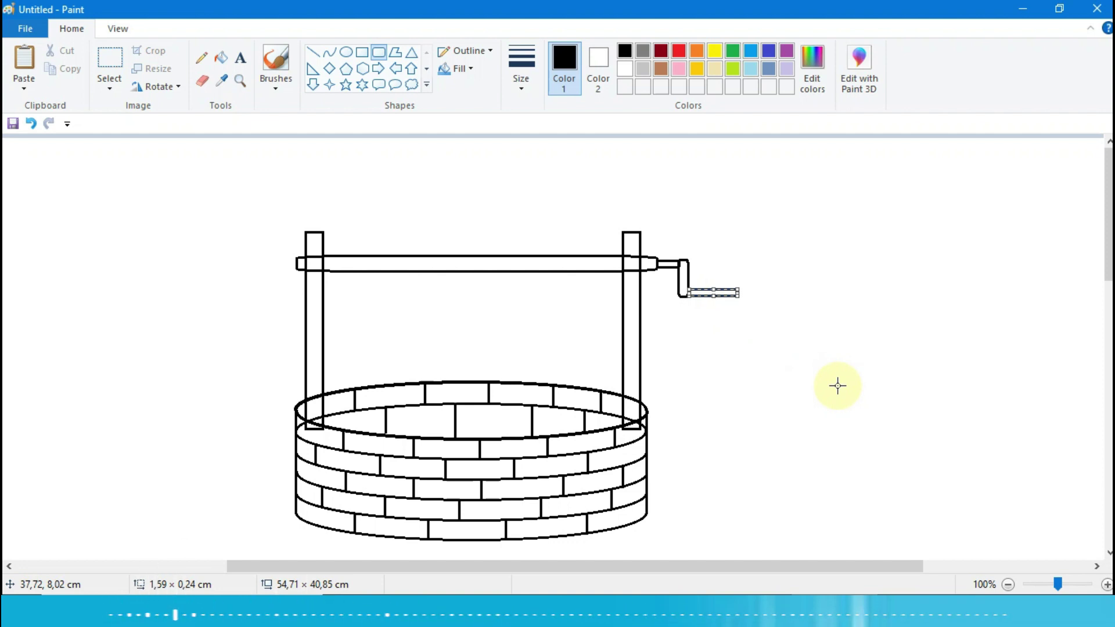
{"action": "left_click", "coordinate": [888, 392]}
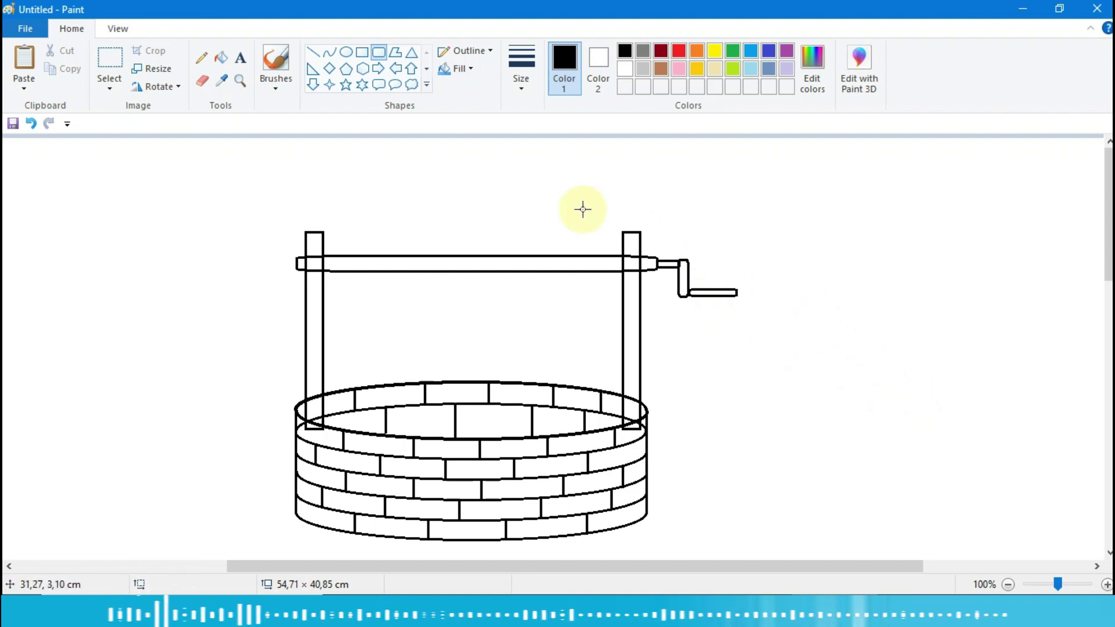
- Draw a tall pentagon in the blank area right of the brick well and cut away its upper part to leave an open bucket body
{"action": "left_click", "coordinate": [346, 70]}
{"action": "left_click_drag", "start_coordinate": [831, 275], "coordinate": [914, 467]}
{"action": "left_click", "coordinate": [1003, 463]}
{"action": "left_click", "coordinate": [132, 84]}
{"action": "left_click_drag", "start_coordinate": [817, 261], "coordinate": [1014, 411]}
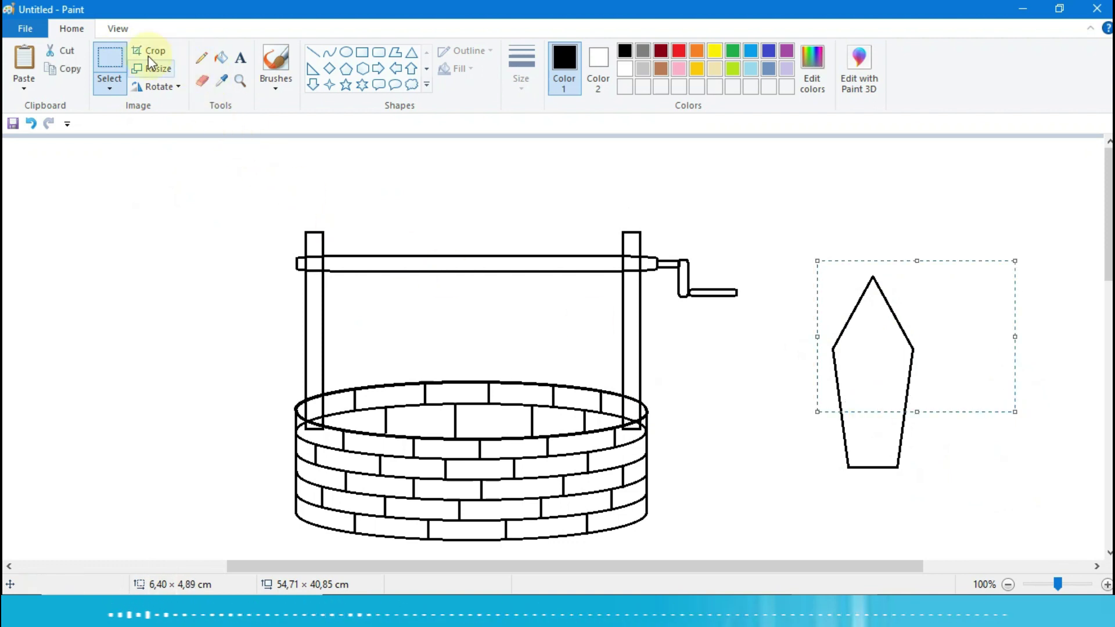
{"action": "left_click", "coordinate": [64, 52]}
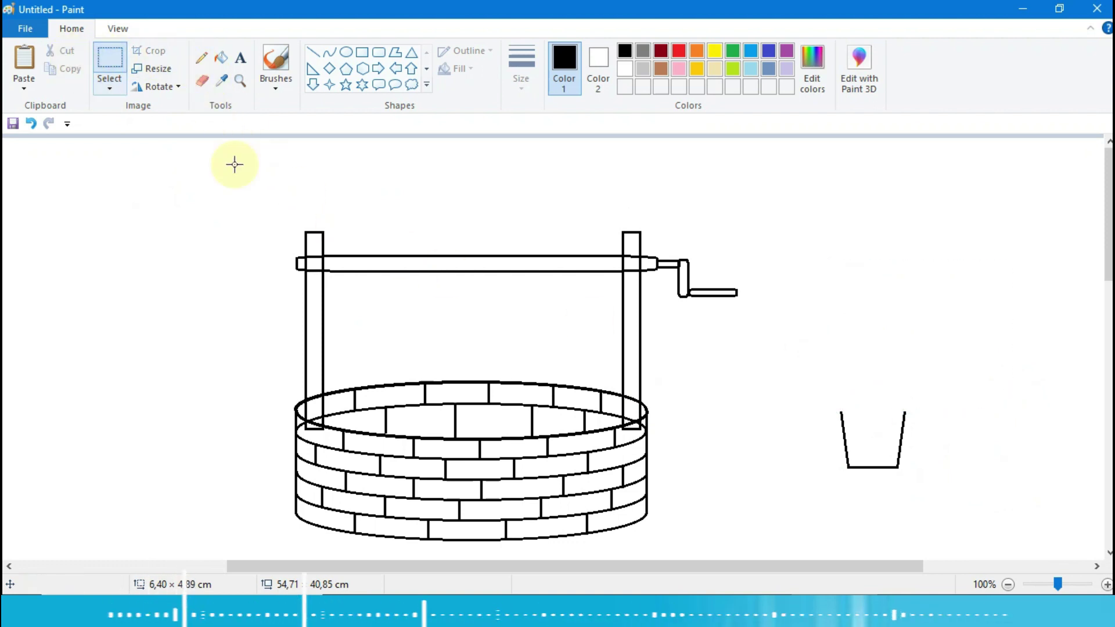
- Draw a flat ellipse across the bucket's open top as its rim, with its ends meeting the slanted sides
{"action": "left_click", "coordinate": [347, 53]}
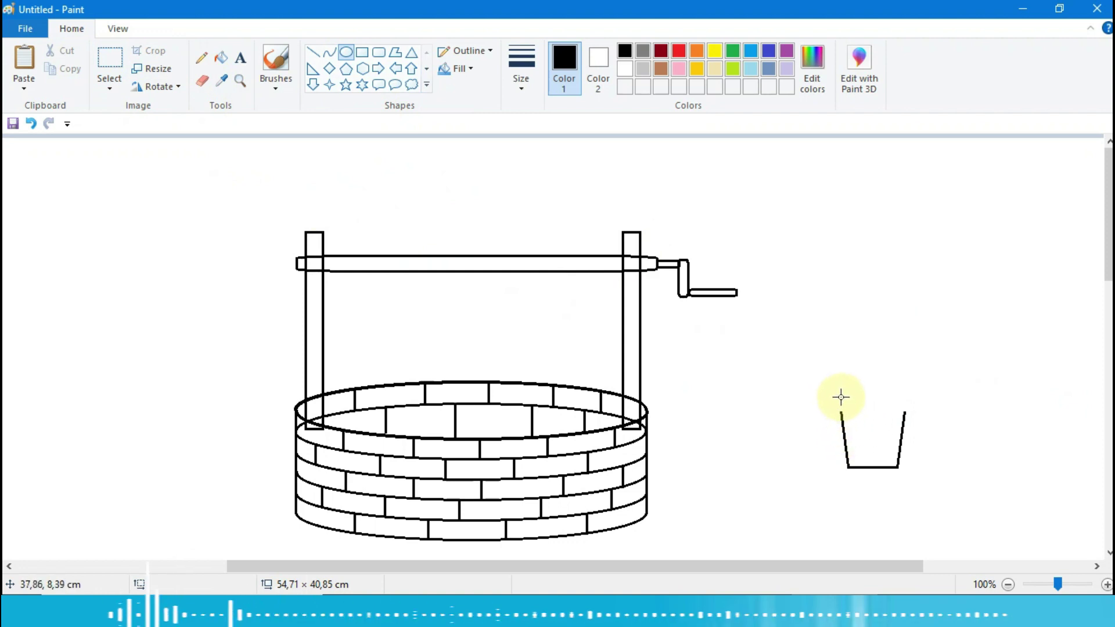
{"action": "left_click_drag", "start_coordinate": [839, 397], "coordinate": [905, 426]}
{"action": "left_click_drag", "start_coordinate": [839, 405], "coordinate": [837, 398]}
{"action": "left_click", "coordinate": [1002, 486]}
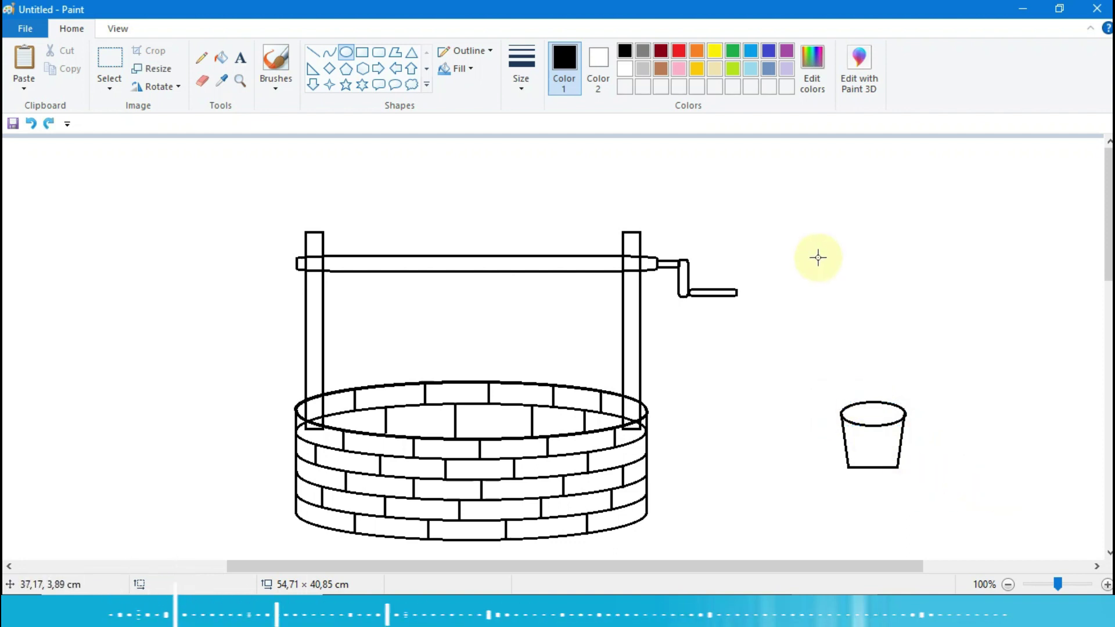
- Draw a curve between the two ends of the bucket's rim and bend it upward into an arched handle
{"action": "left_click", "coordinate": [330, 51]}
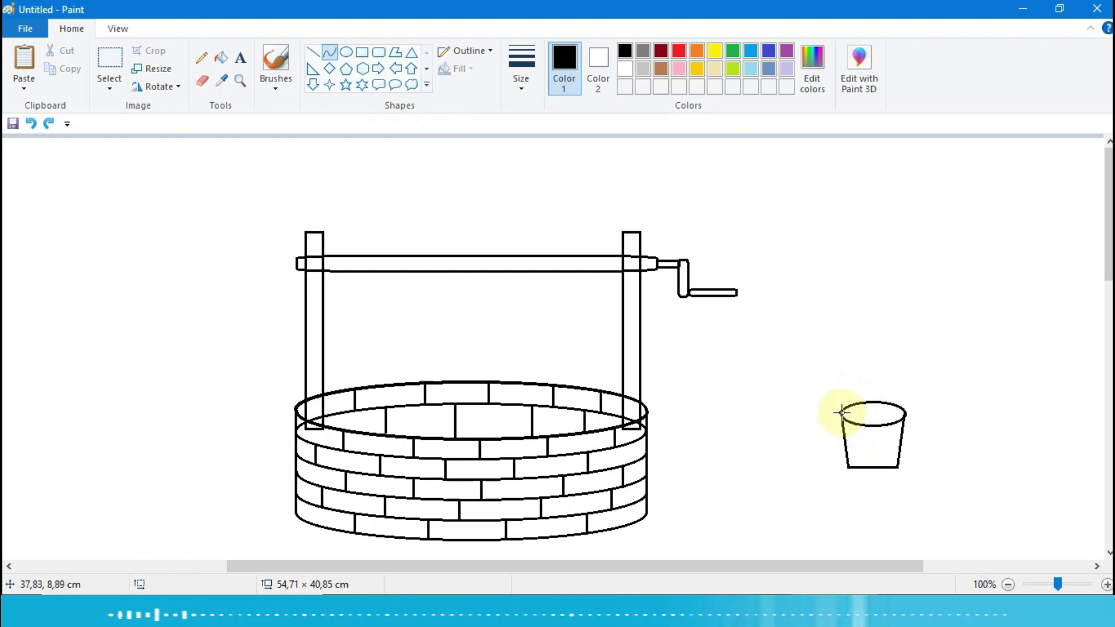
{"action": "left_click_drag", "start_coordinate": [843, 413], "coordinate": [901, 413]}
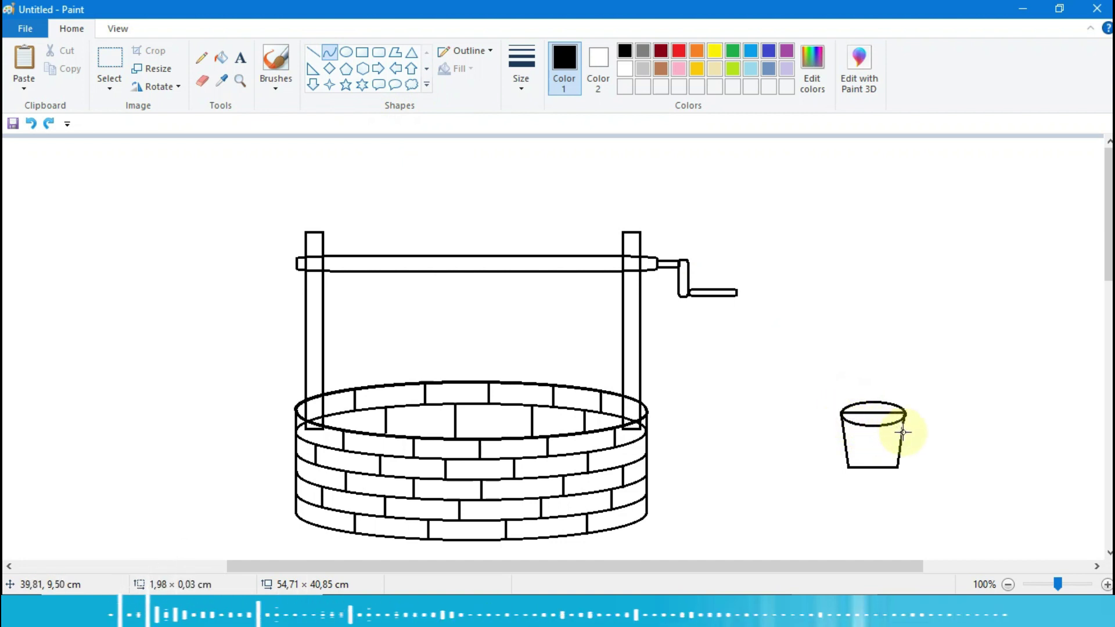
{"action": "left_click_drag", "start_coordinate": [859, 411], "coordinate": [911, 388]}
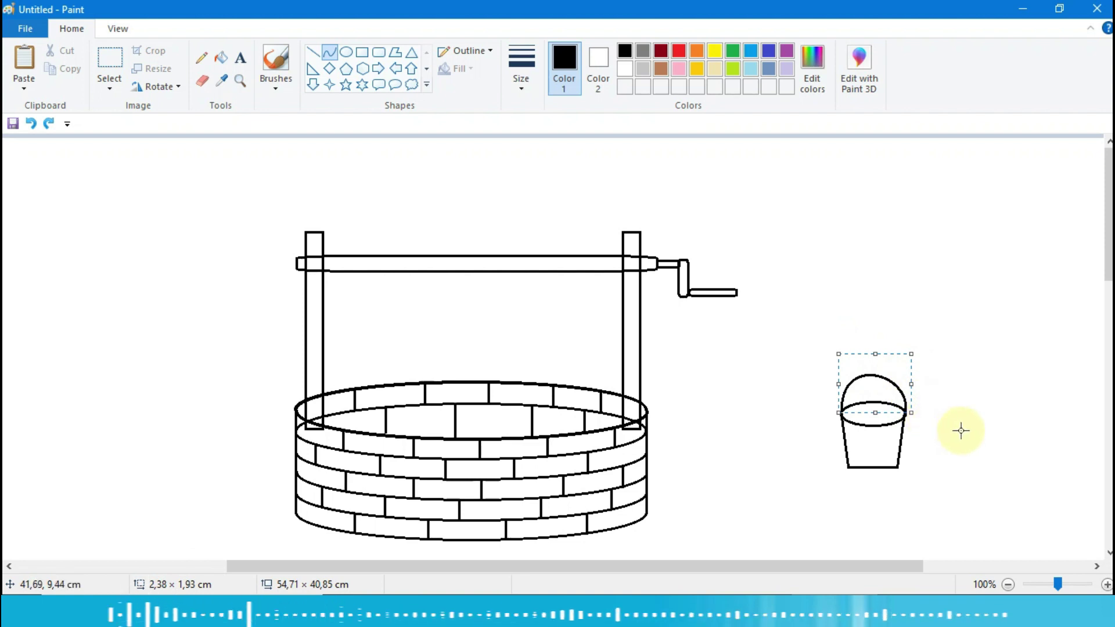
{"action": "left_click", "coordinate": [857, 455]}
- Select the whole bucket and move it to the middle of the brick well, hanging below the crossbar over the back rim
{"action": "left_click", "coordinate": [109, 58]}
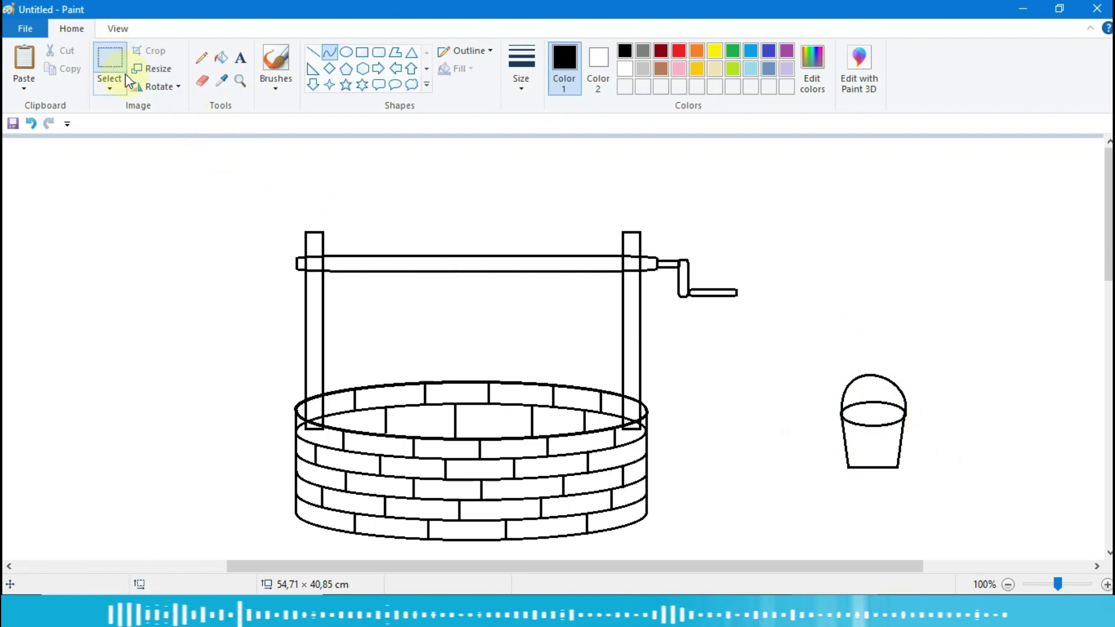
{"action": "mouse_move", "coordinate": [813, 344]}
{"action": "left_mouse_down"}
{"action": "mouse_move", "coordinate": [926, 481]}
{"action": "mouse_move", "coordinate": [692, 416]}
{"action": "mouse_move", "coordinate": [495, 387]}
{"action": "left_mouse_up"}
{"action": "left_click_drag", "start_coordinate": [495, 386], "coordinate": [501, 387]}
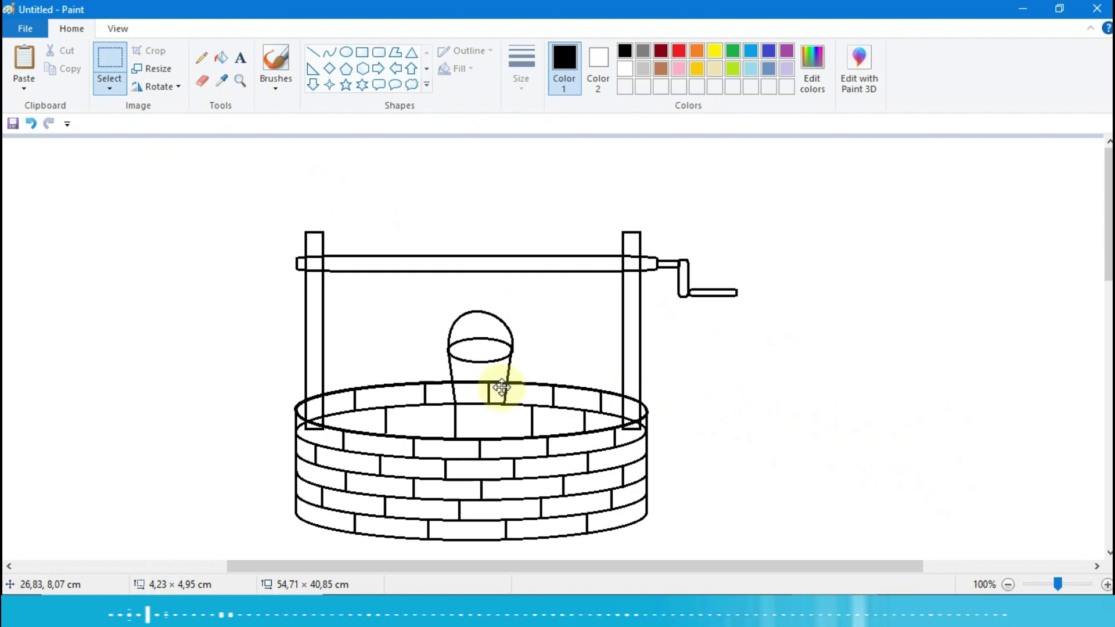
{"action": "left_click", "coordinate": [837, 409]}
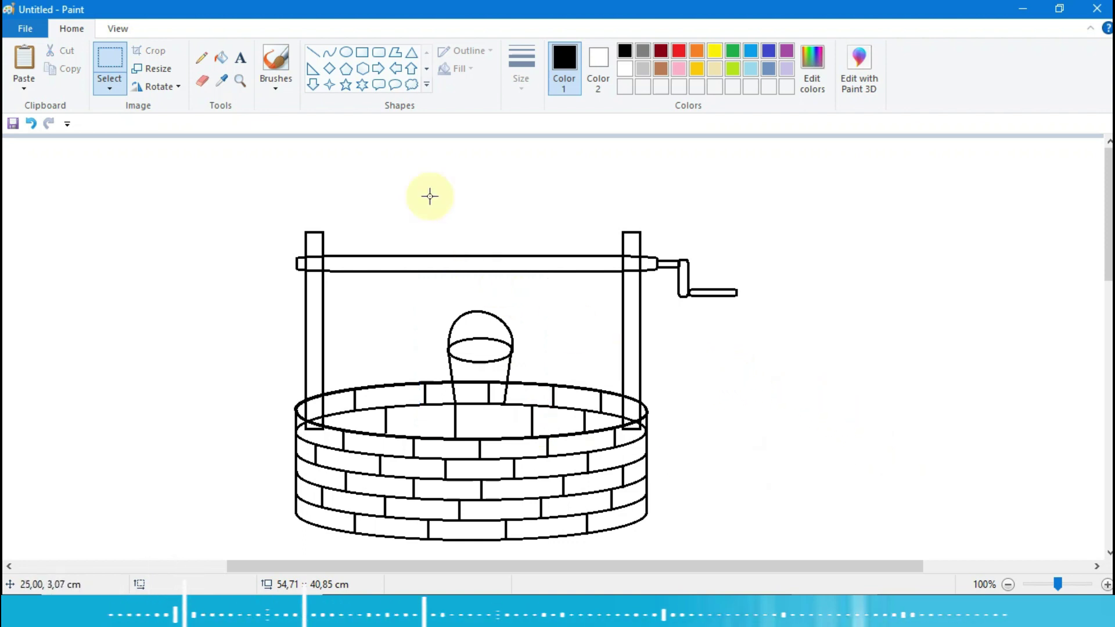
- Draw a narrow vertical rounded-rectangle rope about 0.24 × 1.96 cm from the crossbar down to the top of the bucket's handle
{"action": "left_click", "coordinate": [381, 57]}
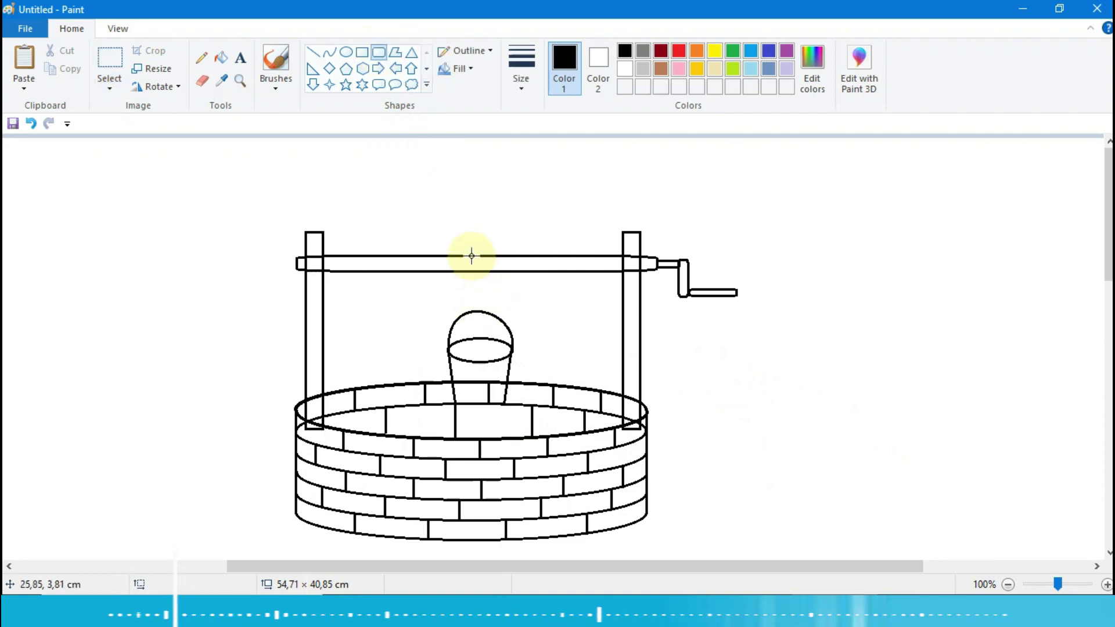
{"action": "left_click_drag", "start_coordinate": [473, 253], "coordinate": [481, 309]}
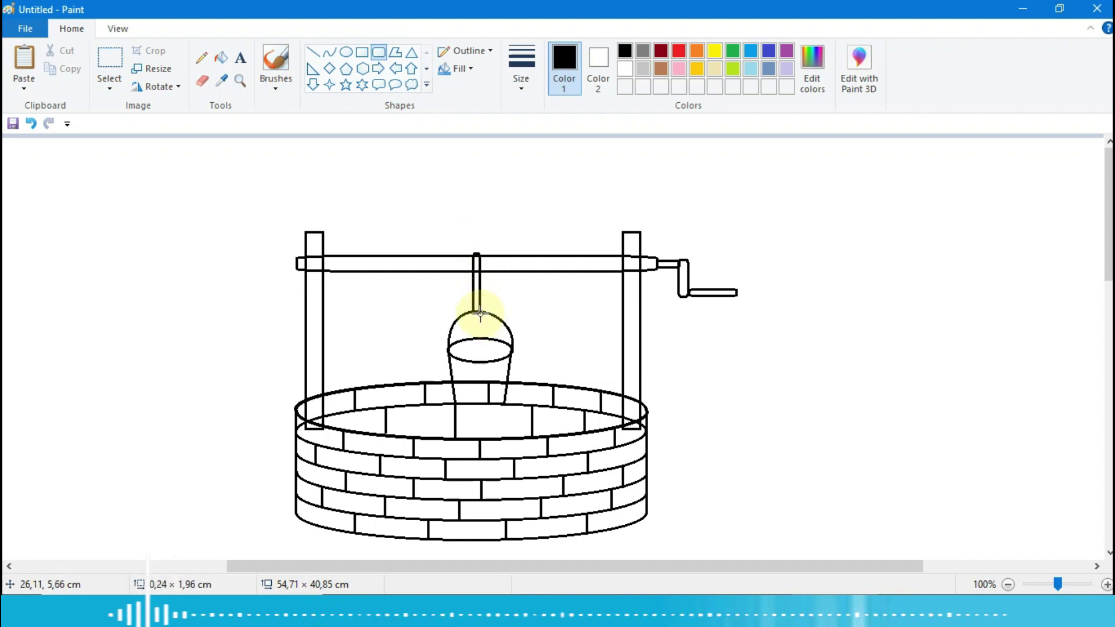
{"action": "left_click", "coordinate": [749, 378]}
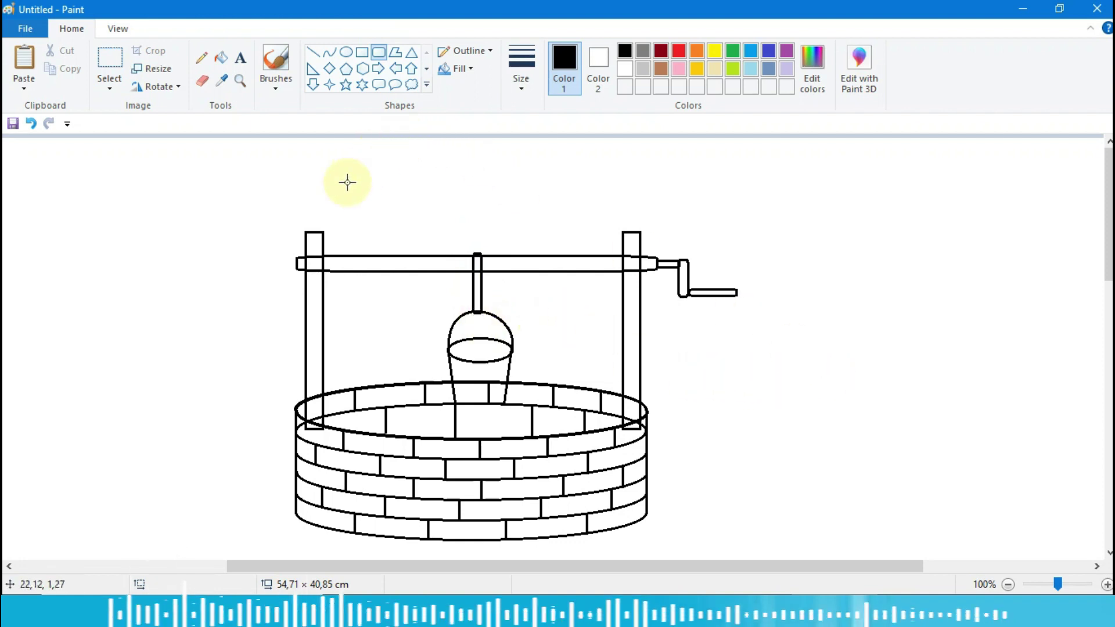
- Draw a rounded-rectangle rope coil about 0.29 × 0.74 cm around the crossbar and nudge it against the right side of the rope
{"action": "left_click", "coordinate": [240, 81]}
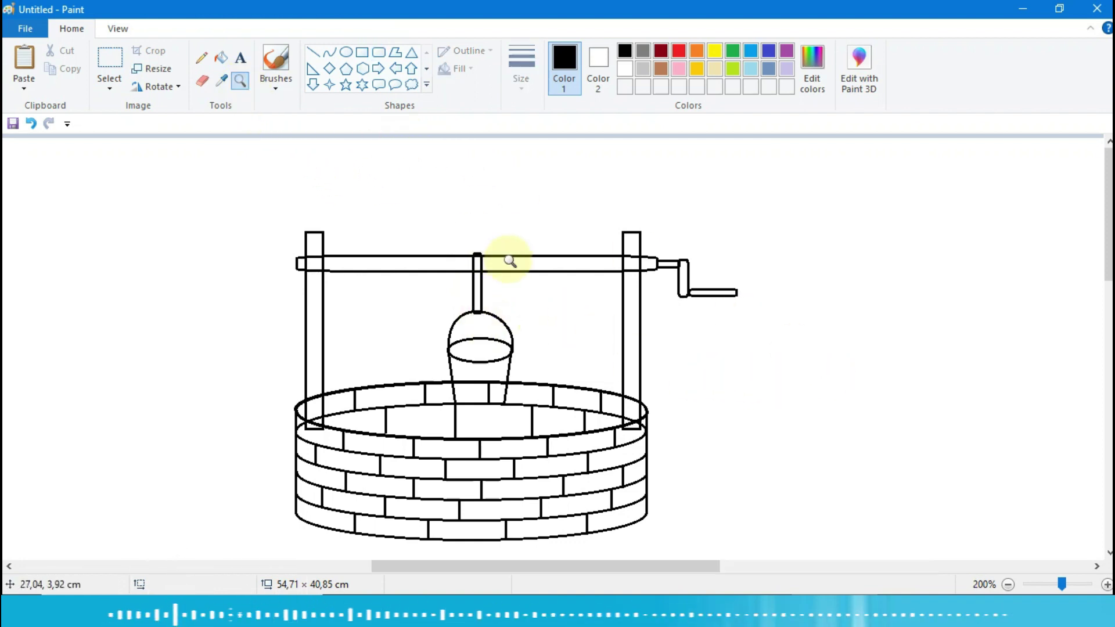
{"action": "left_click", "coordinate": [505, 257]}
{"action": "scroll", "coordinate": [583, 274], "scroll_direction": "down", "scroll_amount": 2}
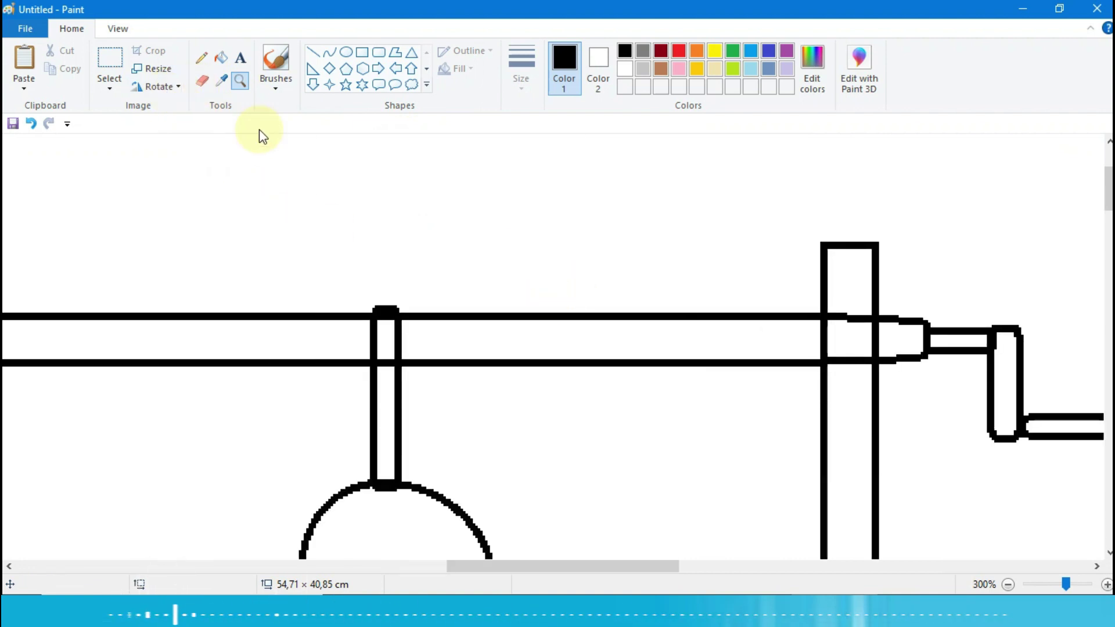
{"action": "left_click", "coordinate": [380, 57]}
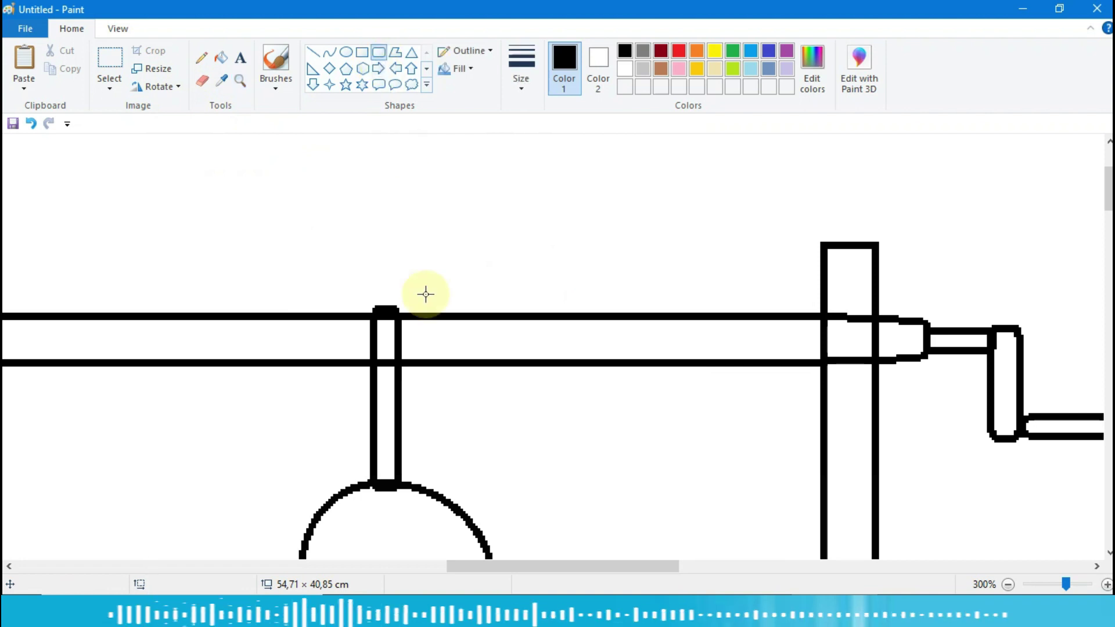
{"action": "left_click_drag", "start_coordinate": [403, 308], "coordinate": [425, 351]}
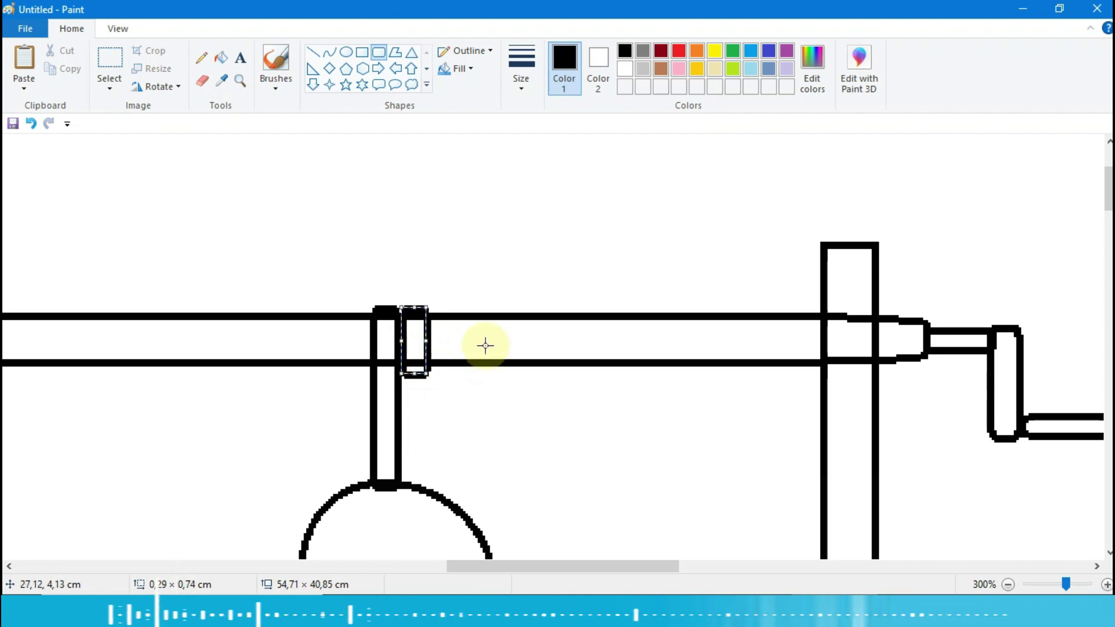
{"action": "key", "text": "Left"}
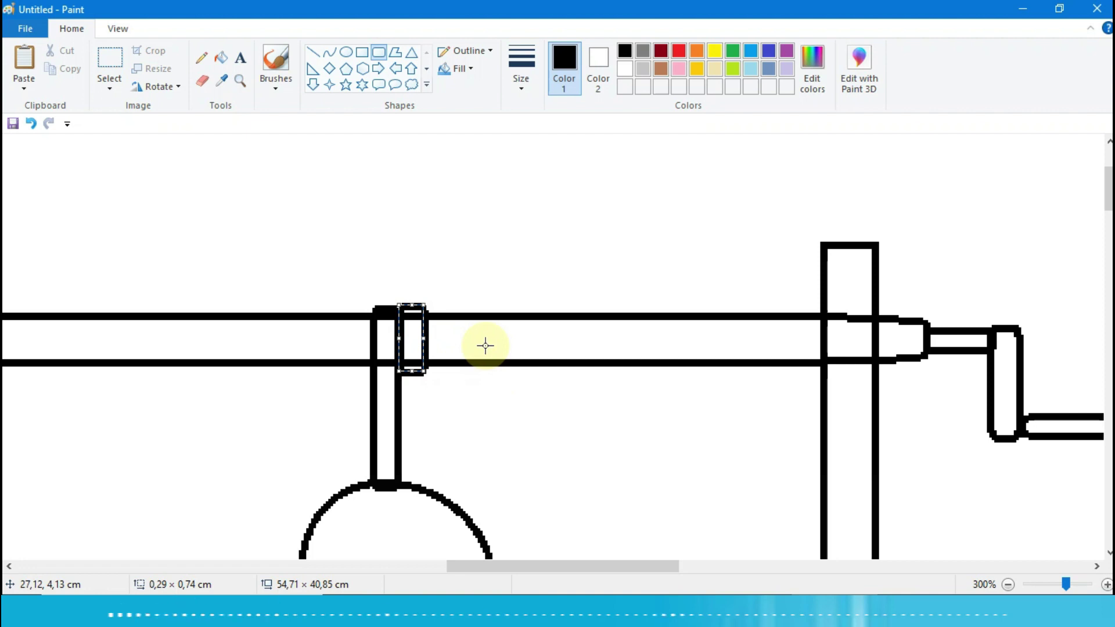
{"action": "left_click", "coordinate": [521, 268]}
- Add a second rope coil about 0.26 × 0.77 cm on the crossbar, flush against the right side of the first coil
{"action": "left_click_drag", "start_coordinate": [435, 312], "coordinate": [452, 372]}
{"action": "key", "text": "Left"}
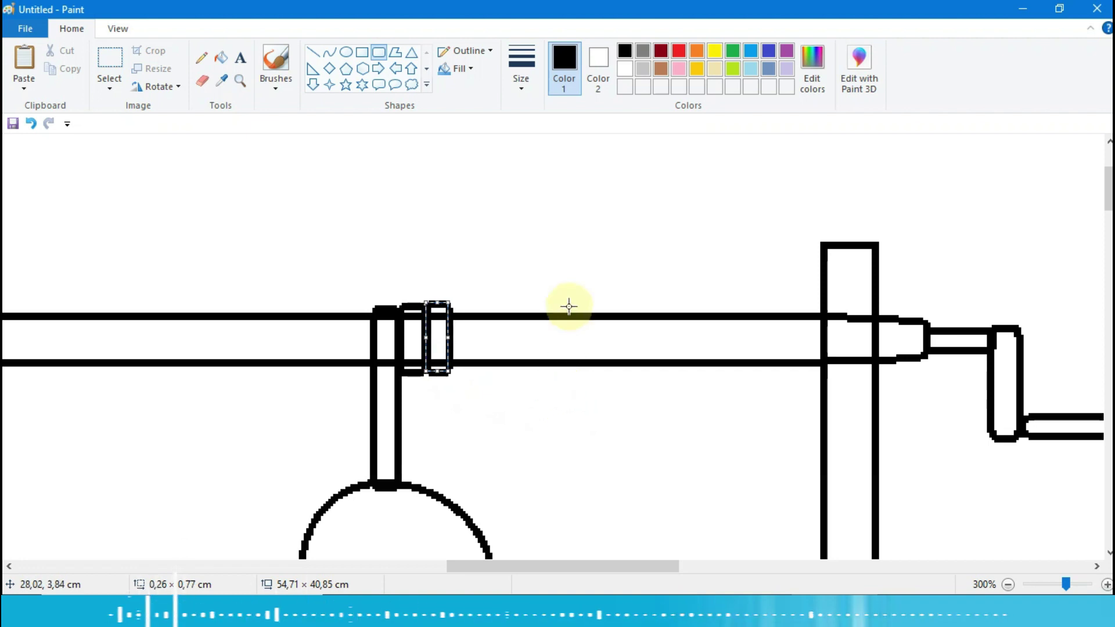
{"action": "left_click", "coordinate": [548, 286]}
- Copy the two rope coils and place the pasted pair on the crossbar directly against their right side
{"action": "left_click", "coordinate": [109, 61]}
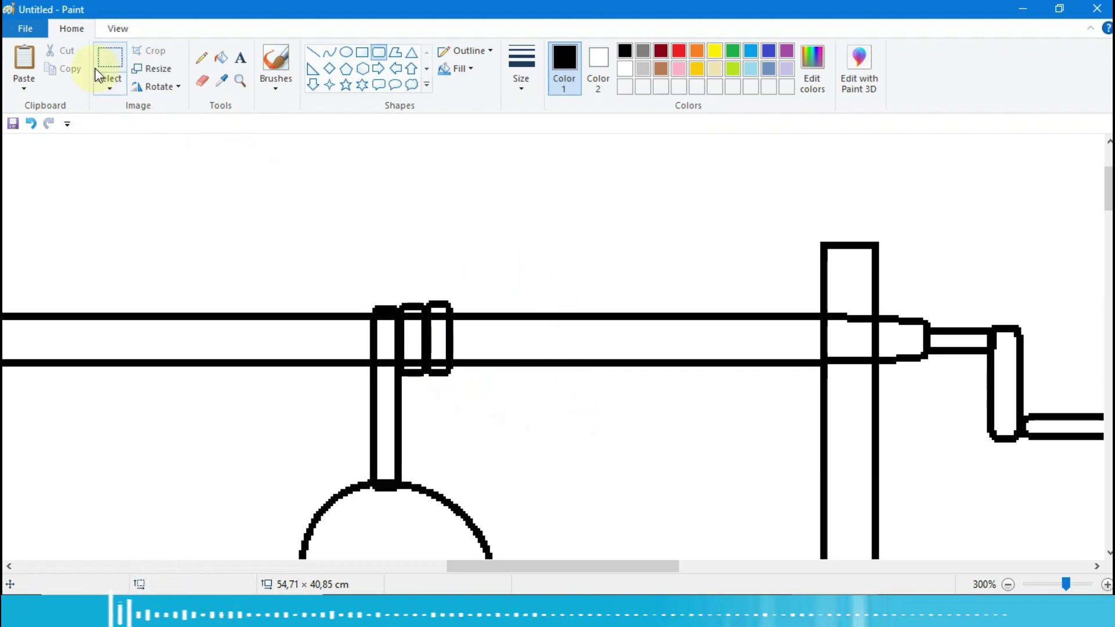
{"action": "left_click_drag", "start_coordinate": [403, 299], "coordinate": [457, 382]}
{"action": "left_click", "coordinate": [70, 68]}
{"action": "left_click", "coordinate": [23, 58]}
{"action": "left_click_drag", "start_coordinate": [35, 174], "coordinate": [475, 334]}
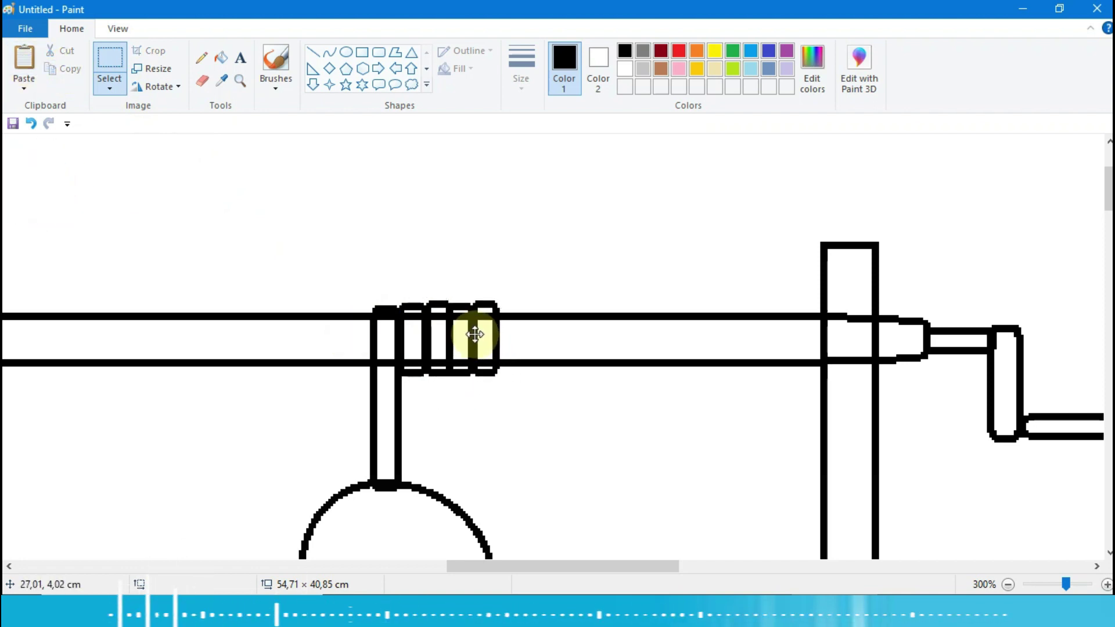
{"action": "left_click", "coordinate": [573, 446]}
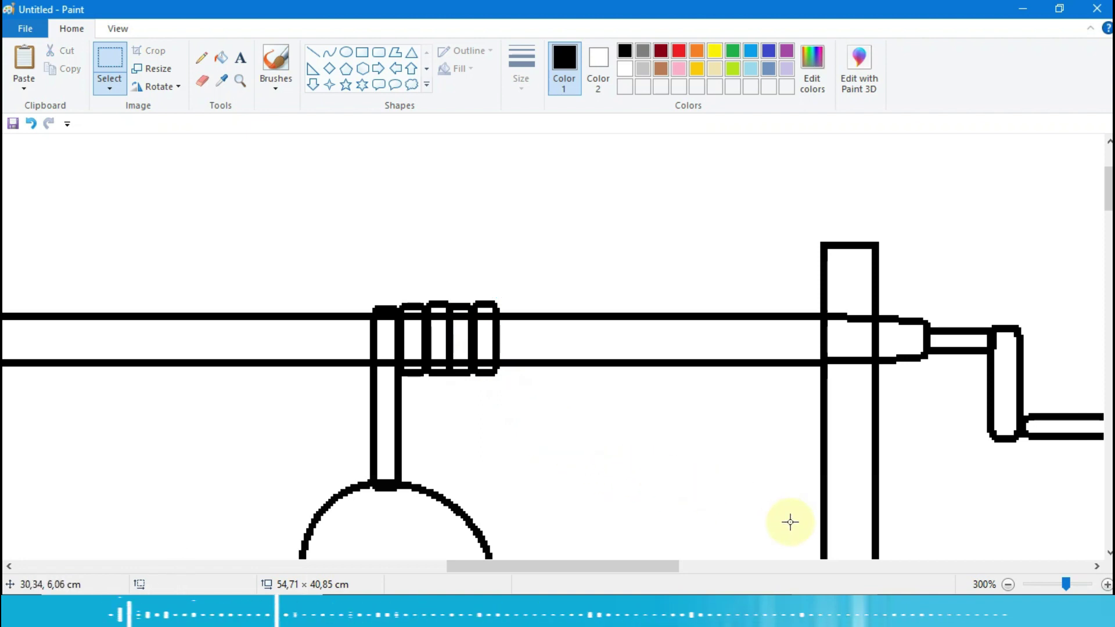
{"action": "left_click", "coordinate": [1008, 584]}
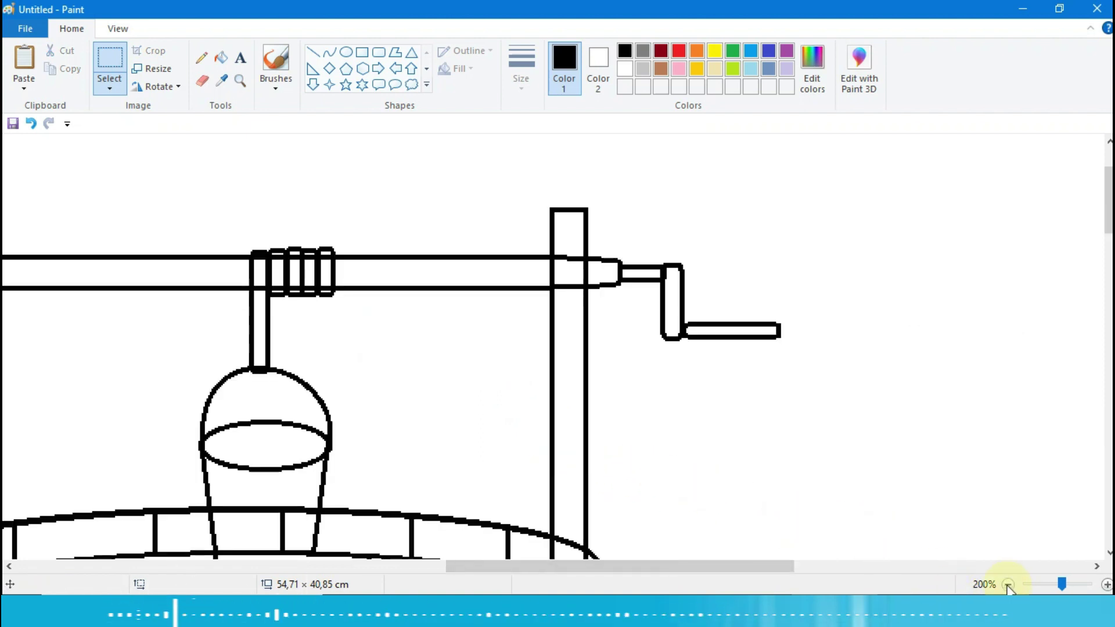
{"action": "left_click_drag", "start_coordinate": [746, 555], "coordinate": [615, 566]}
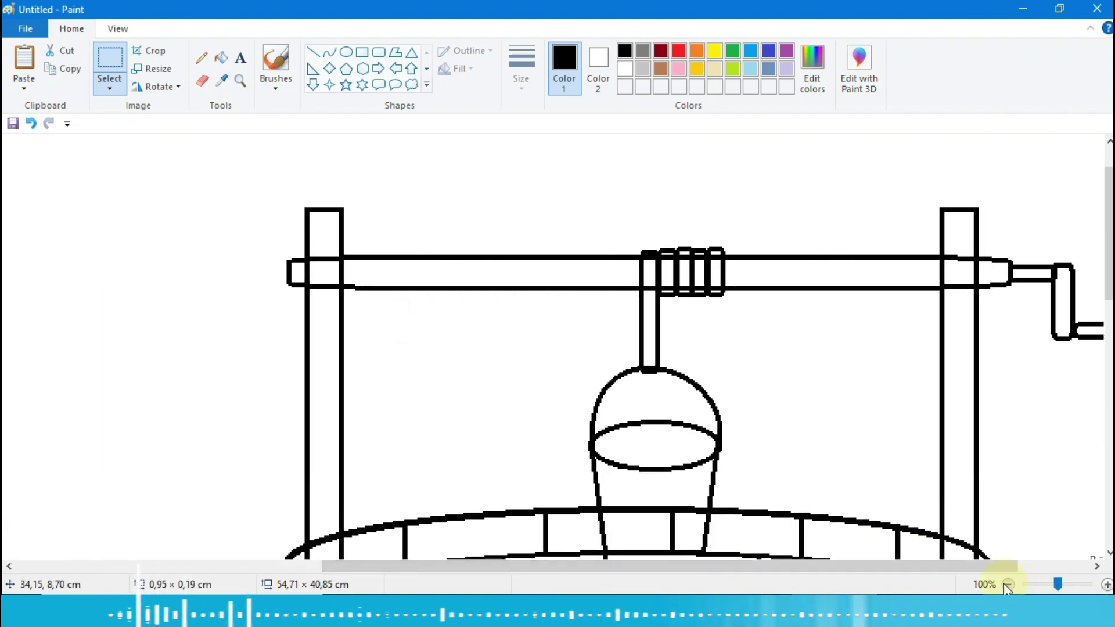
{"action": "left_click", "coordinate": [1008, 585]}
{"action": "left_click_drag", "start_coordinate": [946, 567], "coordinate": [549, 580]}
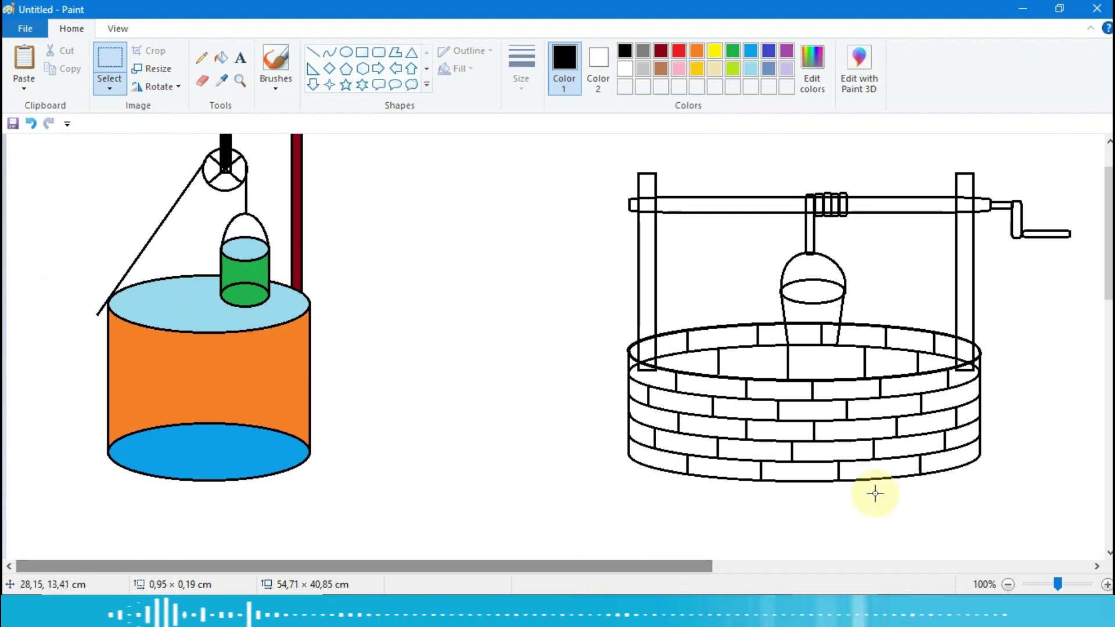
{"action": "left_click_drag", "start_coordinate": [1110, 289], "coordinate": [1111, 261]}
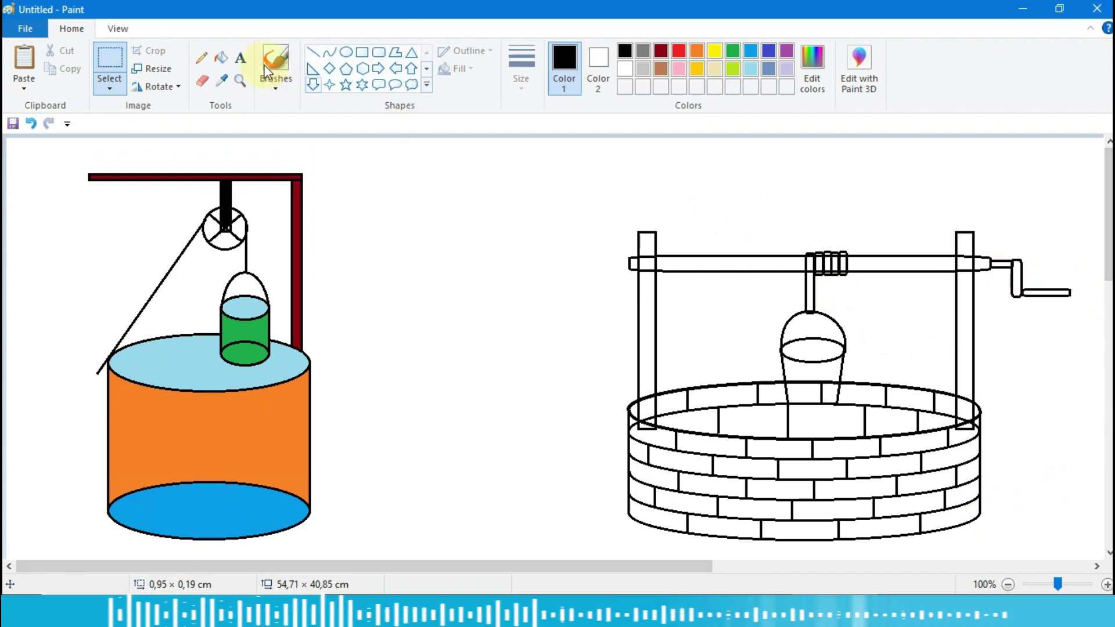
- Select the whole brick well with its crank and move it slightly down the canvas
{"action": "mouse_move", "coordinate": [576, 197]}
{"action": "left_mouse_down"}
{"action": "mouse_move", "coordinate": [889, 316]}
{"action": "mouse_move", "coordinate": [1073, 434]}
{"action": "mouse_move", "coordinate": [1071, 548]}
{"action": "left_mouse_up"}
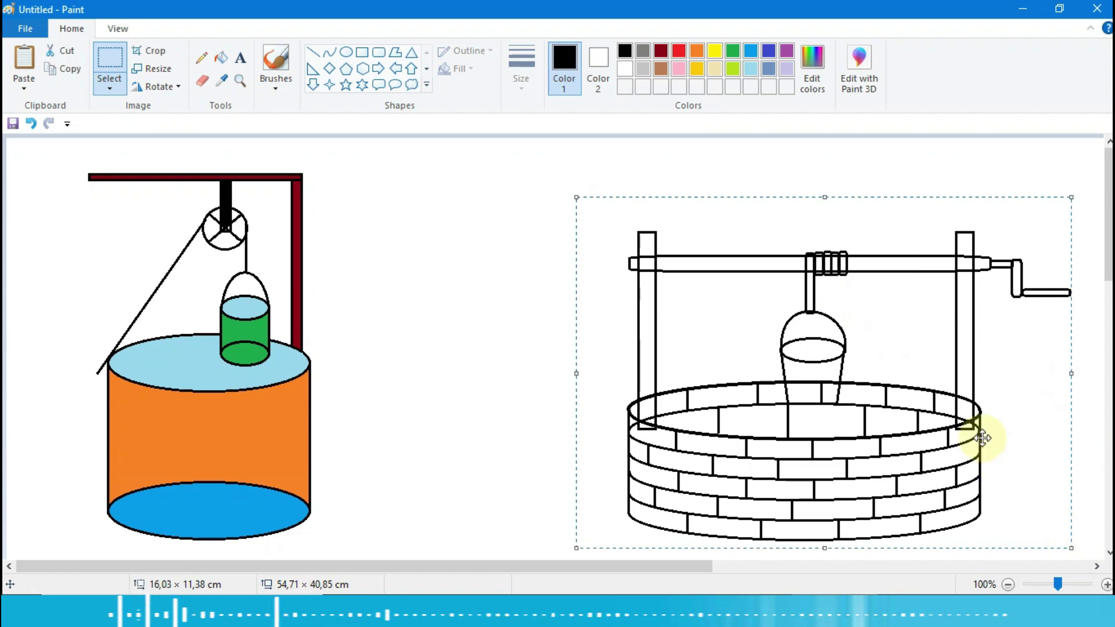
{"action": "left_click_drag", "start_coordinate": [948, 399], "coordinate": [949, 409]}
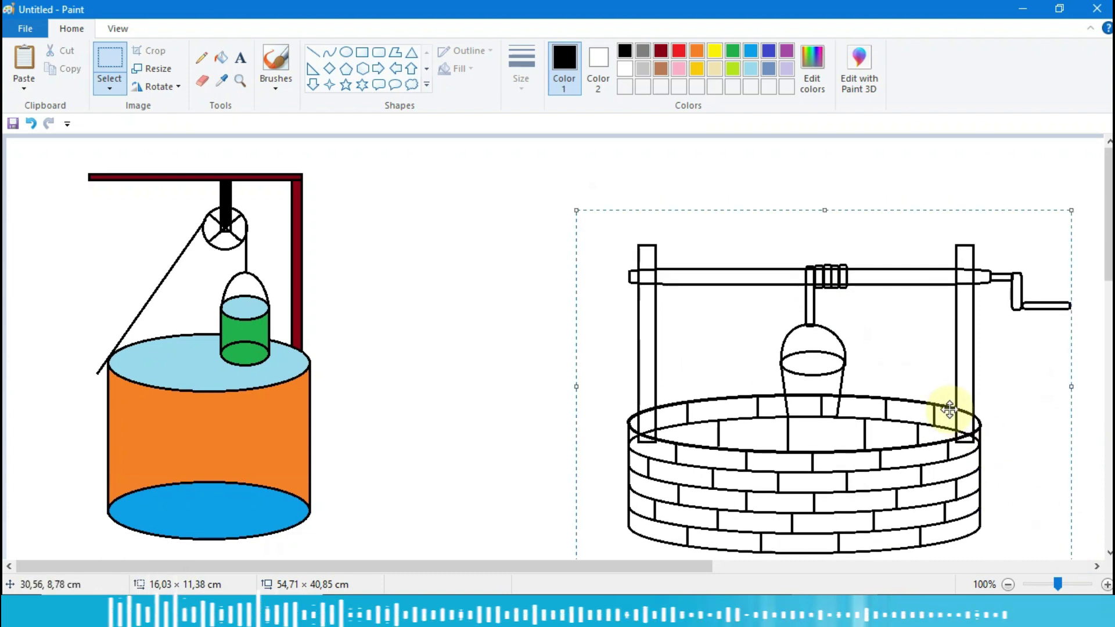
{"action": "left_click", "coordinate": [500, 281]}
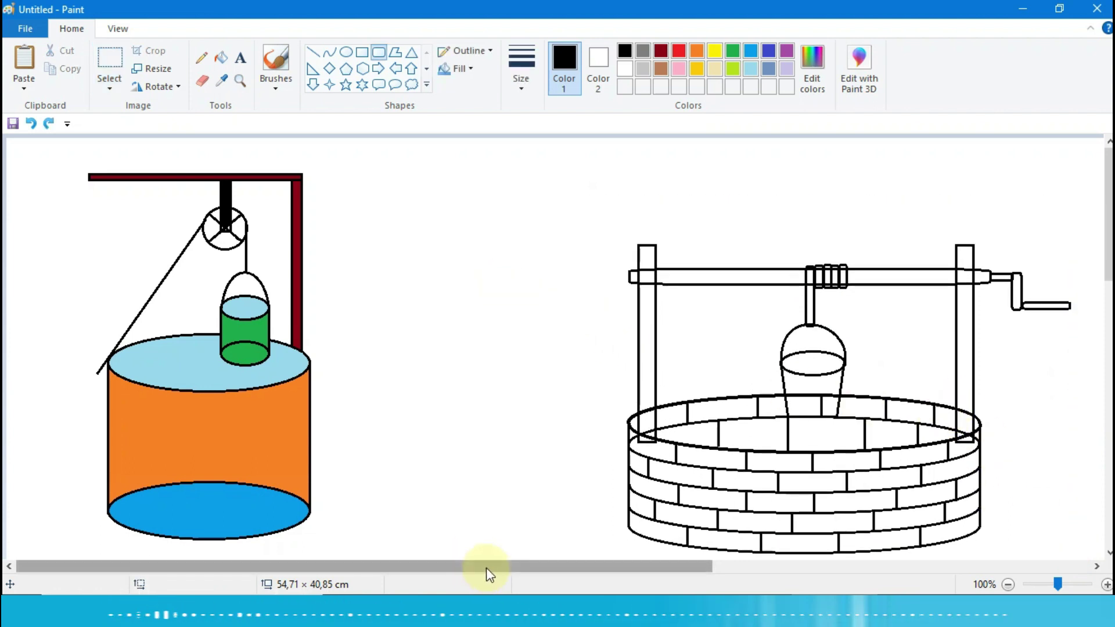
- Draw a thin horizontal rectangle as a single roof brick in the empty area beside the crank
{"action": "left_click_drag", "start_coordinate": [507, 563], "coordinate": [821, 579]}
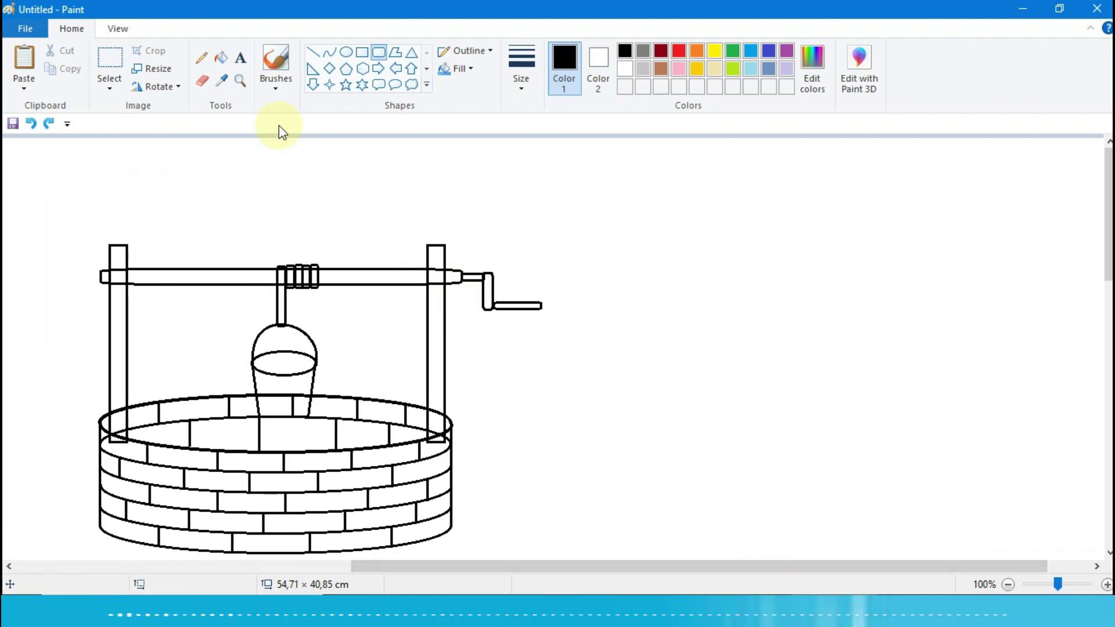
{"action": "left_click", "coordinate": [364, 53]}
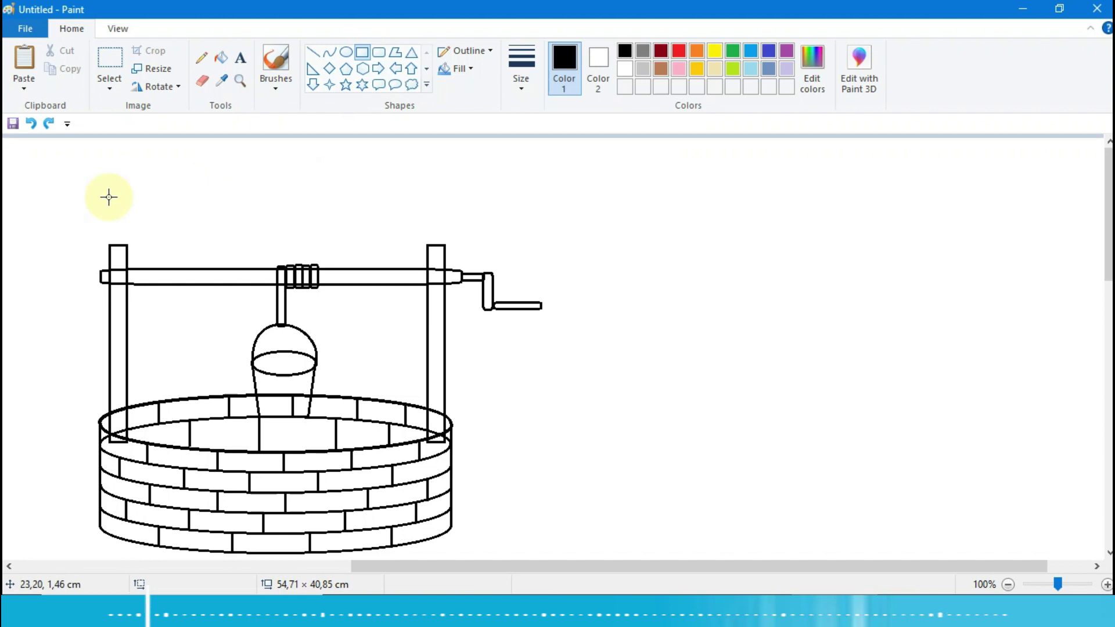
{"action": "left_click_drag", "start_coordinate": [601, 340], "coordinate": [697, 356]}
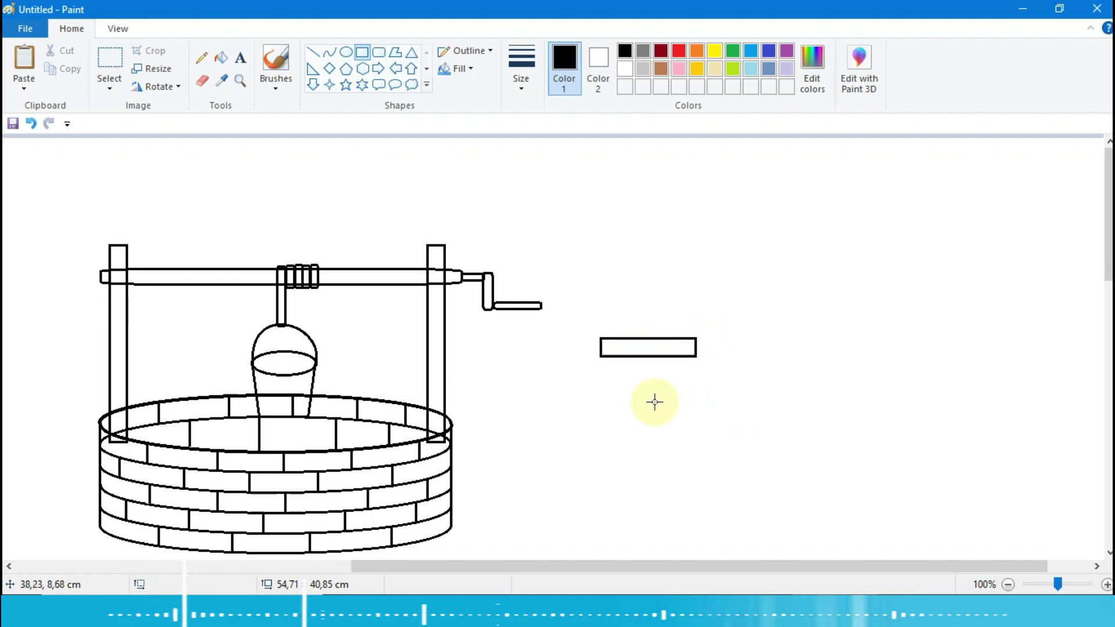
- Copy the brick and paste two copies end to end on its right side, aligned in one row
{"action": "left_click", "coordinate": [113, 61]}
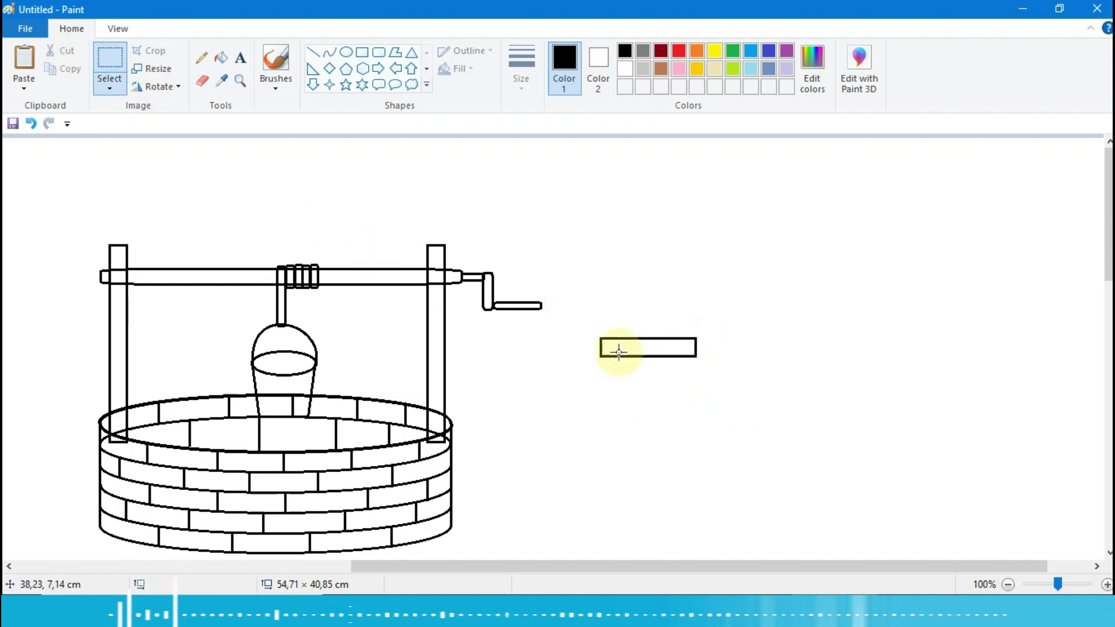
{"action": "left_click_drag", "start_coordinate": [591, 332], "coordinate": [726, 386]}
{"action": "left_click", "coordinate": [63, 71]}
{"action": "left_click", "coordinate": [26, 69]}
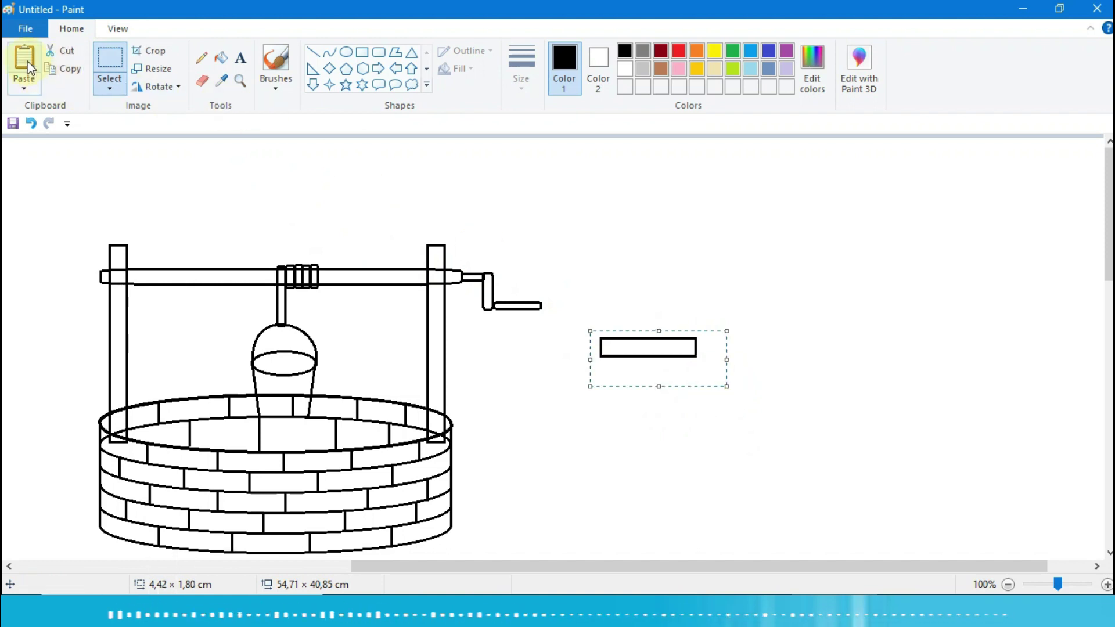
{"action": "left_click_drag", "start_coordinate": [55, 159], "coordinate": [727, 349]}
{"action": "left_click", "coordinate": [25, 57]}
{"action": "left_click_drag", "start_coordinate": [40, 184], "coordinate": [826, 352]}
{"action": "key", "text": "Up"}
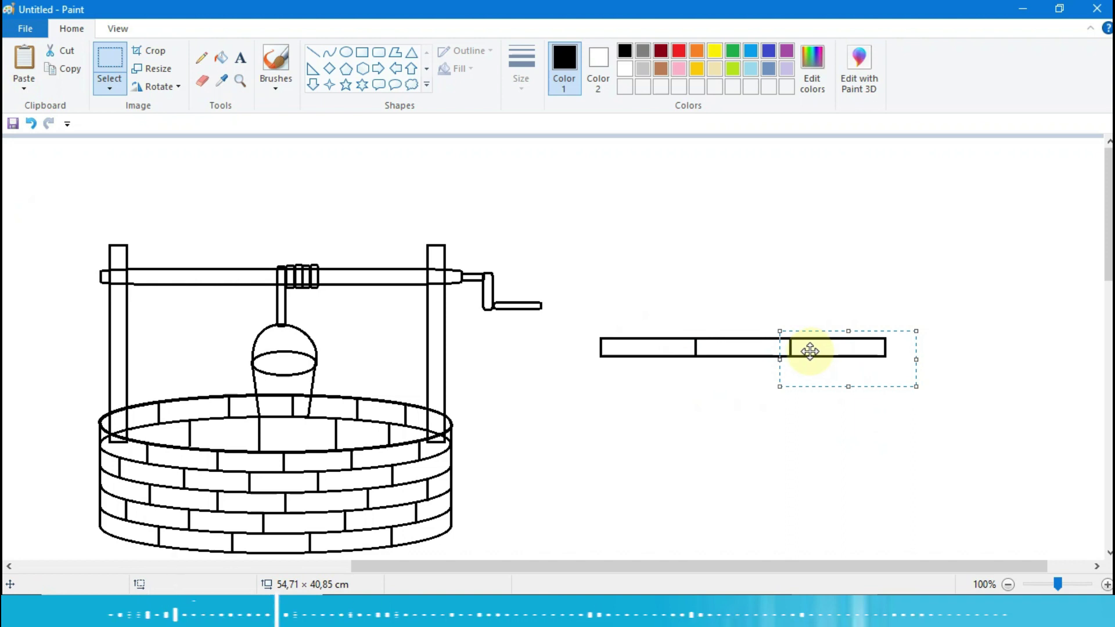
- Paste two more bricks at the right end of the row to make a row of five
{"action": "left_click", "coordinate": [12, 64]}
{"action": "left_click_drag", "start_coordinate": [58, 152], "coordinate": [918, 339]}
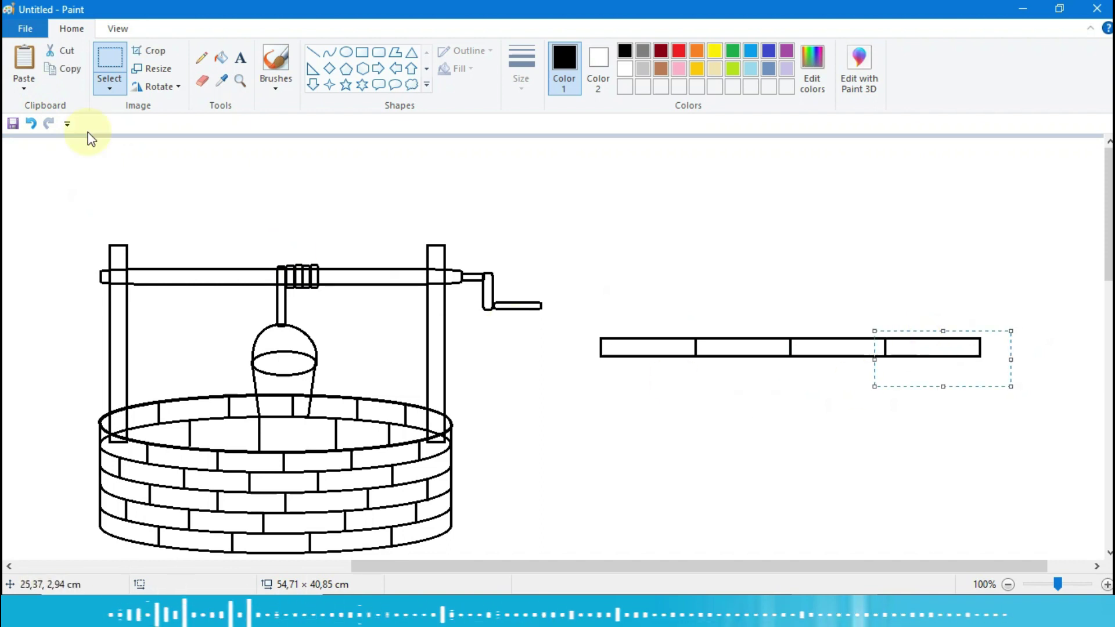
{"action": "left_click", "coordinate": [23, 64]}
{"action": "left_click_drag", "start_coordinate": [35, 153], "coordinate": [991, 350]}
{"action": "key", "text": "Down"}
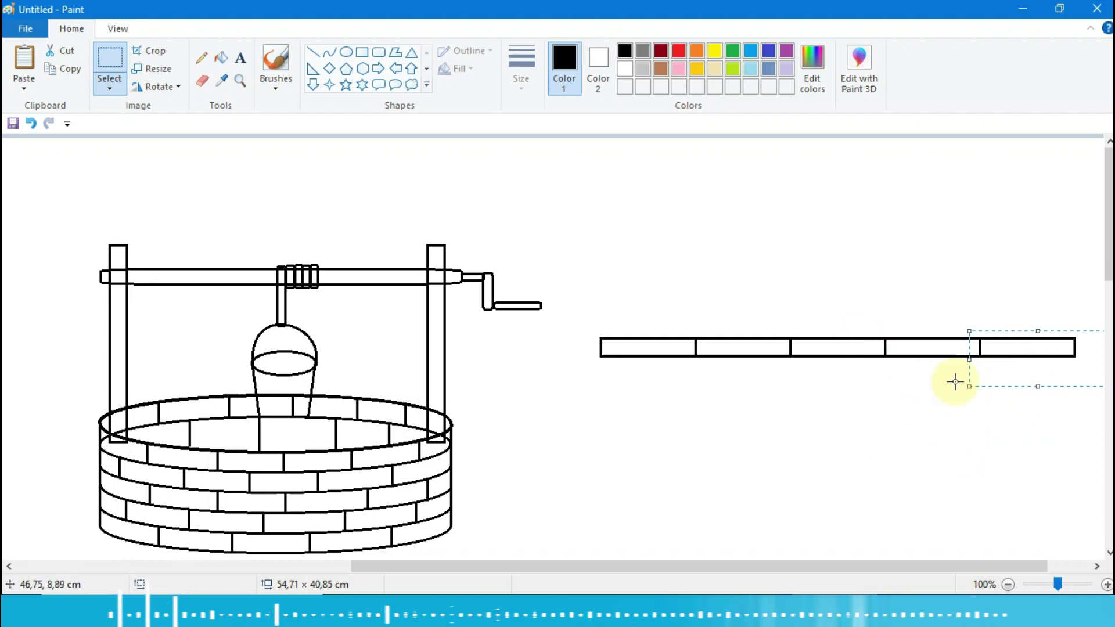
{"action": "left_click", "coordinate": [770, 465]}
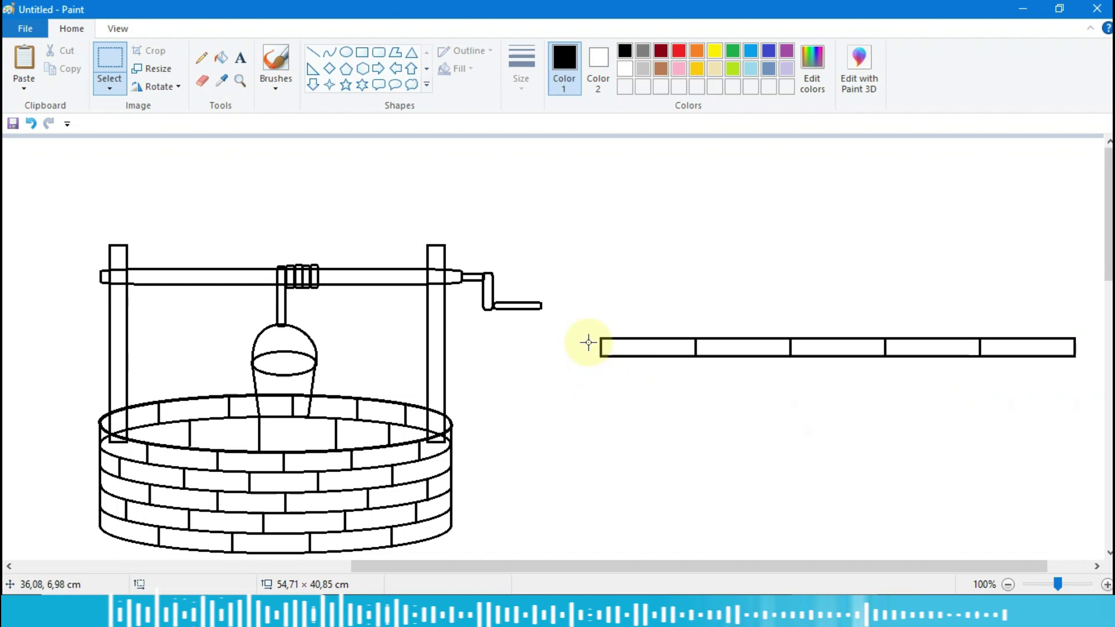
- Copy the five-brick row and place the duplicate directly above it, shifted left by about half a brick
{"action": "left_click_drag", "start_coordinate": [583, 314], "coordinate": [1082, 376]}
{"action": "left_click_drag", "start_coordinate": [863, 568], "coordinate": [966, 562]}
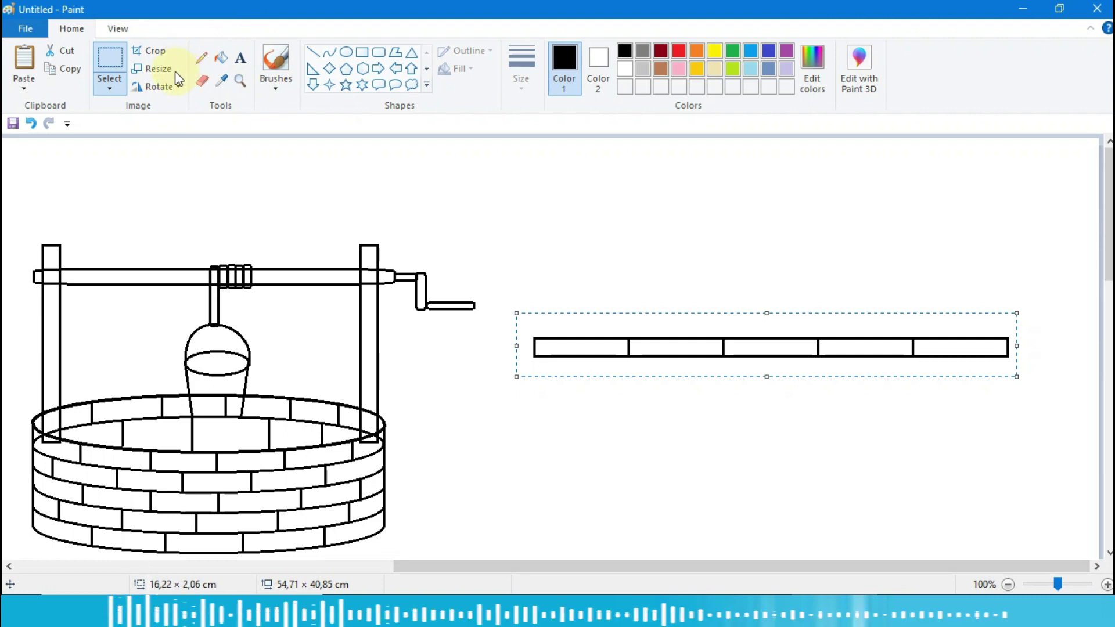
{"action": "left_click", "coordinate": [66, 68]}
{"action": "left_click", "coordinate": [24, 61]}
{"action": "left_click_drag", "start_coordinate": [81, 165], "coordinate": [550, 323]}
{"action": "key", "text": "Down"}
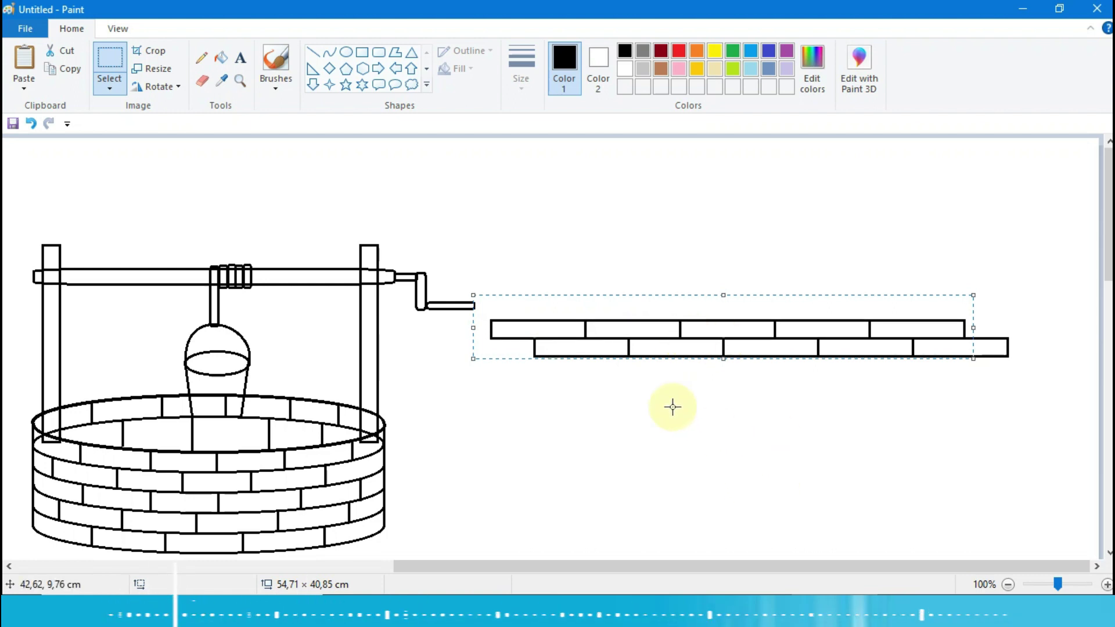
{"action": "left_click", "coordinate": [607, 265]}
- Copy the two staggered brick rows and stack the duplicate directly above them to form four rows
{"action": "left_click_drag", "start_coordinate": [486, 299], "coordinate": [1024, 392]}
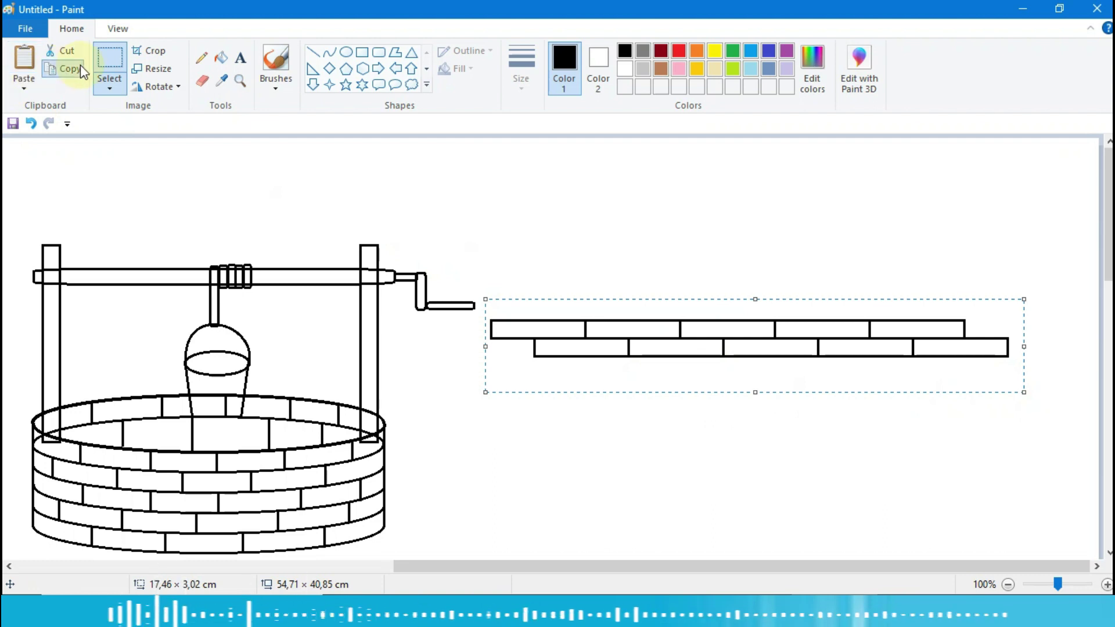
{"action": "left_click", "coordinate": [29, 78]}
{"action": "left_click_drag", "start_coordinate": [131, 177], "coordinate": [609, 301]}
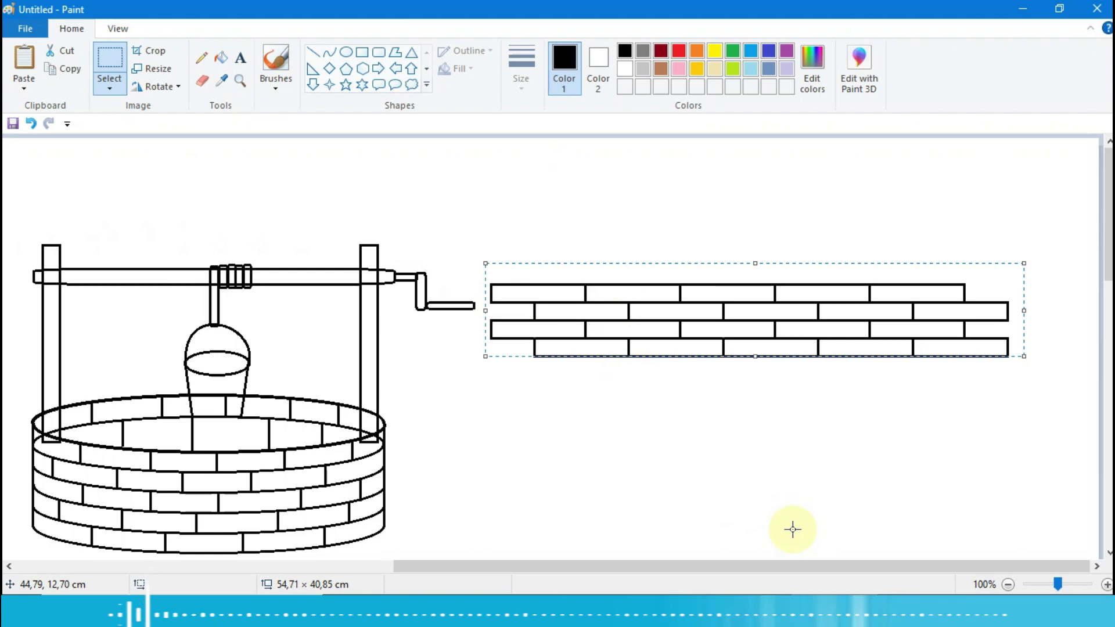
{"action": "left_click", "coordinate": [773, 493]}
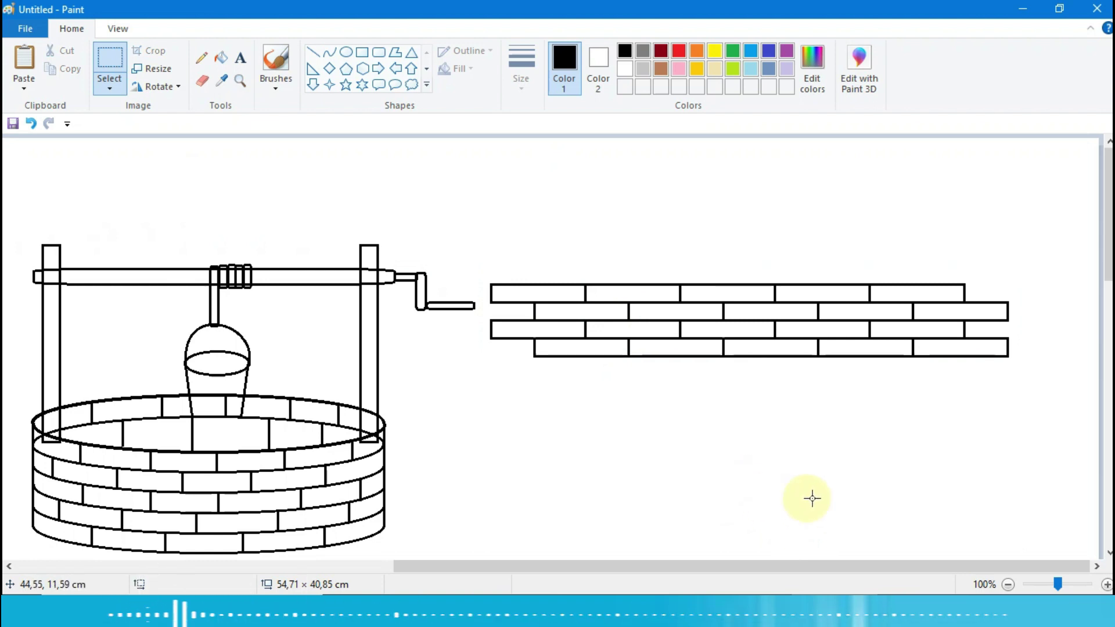
- Select the four-row brick block and move it on top of the well's two posts
{"action": "left_click_drag", "start_coordinate": [759, 572], "coordinate": [709, 572]}
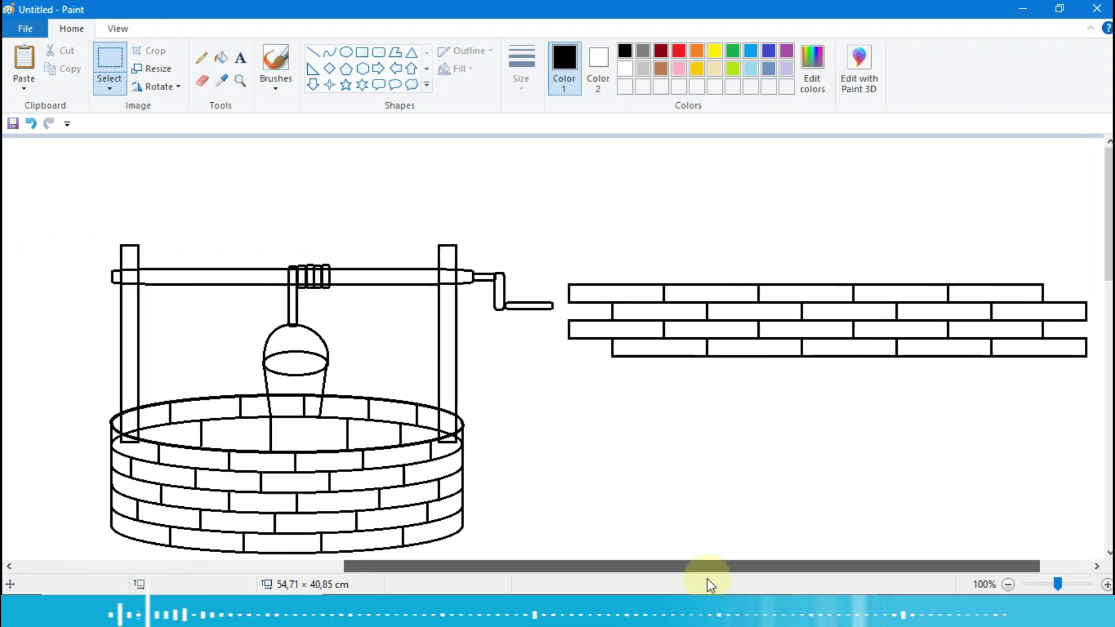
{"action": "left_click_drag", "start_coordinate": [560, 238], "coordinate": [1100, 384]}
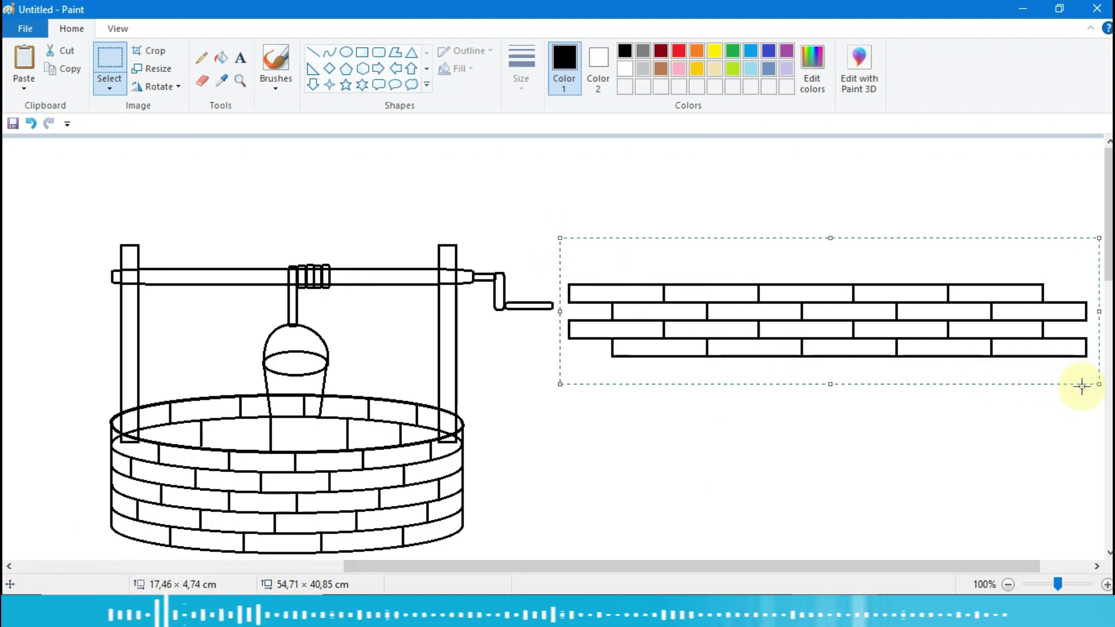
{"action": "left_click_drag", "start_coordinate": [869, 355], "coordinate": [353, 238]}
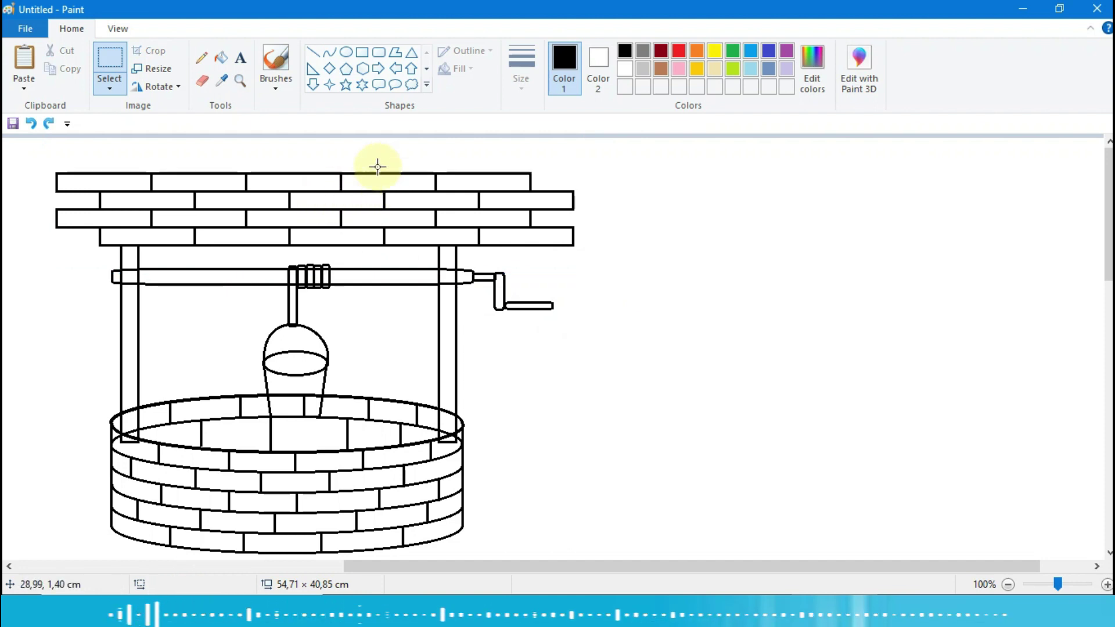
- Draw two mirrored diagonal lines across the brick block, the left one about 2.30 × 2.30 cm, sloping inward from the bottom row to the top edge
{"action": "left_click", "coordinate": [313, 54]}
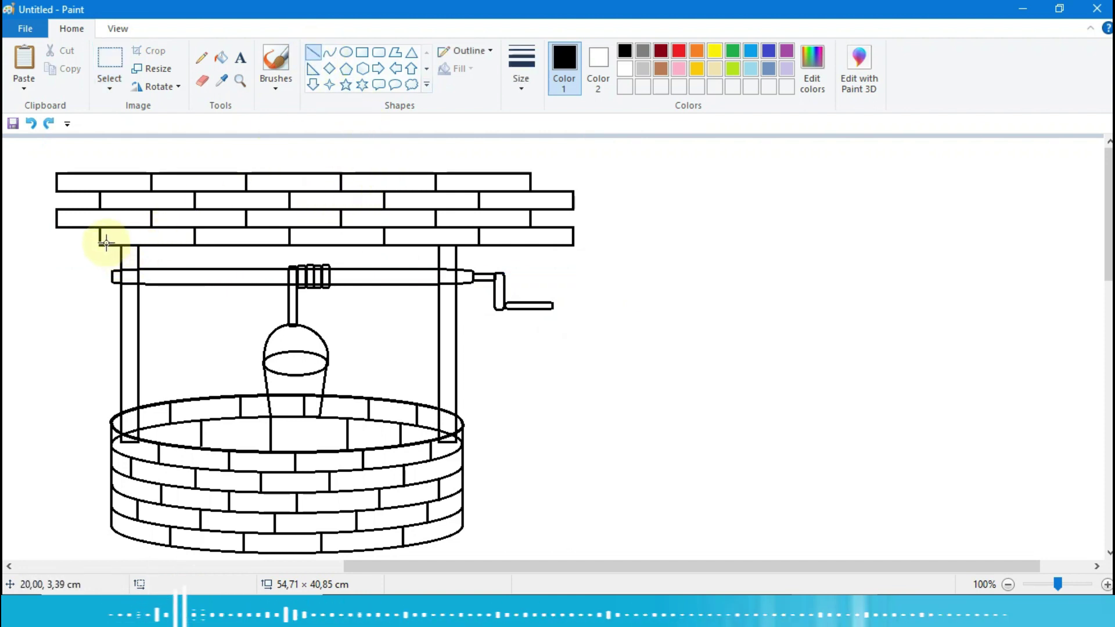
{"action": "left_click_drag", "start_coordinate": [100, 244], "coordinate": [177, 209]}
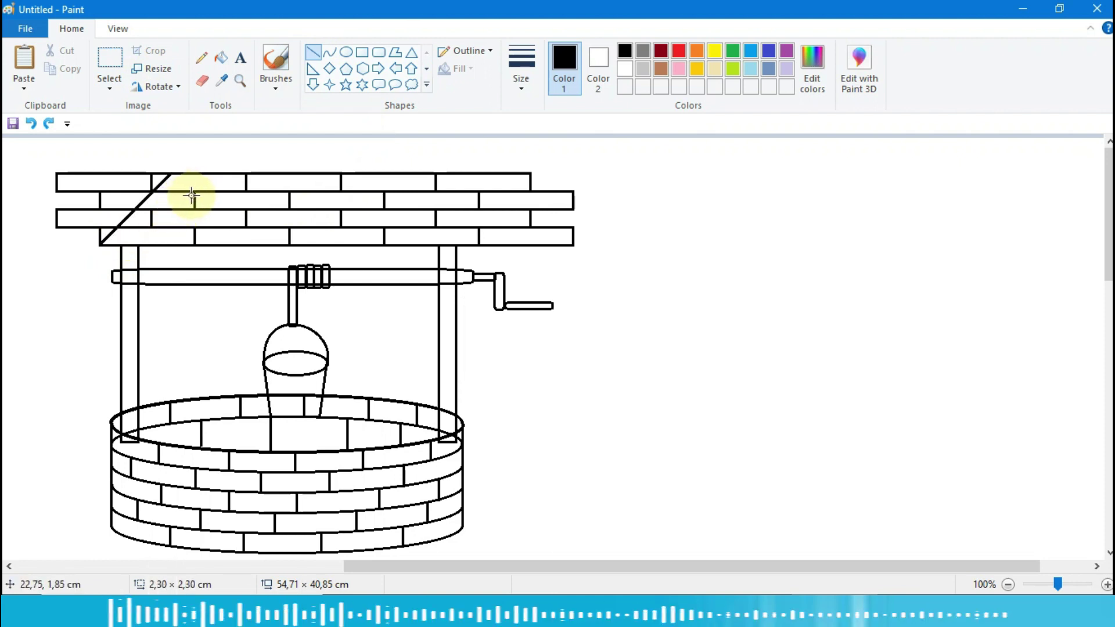
{"action": "left_click_drag", "start_coordinate": [191, 195], "coordinate": [195, 192]}
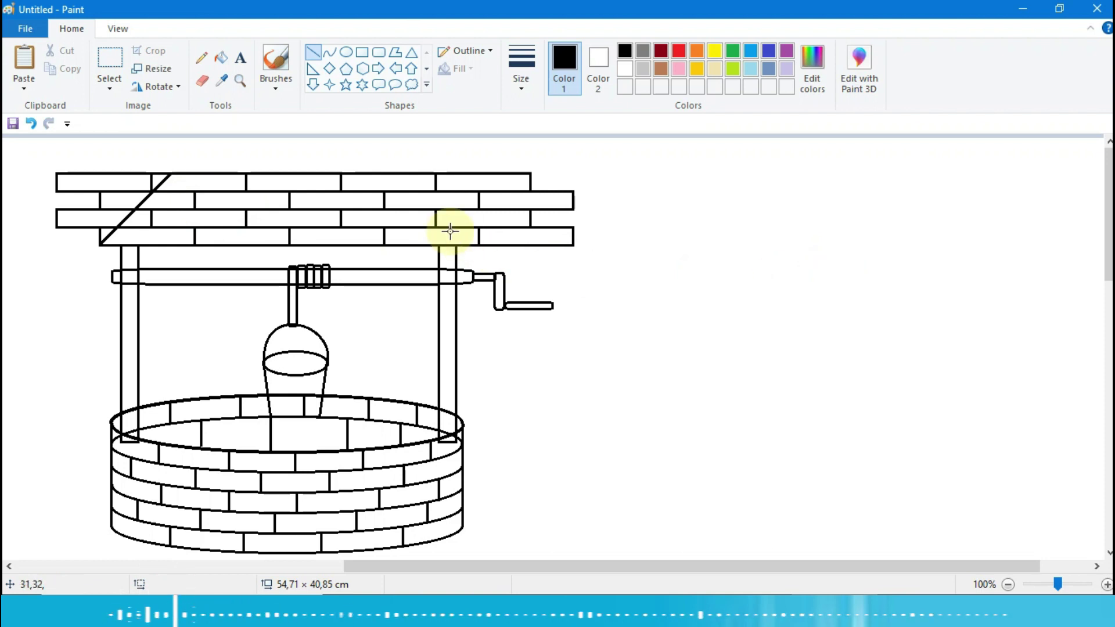
{"action": "left_click_drag", "start_coordinate": [435, 174], "coordinate": [436, 192]}
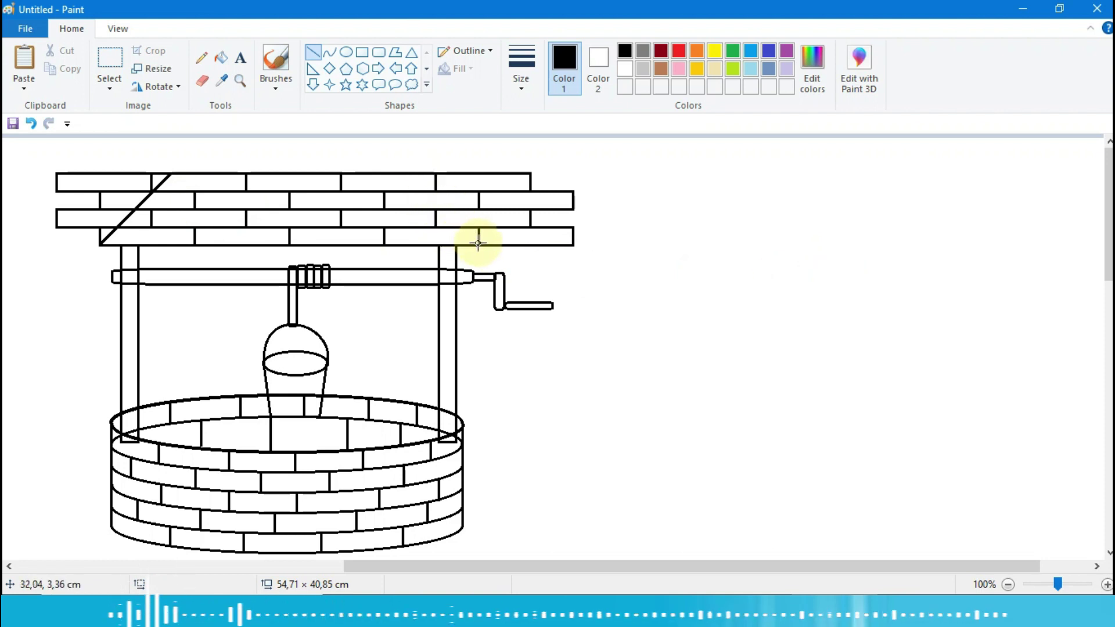
{"action": "left_click_drag", "start_coordinate": [478, 244], "coordinate": [405, 174]}
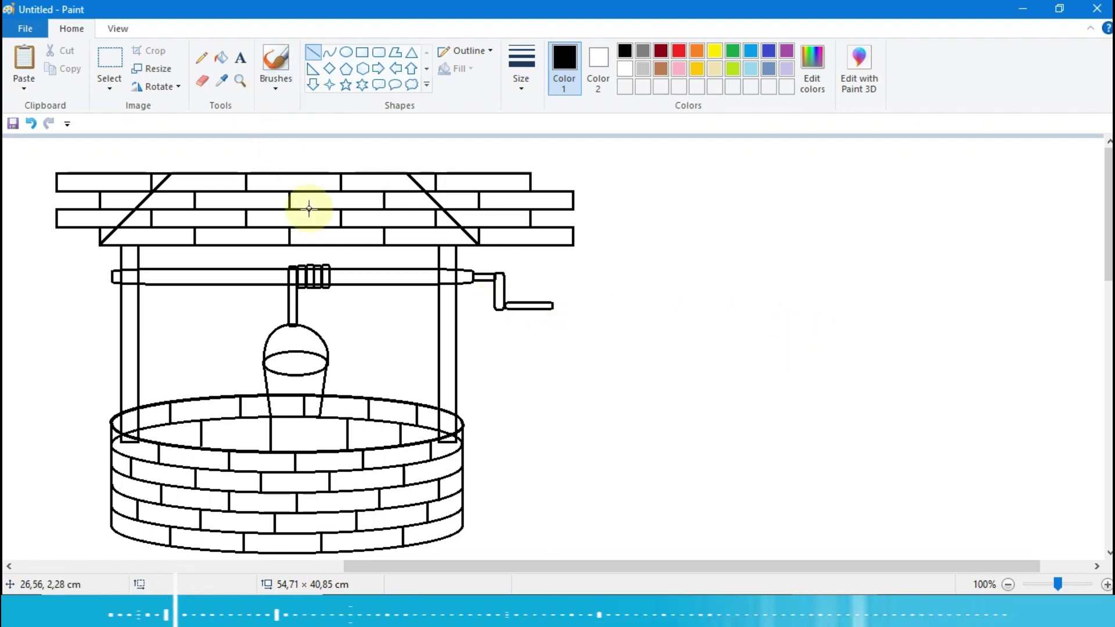
- Zoom in to 300% and erase the brick lines outside the roof's right diagonal, including the stub at its upper corner
{"action": "left_click", "coordinate": [239, 83]}
{"action": "left_click", "coordinate": [406, 207]}
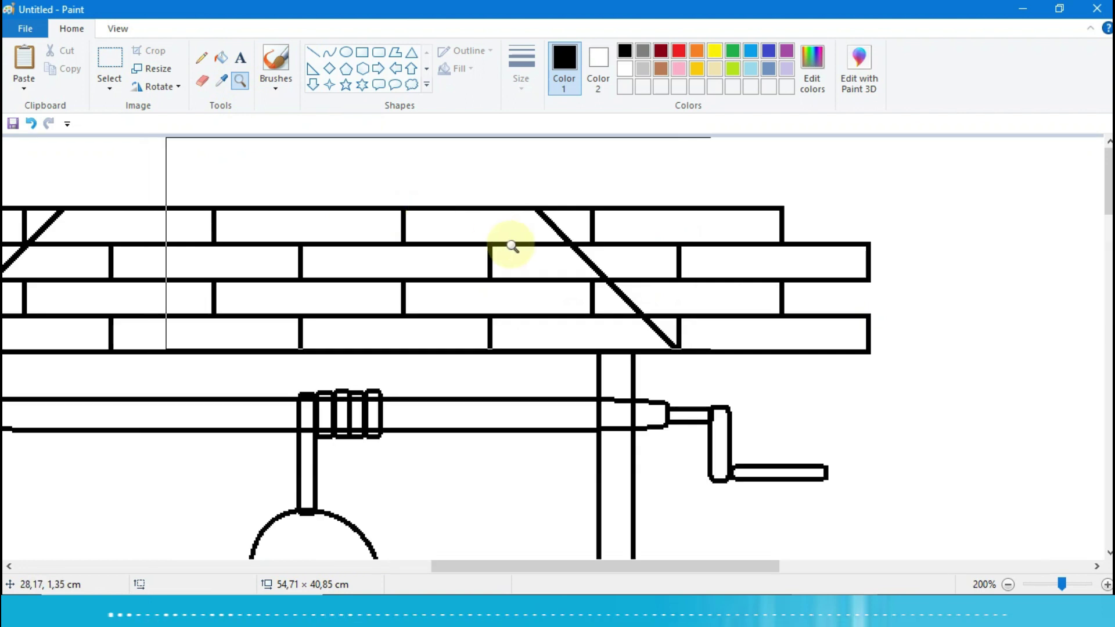
{"action": "left_click", "coordinate": [511, 244]}
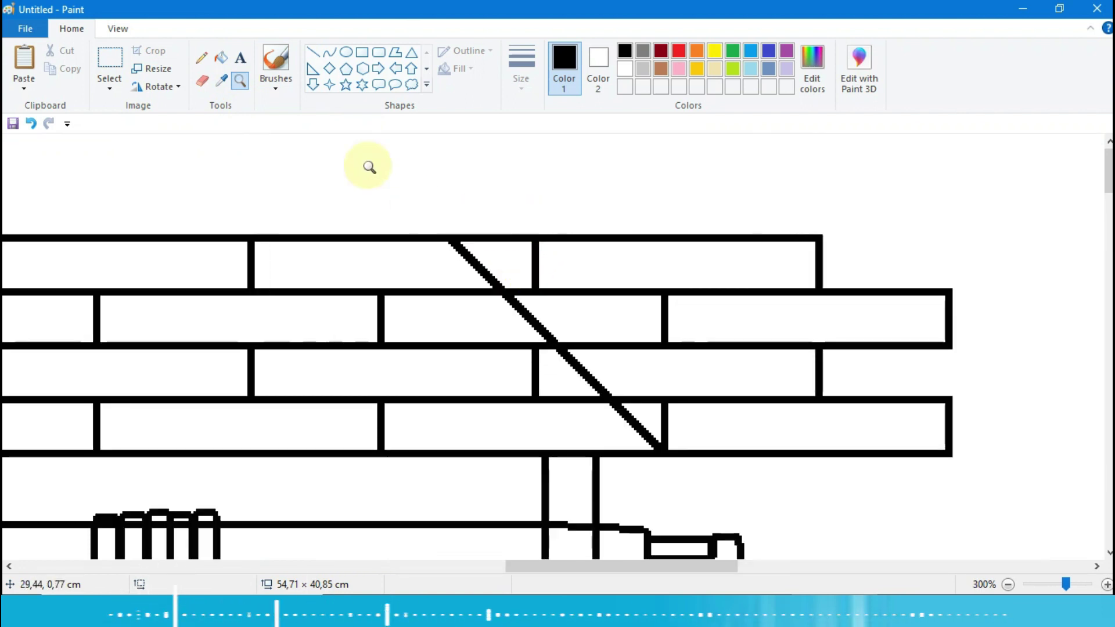
{"action": "left_click", "coordinate": [202, 82]}
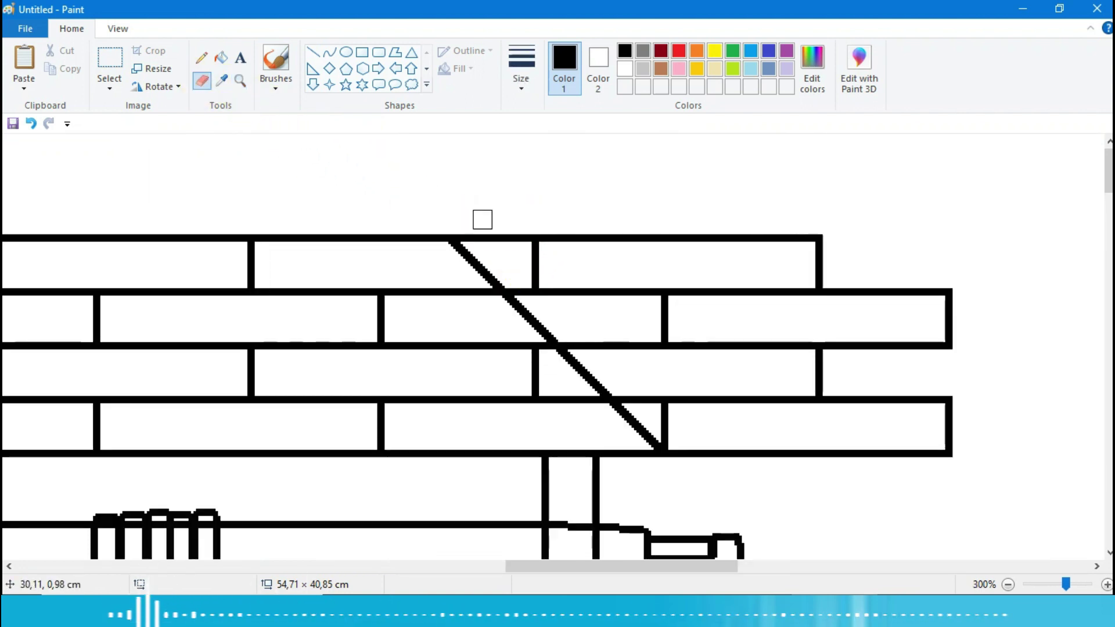
{"action": "mouse_move", "coordinate": [461, 229]}
{"action": "left_mouse_down"}
{"action": "mouse_move", "coordinate": [668, 441]}
{"action": "mouse_move", "coordinate": [764, 471]}
{"action": "mouse_move", "coordinate": [618, 356]}
{"action": "mouse_move", "coordinate": [517, 254]}
{"action": "mouse_move", "coordinate": [473, 236]}
{"action": "mouse_move", "coordinate": [647, 306]}
{"action": "mouse_move", "coordinate": [600, 294]}
{"action": "mouse_move", "coordinate": [635, 281]}
{"action": "mouse_move", "coordinate": [620, 294]}
{"action": "mouse_move", "coordinate": [842, 282]}
{"action": "left_mouse_up"}
{"action": "mouse_move", "coordinate": [573, 234]}
{"action": "left_mouse_down"}
{"action": "mouse_move", "coordinate": [752, 227]}
{"action": "mouse_move", "coordinate": [838, 251]}
{"action": "mouse_move", "coordinate": [731, 268]}
{"action": "mouse_move", "coordinate": [746, 239]}
{"action": "left_mouse_up"}
{"action": "mouse_move", "coordinate": [722, 305]}
{"action": "left_mouse_down"}
{"action": "mouse_move", "coordinate": [762, 369]}
{"action": "mouse_move", "coordinate": [685, 349]}
{"action": "mouse_move", "coordinate": [967, 327]}
{"action": "mouse_move", "coordinate": [965, 318]}
{"action": "mouse_move", "coordinate": [884, 330]}
{"action": "mouse_move", "coordinate": [955, 313]}
{"action": "mouse_move", "coordinate": [951, 301]}
{"action": "mouse_move", "coordinate": [837, 288]}
{"action": "mouse_move", "coordinate": [810, 373]}
{"action": "mouse_move", "coordinate": [823, 425]}
{"action": "mouse_move", "coordinate": [818, 362]}
{"action": "mouse_move", "coordinate": [752, 393]}
{"action": "mouse_move", "coordinate": [664, 393]}
{"action": "mouse_move", "coordinate": [918, 403]}
{"action": "mouse_move", "coordinate": [967, 428]}
{"action": "mouse_move", "coordinate": [857, 457]}
{"action": "mouse_move", "coordinate": [749, 455]}
{"action": "mouse_move", "coordinate": [950, 469]}
{"action": "mouse_move", "coordinate": [965, 447]}
{"action": "mouse_move", "coordinate": [947, 430]}
{"action": "mouse_move", "coordinate": [906, 455]}
{"action": "mouse_move", "coordinate": [966, 448]}
{"action": "left_mouse_up"}
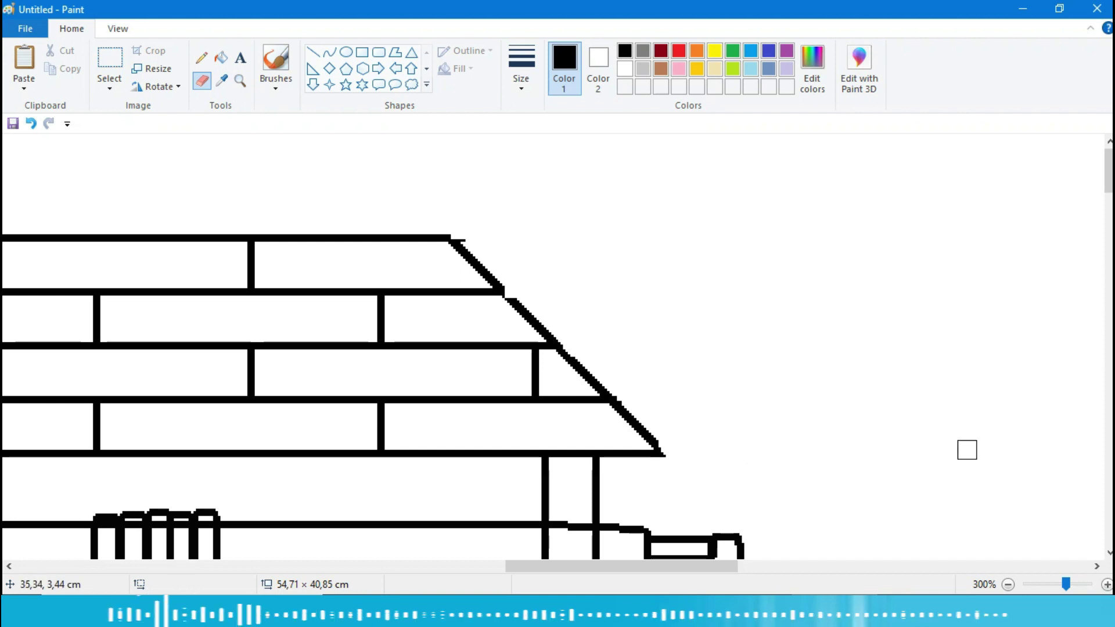
{"action": "left_click_drag", "start_coordinate": [577, 288], "coordinate": [456, 241]}
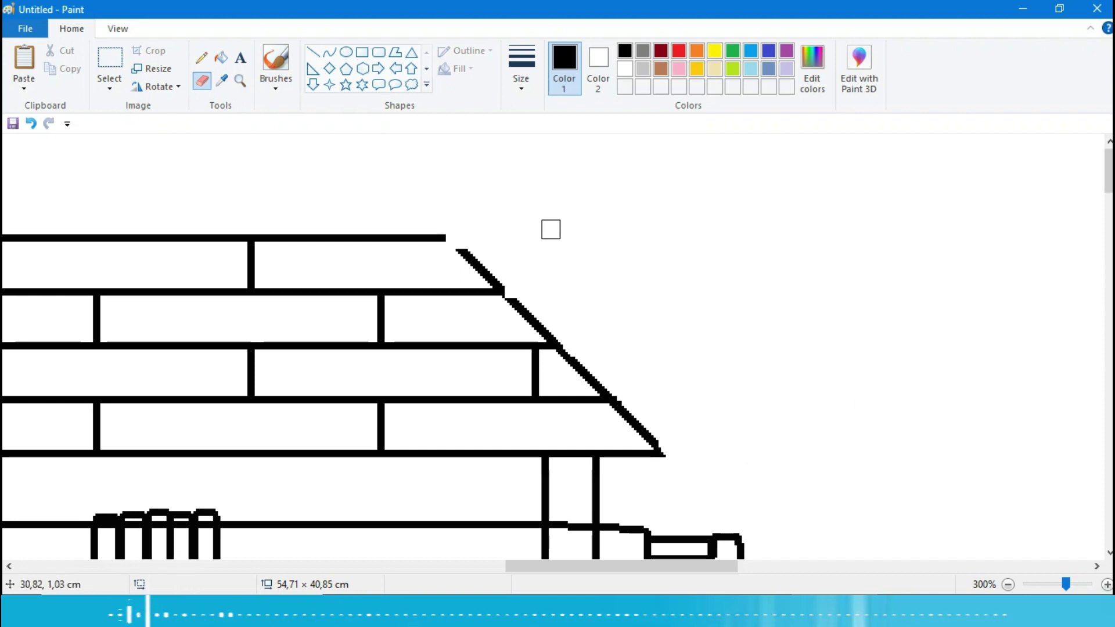
- Redraw the roof's right slanted edge as a clean line of about 2.35 × 2.35 cm from the lower corner to the top edge
{"action": "left_click", "coordinate": [314, 53]}
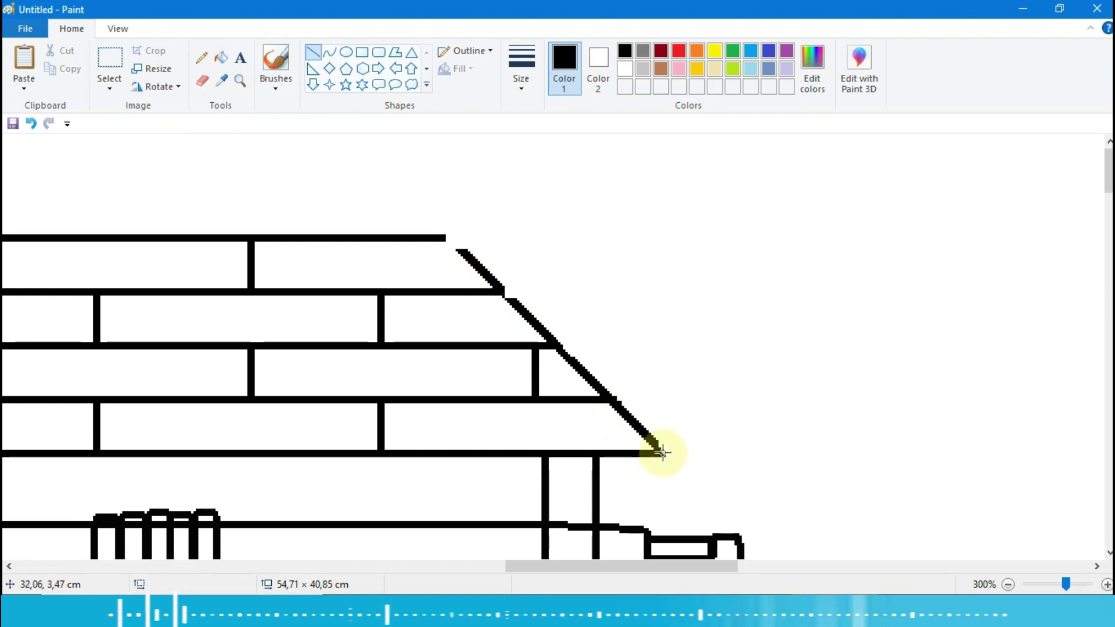
{"action": "mouse_move", "coordinate": [662, 452]}
{"action": "left_mouse_down"}
{"action": "mouse_move", "coordinate": [600, 378]}
{"action": "mouse_move", "coordinate": [439, 246]}
{"action": "left_mouse_up"}
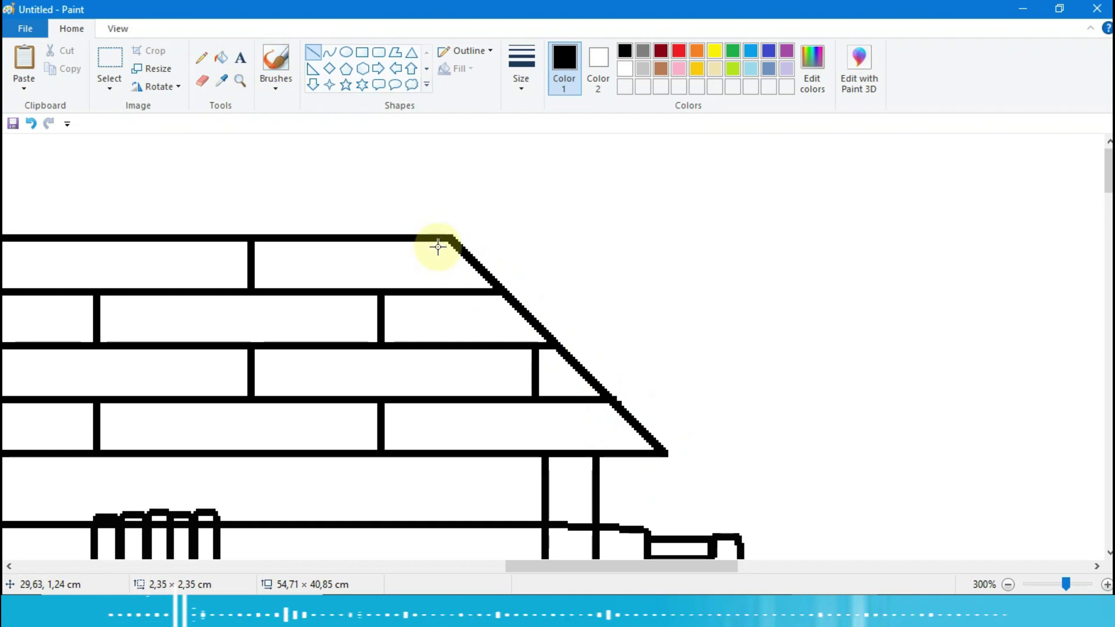
{"action": "left_click", "coordinate": [720, 421]}
- Erase the brick lines outside the roof's left diagonal
{"action": "mouse_move", "coordinate": [697, 570]}
{"action": "left_mouse_down"}
{"action": "mouse_move", "coordinate": [416, 568]}
{"action": "mouse_move", "coordinate": [495, 568]}
{"action": "left_mouse_up"}
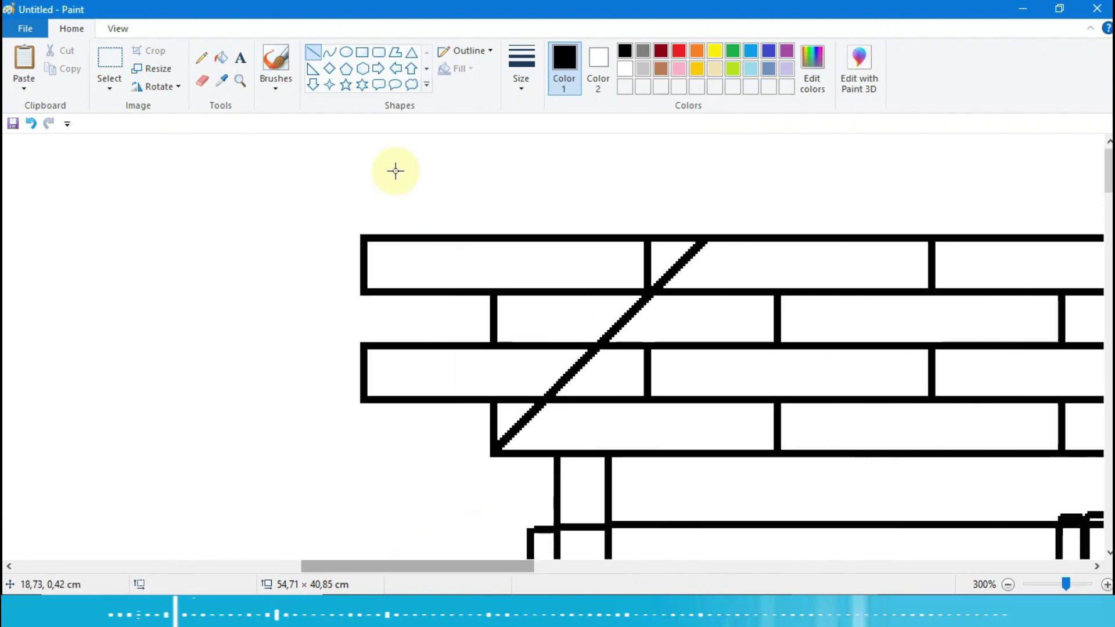
{"action": "left_click", "coordinate": [202, 81]}
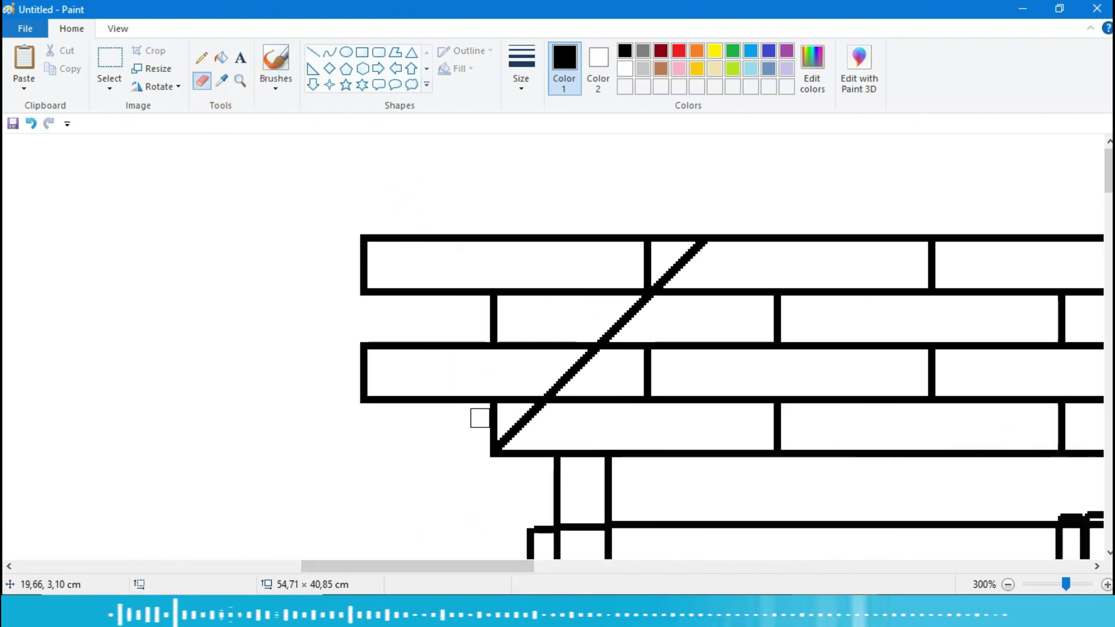
{"action": "mouse_move", "coordinate": [488, 445]}
{"action": "left_mouse_down"}
{"action": "mouse_move", "coordinate": [502, 393]}
{"action": "mouse_move", "coordinate": [590, 341]}
{"action": "mouse_move", "coordinate": [660, 247]}
{"action": "mouse_move", "coordinate": [697, 232]}
{"action": "mouse_move", "coordinate": [565, 293]}
{"action": "mouse_move", "coordinate": [602, 291]}
{"action": "mouse_move", "coordinate": [532, 365]}
{"action": "mouse_move", "coordinate": [456, 403]}
{"action": "mouse_move", "coordinate": [521, 335]}
{"action": "mouse_move", "coordinate": [474, 415]}
{"action": "mouse_move", "coordinate": [555, 328]}
{"action": "mouse_move", "coordinate": [523, 294]}
{"action": "mouse_move", "coordinate": [370, 284]}
{"action": "mouse_move", "coordinate": [361, 232]}
{"action": "mouse_move", "coordinate": [354, 385]}
{"action": "mouse_move", "coordinate": [436, 391]}
{"action": "left_mouse_up"}
{"action": "mouse_move", "coordinate": [350, 391]}
{"action": "left_mouse_down"}
{"action": "mouse_move", "coordinate": [377, 347]}
{"action": "mouse_move", "coordinate": [519, 312]}
{"action": "mouse_move", "coordinate": [458, 345]}
{"action": "mouse_move", "coordinate": [390, 337]}
{"action": "mouse_move", "coordinate": [492, 286]}
{"action": "left_mouse_up"}
{"action": "left_click_drag", "start_coordinate": [600, 252], "coordinate": [379, 237]}
- Redraw the roof's left slanted edge as one clean line from the lower corner to the top edge, trimming the stub at its lower corner
{"action": "left_click", "coordinate": [312, 51]}
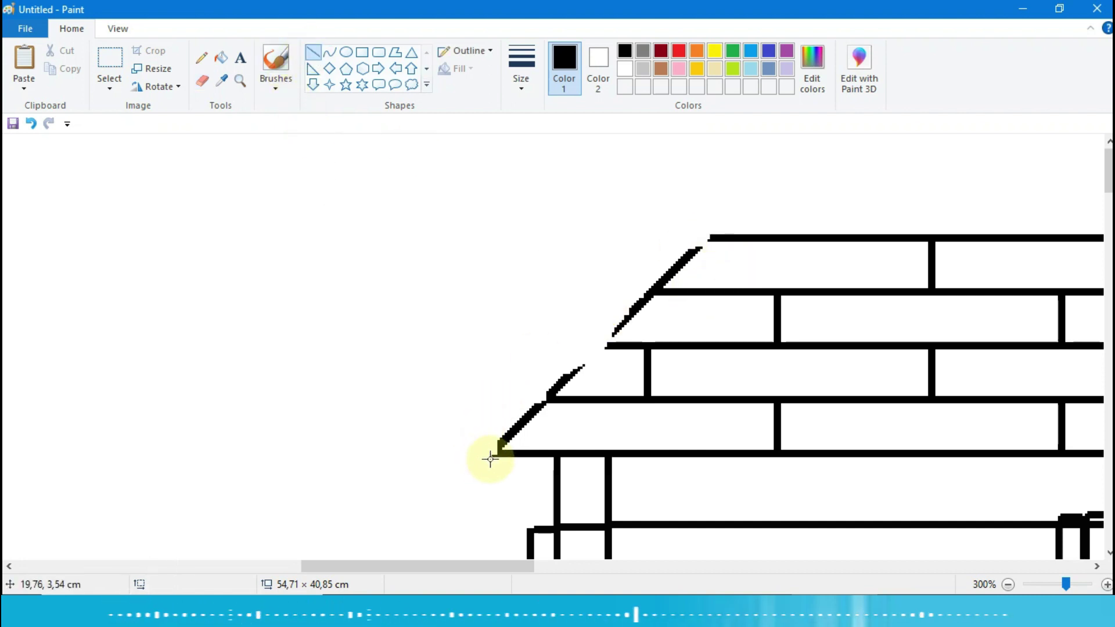
{"action": "left_click_drag", "start_coordinate": [491, 454], "coordinate": [716, 248]}
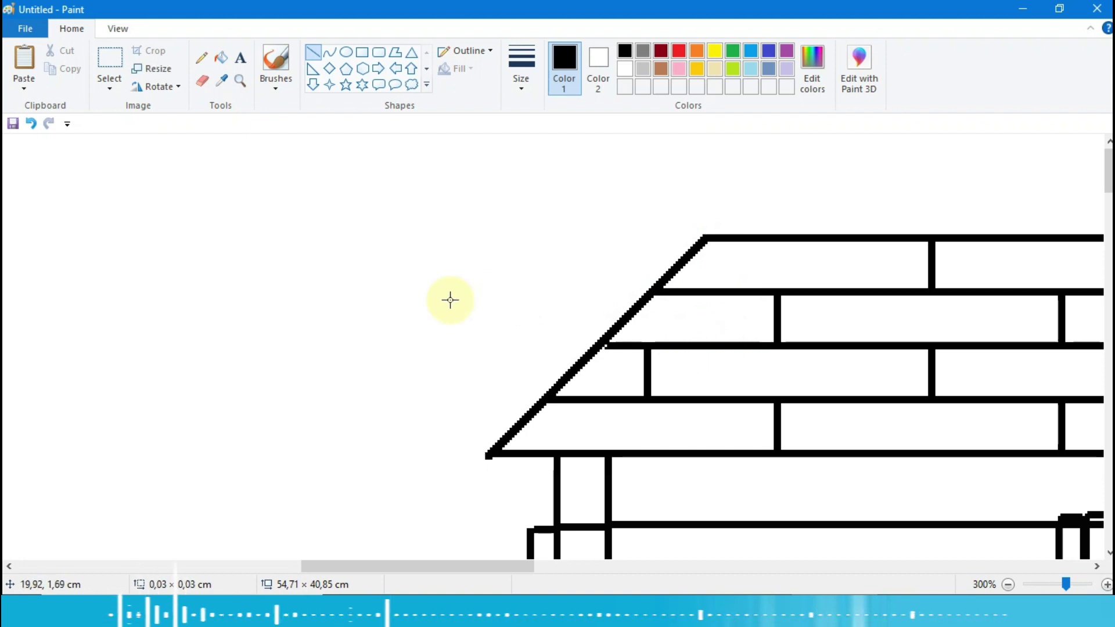
{"action": "left_click", "coordinate": [201, 83]}
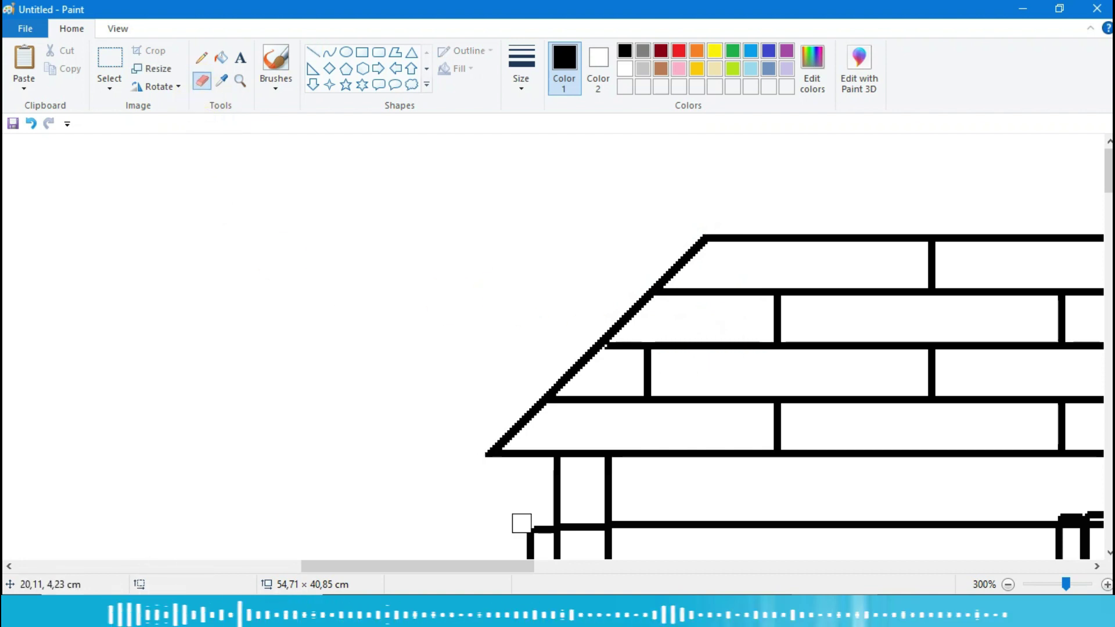
- Erase the well rim and brick lines crossing the left post, along with the post's base line below the front rim
{"action": "scroll", "coordinate": [521, 523], "scroll_direction": "down", "scroll_amount": 6}
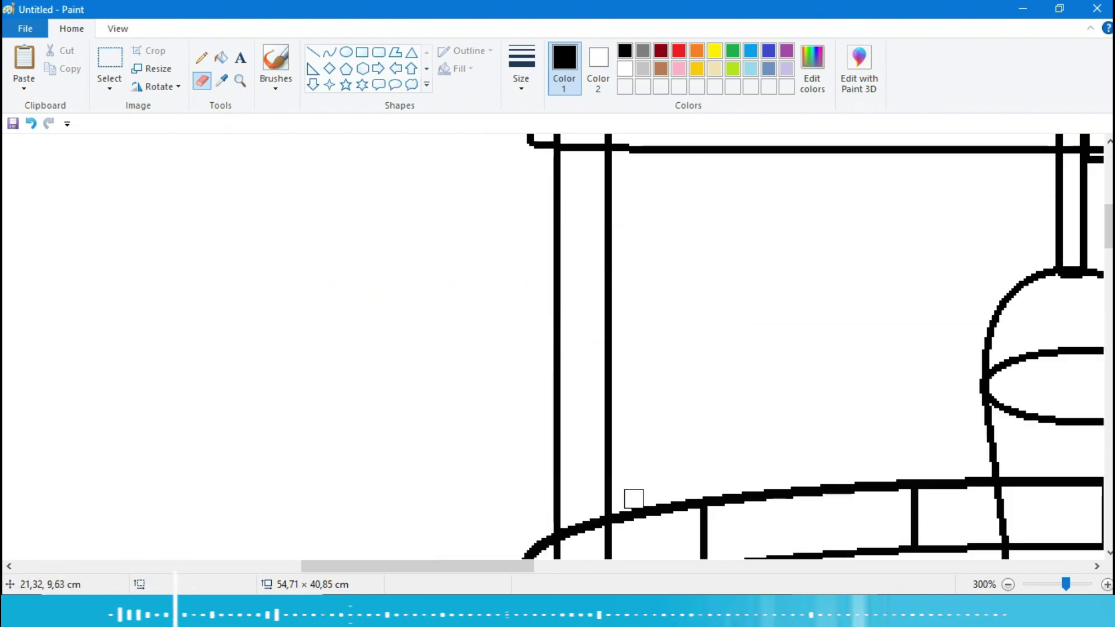
{"action": "scroll", "coordinate": [634, 499], "scroll_direction": "down", "scroll_amount": 3}
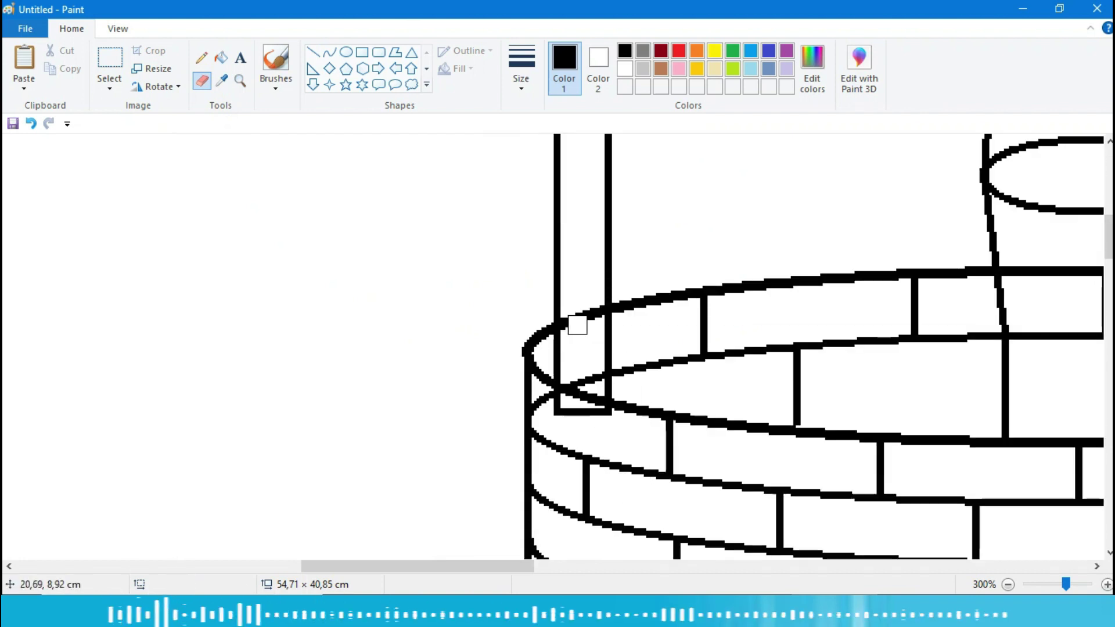
{"action": "left_click_drag", "start_coordinate": [584, 325], "coordinate": [595, 310]}
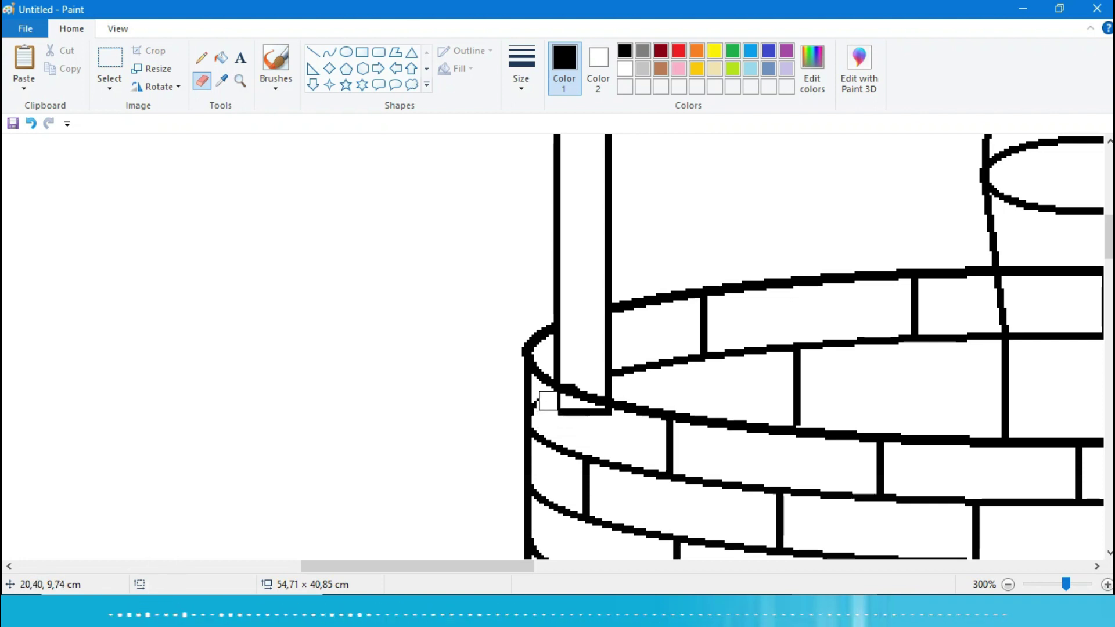
{"action": "left_click_drag", "start_coordinate": [556, 406], "coordinate": [600, 423]}
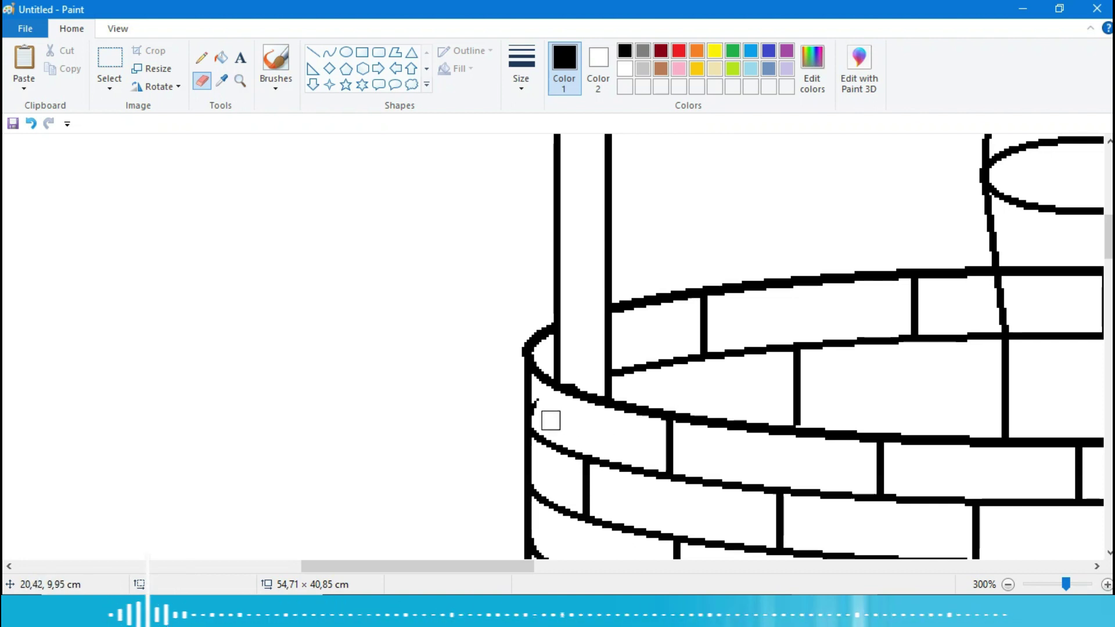
- Erase the rear rim line and the vertical brick line showing through the bucket
{"action": "mouse_move", "coordinate": [368, 567]}
{"action": "left_mouse_down"}
{"action": "mouse_move", "coordinate": [384, 589]}
{"action": "mouse_move", "coordinate": [478, 585]}
{"action": "left_mouse_up"}
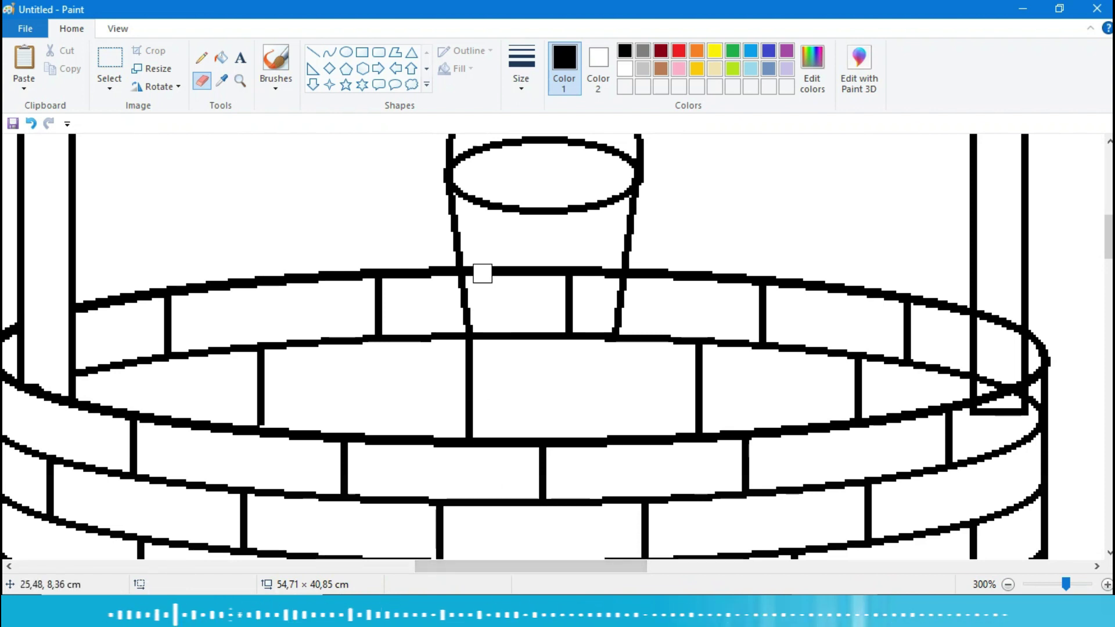
{"action": "left_click_drag", "start_coordinate": [472, 268], "coordinate": [612, 271]}
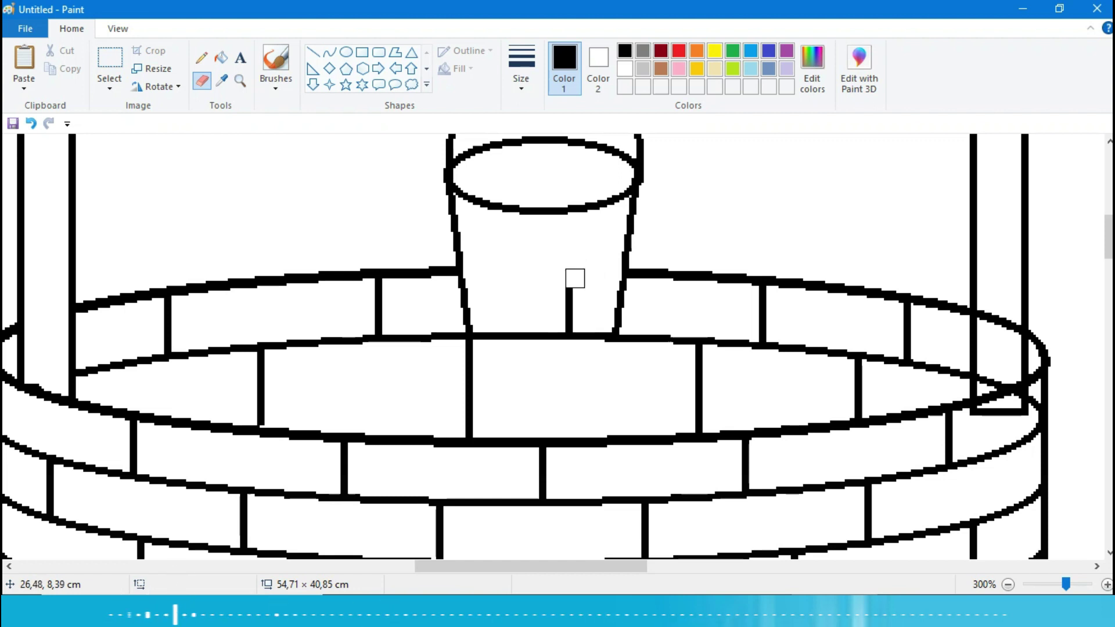
{"action": "left_click_drag", "start_coordinate": [568, 313], "coordinate": [568, 319]}
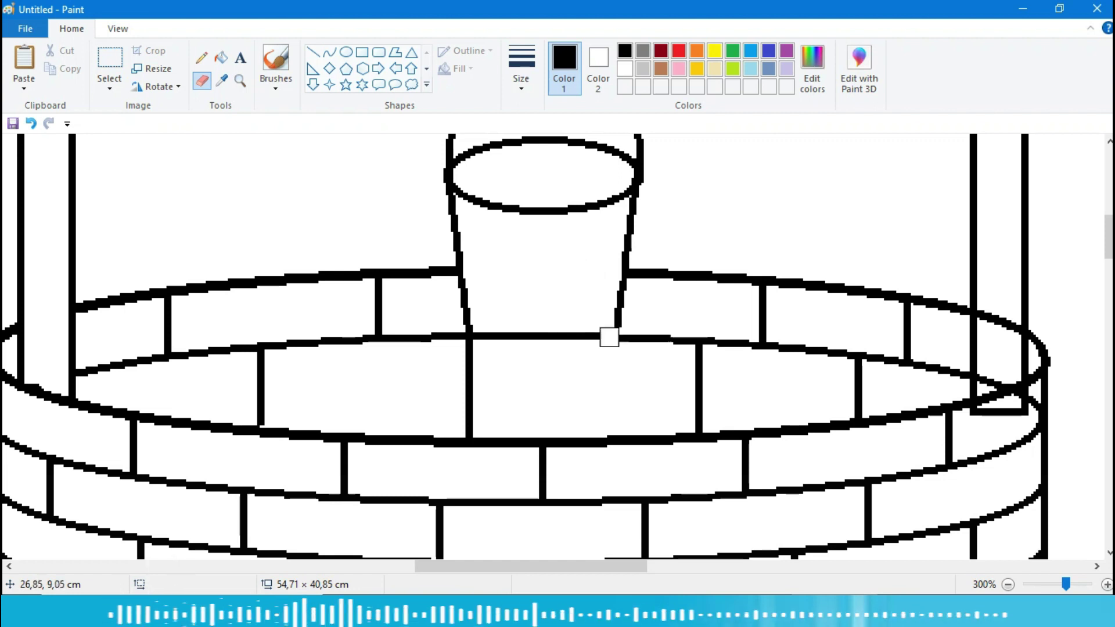
- Erase the rim and brick lines crossing the right post, together with the post's base below the front rim
{"action": "scroll", "coordinate": [769, 467], "scroll_direction": "down", "scroll_amount": 2}
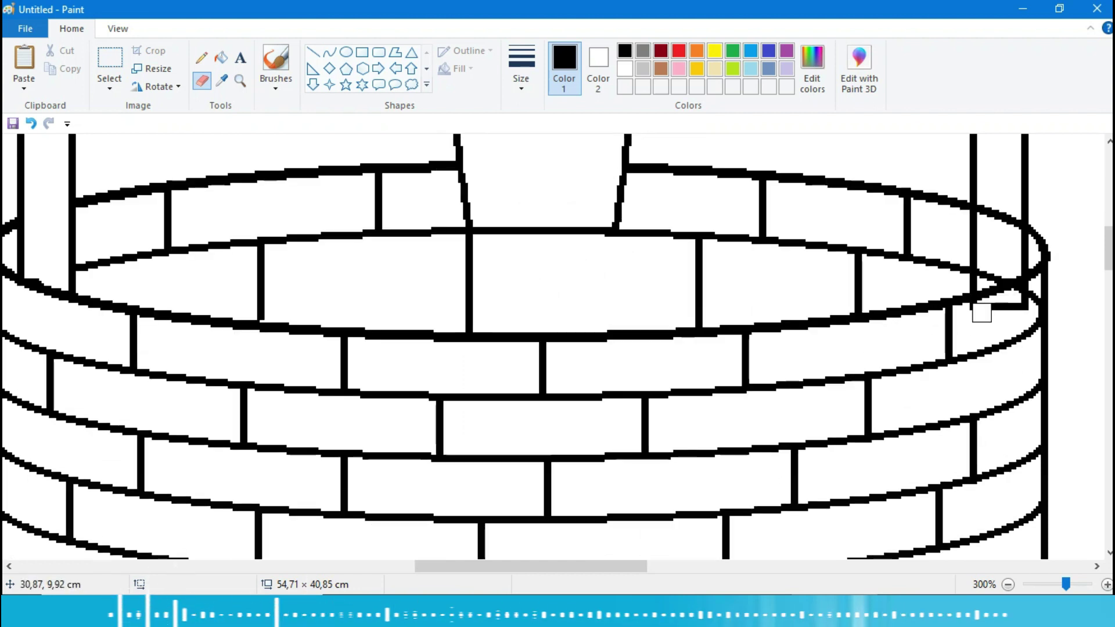
{"action": "left_click_drag", "start_coordinate": [979, 312], "coordinate": [1028, 298]}
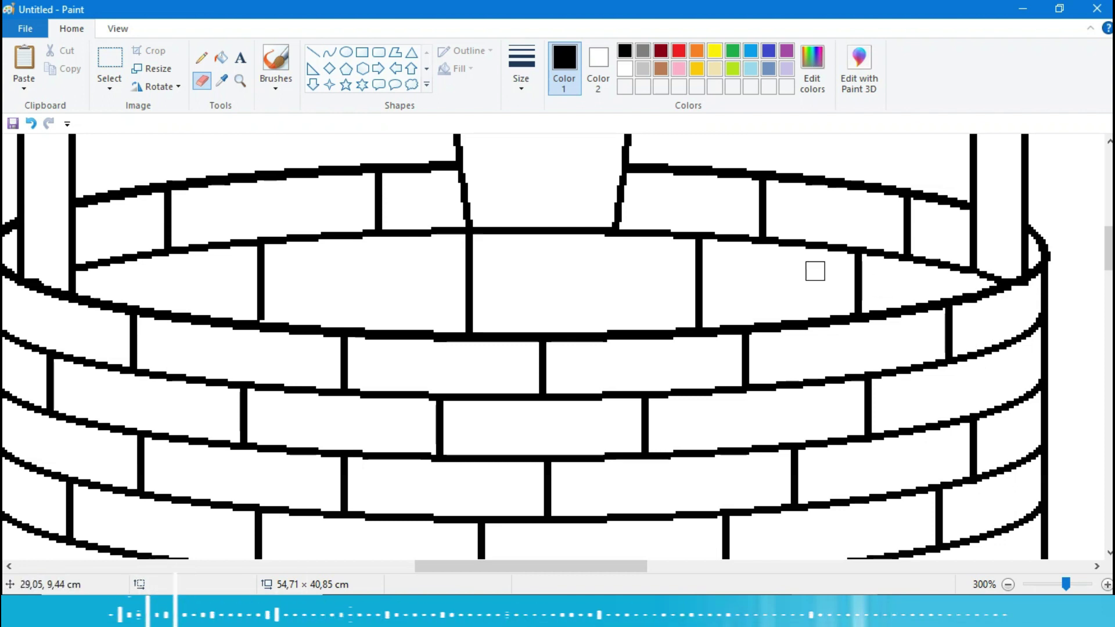
{"action": "left_click", "coordinate": [519, 87]}
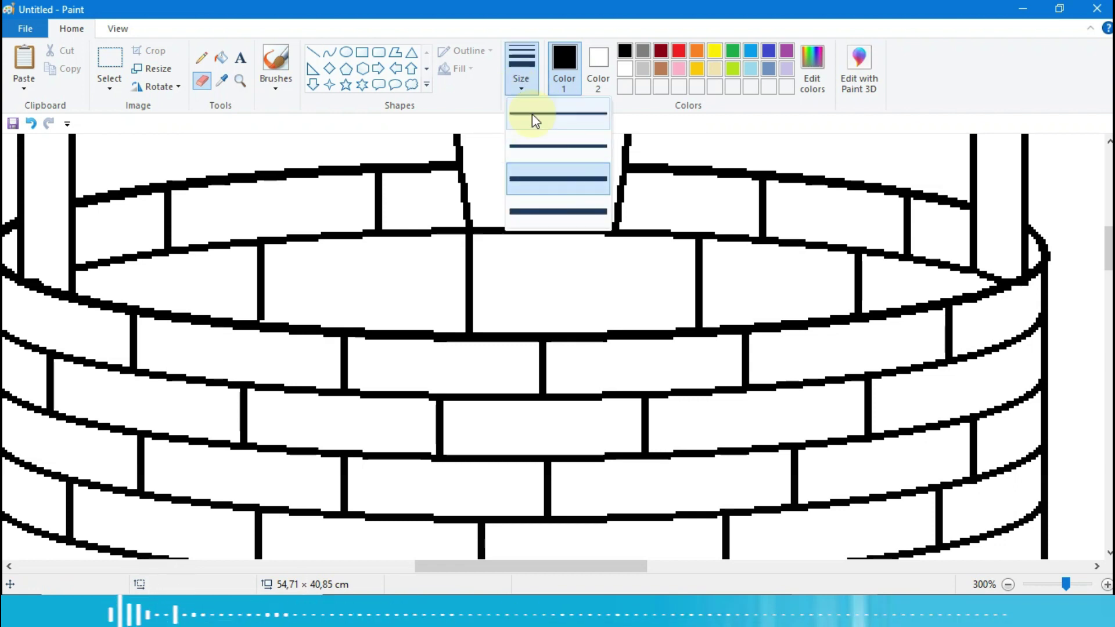
{"action": "left_click", "coordinate": [514, 69]}
- Erase the horizontal axle lines where they cross the right and left posts
{"action": "scroll", "coordinate": [604, 481], "scroll_direction": "down", "scroll_amount": 1, "text": "ctrl"}
{"action": "scroll", "coordinate": [489, 428], "scroll_direction": "up", "scroll_amount": 5}
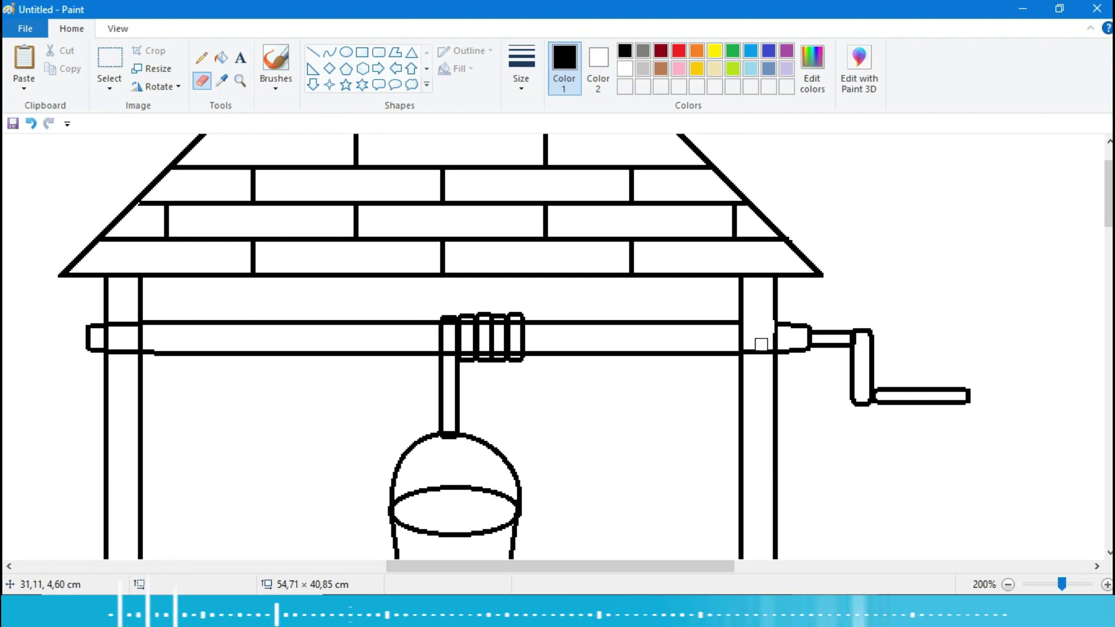
{"action": "left_click", "coordinate": [30, 124]}
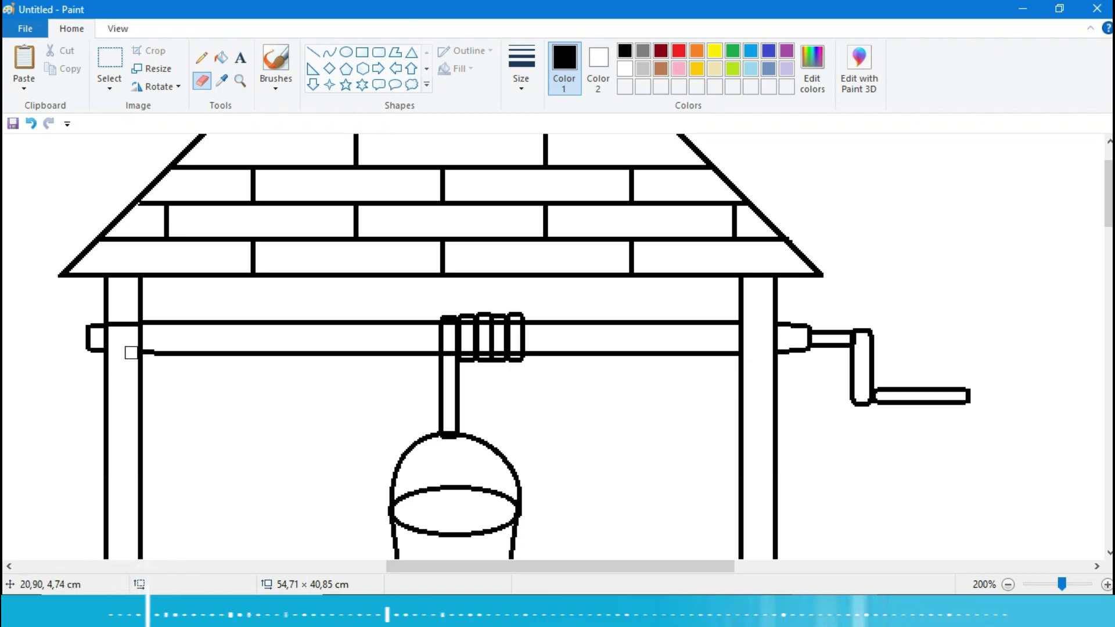
{"action": "left_click_drag", "start_coordinate": [131, 323], "coordinate": [116, 320]}
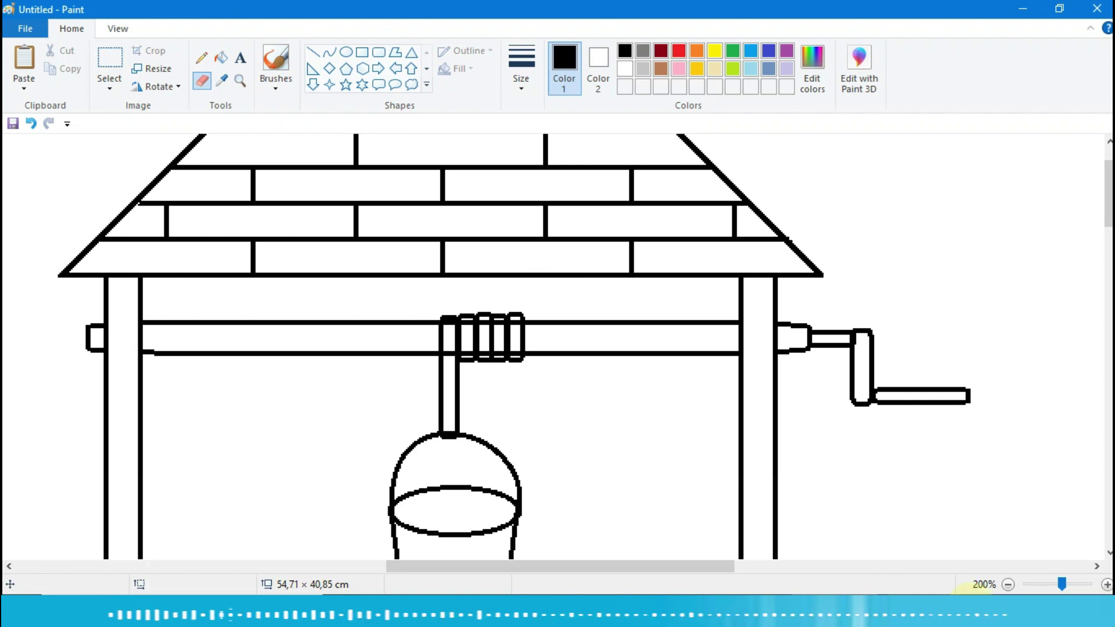
- Fill all the bricks of the well's front outer wall with orange
{"action": "left_click", "coordinate": [1008, 585]}
{"action": "left_click_drag", "start_coordinate": [1000, 567], "coordinate": [777, 569]}
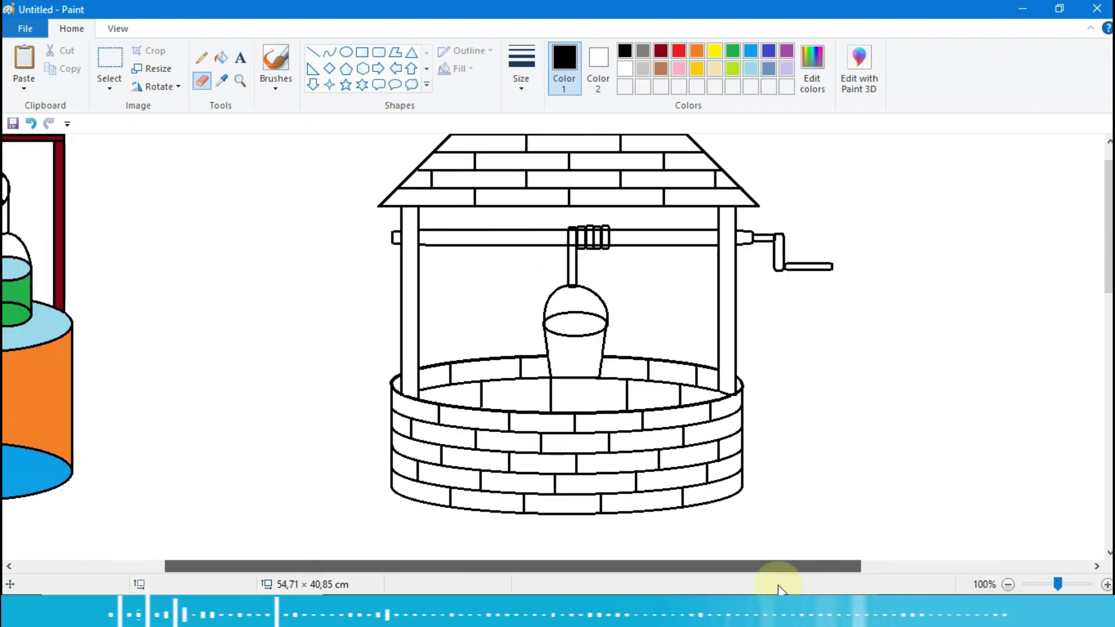
{"action": "scroll", "coordinate": [938, 497], "scroll_direction": "up", "scroll_amount": 1}
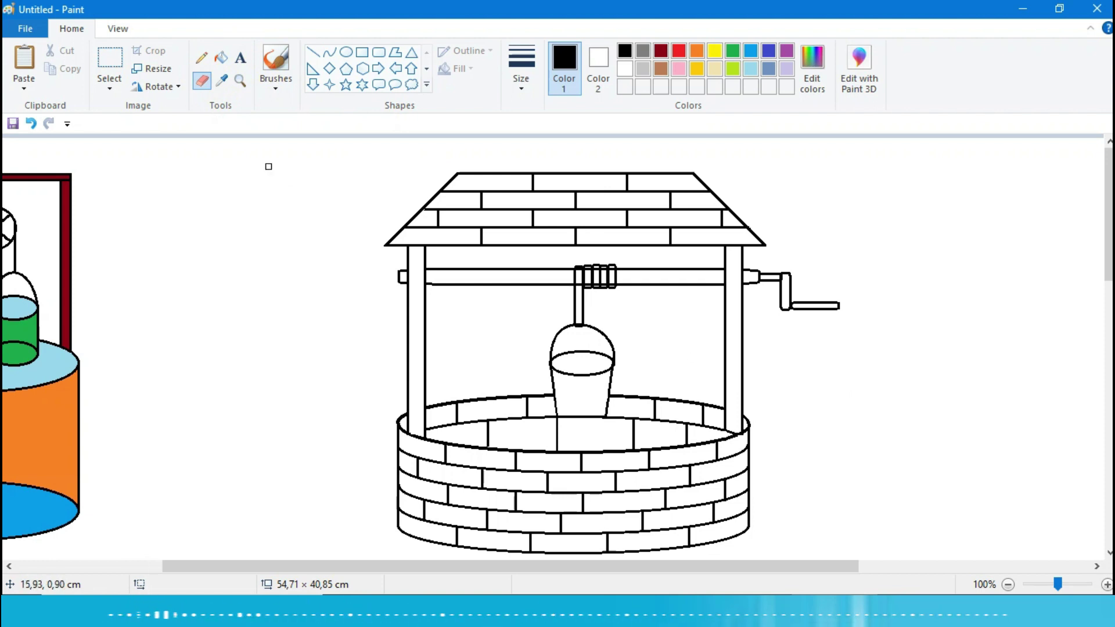
{"action": "left_click", "coordinate": [221, 57]}
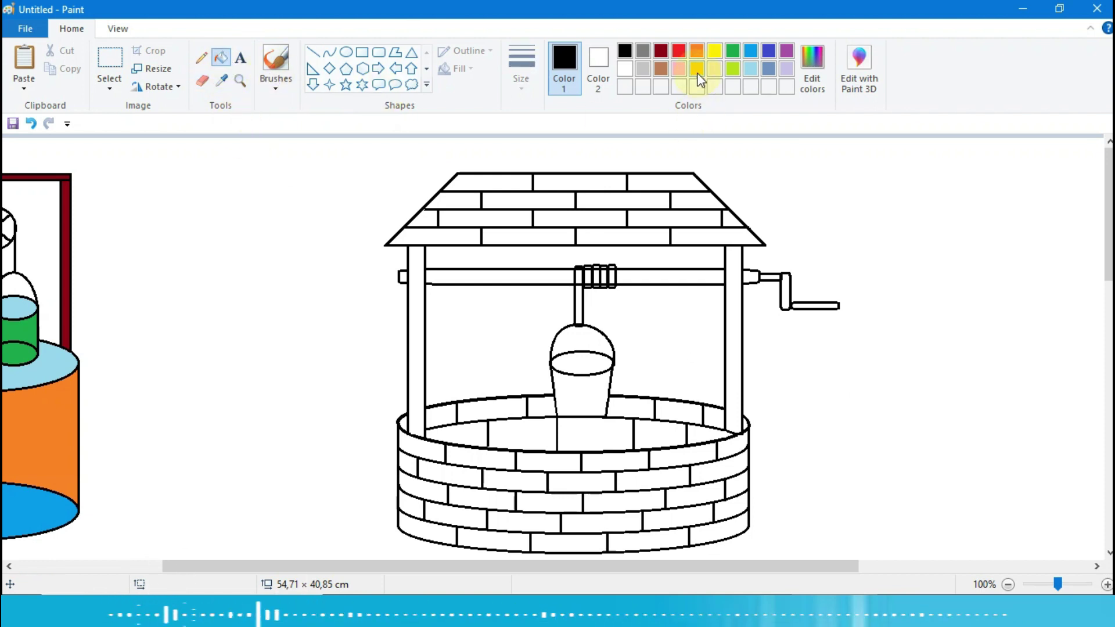
{"action": "left_click", "coordinate": [697, 51]}
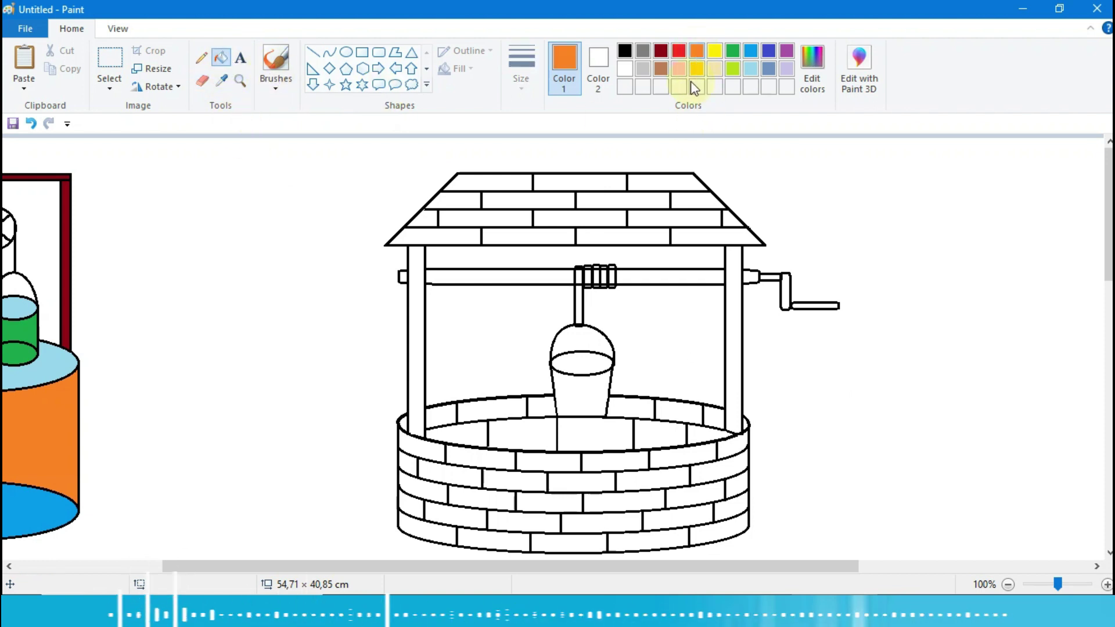
{"action": "left_click", "coordinate": [559, 545]}
{"action": "left_click", "coordinate": [505, 542]}
{"action": "left_click", "coordinate": [436, 523]}
{"action": "left_click", "coordinate": [428, 507]}
{"action": "left_click", "coordinate": [505, 510]}
{"action": "left_click", "coordinate": [593, 511]}
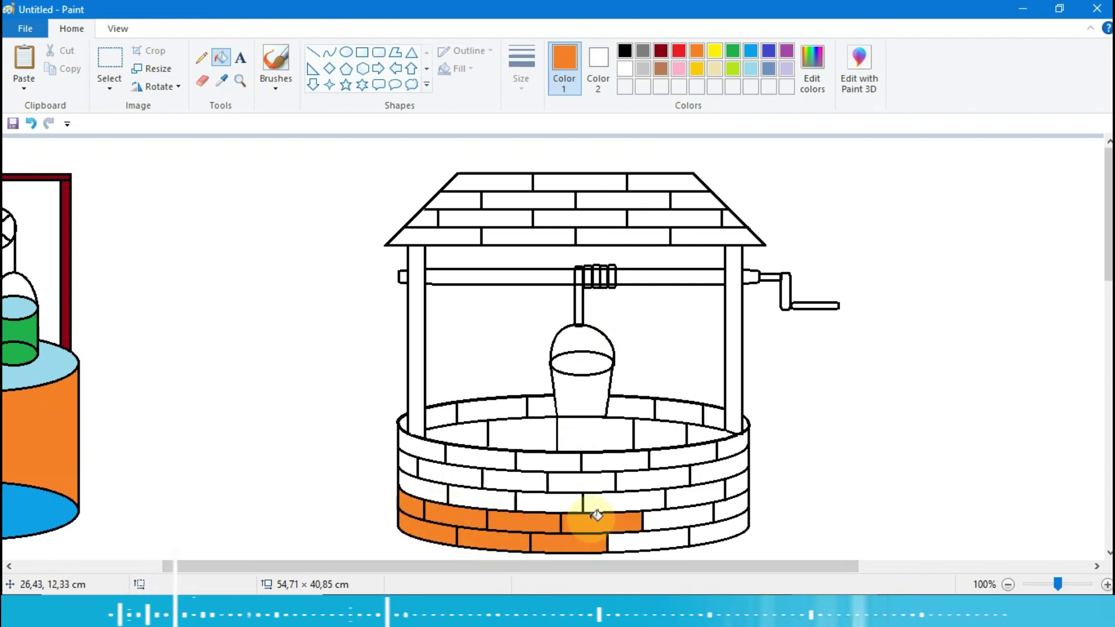
{"action": "left_click", "coordinate": [670, 527]}
{"action": "left_click", "coordinate": [694, 519]}
{"action": "left_click", "coordinate": [715, 531]}
{"action": "left_click", "coordinate": [731, 504]}
{"action": "left_click", "coordinate": [739, 477]}
{"action": "left_click", "coordinate": [733, 462]}
{"action": "left_click", "coordinate": [706, 473]}
{"action": "left_click", "coordinate": [700, 492]}
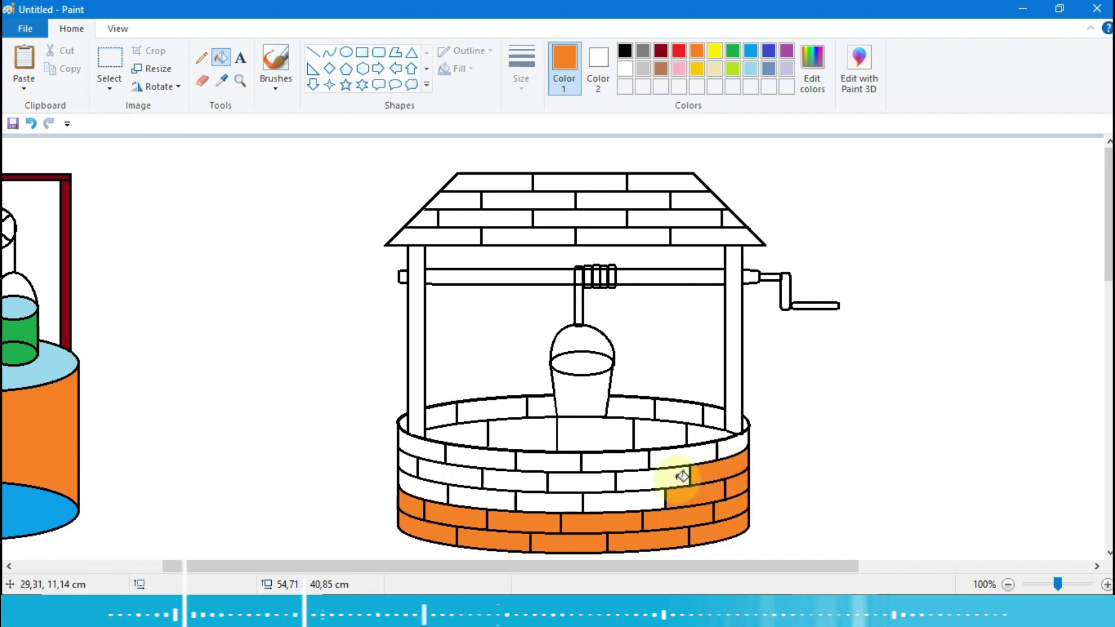
{"action": "left_click", "coordinate": [672, 472]}
{"action": "left_click", "coordinate": [680, 452]}
{"action": "left_click", "coordinate": [719, 448]}
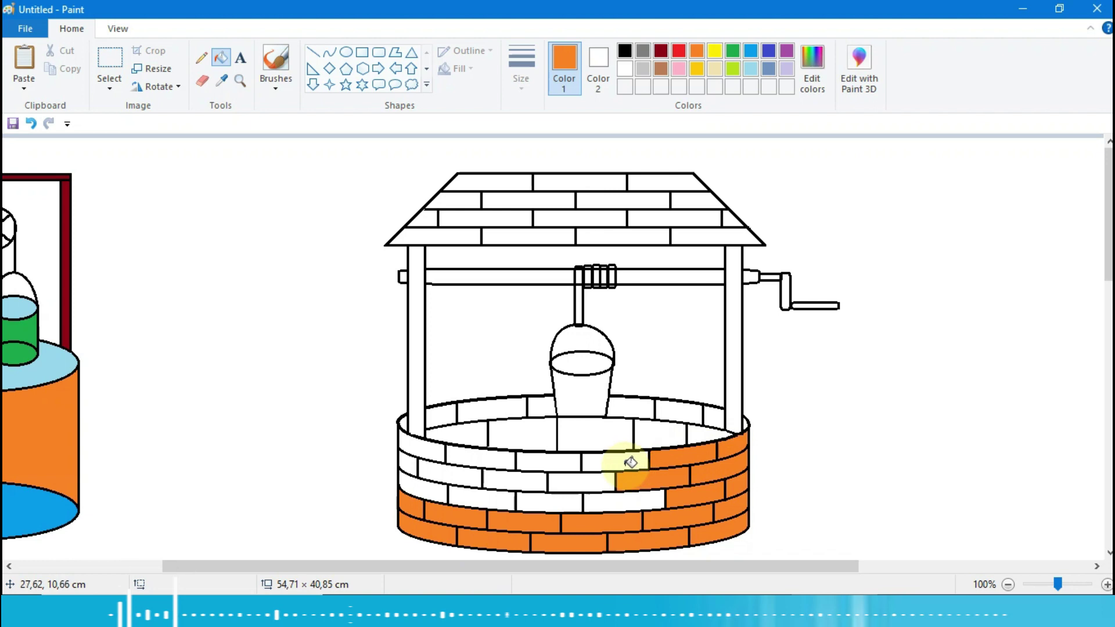
{"action": "left_click", "coordinate": [630, 461]}
{"action": "left_click", "coordinate": [593, 484]}
{"action": "left_click", "coordinate": [568, 501]}
{"action": "left_click", "coordinate": [511, 480]}
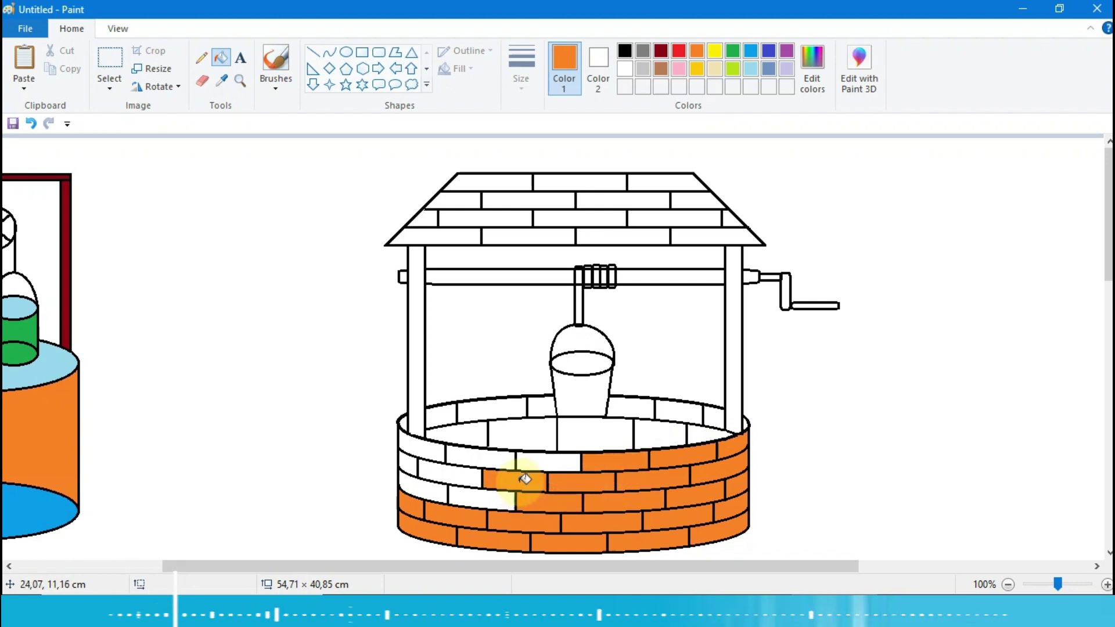
{"action": "left_click", "coordinate": [538, 463]}
{"action": "left_click", "coordinate": [478, 462]}
{"action": "left_click", "coordinate": [462, 469]}
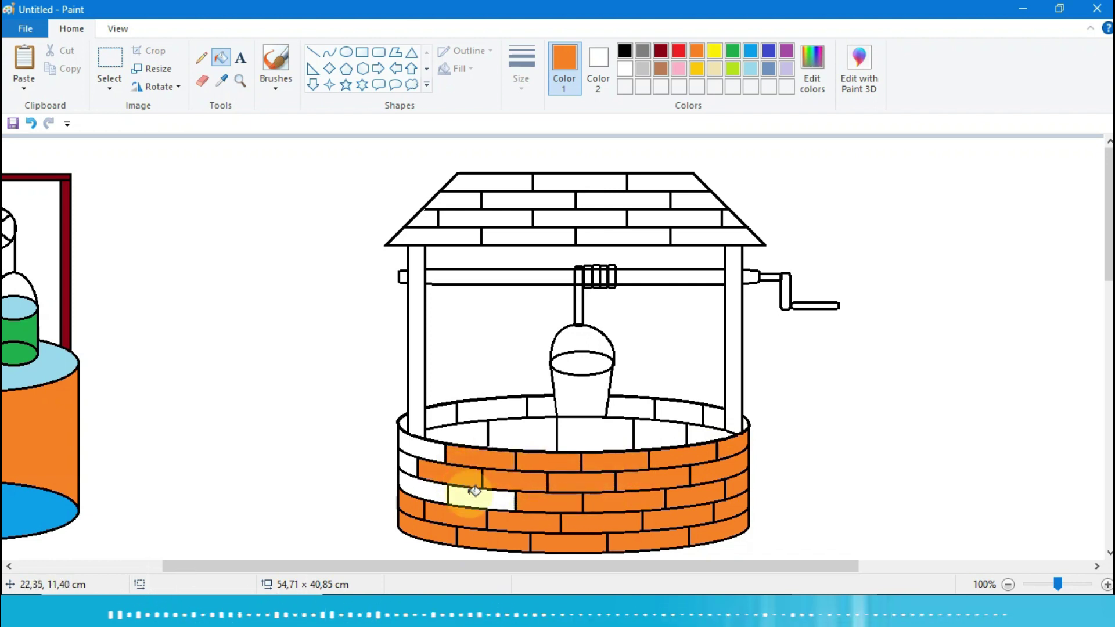
{"action": "left_click", "coordinate": [459, 493]}
{"action": "left_click", "coordinate": [439, 486]}
{"action": "left_click", "coordinate": [412, 480]}
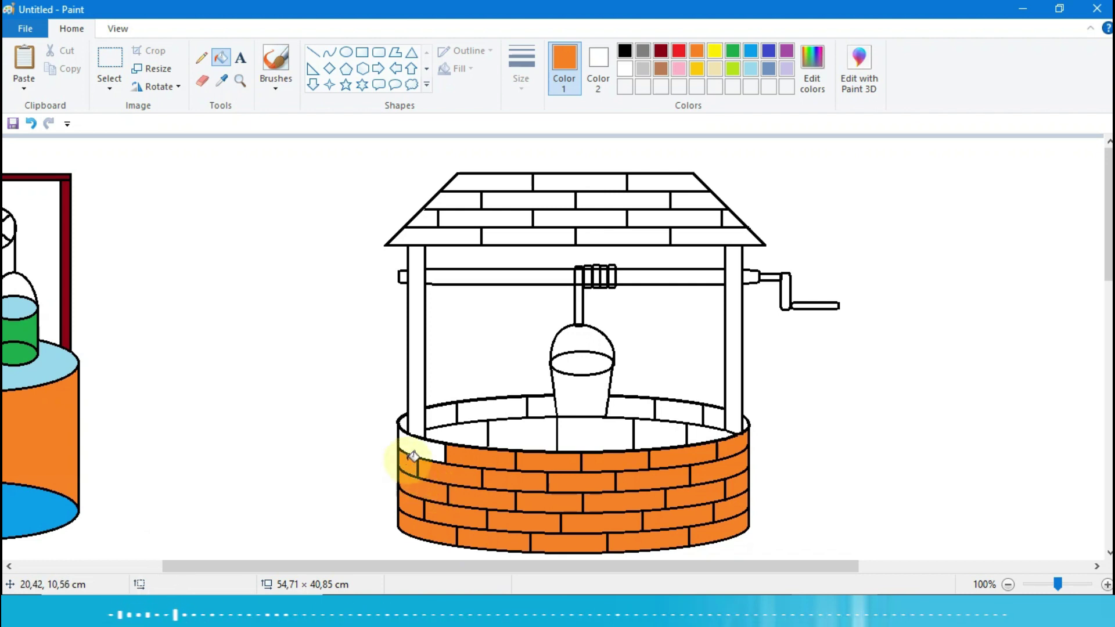
{"action": "left_click", "coordinate": [413, 456]}
- Fill the upper row of bricks along the well's inner back wall with orange, including the small rim sections beside both posts
{"action": "left_click", "coordinate": [440, 413]}
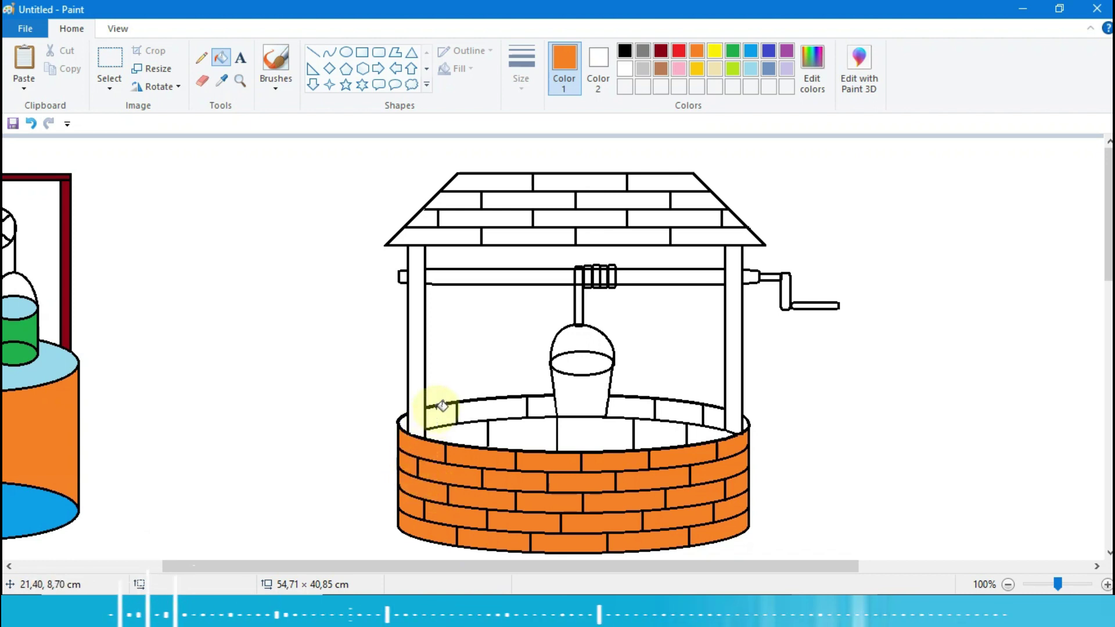
{"action": "left_click", "coordinate": [410, 419]}
{"action": "left_click", "coordinate": [482, 409]}
{"action": "left_click", "coordinate": [551, 405]}
{"action": "left_click", "coordinate": [633, 406]}
{"action": "left_click", "coordinate": [673, 406]}
{"action": "left_click", "coordinate": [716, 412]}
{"action": "left_click", "coordinate": [714, 415]}
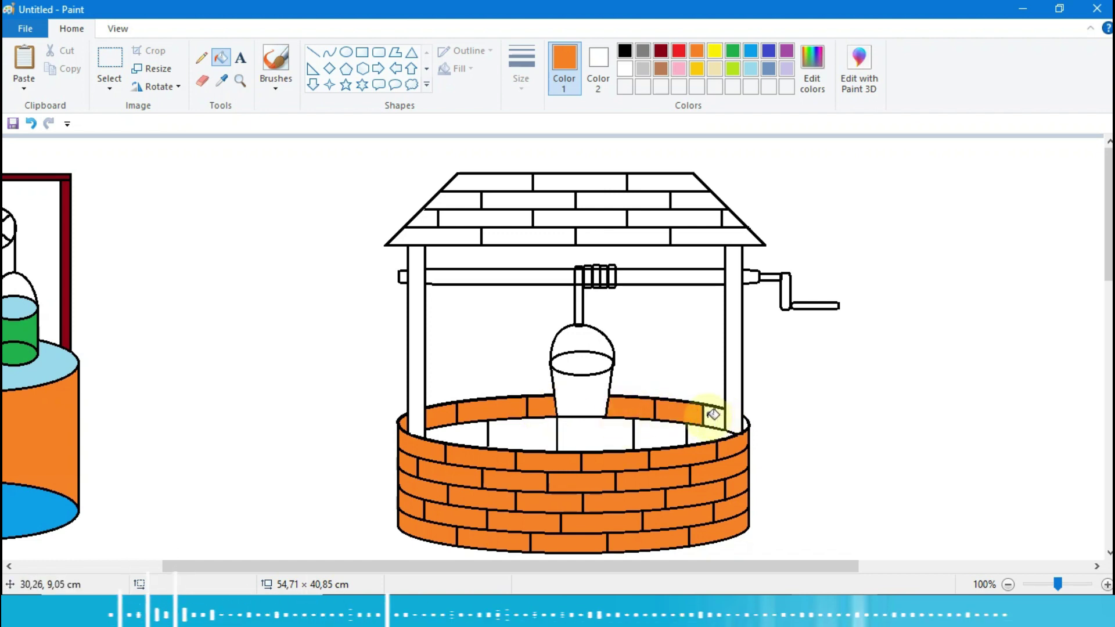
{"action": "left_click", "coordinate": [747, 424]}
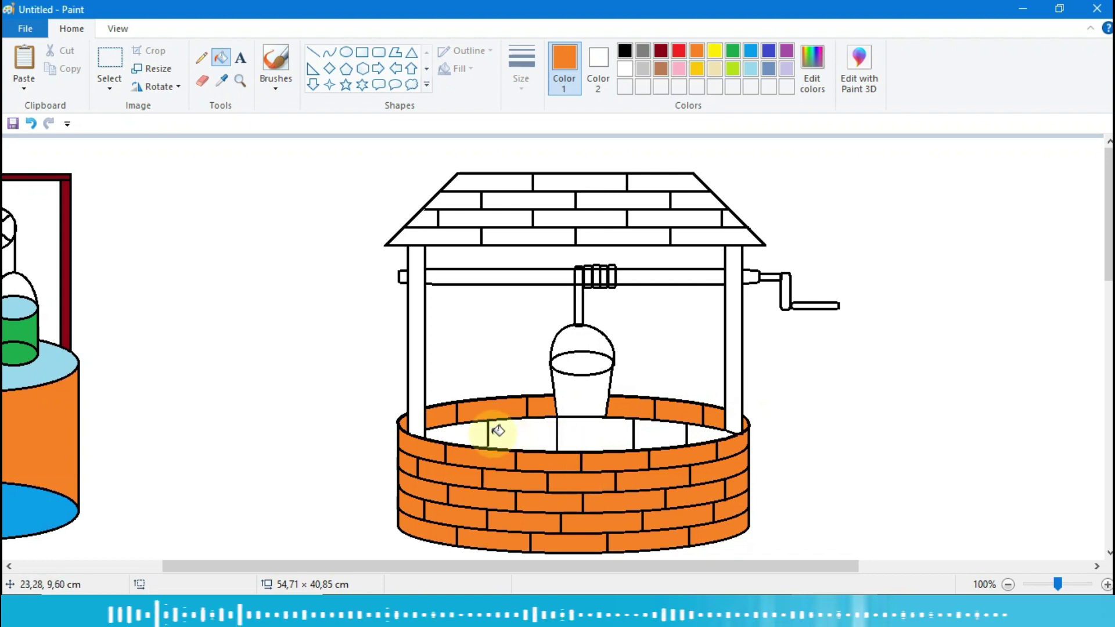
- Fill the five lower brick sections inside the well with light yellow
{"action": "left_click", "coordinate": [715, 68]}
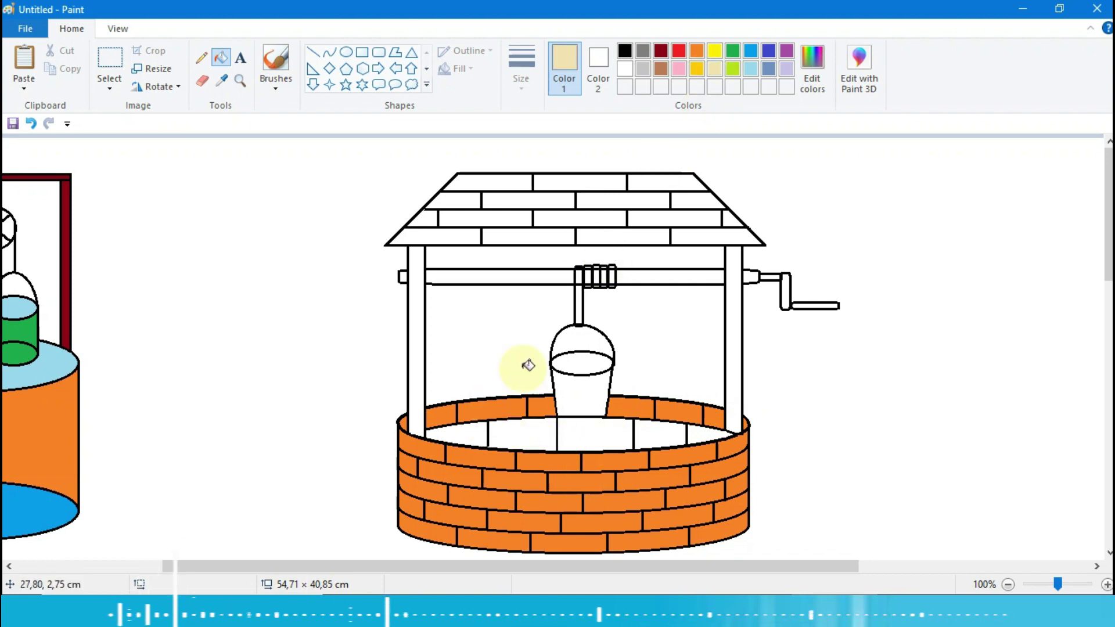
{"action": "left_click", "coordinate": [465, 433]}
{"action": "left_click", "coordinate": [522, 434]}
{"action": "left_click", "coordinate": [599, 435]}
{"action": "left_click", "coordinate": [662, 433]}
{"action": "left_click", "coordinate": [706, 434]}
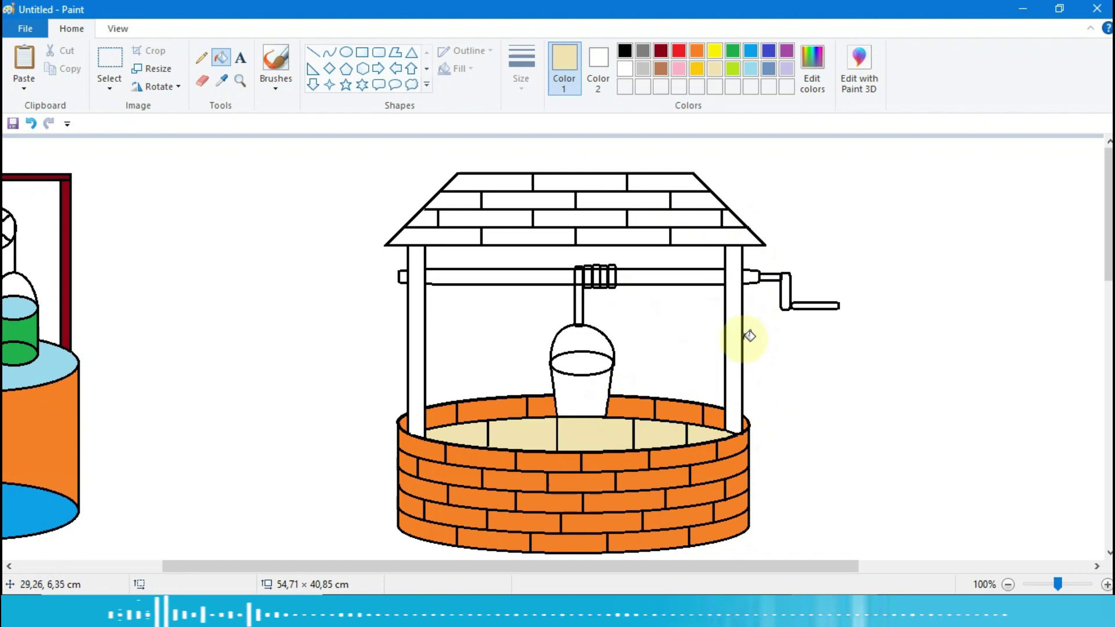
- Fill both roof posts and the horizontal axle with dark red, including the axle's end pieces outside the posts
{"action": "left_click", "coordinate": [660, 51]}
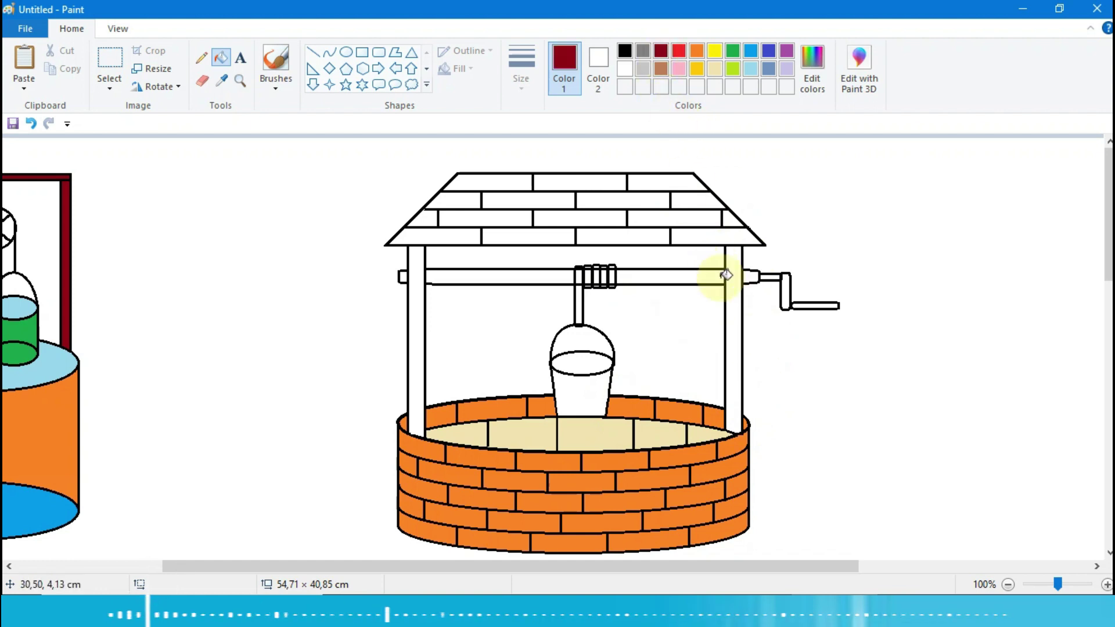
{"action": "left_click", "coordinate": [732, 348]}
{"action": "left_click", "coordinate": [422, 318]}
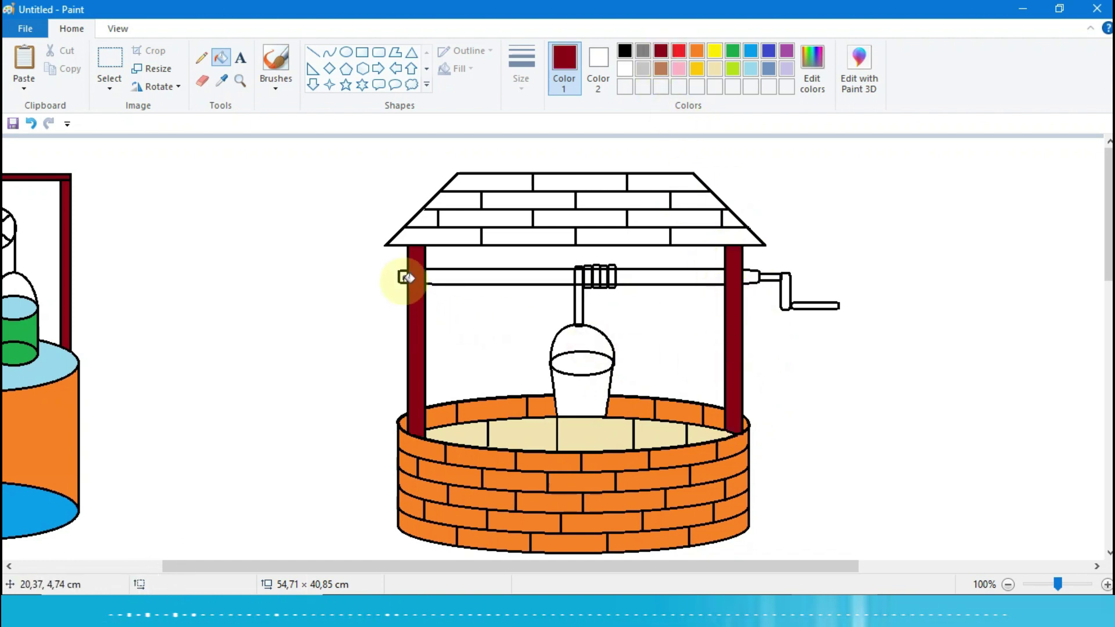
{"action": "left_click", "coordinate": [438, 277]}
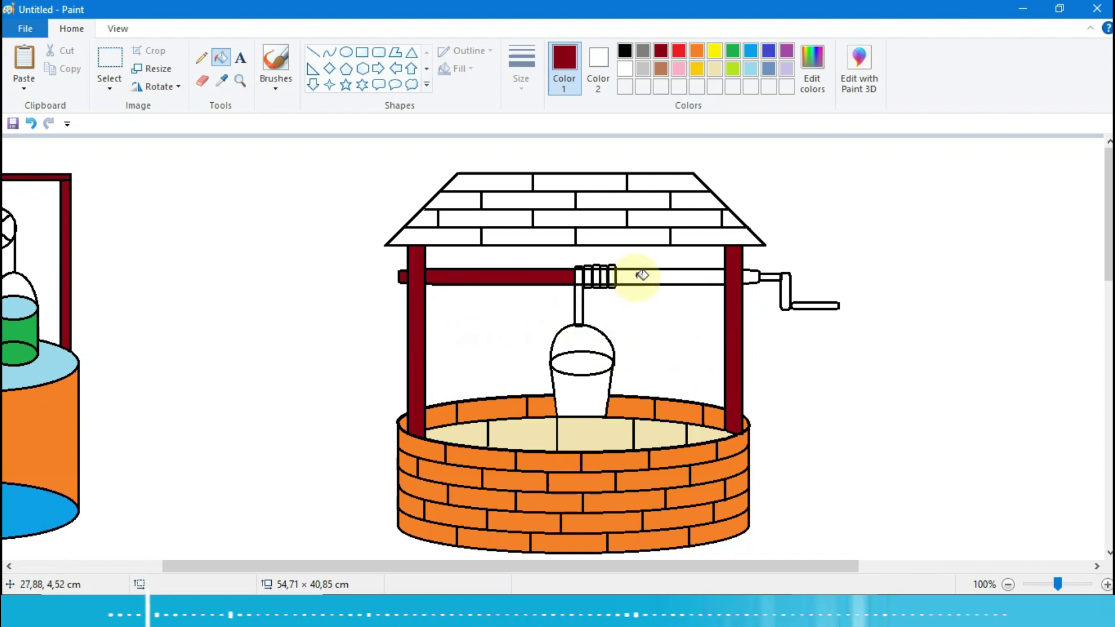
{"action": "left_click", "coordinate": [636, 277]}
{"action": "left_click", "coordinate": [746, 277]}
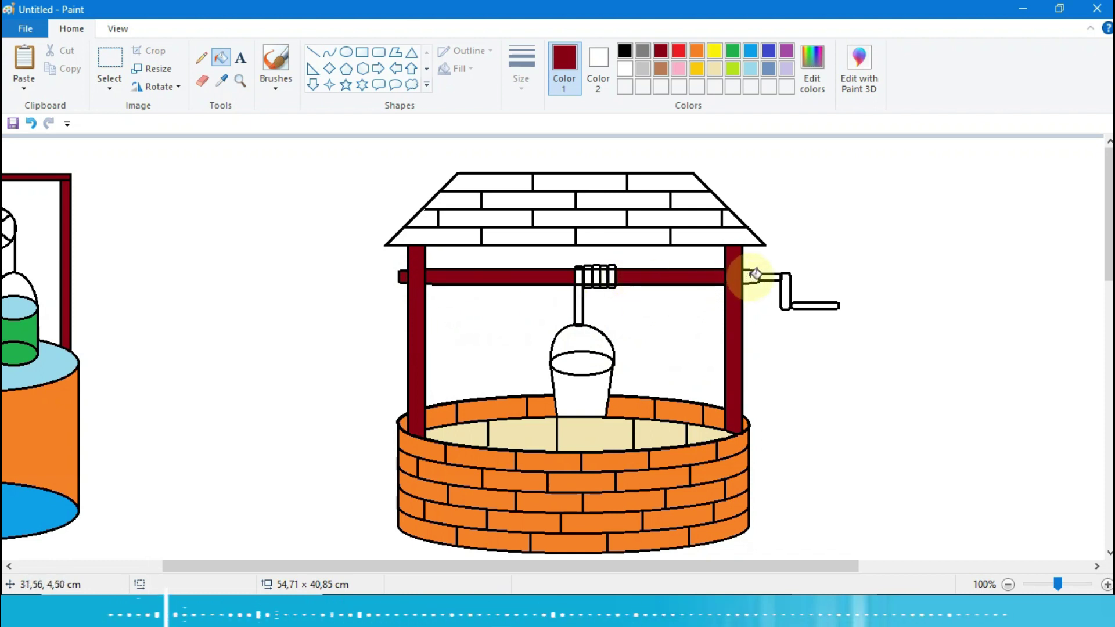
- Fill the crank with dark red, and the hanging rope and its coils around the axle with brown
{"action": "left_click", "coordinate": [788, 284]}
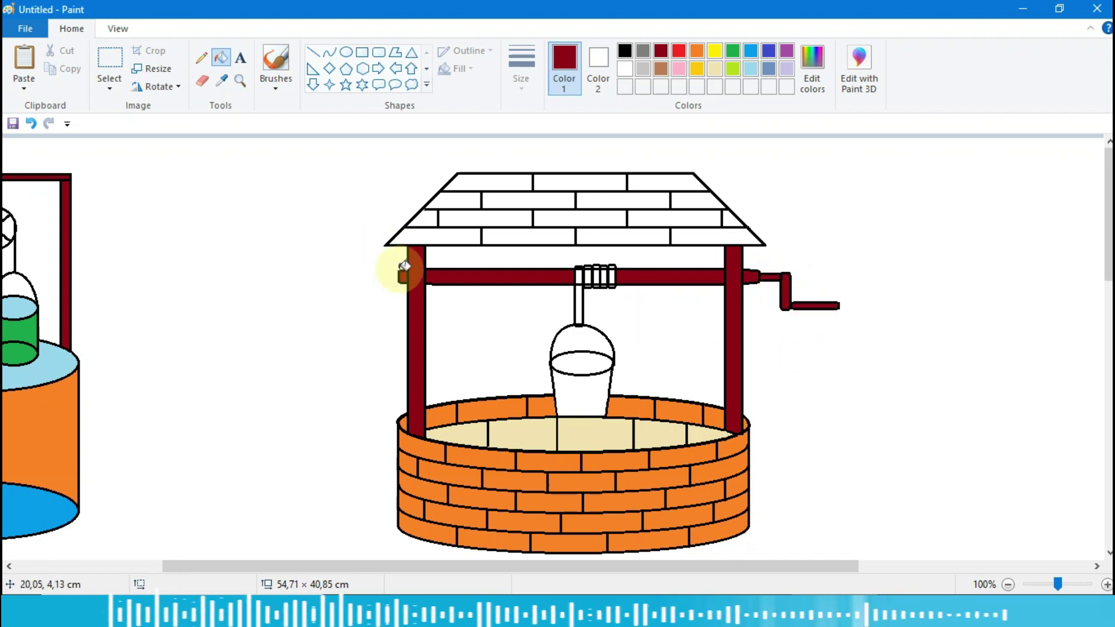
{"action": "left_click", "coordinate": [661, 70]}
{"action": "left_click", "coordinate": [580, 299]}
{"action": "left_click", "coordinate": [584, 278]}
{"action": "left_click", "coordinate": [596, 273]}
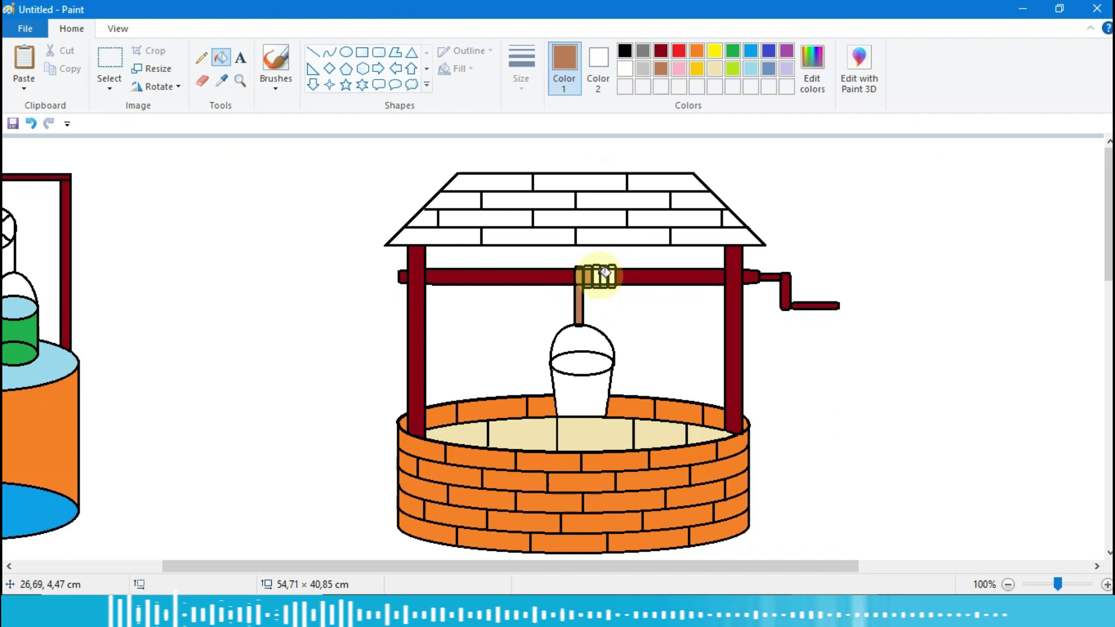
{"action": "left_click", "coordinate": [615, 278]}
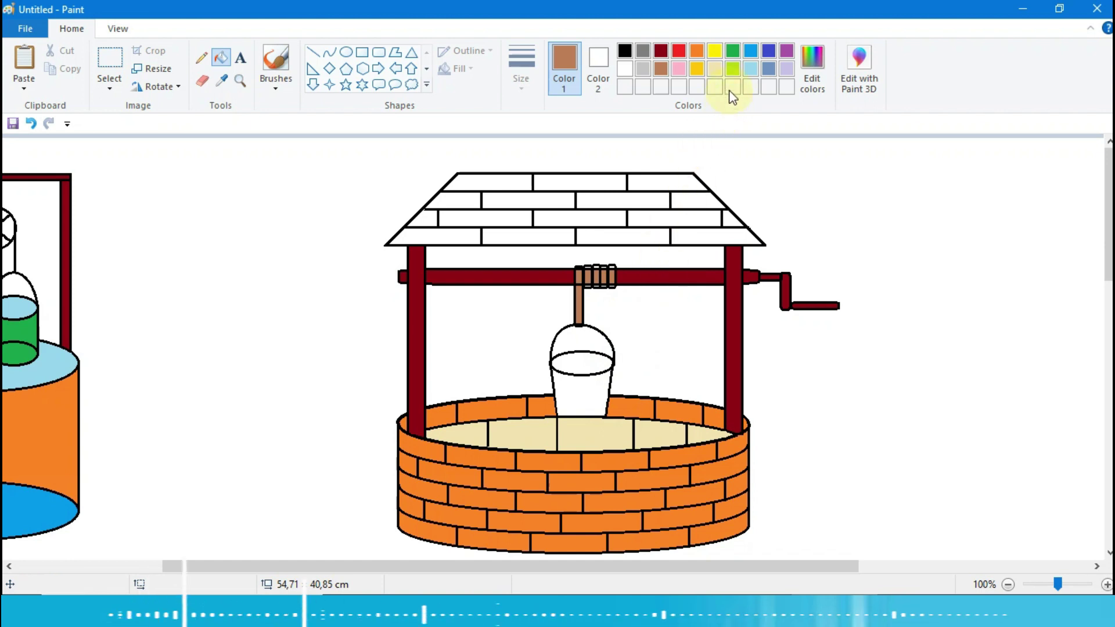
- Fill the hanging bucket's body with lime green and its oval opening with light turquoise
{"action": "left_click", "coordinate": [733, 68]}
{"action": "left_click", "coordinate": [581, 389]}
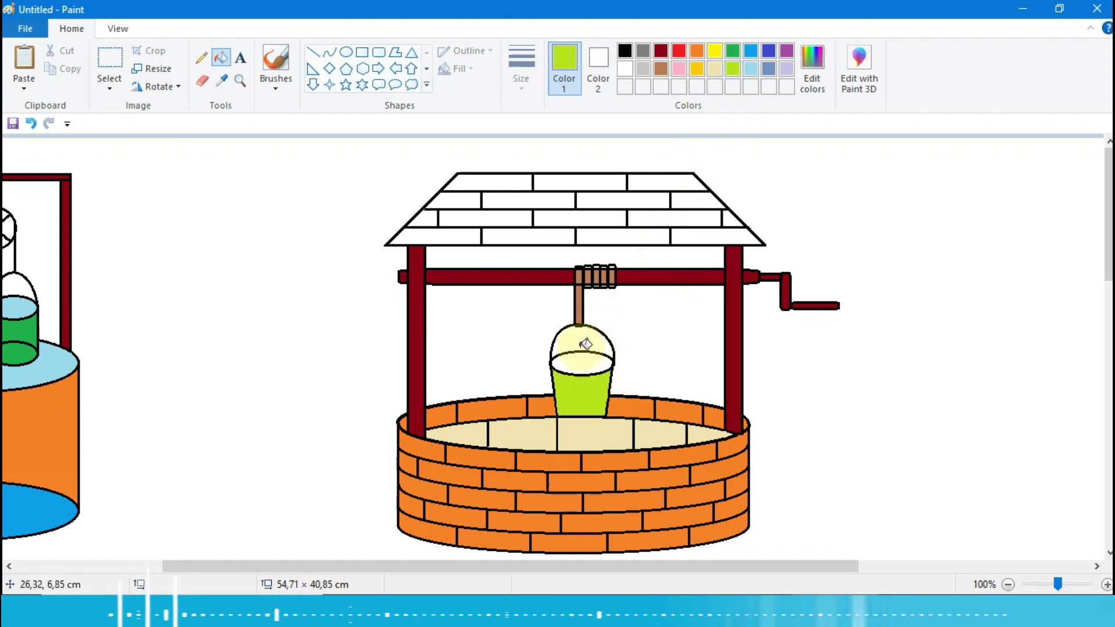
{"action": "left_click", "coordinate": [751, 69]}
{"action": "left_click", "coordinate": [596, 353]}
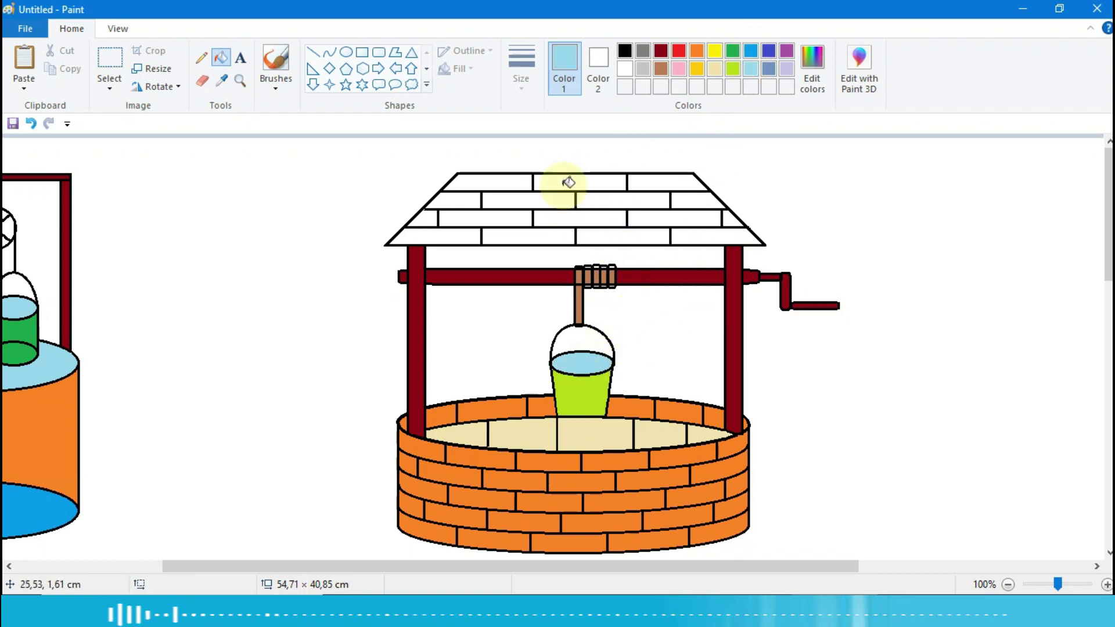
- Fill all the tiles in the four rows of the brick well's roof with orange
{"action": "left_click", "coordinate": [697, 51]}
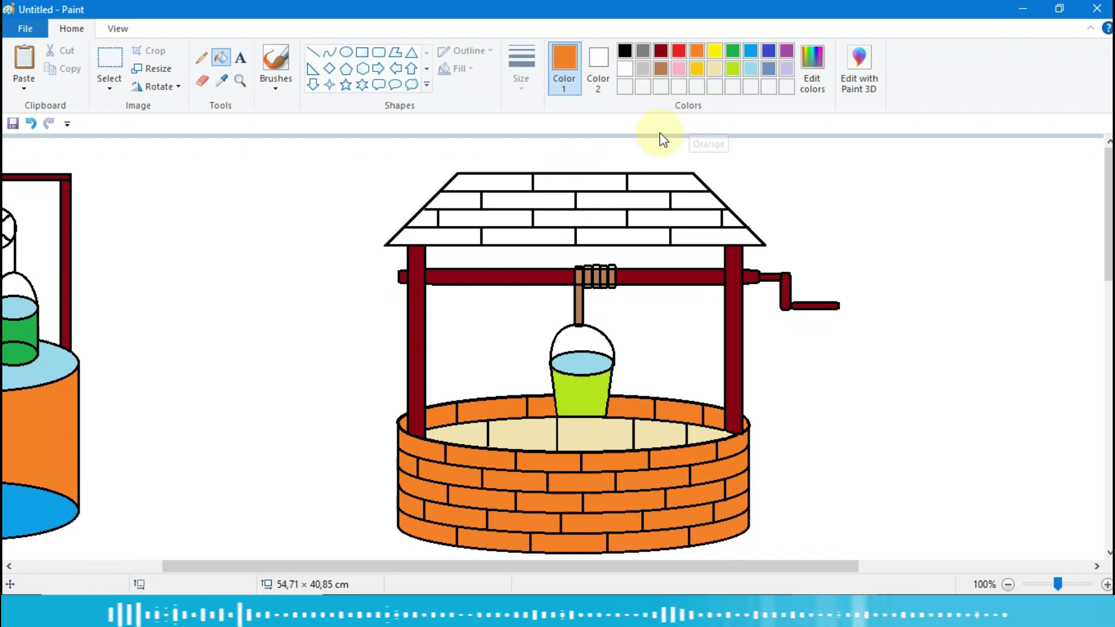
{"action": "left_click", "coordinate": [498, 181]}
{"action": "left_click", "coordinate": [549, 181]}
{"action": "left_click", "coordinate": [645, 182]}
{"action": "left_click", "coordinate": [697, 200]}
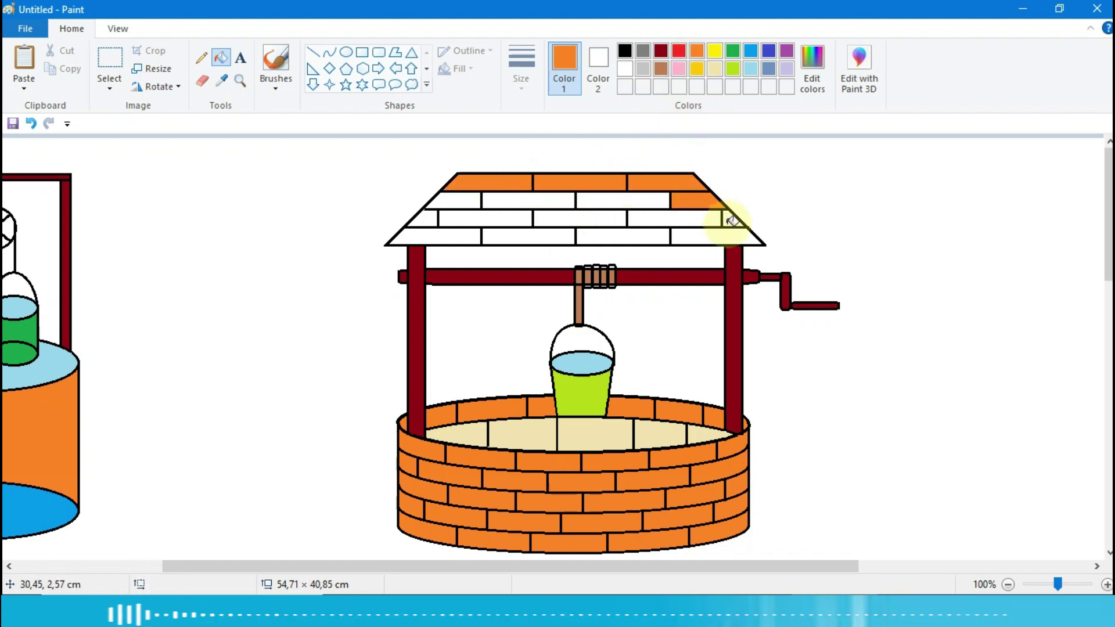
{"action": "left_click", "coordinate": [705, 217]}
{"action": "left_click", "coordinate": [729, 218]}
{"action": "left_click", "coordinate": [734, 231]}
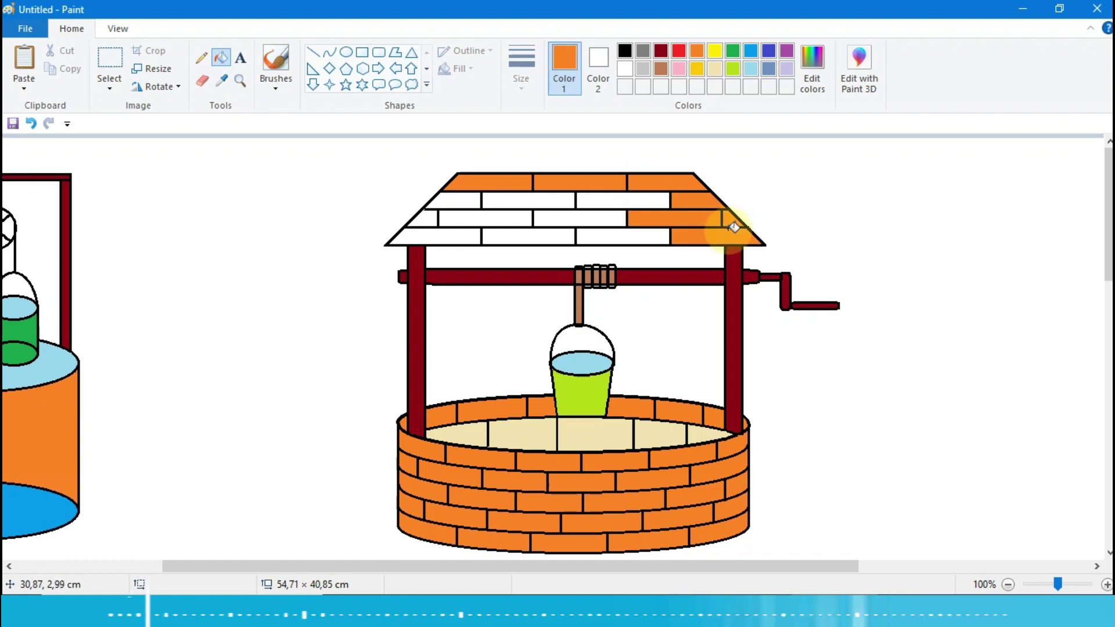
{"action": "left_click", "coordinate": [645, 236]}
{"action": "left_click", "coordinate": [523, 237]}
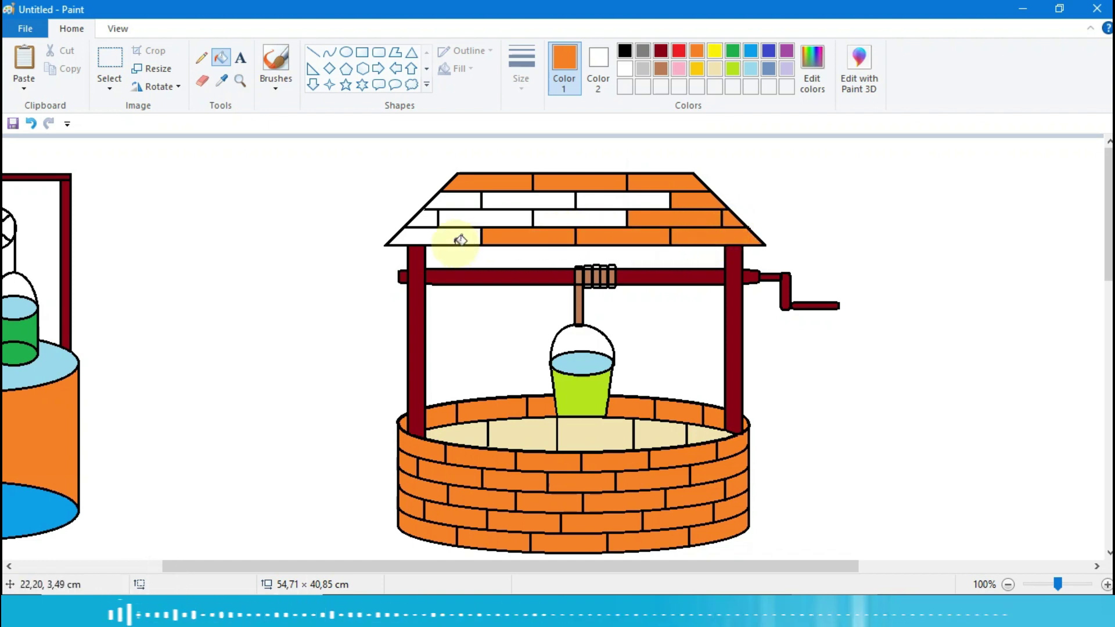
{"action": "left_click", "coordinate": [460, 239]}
{"action": "left_click", "coordinate": [424, 220]}
{"action": "left_click", "coordinate": [450, 219]}
{"action": "left_click", "coordinate": [456, 201]}
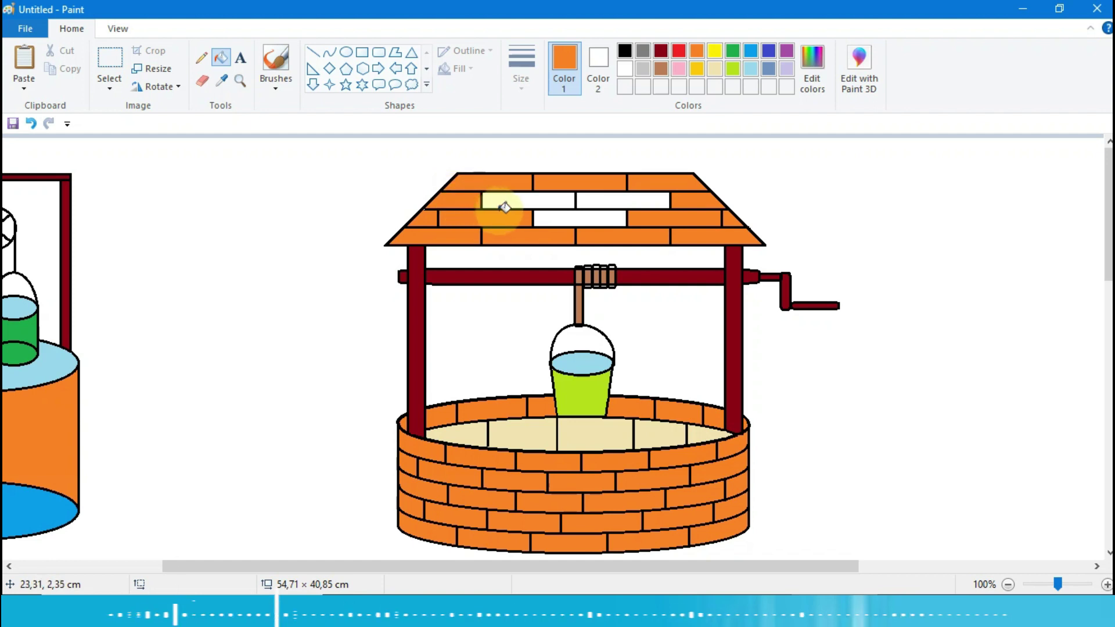
{"action": "left_click", "coordinate": [504, 204]}
{"action": "left_click", "coordinate": [584, 217]}
{"action": "left_click", "coordinate": [628, 200]}
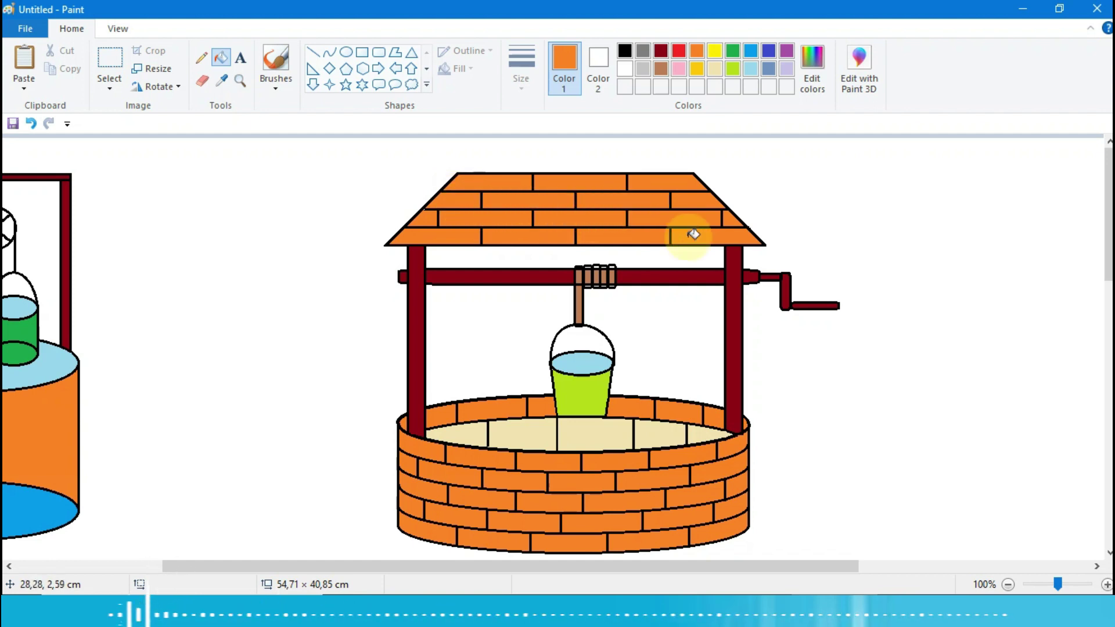
- Draw a black rectangular frame around the whole pulley well, leaving a margin on all sides
{"action": "mouse_move", "coordinate": [807, 568]}
{"action": "left_mouse_down"}
{"action": "mouse_move", "coordinate": [868, 574]}
{"action": "mouse_move", "coordinate": [589, 583]}
{"action": "left_mouse_up"}
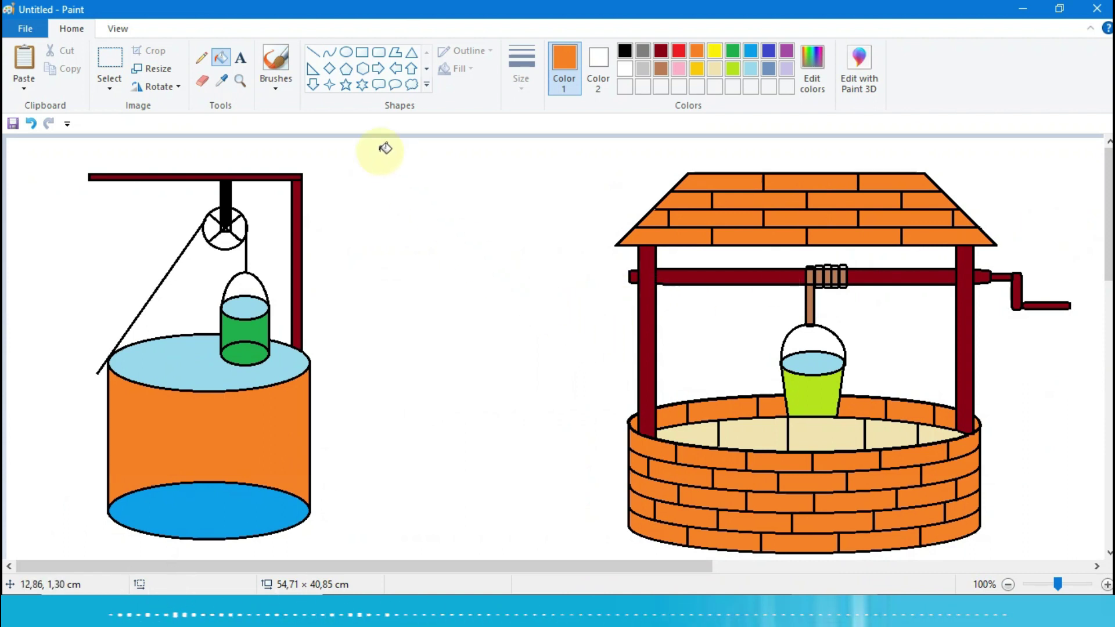
{"action": "left_click", "coordinate": [363, 52]}
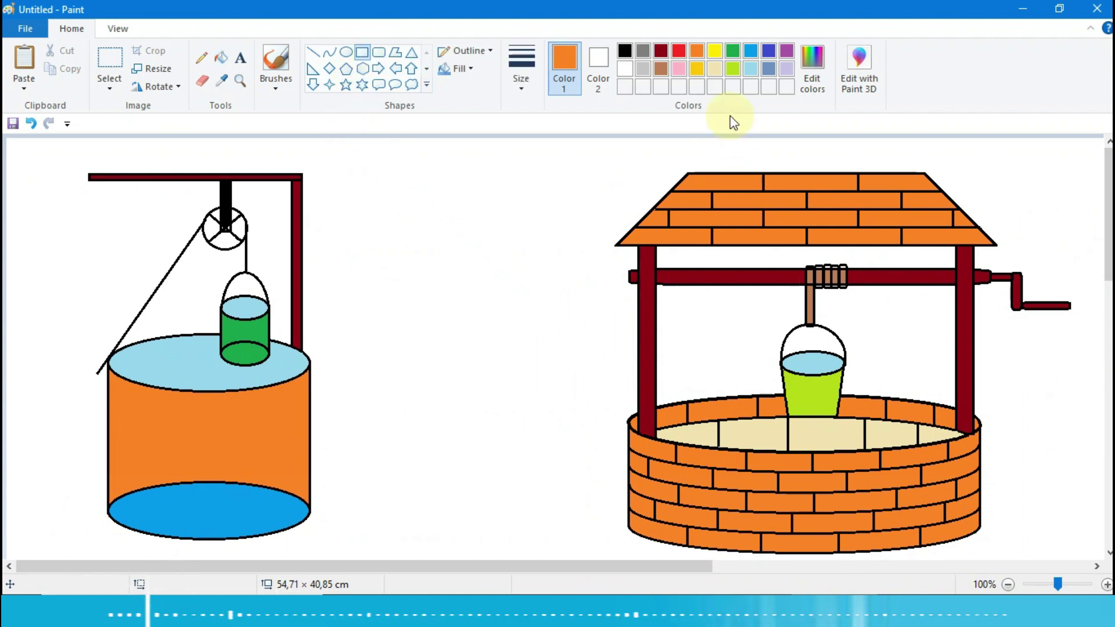
{"action": "left_click", "coordinate": [627, 51]}
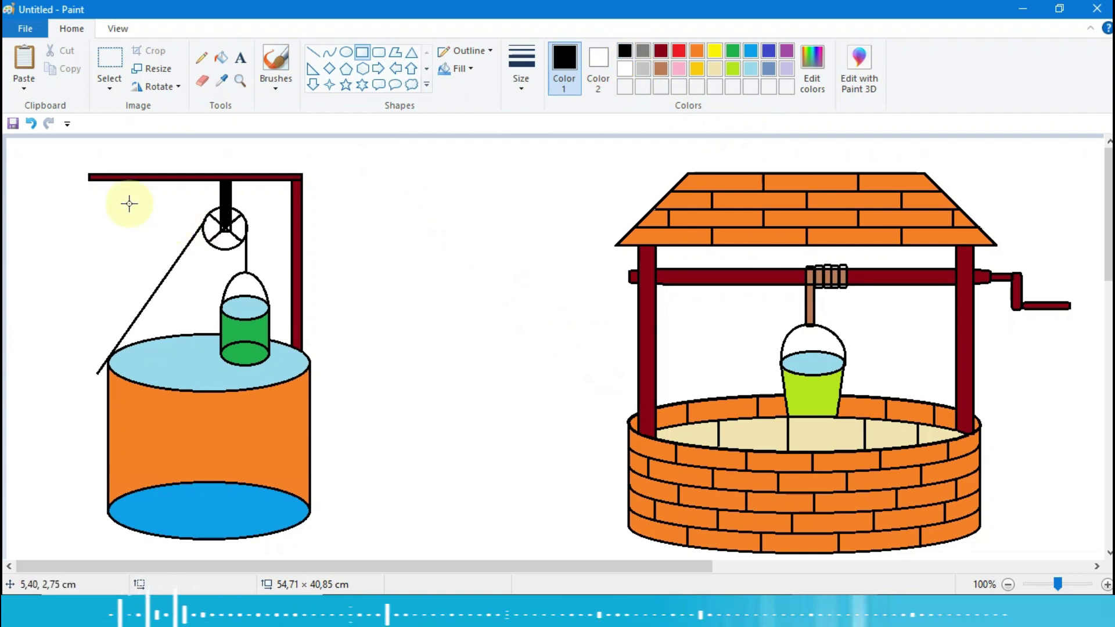
{"action": "mouse_move", "coordinate": [28, 146]}
{"action": "left_mouse_down"}
{"action": "mouse_move", "coordinate": [209, 232]}
{"action": "mouse_move", "coordinate": [393, 505]}
{"action": "mouse_move", "coordinate": [400, 554]}
{"action": "left_mouse_up"}
{"action": "left_click", "coordinate": [523, 320]}
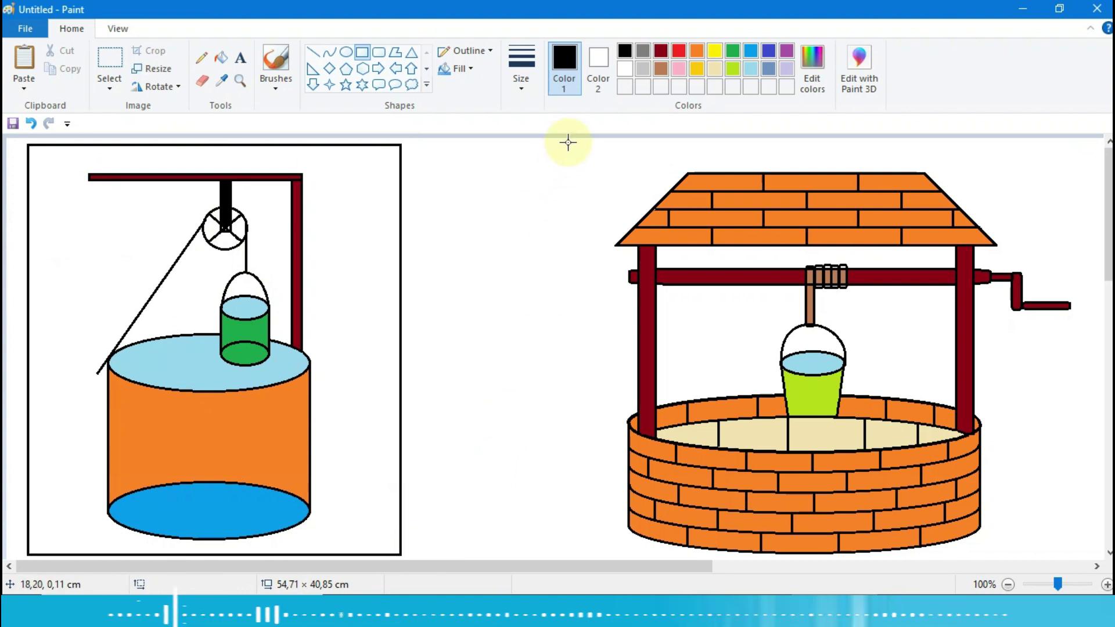
- Draw a black rectangular frame of about 17 × 13.4 cm around the brick well and nudge its left edge slightly inward
{"action": "mouse_move", "coordinate": [565, 142]}
{"action": "left_mouse_down"}
{"action": "mouse_move", "coordinate": [1073, 428]}
{"action": "mouse_move", "coordinate": [1090, 556]}
{"action": "left_mouse_up"}
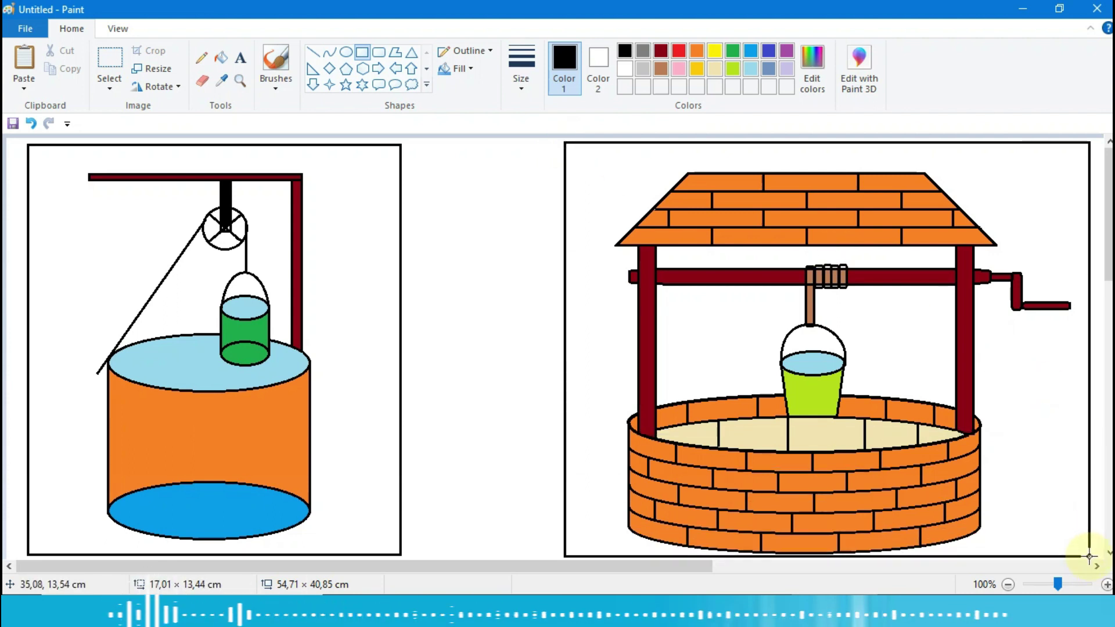
{"action": "left_click_drag", "start_coordinate": [1090, 557], "coordinate": [1089, 556]}
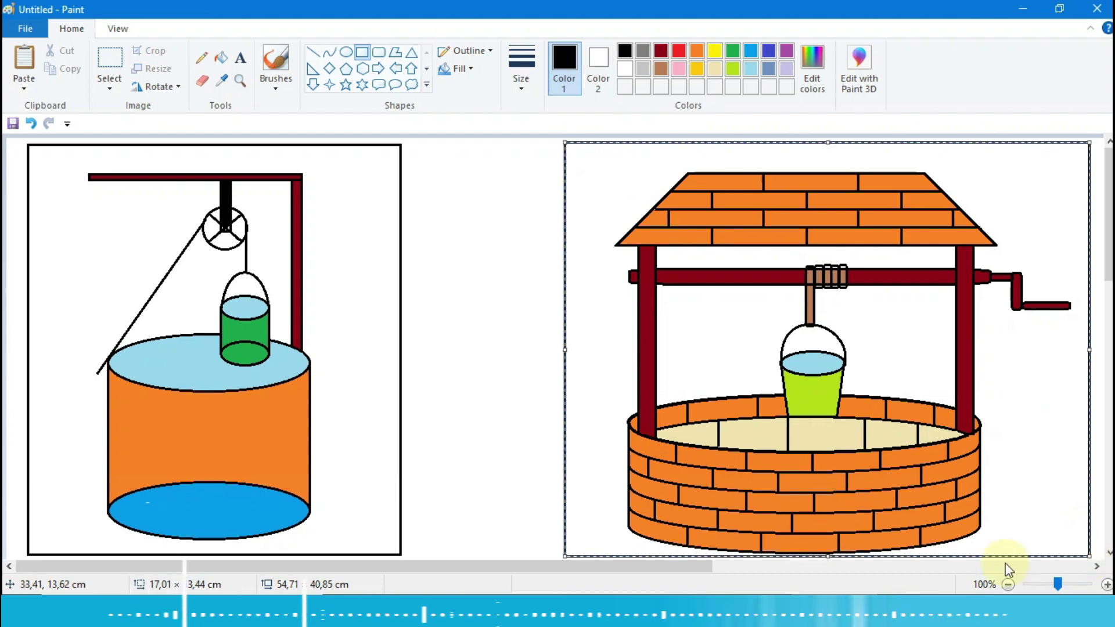
{"action": "left_click_drag", "start_coordinate": [565, 351], "coordinate": [568, 349]}
{"action": "left_click", "coordinate": [490, 340]}
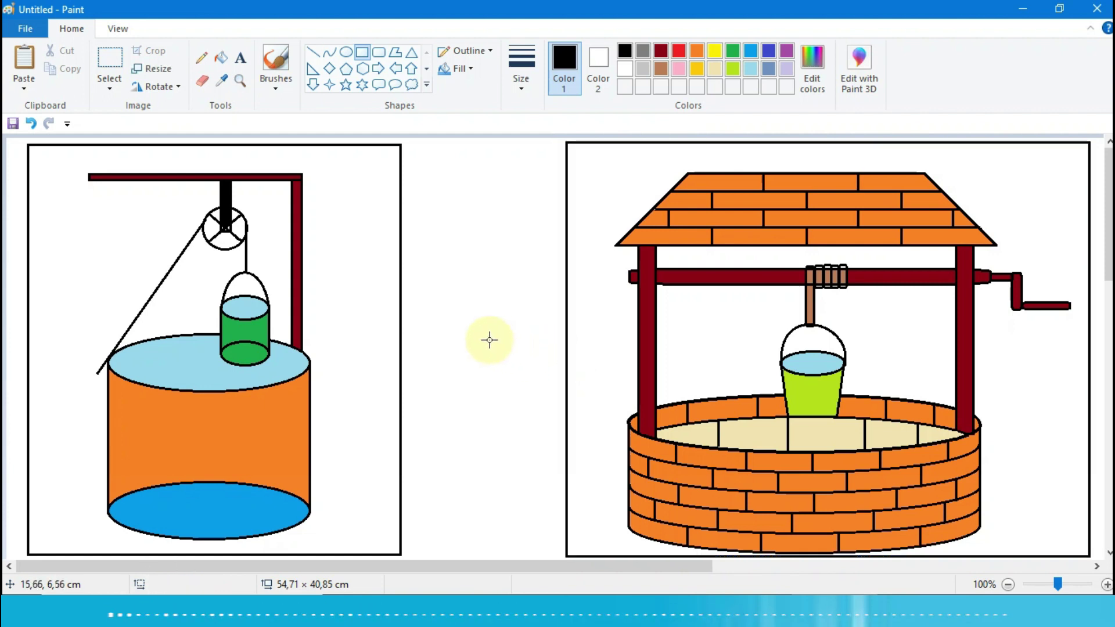
- Fill the canvas area outside the two frames with dark gray
{"action": "left_click", "coordinate": [643, 51]}
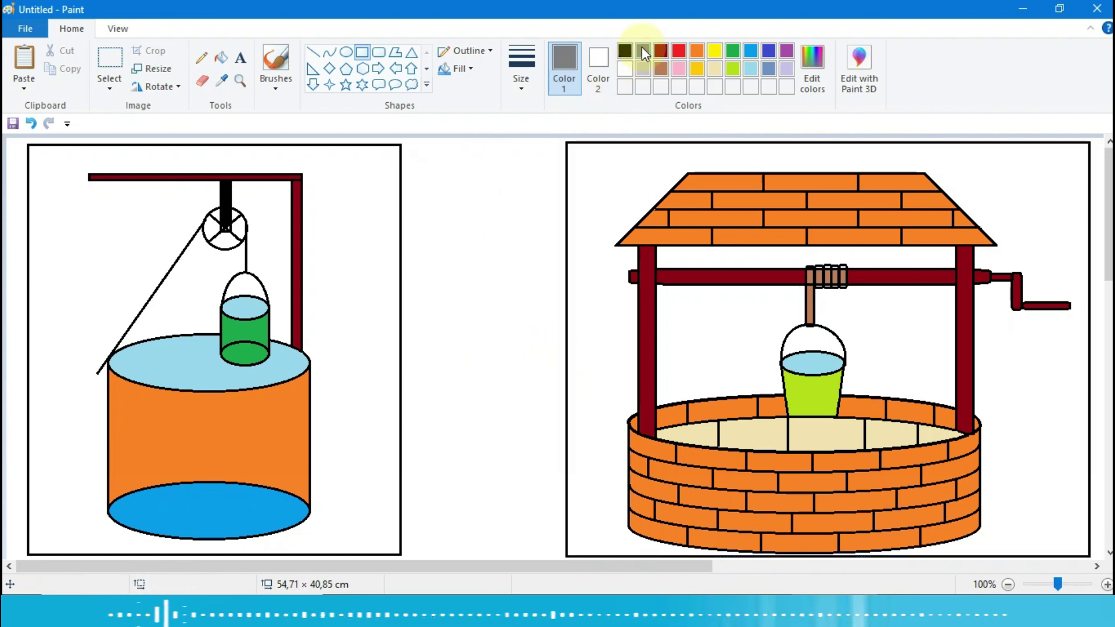
{"action": "left_click", "coordinate": [222, 58]}
{"action": "left_click", "coordinate": [498, 287]}
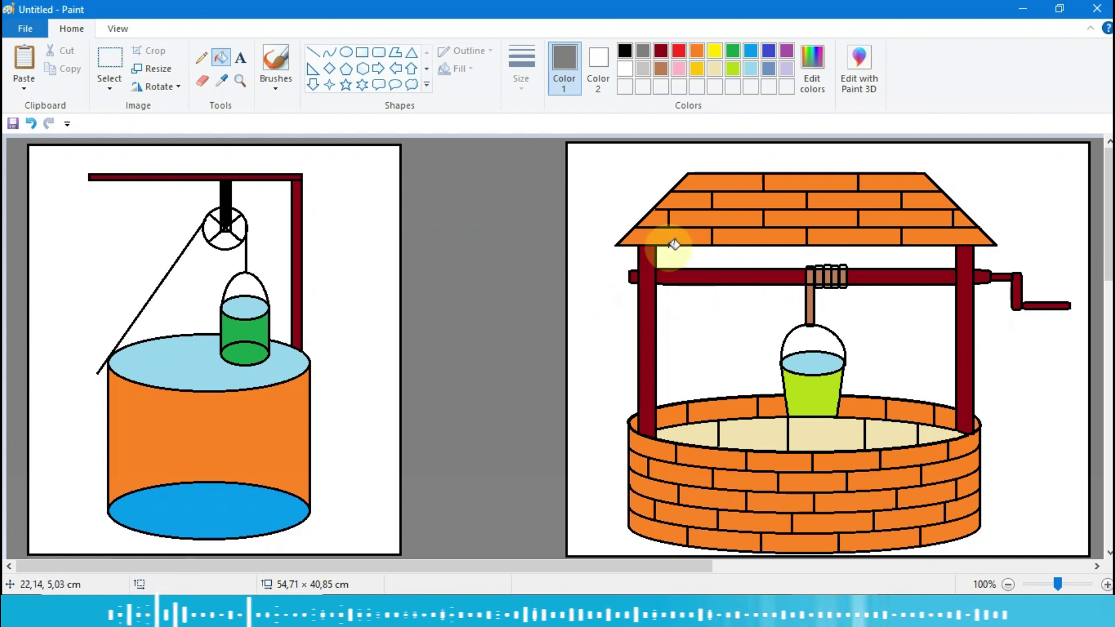
- Fill the background inside the brick well's frame with light yellow, including the areas between the posts above and below the axle
{"action": "left_click", "coordinate": [715, 69]}
{"action": "left_click", "coordinate": [639, 191]}
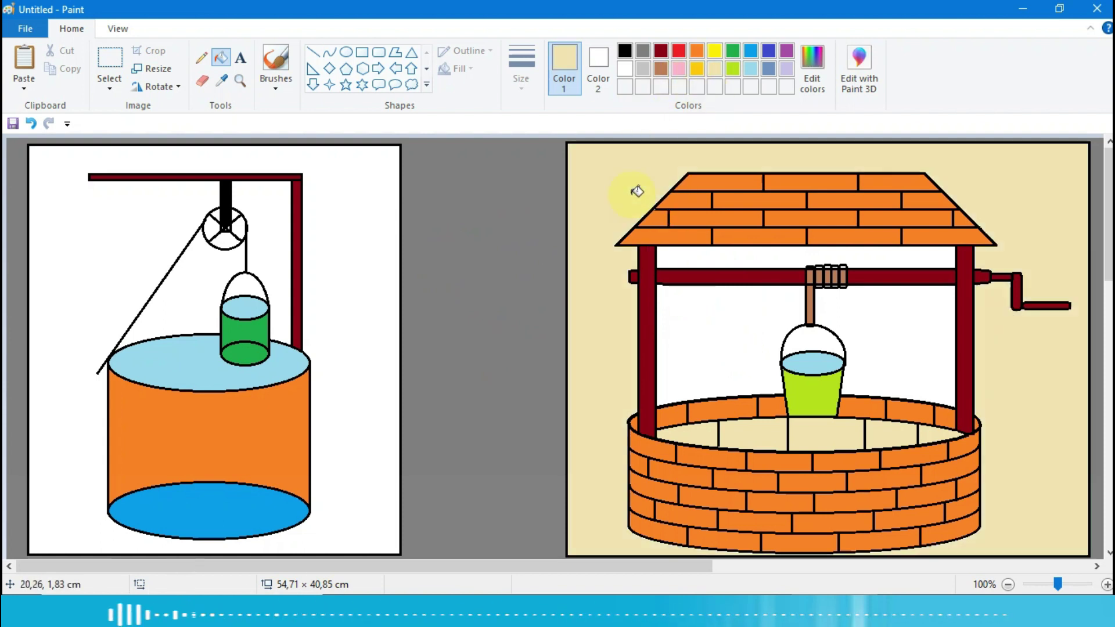
{"action": "left_click", "coordinate": [747, 251]}
{"action": "left_click", "coordinate": [754, 308]}
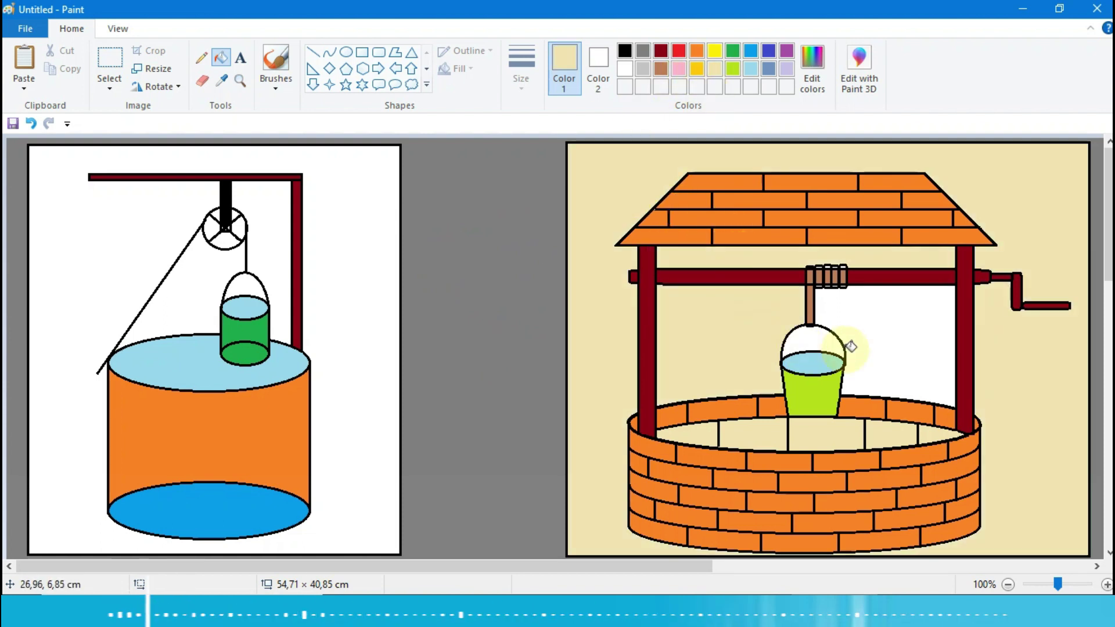
{"action": "left_click", "coordinate": [886, 321]}
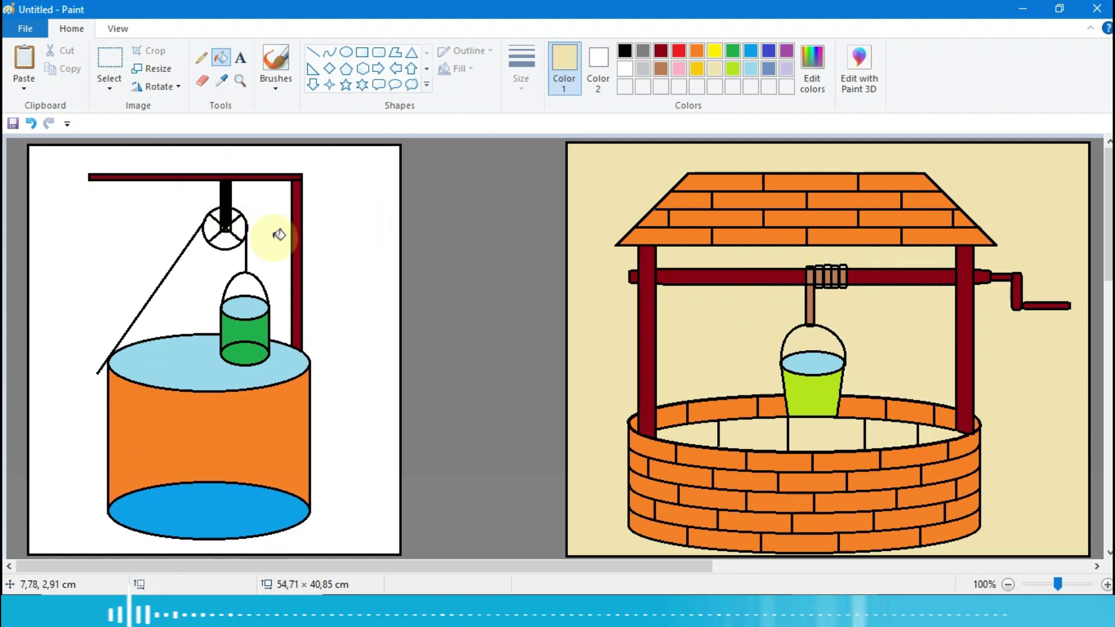
- Fill the background inside the pulley well's frame with light yellow, including the enclosed areas on both sides of the rope
{"action": "left_click", "coordinate": [342, 262]}
{"action": "left_click", "coordinate": [261, 240]}
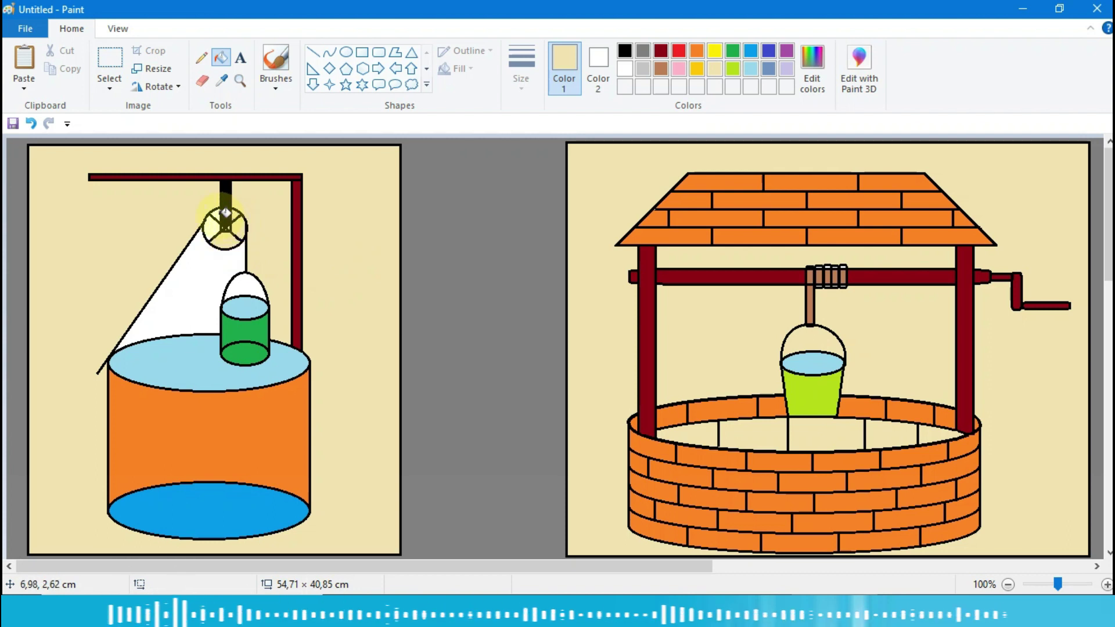
{"action": "left_click", "coordinate": [202, 274]}
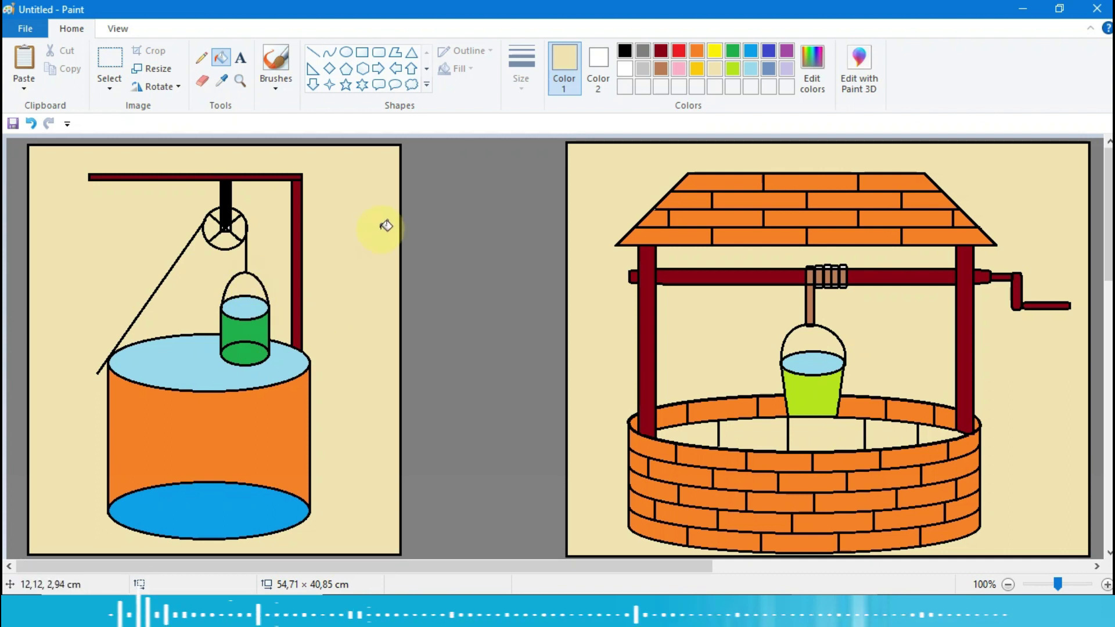